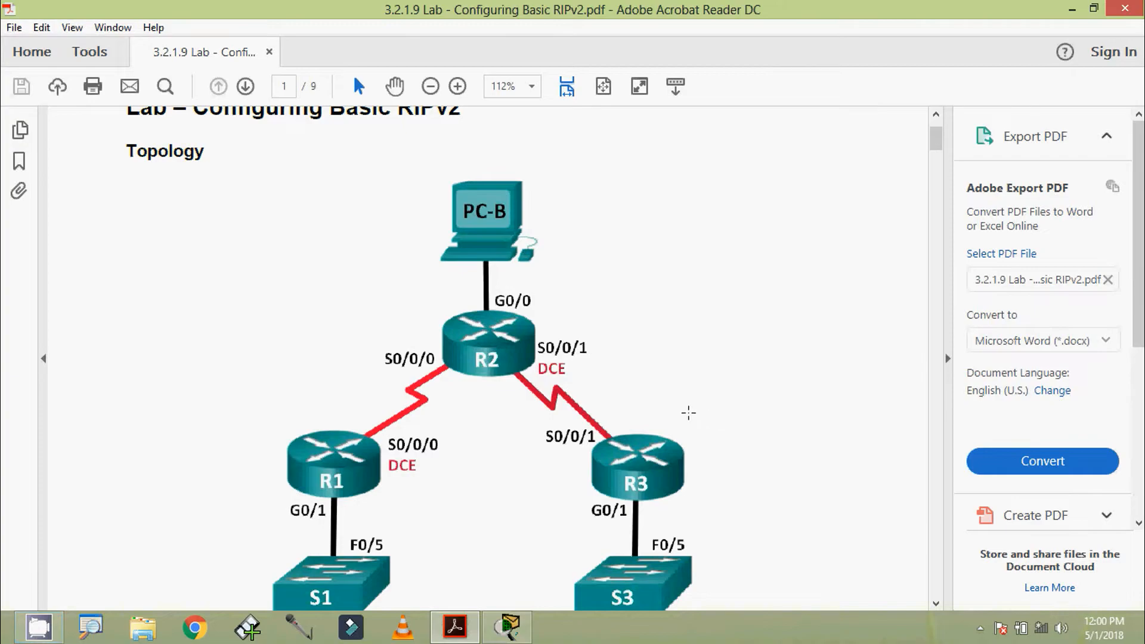
Scroll the lab PDF from the page 1 topology down to page 2's Addressing Table.
{"action": "scroll", "coordinate": [589, 386], "scroll_direction": "down", "scroll_amount": 1}
{"action": "scroll", "coordinate": [554, 380], "scroll_direction": "up", "scroll_amount": 1}
{"action": "left_click", "coordinate": [510, 628]}
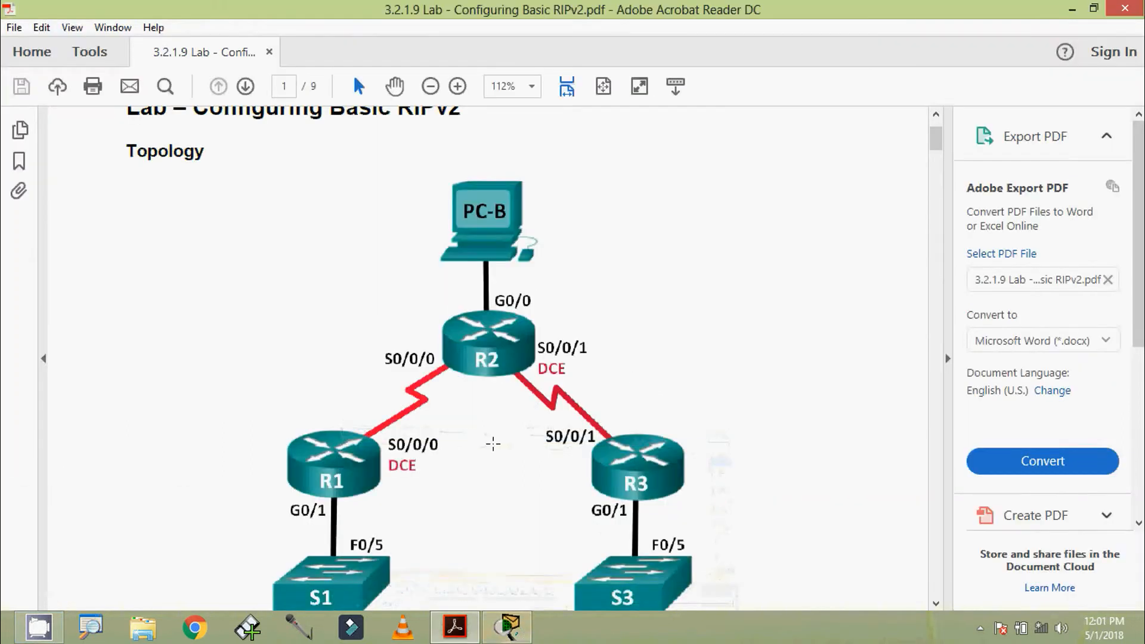
{"action": "scroll", "coordinate": [492, 443], "scroll_direction": "down", "scroll_amount": 10}
{"action": "scroll", "coordinate": [492, 444], "scroll_direction": "down", "scroll_amount": 8}
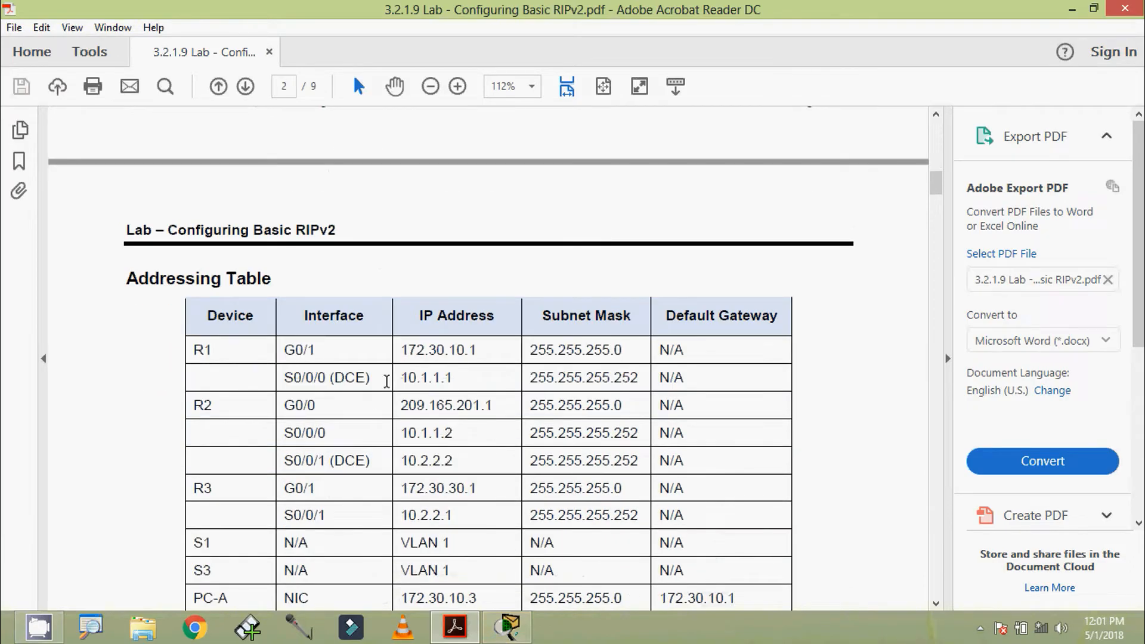
{"action": "scroll", "coordinate": [448, 408], "scroll_direction": "down", "scroll_amount": 3}
Scroll down to page 3 to read the Required Resources and Part 1 Steps 1–3.
{"action": "scroll", "coordinate": [447, 407], "scroll_direction": "down", "scroll_amount": 7}
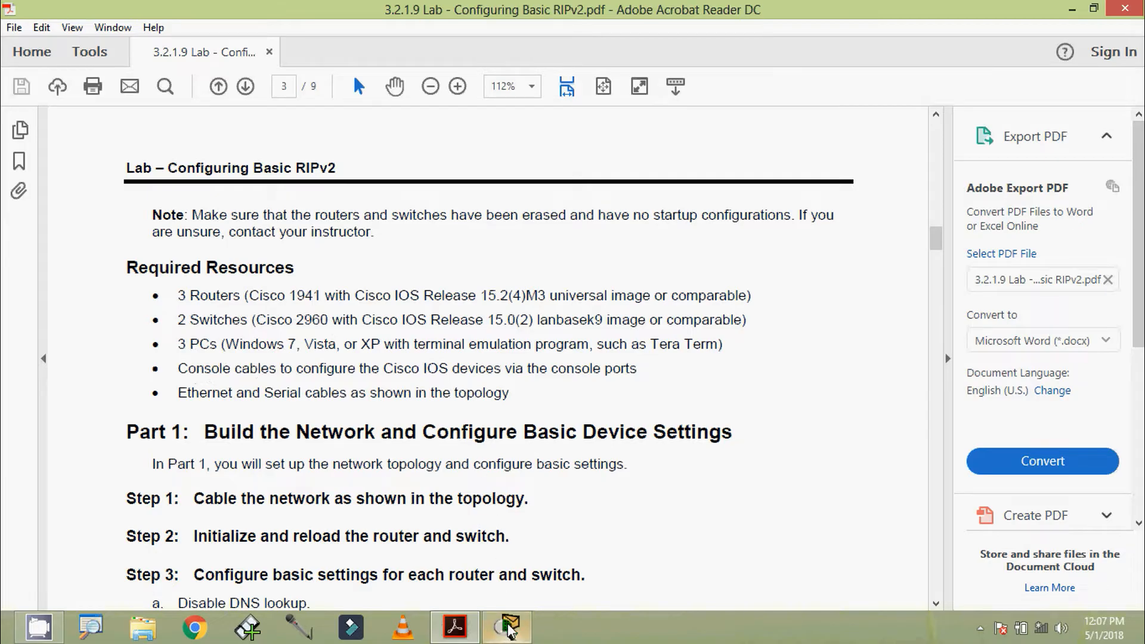
{"action": "mouse_move", "coordinate": [509, 627]}
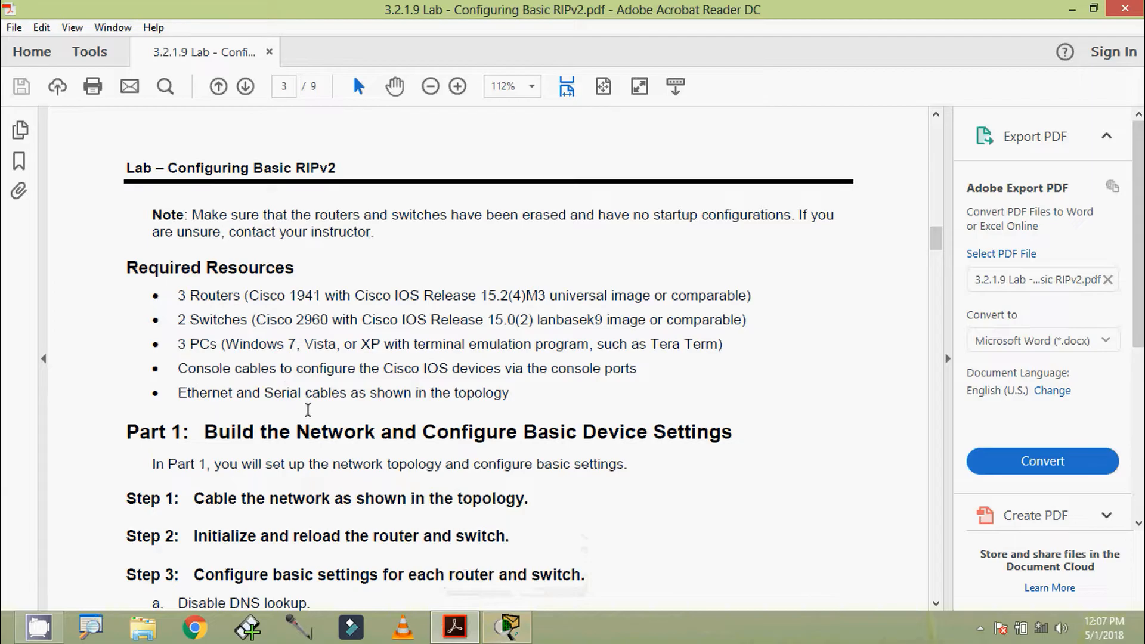
Read through Part 1 Steps 3–5, then scroll back up to the page 1 Topology diagram.
{"action": "scroll", "coordinate": [370, 411], "scroll_direction": "down", "scroll_amount": 3}
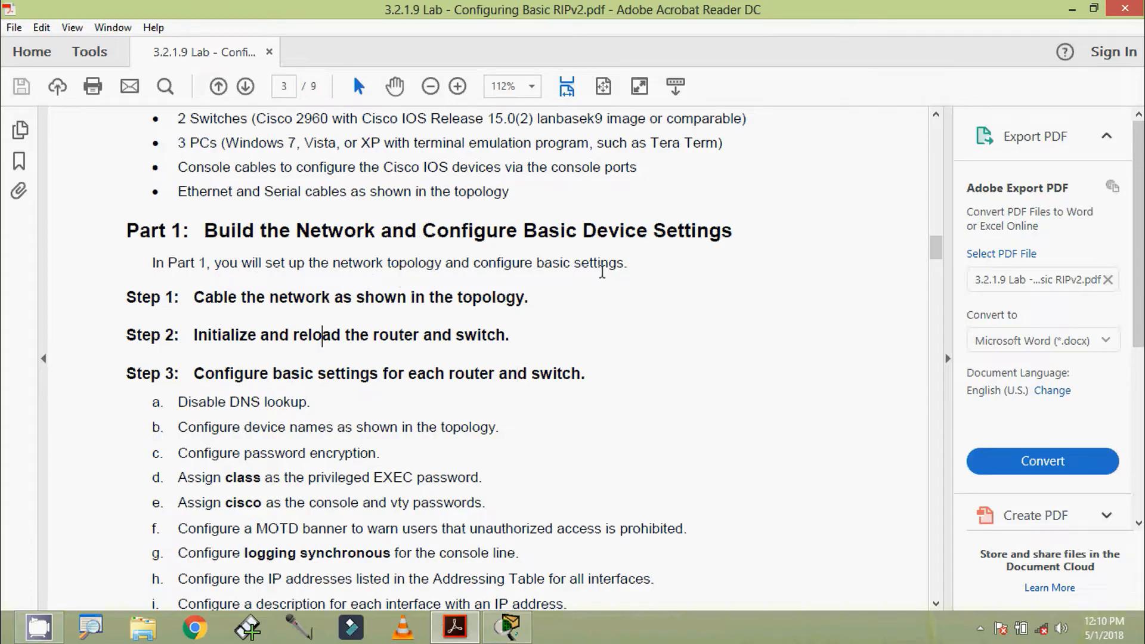
{"action": "scroll", "coordinate": [266, 374], "scroll_direction": "down", "scroll_amount": 5}
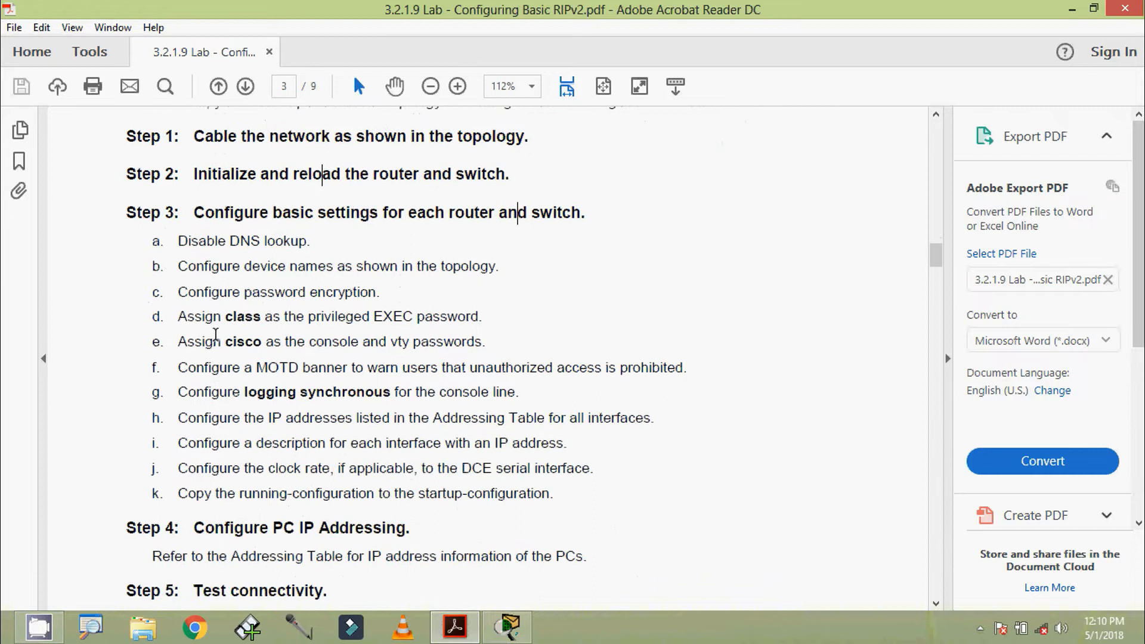
{"action": "scroll", "coordinate": [216, 334], "scroll_direction": "down", "scroll_amount": 15}
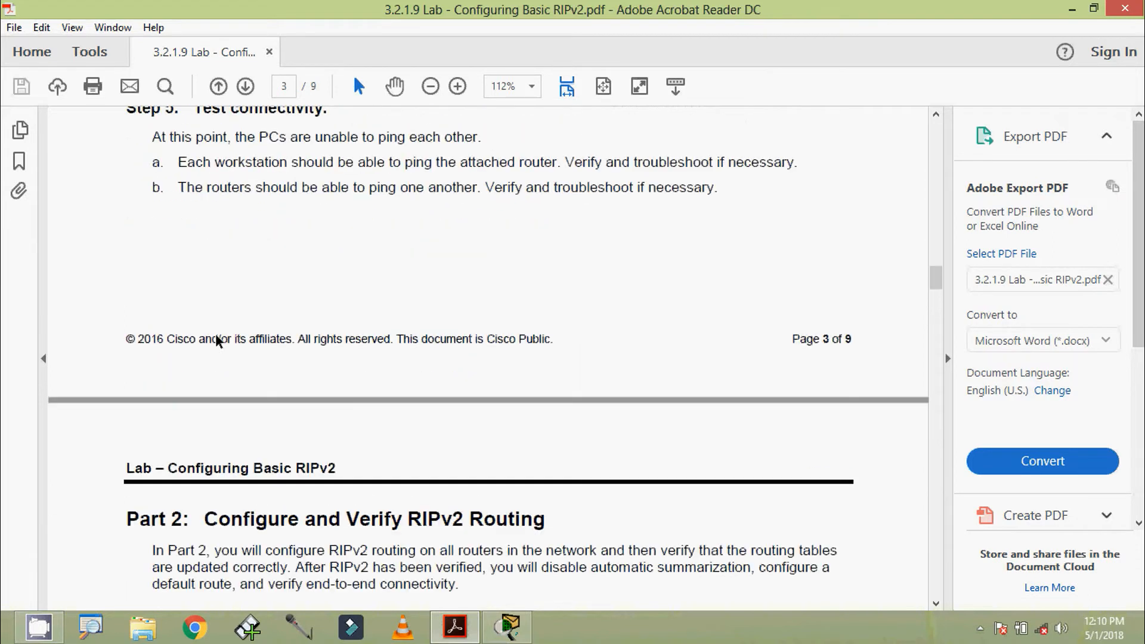
{"action": "scroll", "coordinate": [216, 334], "scroll_direction": "up", "scroll_amount": 19}
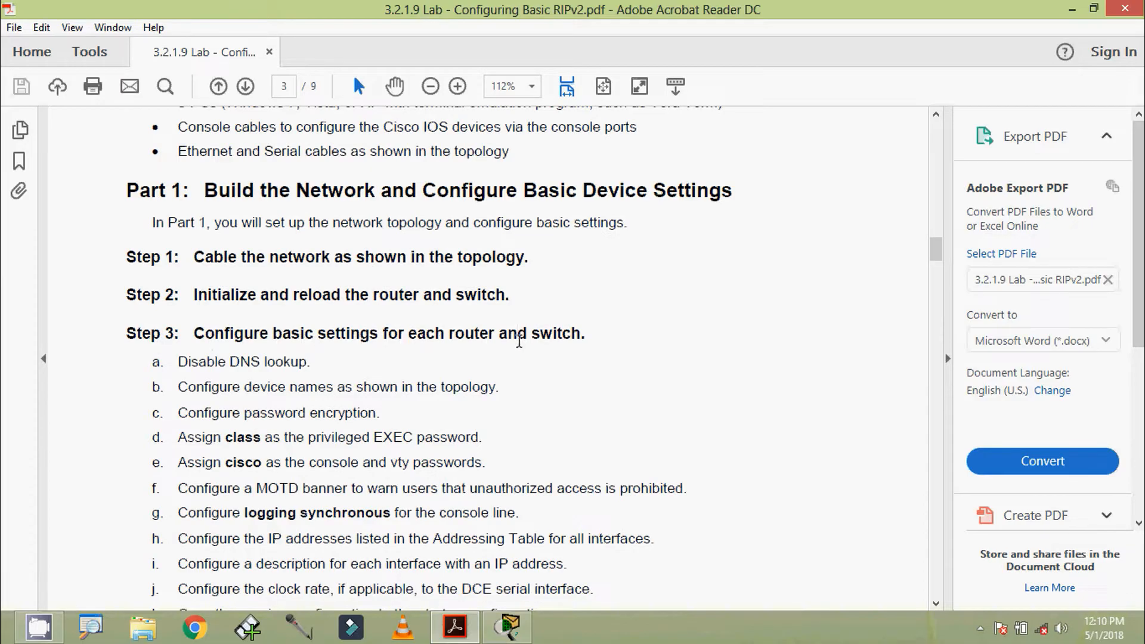
{"action": "scroll", "coordinate": [304, 358], "scroll_direction": "down", "scroll_amount": 3}
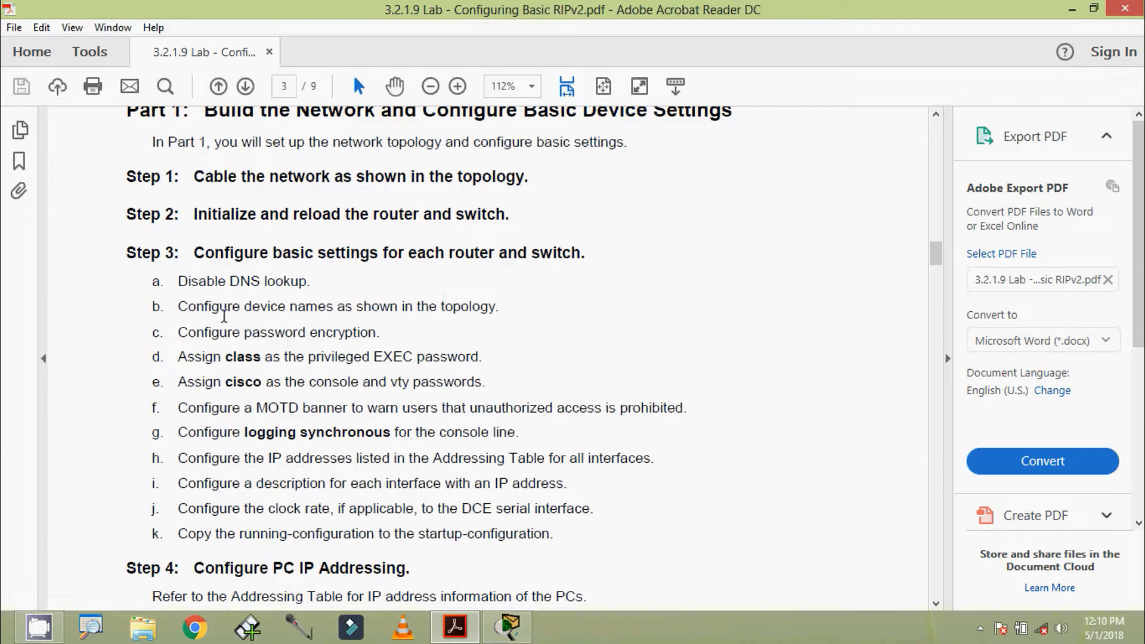
{"action": "scroll", "coordinate": [224, 316], "scroll_direction": "down", "scroll_amount": 1}
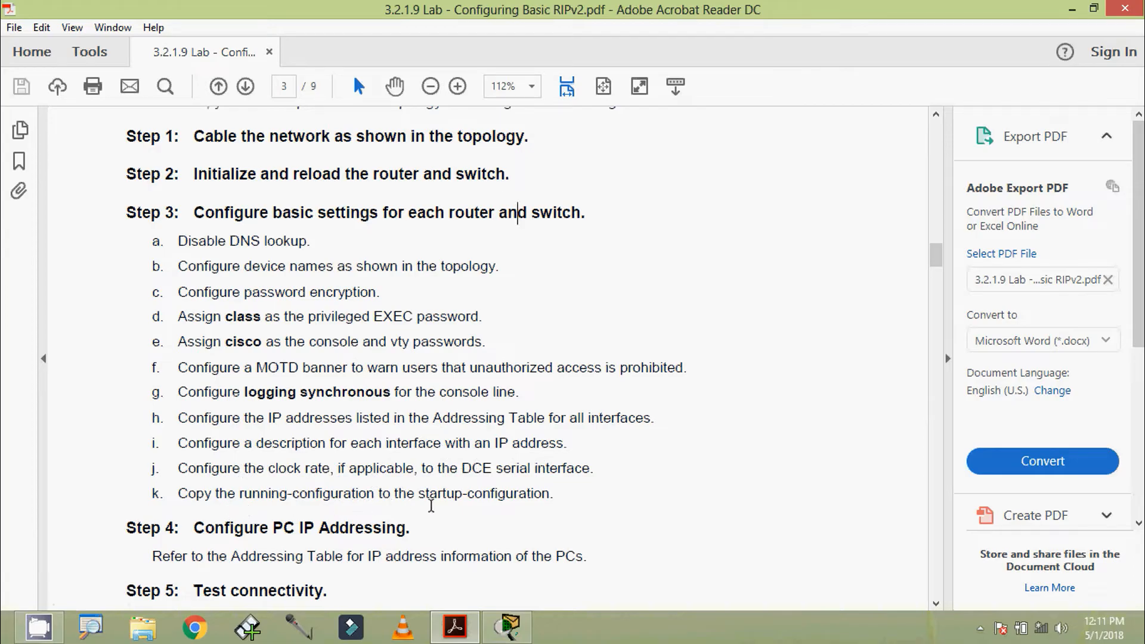
{"action": "scroll", "coordinate": [376, 477], "scroll_direction": "down", "scroll_amount": 2}
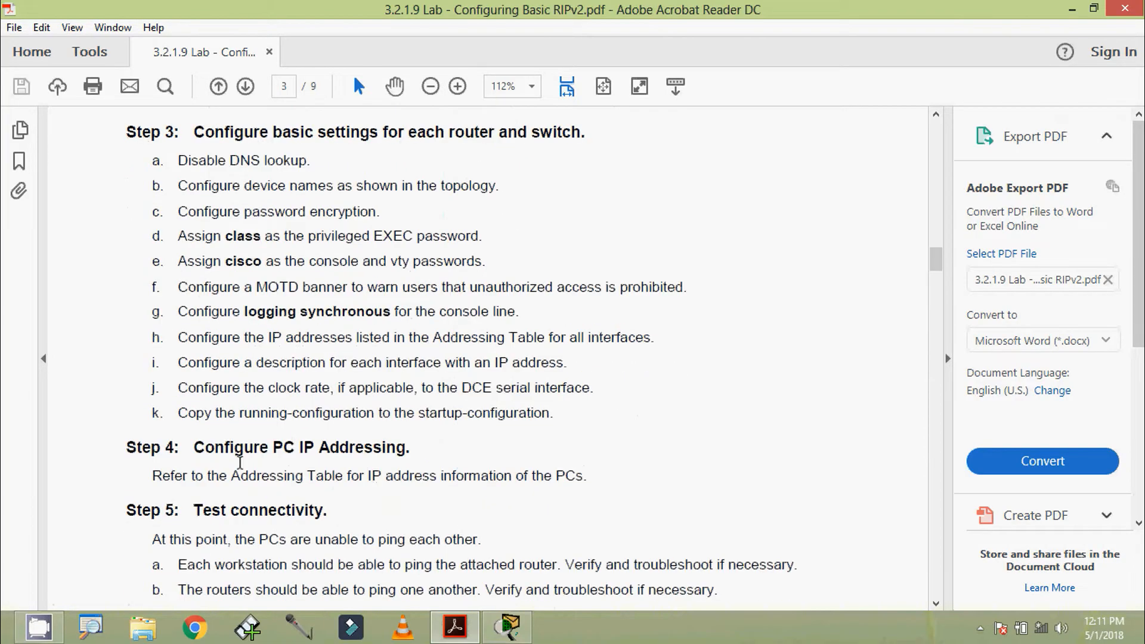
{"action": "scroll", "coordinate": [233, 456], "scroll_direction": "down", "scroll_amount": 1}
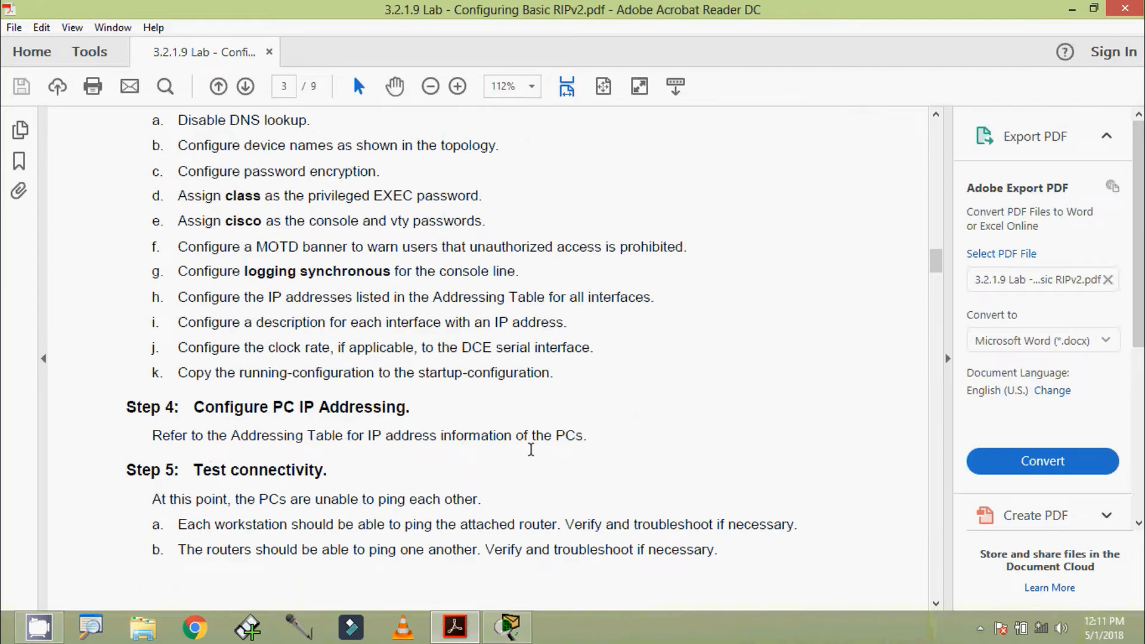
{"action": "scroll", "coordinate": [531, 449], "scroll_direction": "down", "scroll_amount": 3}
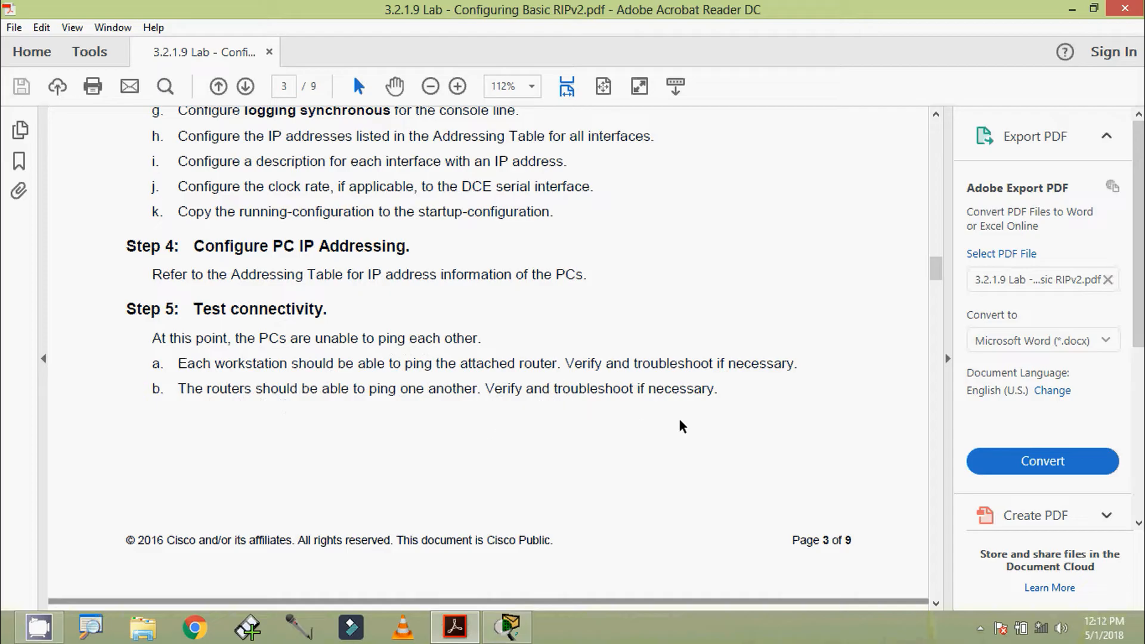
{"action": "scroll", "coordinate": [417, 355], "scroll_direction": "up", "scroll_amount": 10}
{"action": "scroll", "coordinate": [412, 365], "scroll_direction": "up", "scroll_amount": 3}
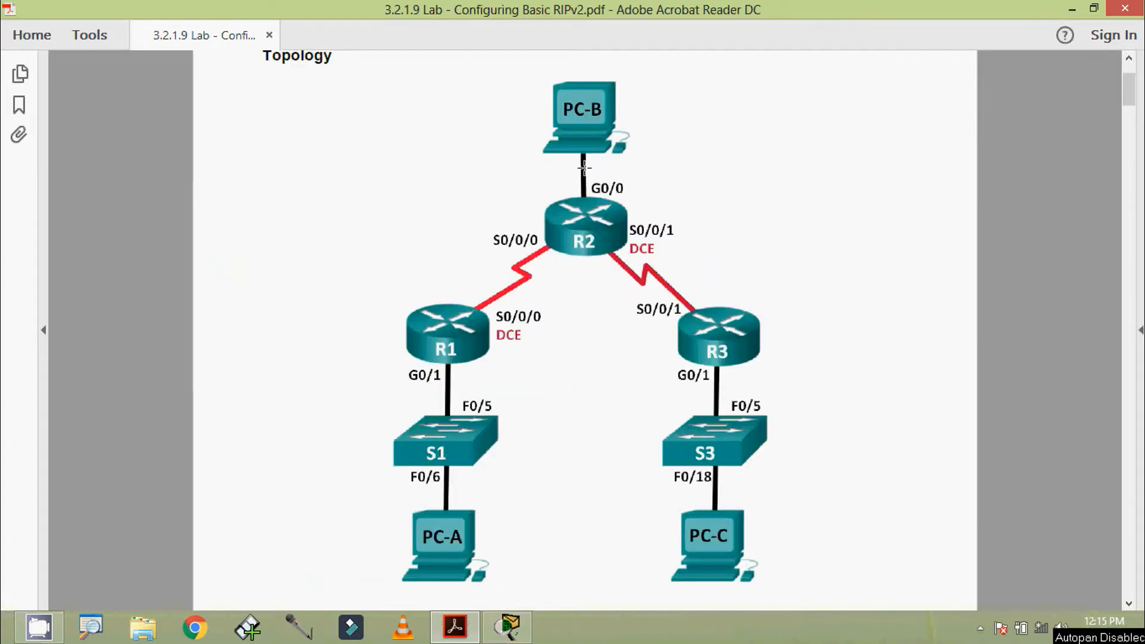
Minimize the PDF and place three 1941 routers on the Packet Tracer canvas.
{"action": "left_click", "coordinate": [1072, 10]}
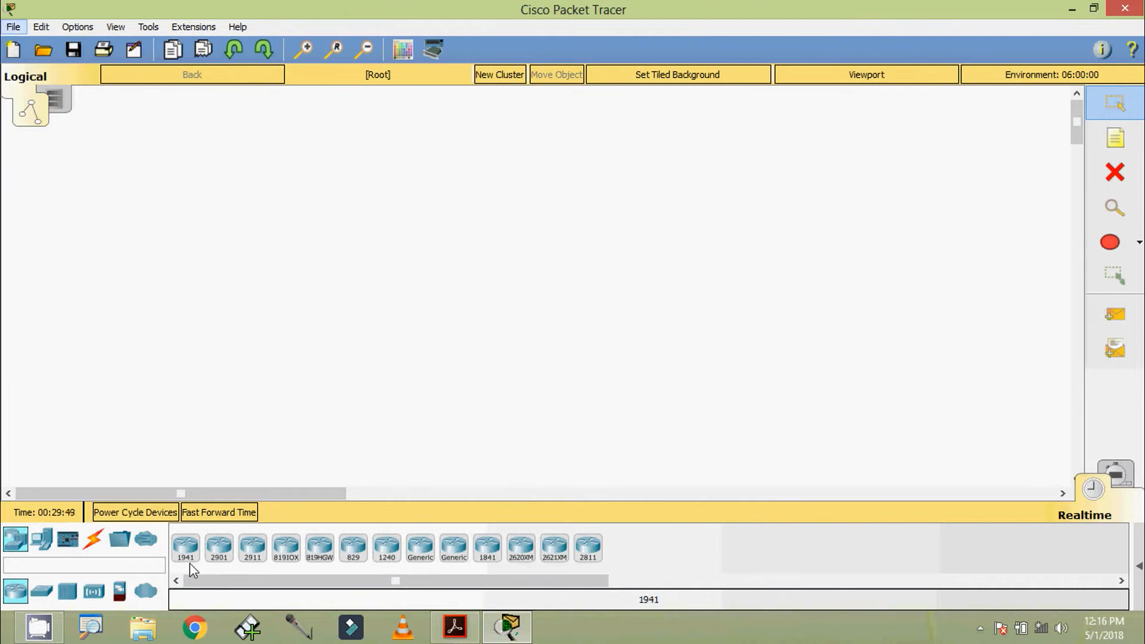
{"action": "left_click", "coordinate": [187, 554]}
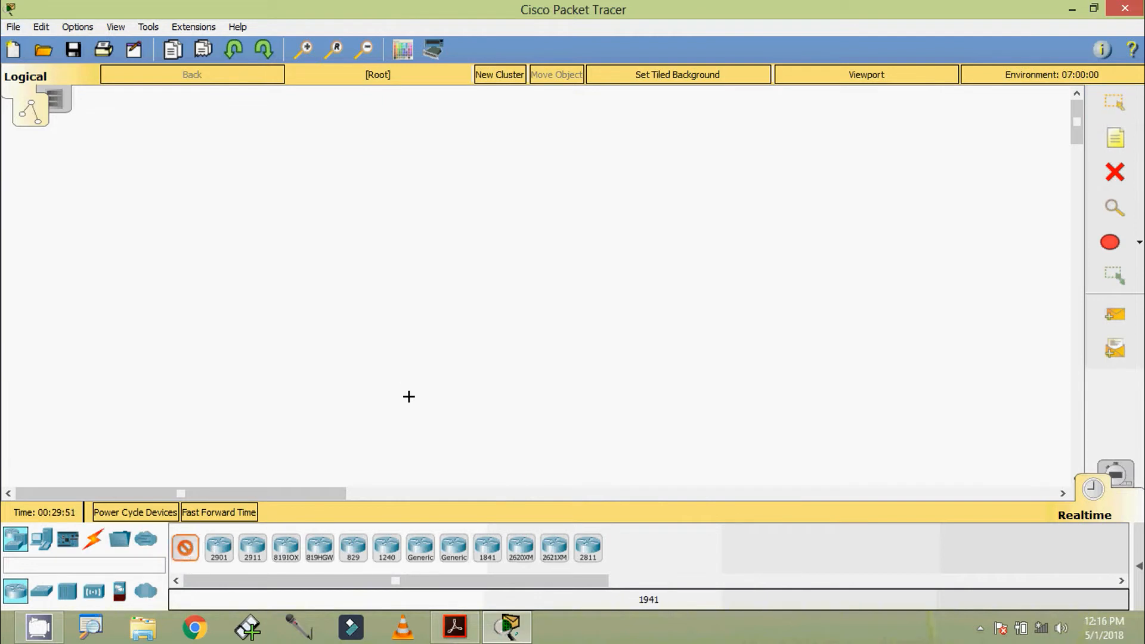
{"action": "left_click", "coordinate": [548, 228]}
{"action": "left_click", "coordinate": [427, 324]}
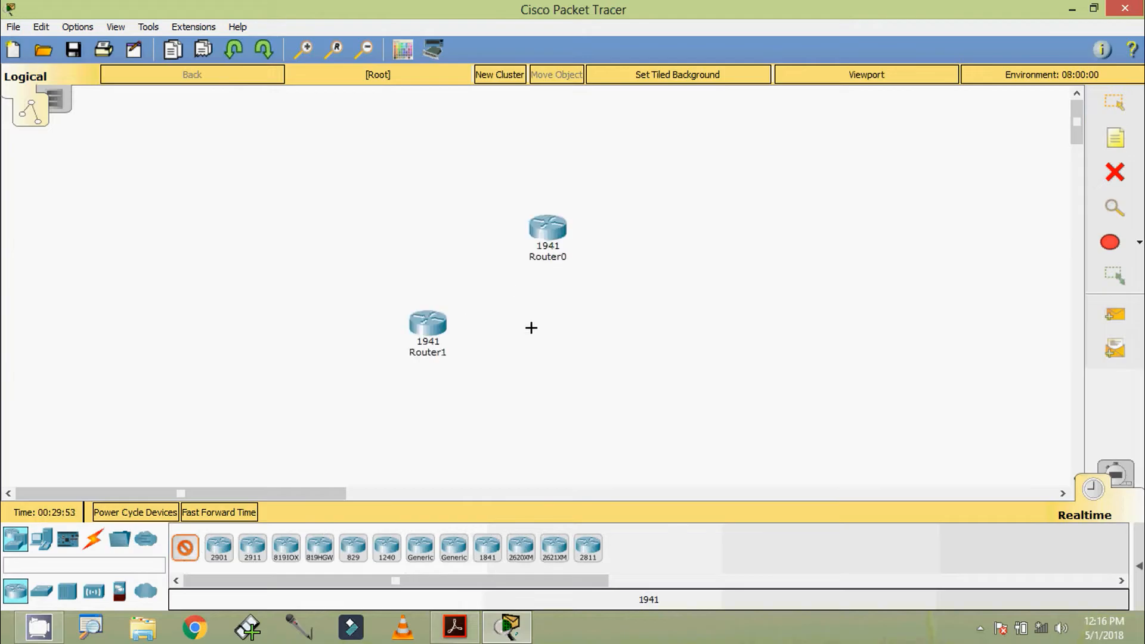
{"action": "left_click", "coordinate": [631, 334]}
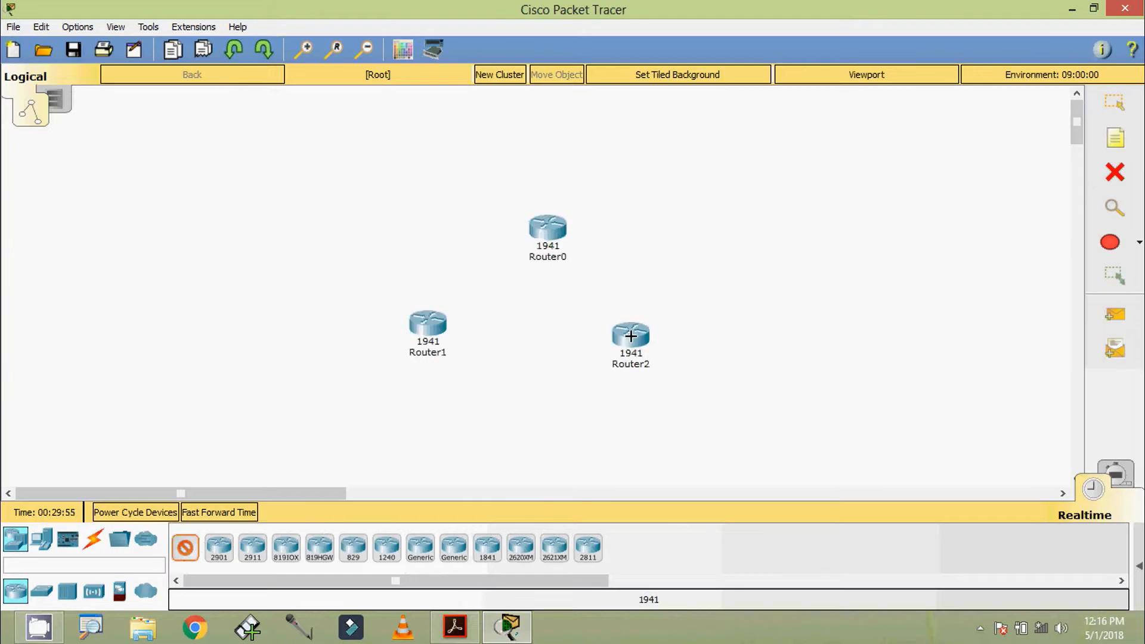
{"action": "mouse_move", "coordinate": [631, 336]}
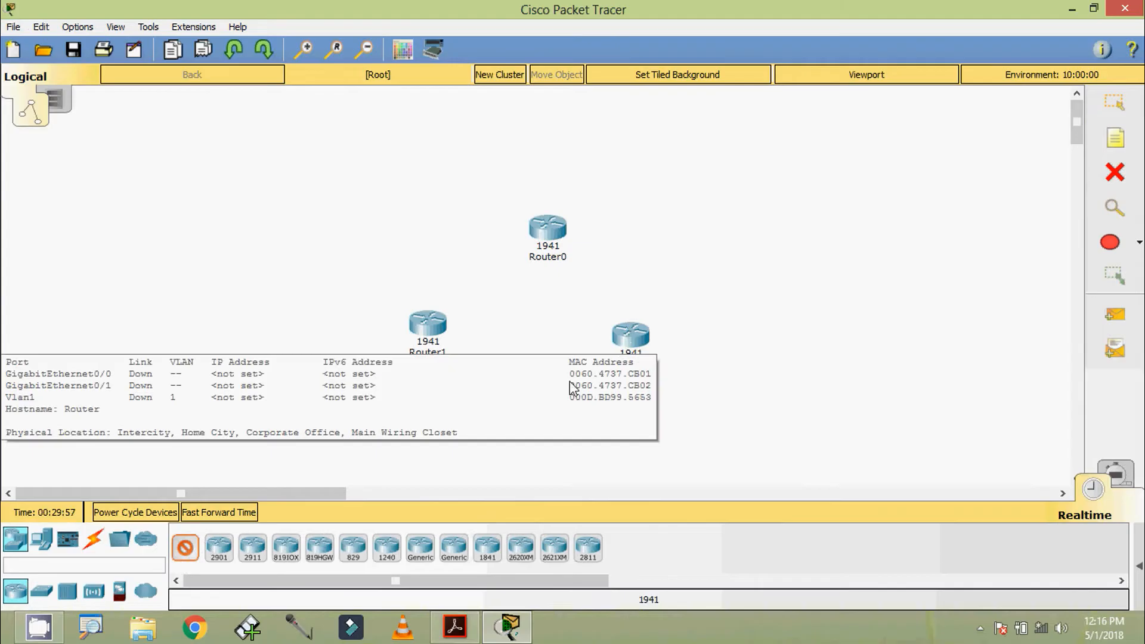
Add two 2960-24TT switches below the lower routers and reposition the device group.
{"action": "left_click", "coordinate": [48, 596]}
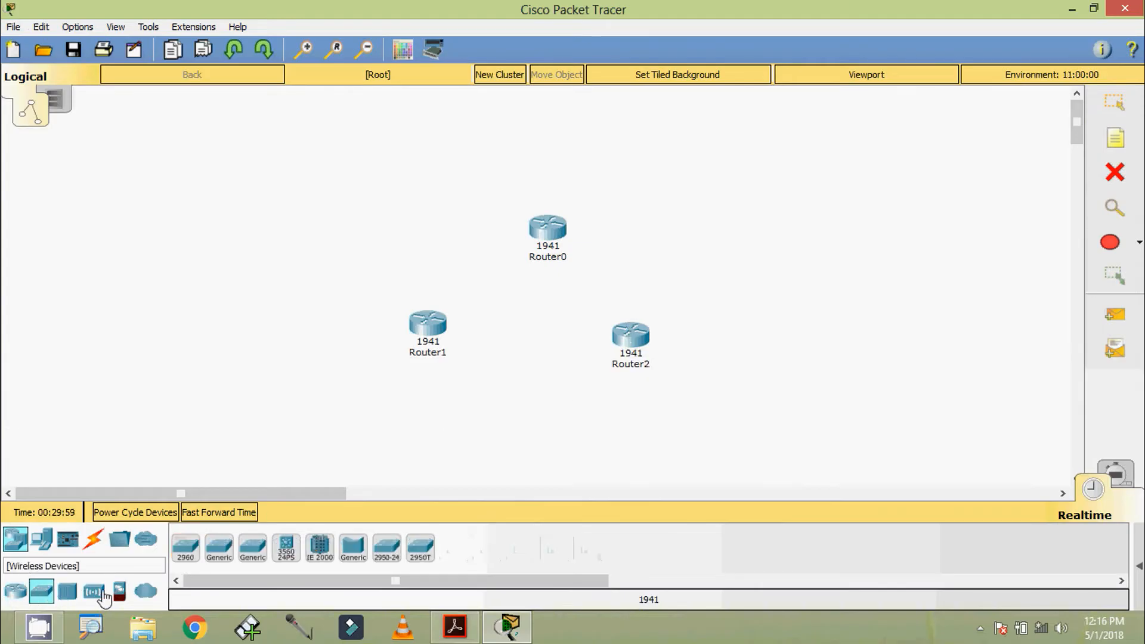
{"action": "left_click", "coordinate": [219, 548]}
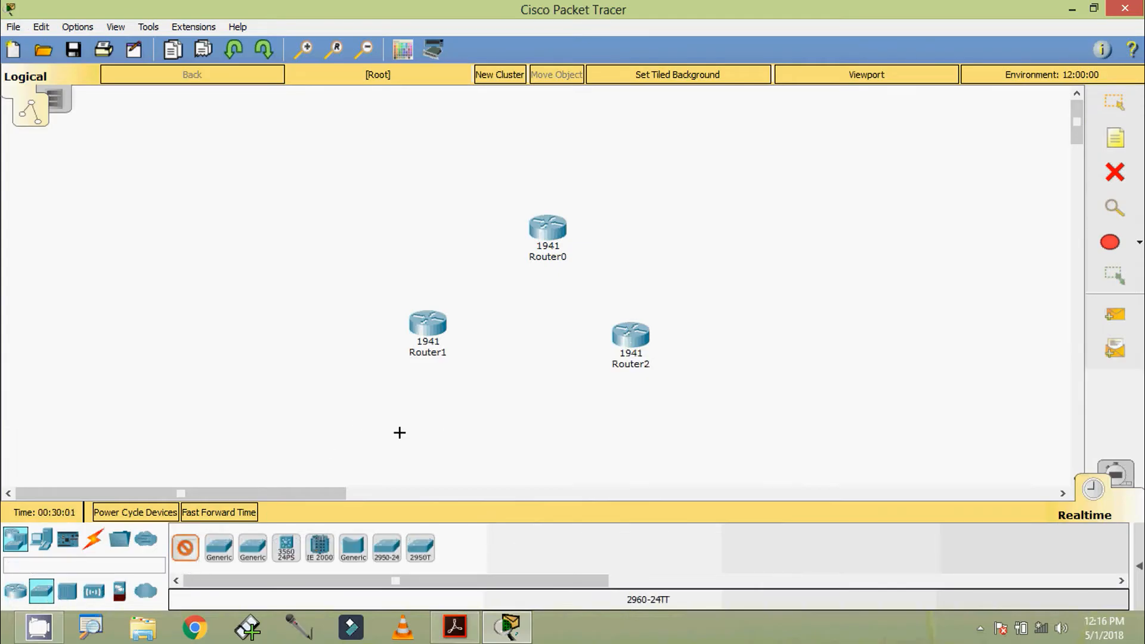
{"action": "left_click", "coordinate": [423, 411]}
{"action": "left_click", "coordinate": [634, 410]}
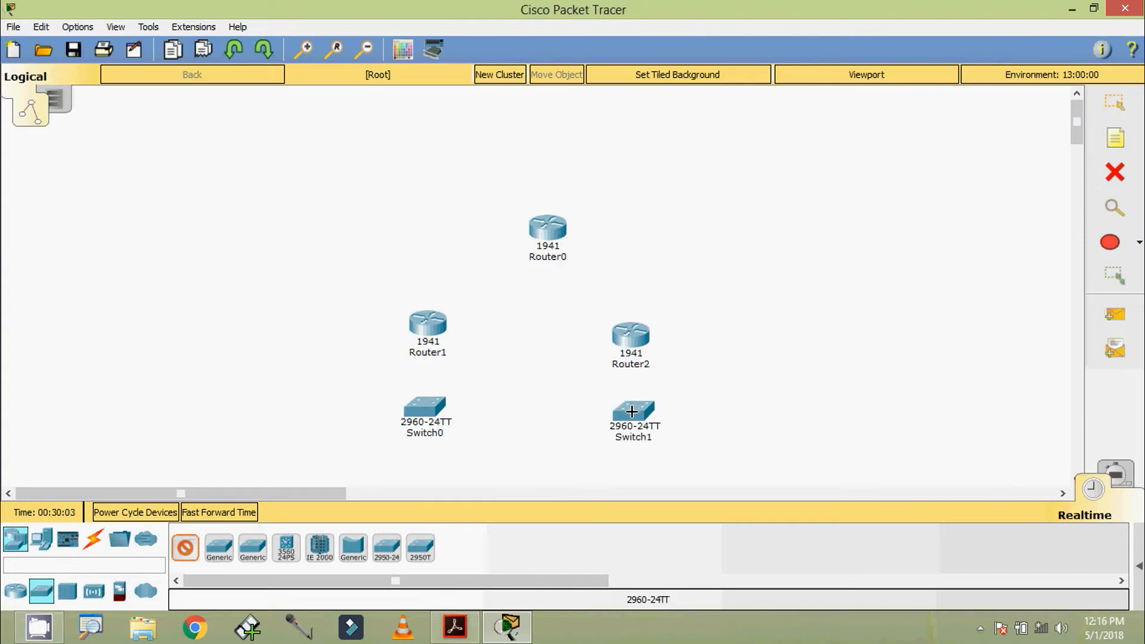
{"action": "left_click", "coordinate": [1113, 105]}
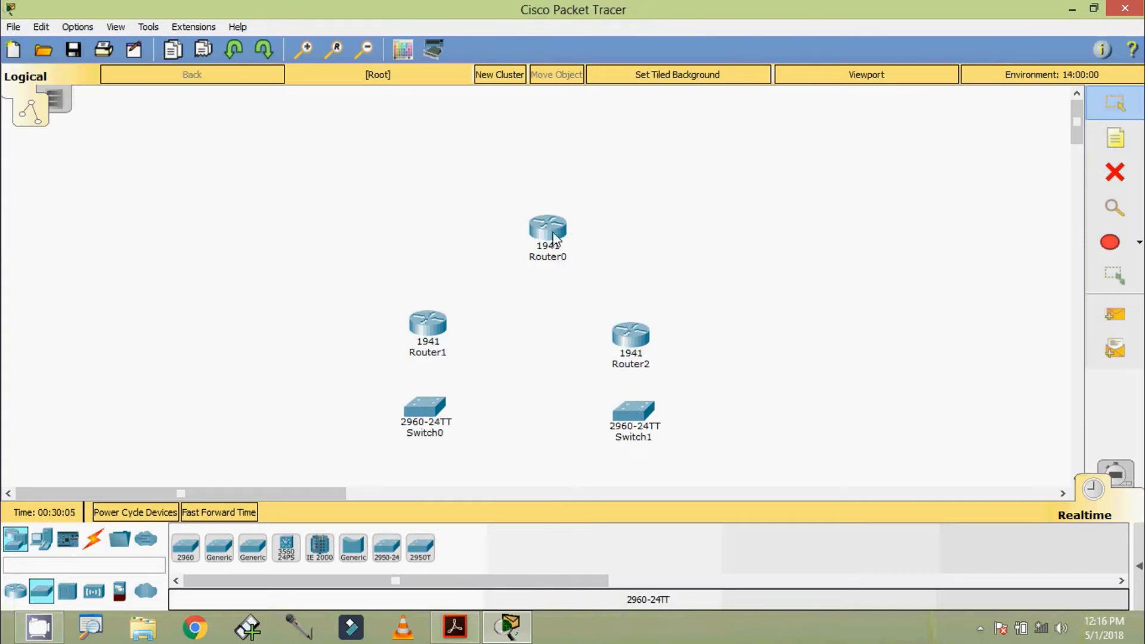
{"action": "left_click_drag", "start_coordinate": [554, 231], "coordinate": [549, 246]}
{"action": "left_click_drag", "start_coordinate": [373, 209], "coordinate": [641, 489]}
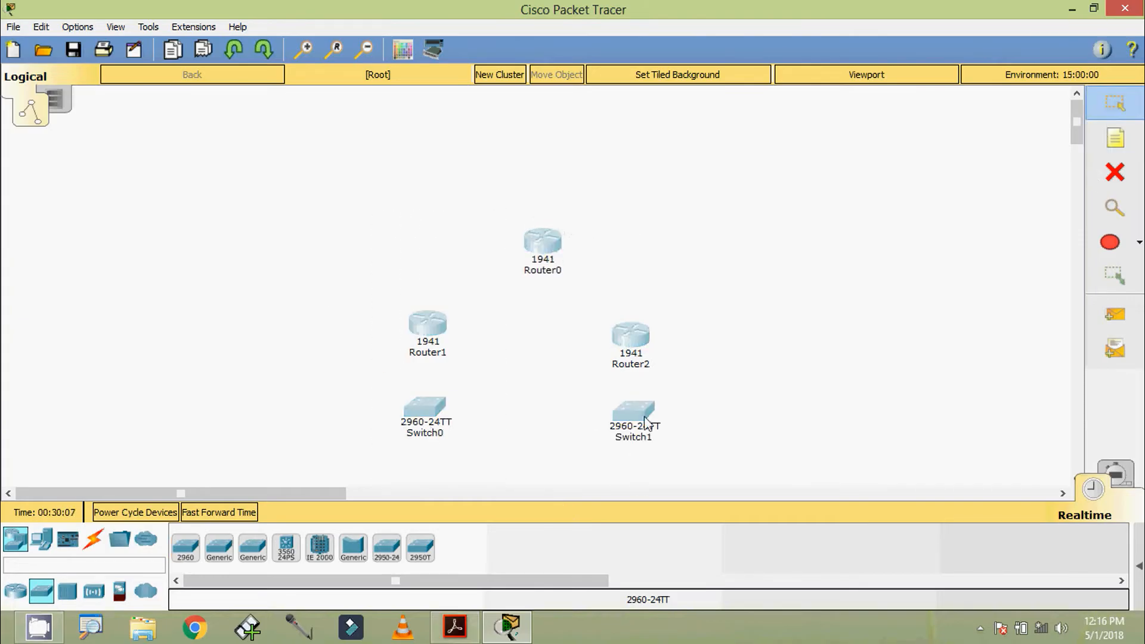
{"action": "left_click_drag", "start_coordinate": [644, 418], "coordinate": [631, 375]}
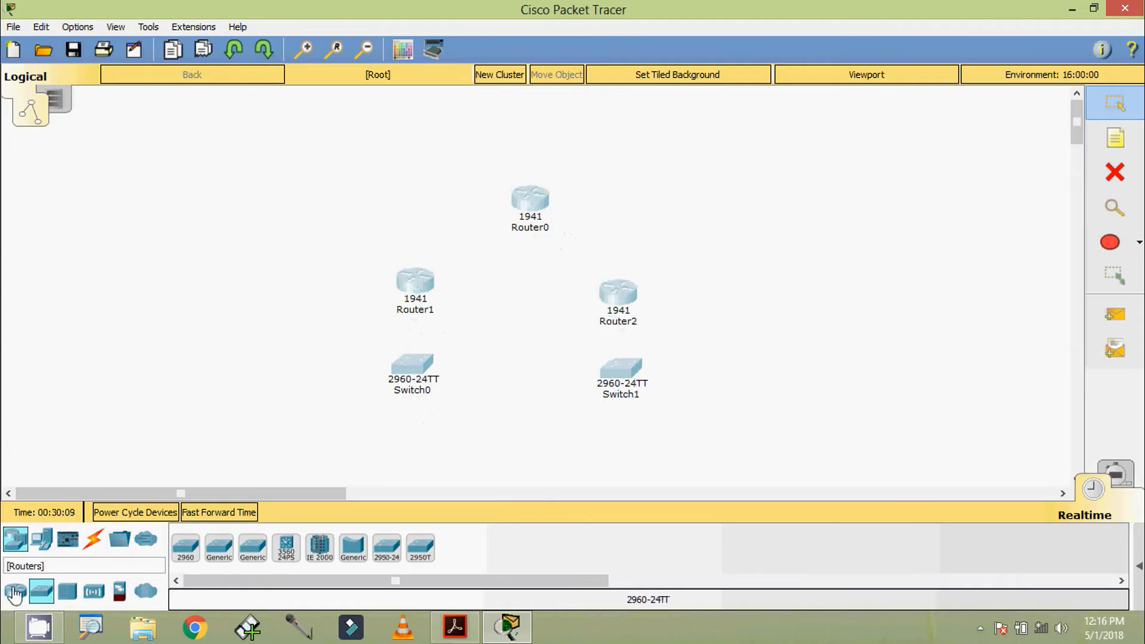
Place three PC-PT PCs: two below the switches and one above the top router.
{"action": "left_click", "coordinate": [41, 539]}
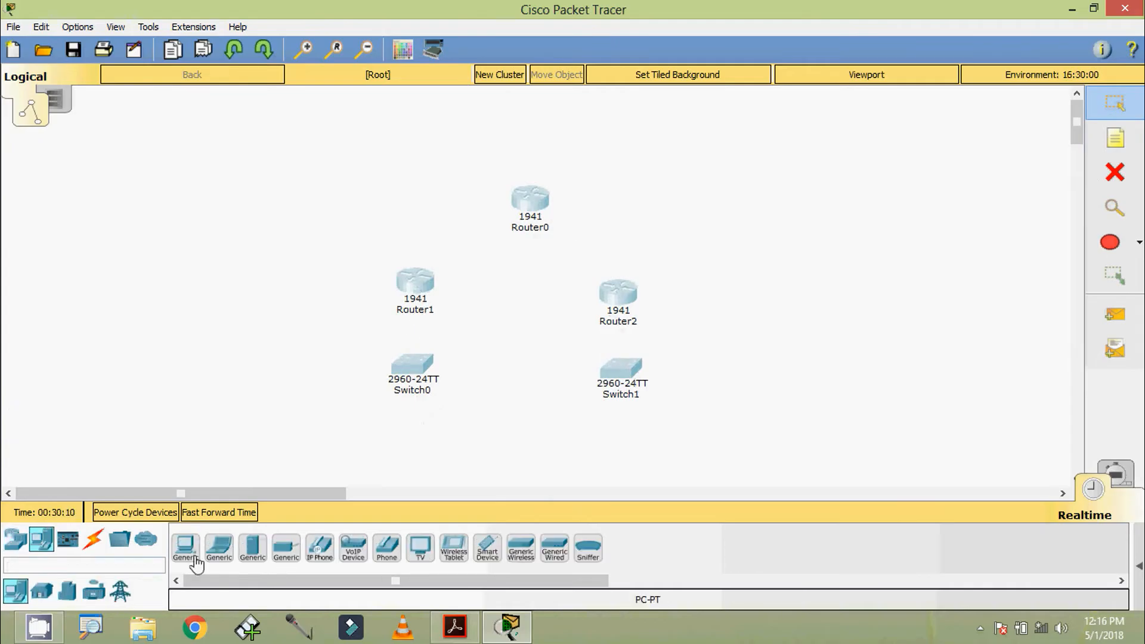
{"action": "left_click", "coordinate": [401, 441]}
{"action": "left_click", "coordinate": [614, 441]}
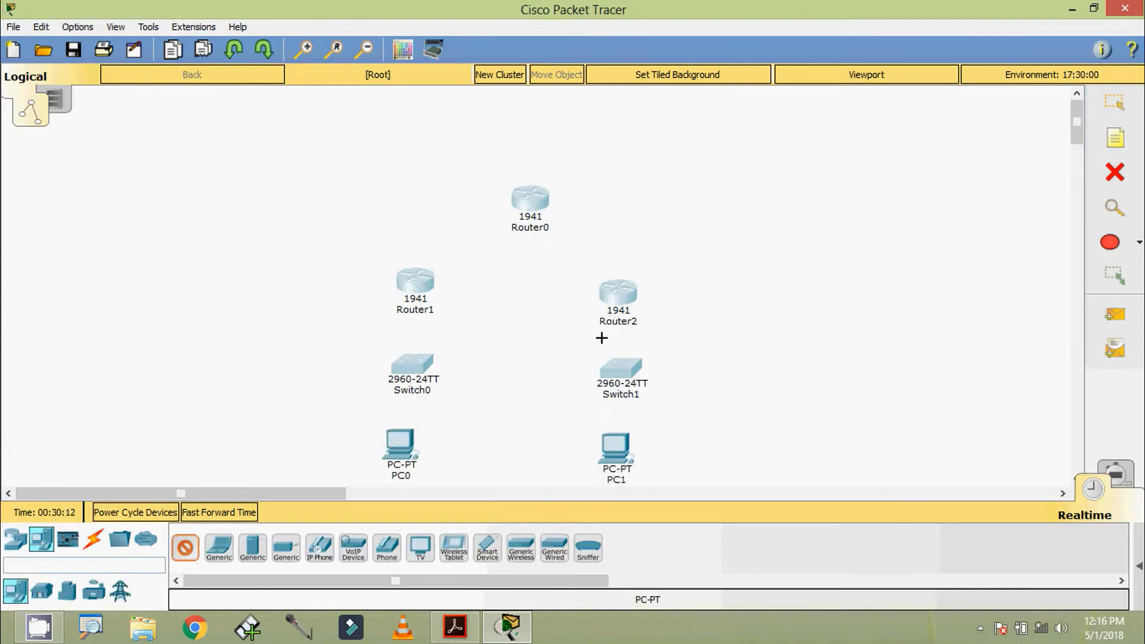
{"action": "left_click", "coordinate": [529, 112]}
Rename the three PCs to PC-A, PC-B and PC-C.
{"action": "key", "text": "Escape"}
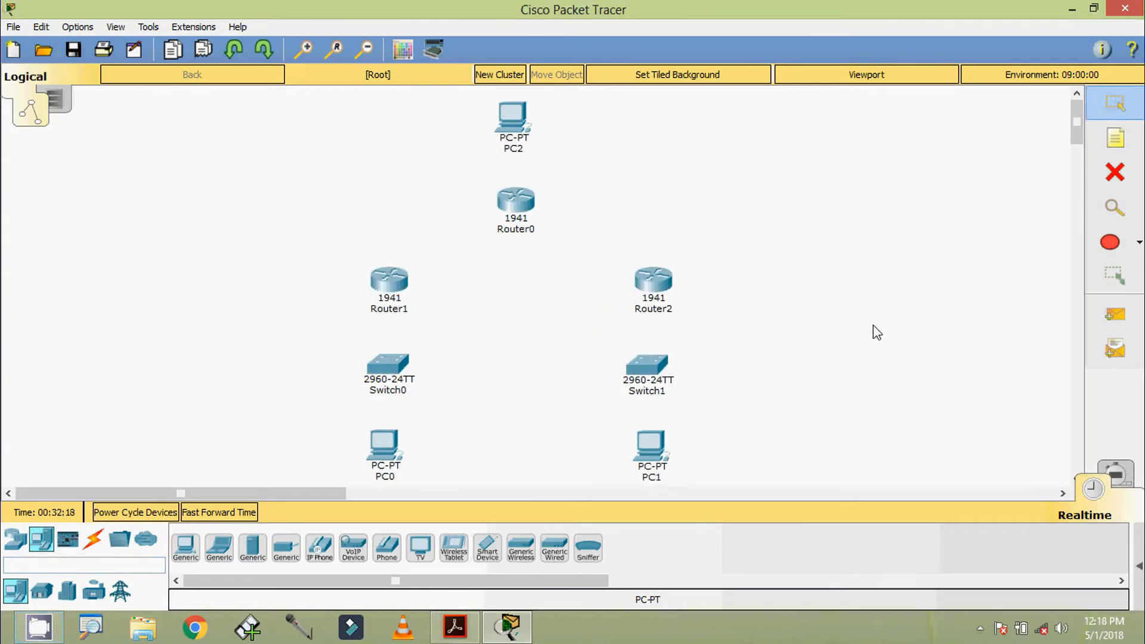
{"action": "left_click", "coordinate": [385, 477]}
{"action": "key", "text": "BackSpace"}
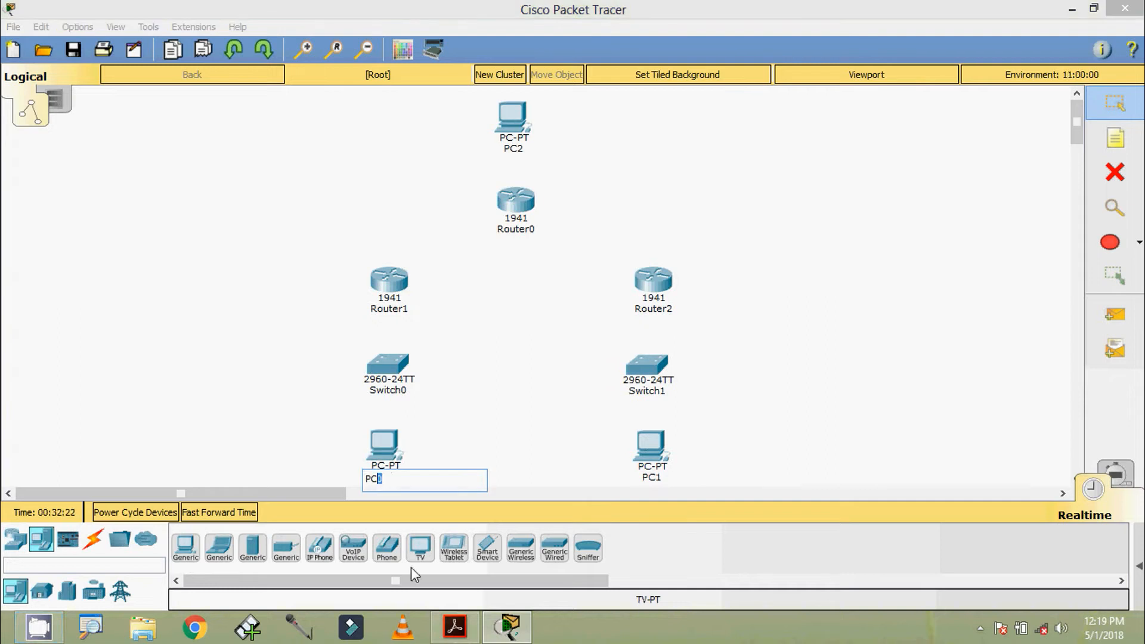
{"action": "type", "text": "-A"}
{"action": "key", "text": "Return"}
{"action": "left_click", "coordinate": [515, 148]}
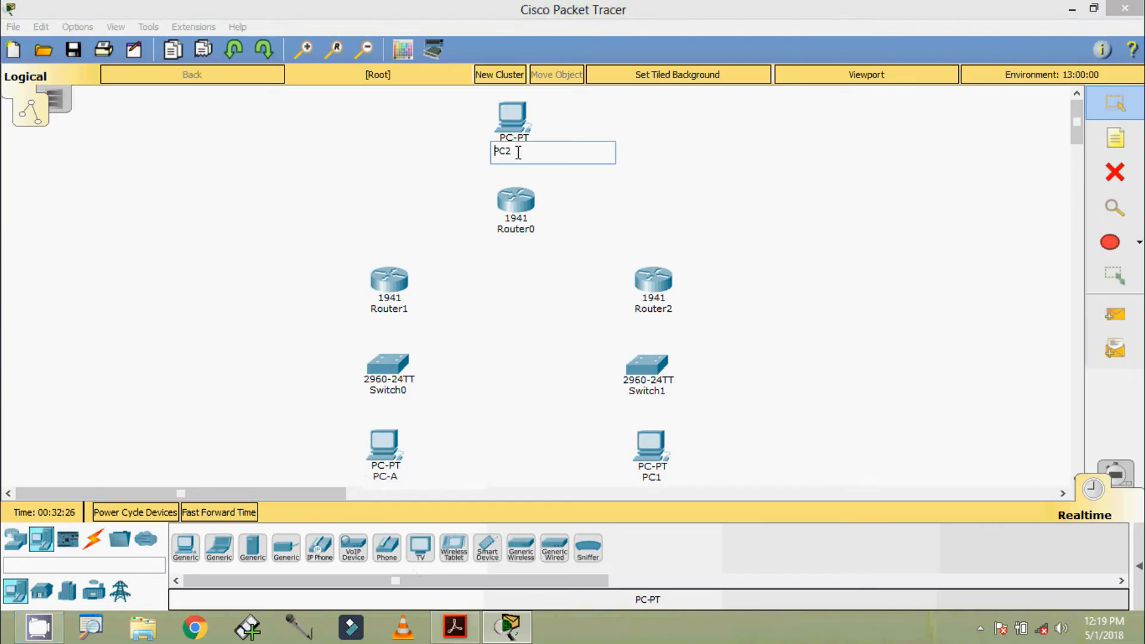
{"action": "left_click_drag", "start_coordinate": [518, 152], "coordinate": [508, 153]}
{"action": "key", "text": "Return"}
{"action": "left_click", "coordinate": [651, 478]}
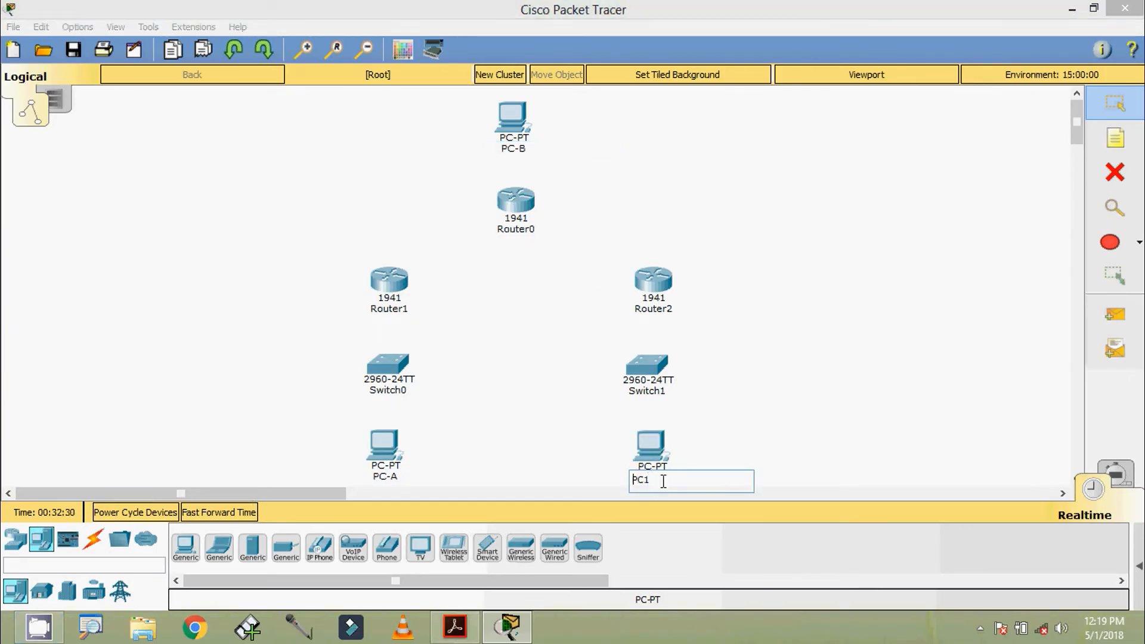
{"action": "left_click_drag", "start_coordinate": [648, 482], "coordinate": [649, 492]}
{"action": "type", "text": "-C"}
Rename the left switch to S1 and the right switch to S3.
{"action": "left_click", "coordinate": [398, 393]}
{"action": "double_click", "coordinate": [393, 392]}
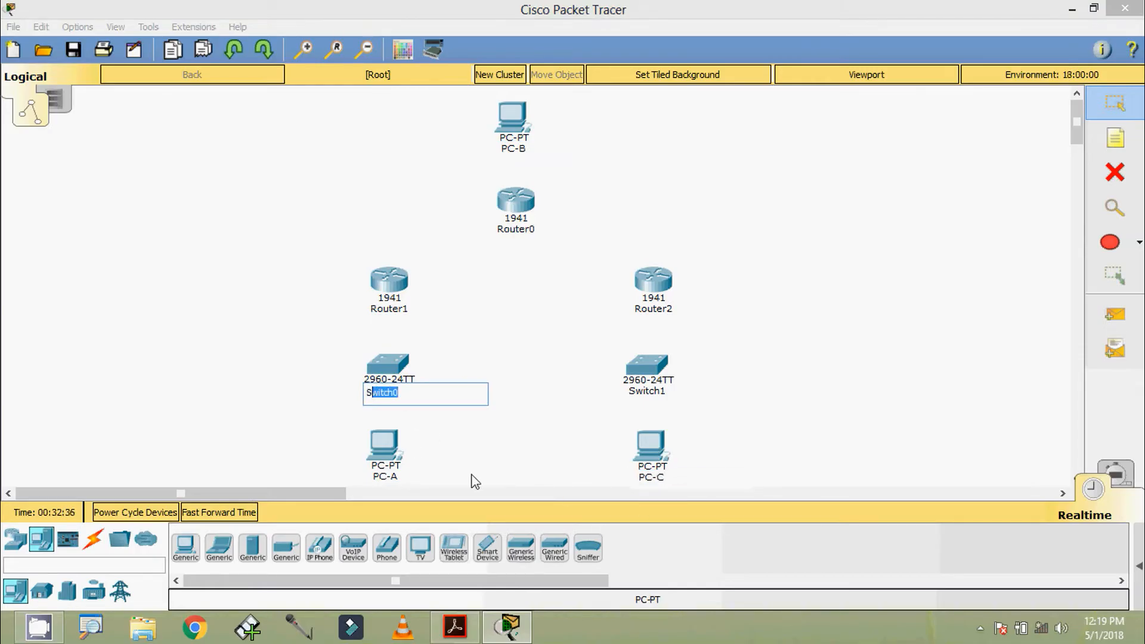
{"action": "type", "text": "S1"}
{"action": "left_click", "coordinate": [661, 396]}
{"action": "left_click_drag", "start_coordinate": [657, 394], "coordinate": [633, 396]}
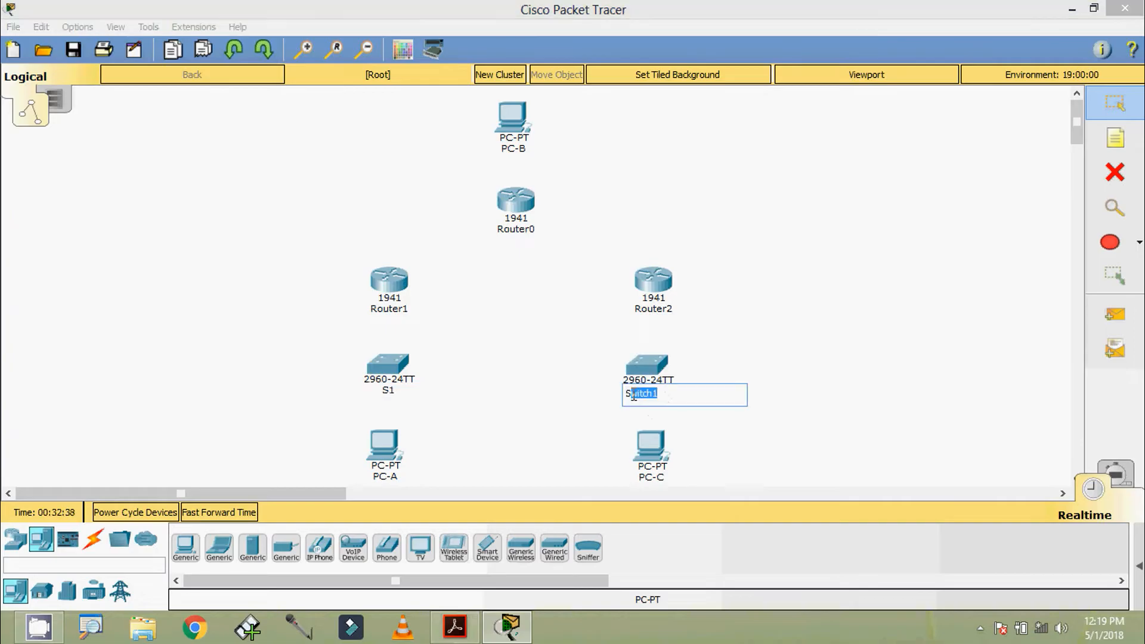
{"action": "type", "text": "3"}
Rename the routers to R1 (lower left), R2 (top) and R3 (right).
{"action": "left_click", "coordinate": [396, 310]}
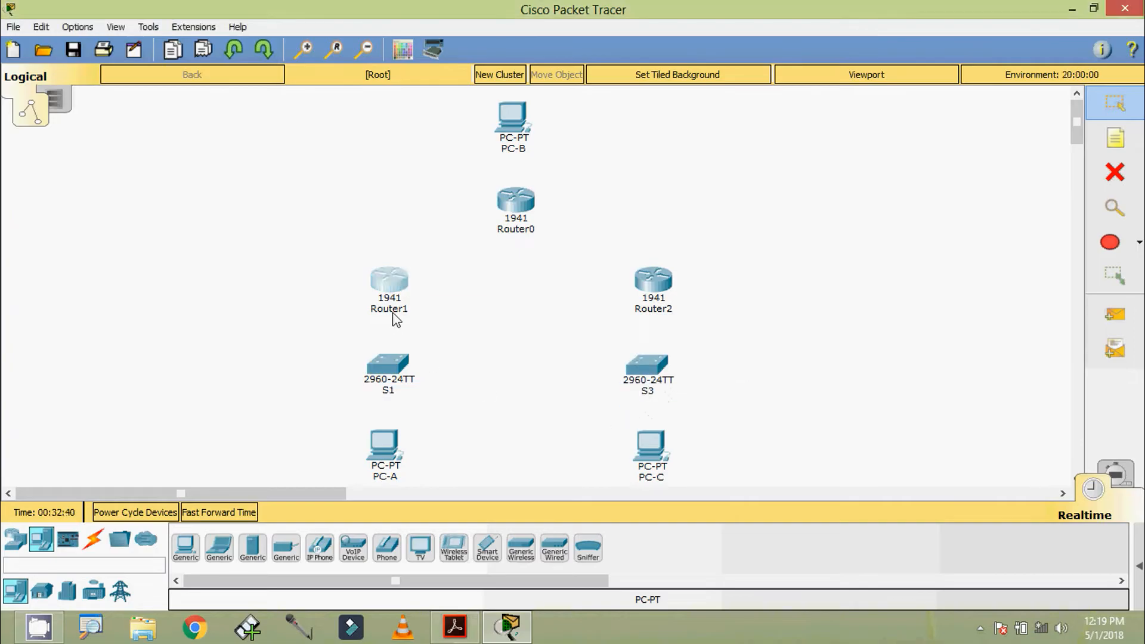
{"action": "left_click_drag", "start_coordinate": [403, 312], "coordinate": [376, 314]}
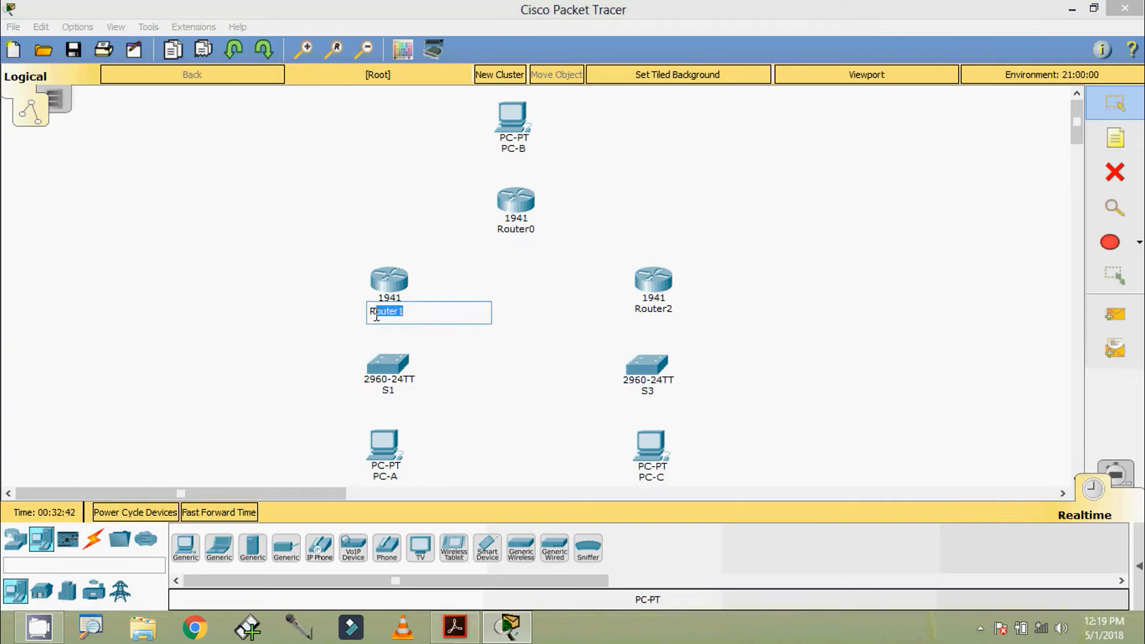
{"action": "type", "text": "1"}
{"action": "left_click", "coordinate": [517, 231]}
{"action": "mouse_move", "coordinate": [530, 232]}
{"action": "left_mouse_down"}
{"action": "mouse_move", "coordinate": [504, 238]}
{"action": "mouse_move", "coordinate": [513, 239]}
{"action": "left_mouse_up"}
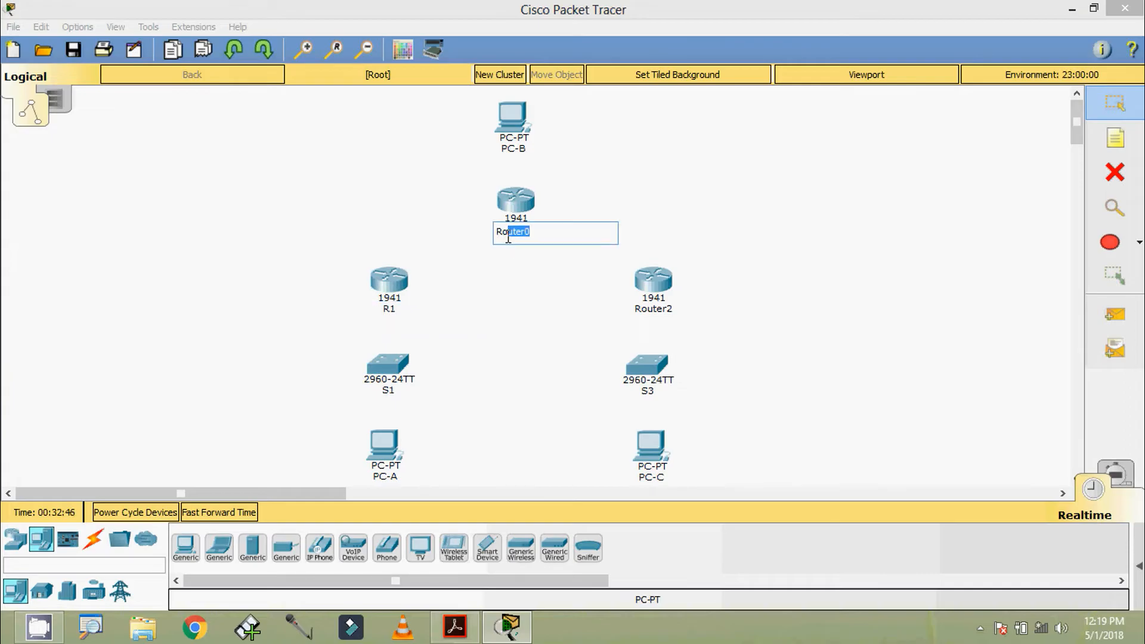
{"action": "type", "text": "2"}
{"action": "left_click", "coordinate": [653, 309]}
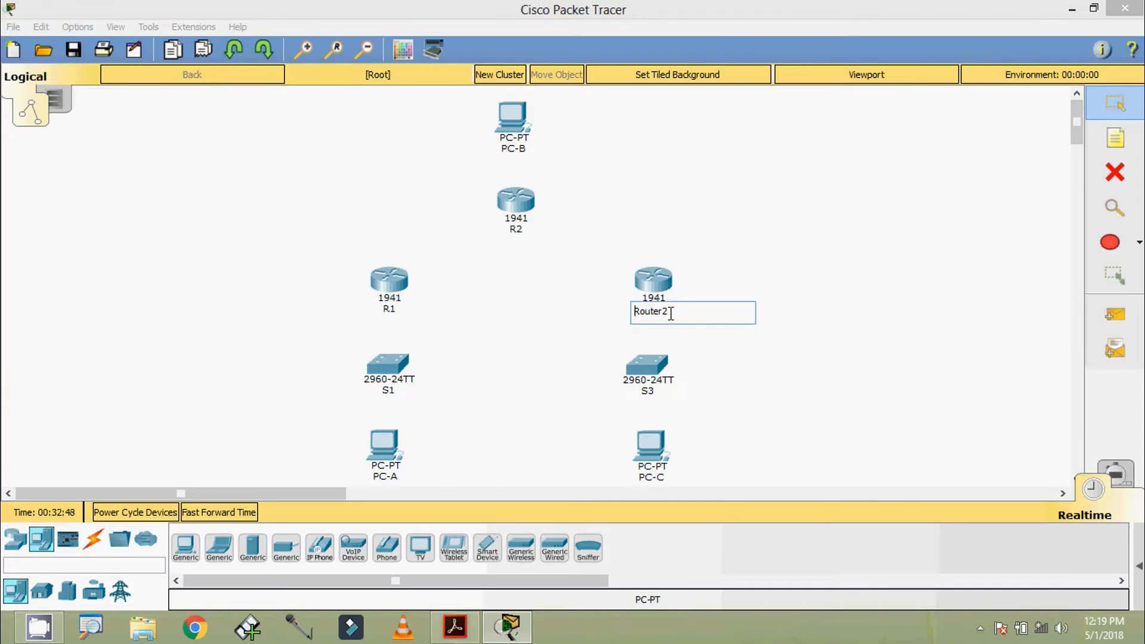
{"action": "left_click_drag", "start_coordinate": [668, 312], "coordinate": [644, 312]}
{"action": "type", "text": "3"}
{"action": "left_click", "coordinate": [797, 352]}
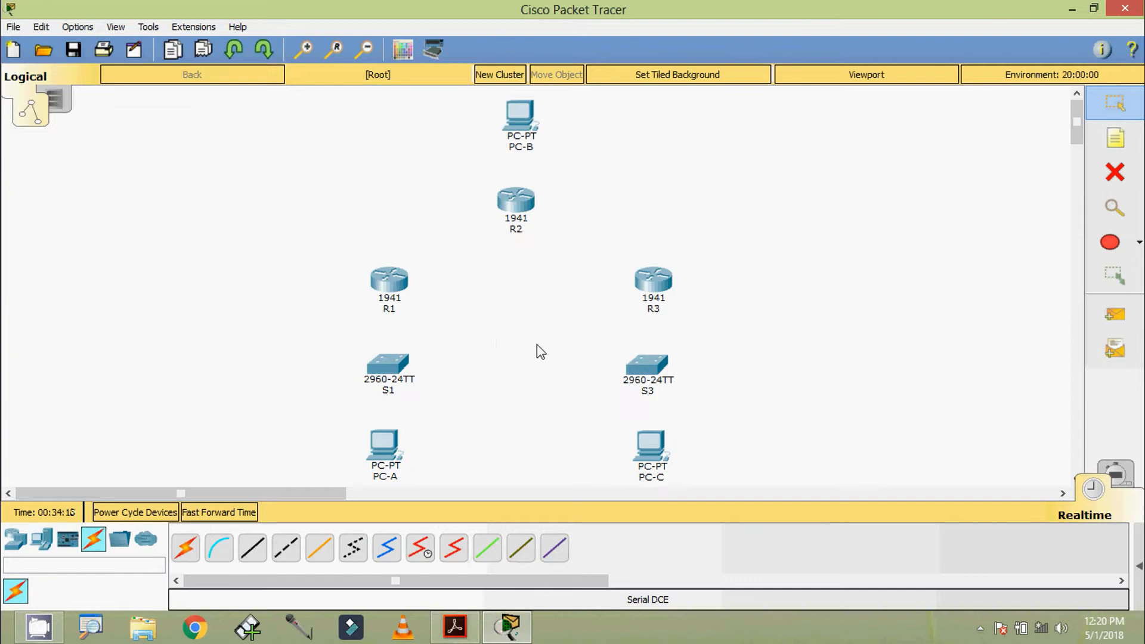
Drag an HWIC-2T module into the empty slot of R1, R2 and R3 in turn.
{"action": "left_click", "coordinate": [390, 281]}
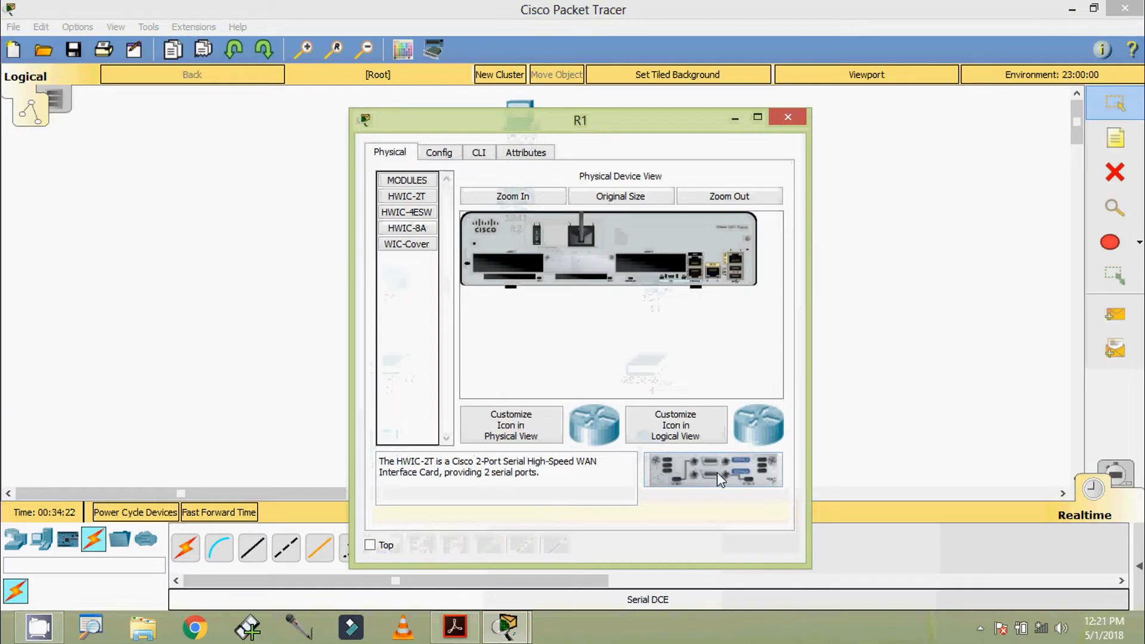
{"action": "left_click_drag", "start_coordinate": [717, 473], "coordinate": [653, 264]}
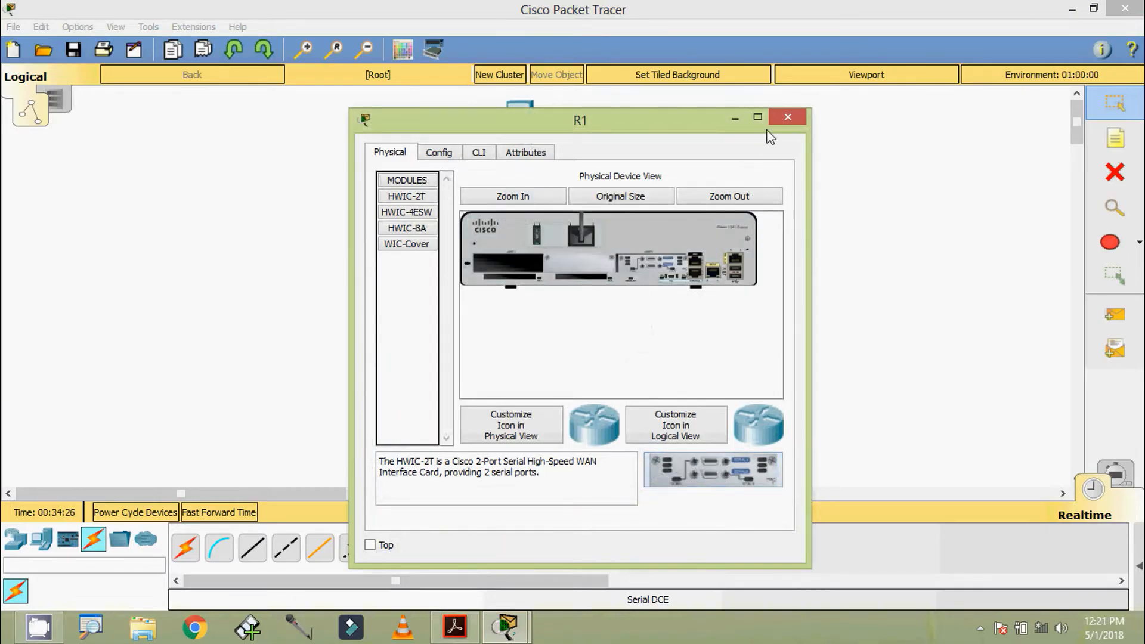
{"action": "left_click", "coordinate": [788, 117]}
{"action": "left_click", "coordinate": [517, 206]}
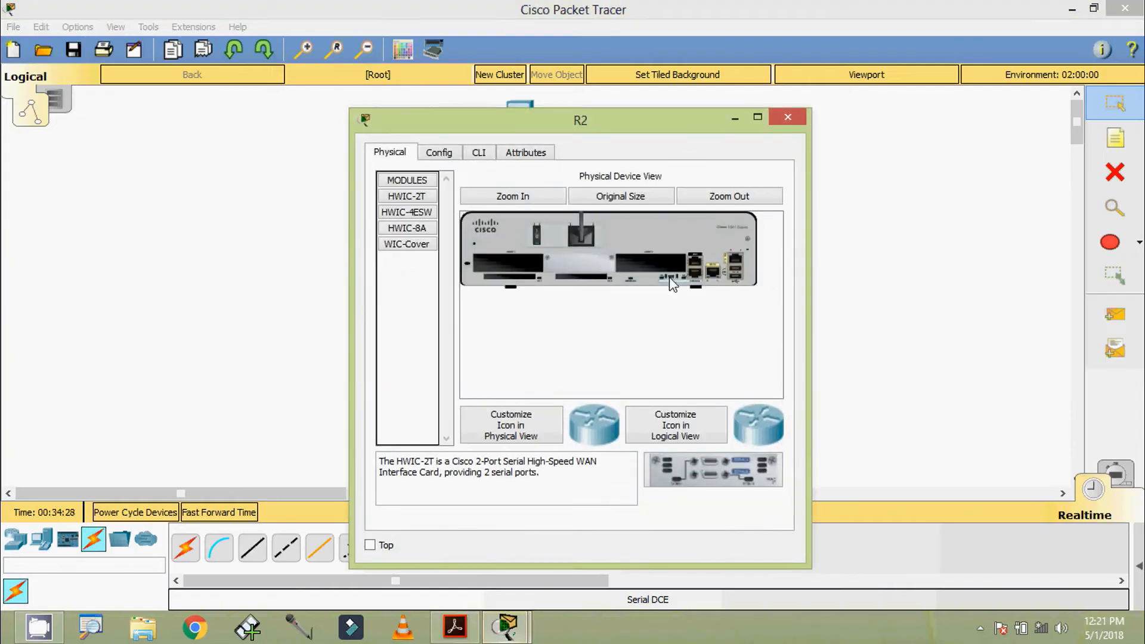
{"action": "left_click_drag", "start_coordinate": [713, 470], "coordinate": [637, 277]}
{"action": "left_click", "coordinate": [786, 117]}
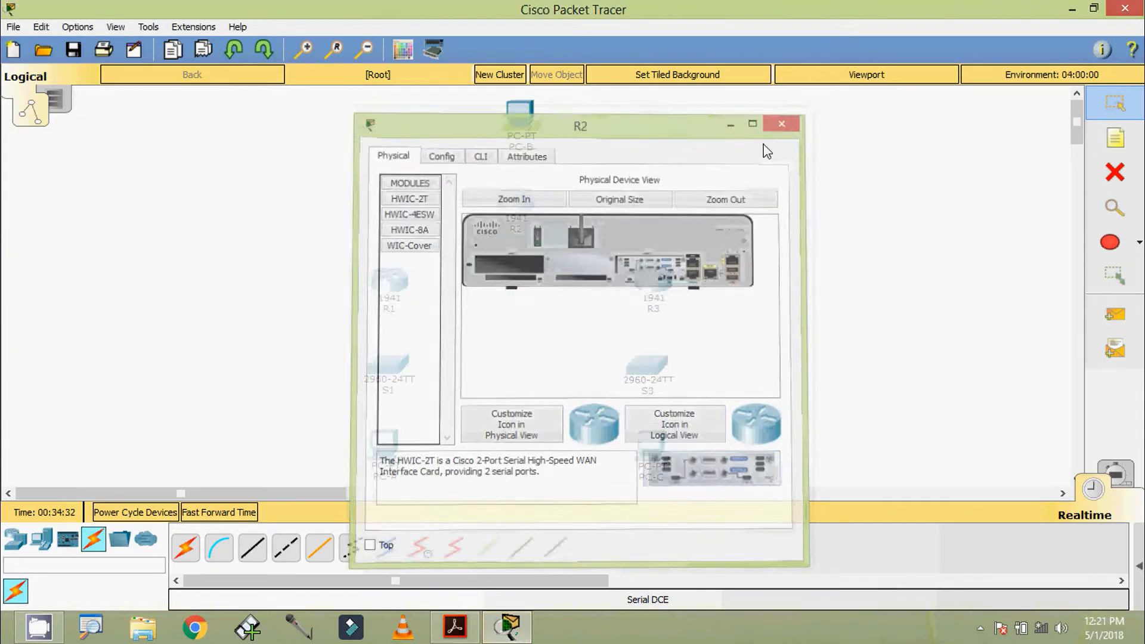
{"action": "left_click", "coordinate": [654, 292]}
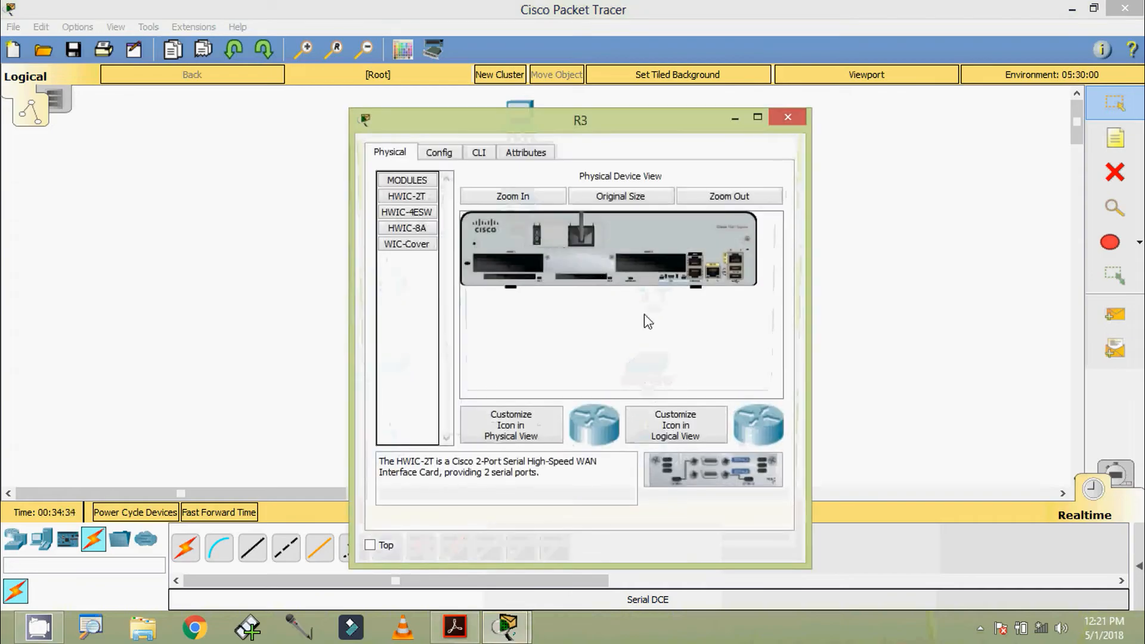
{"action": "left_click_drag", "start_coordinate": [698, 463], "coordinate": [669, 264]}
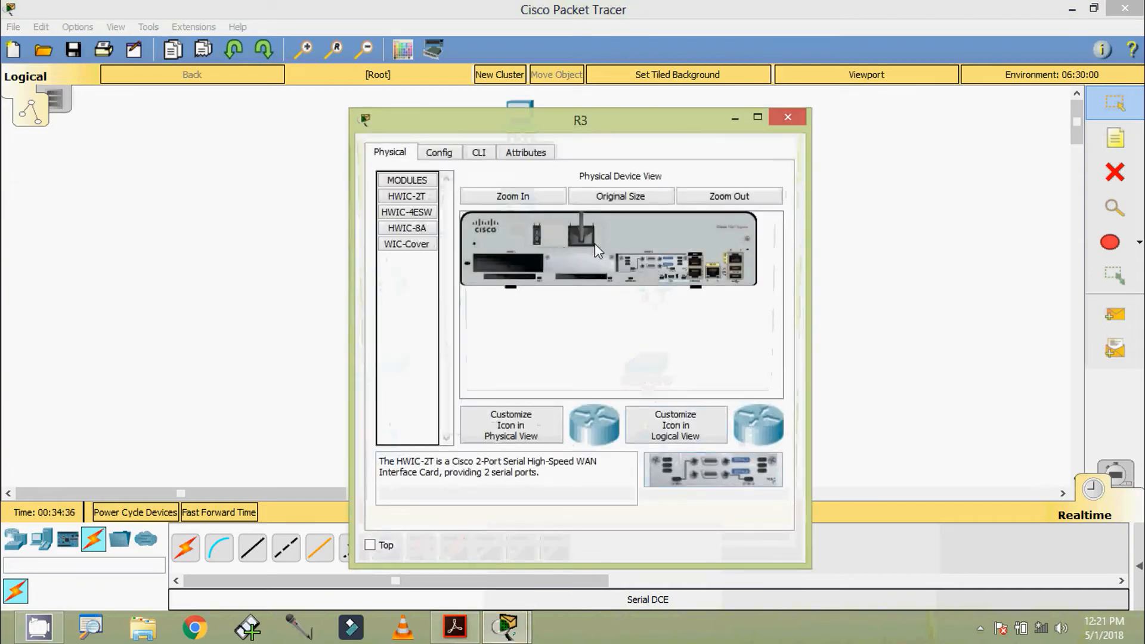
{"action": "left_click", "coordinate": [787, 117]}
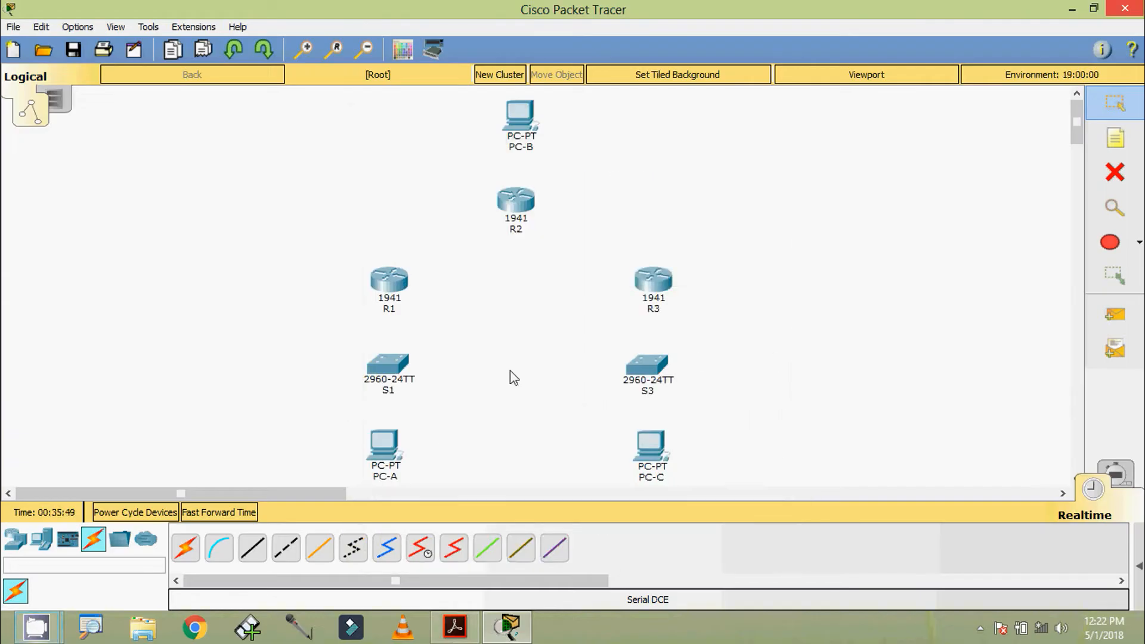
Cable R1 S0/0/0 to R2 S0/0/0 and R2 S0/0/1 to R3 S0/0/1 with Serial DCE.
{"action": "left_click", "coordinate": [420, 552]}
{"action": "left_click", "coordinate": [388, 288]}
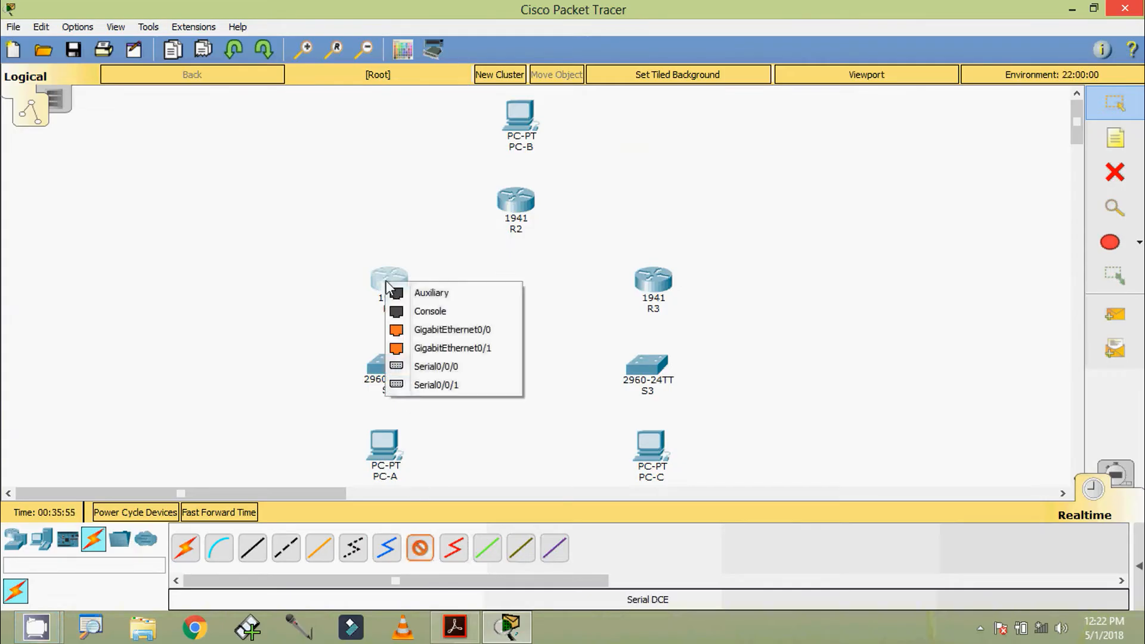
{"action": "left_click", "coordinate": [436, 366]}
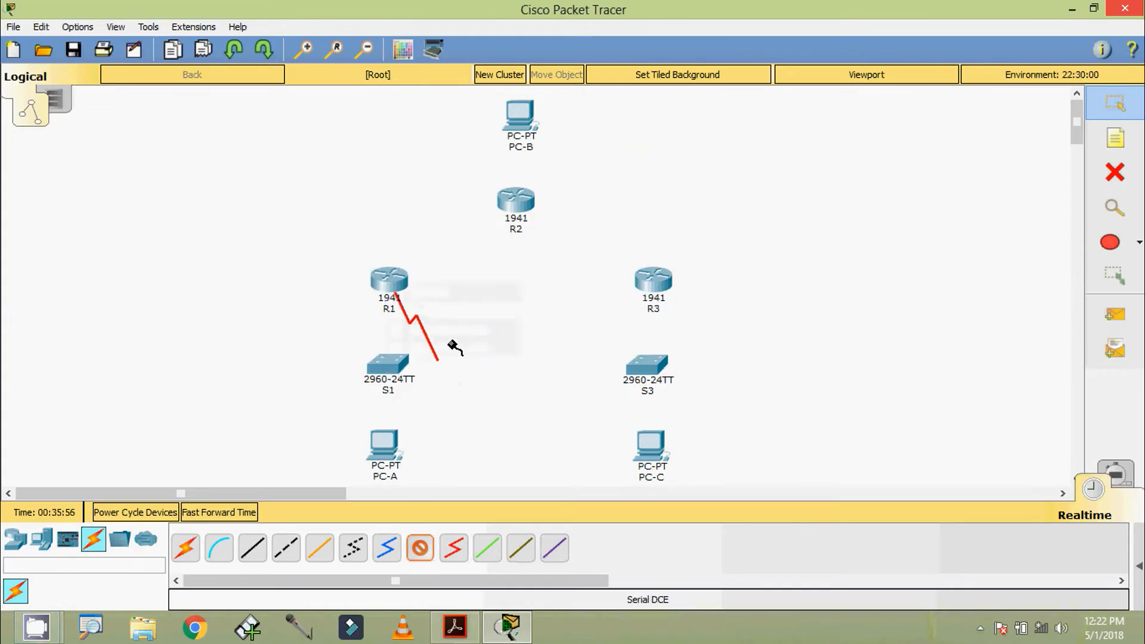
{"action": "left_click", "coordinate": [516, 202]}
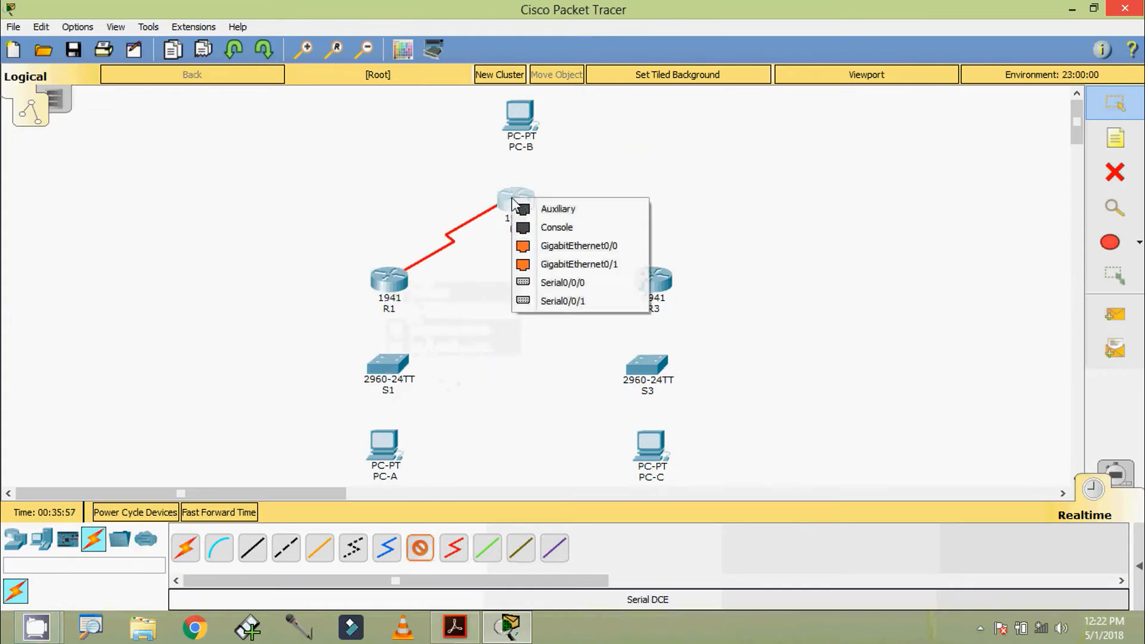
{"action": "left_click", "coordinate": [546, 283]}
{"action": "left_click", "coordinate": [421, 548]}
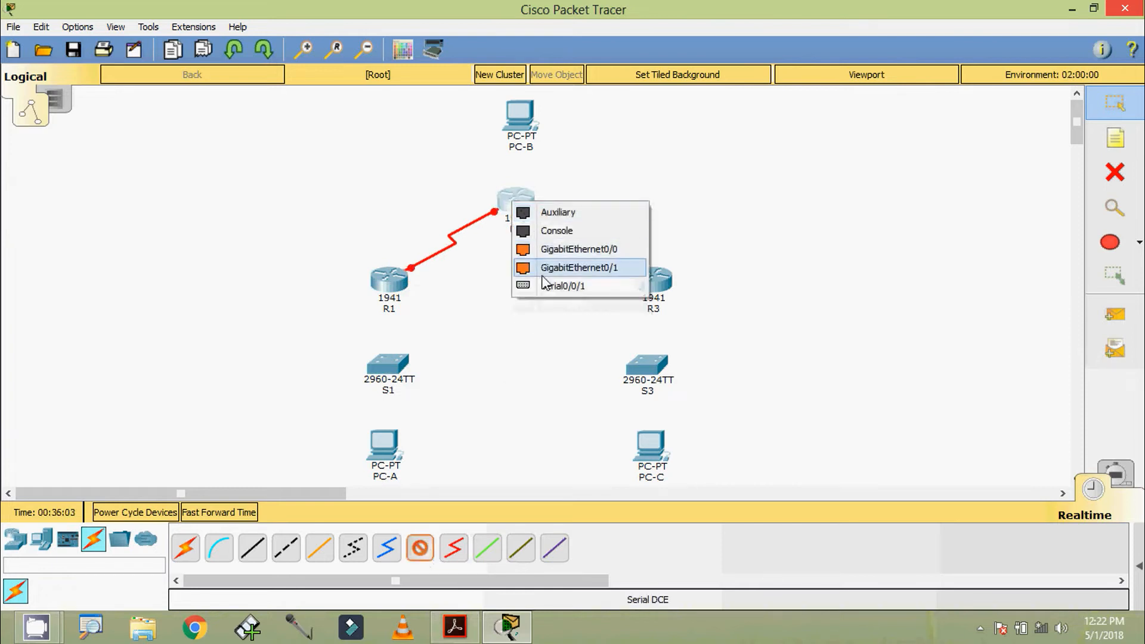
{"action": "left_click", "coordinate": [546, 286]}
{"action": "left_click", "coordinate": [656, 280]}
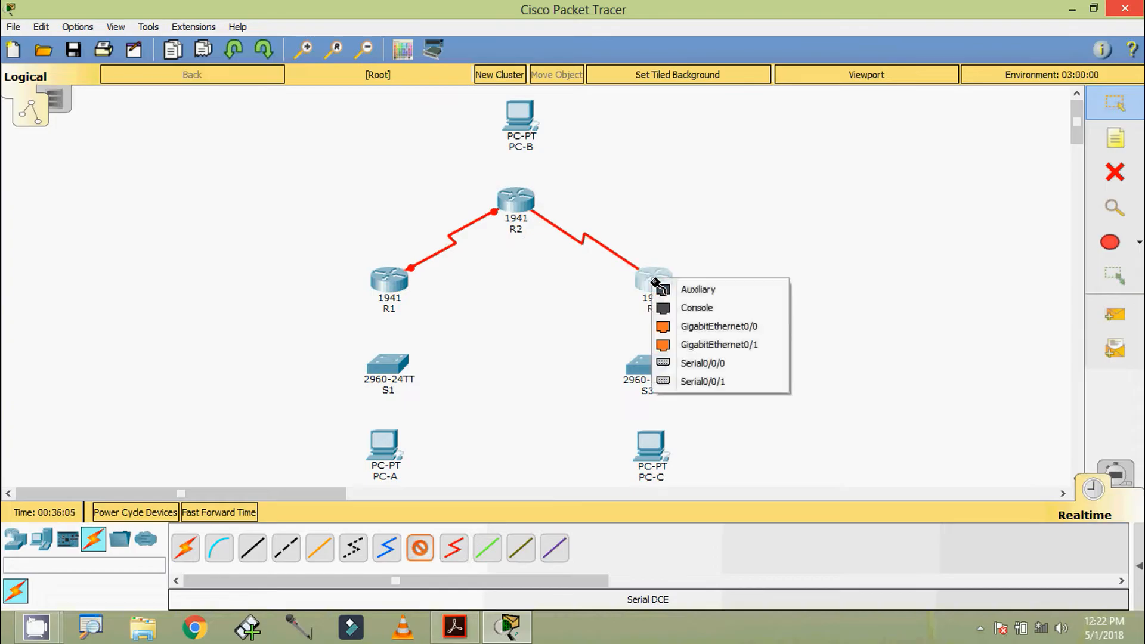
{"action": "left_click", "coordinate": [701, 382]}
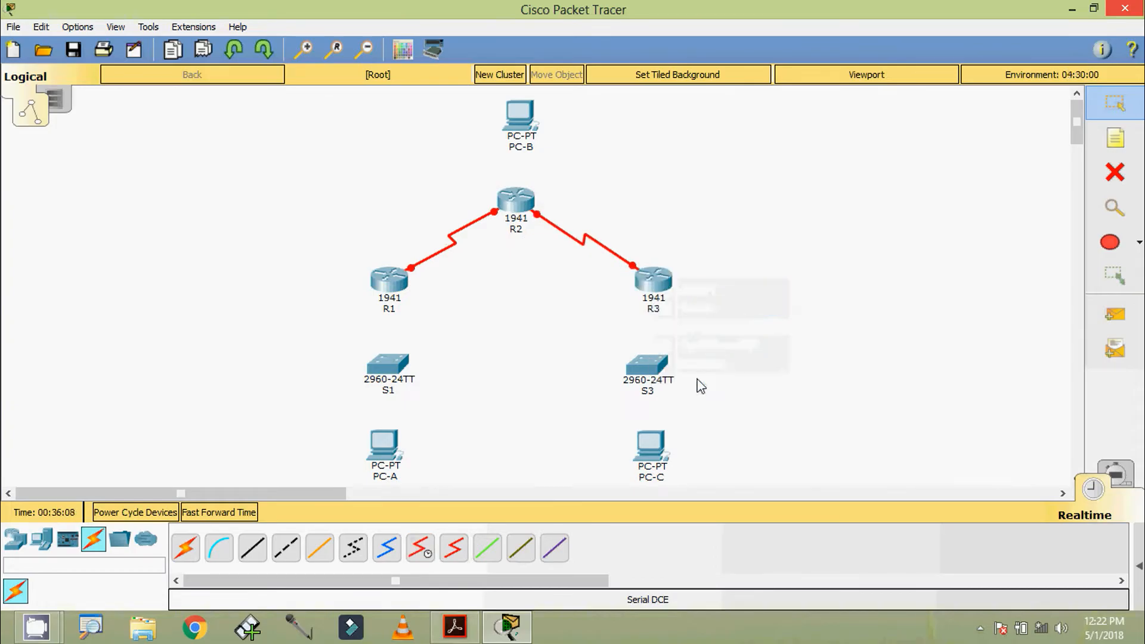
Connect R2 GigabitEthernet0/0 to PC-B FastEthernet0 with a copper straight-through cable.
{"action": "left_click", "coordinate": [254, 554]}
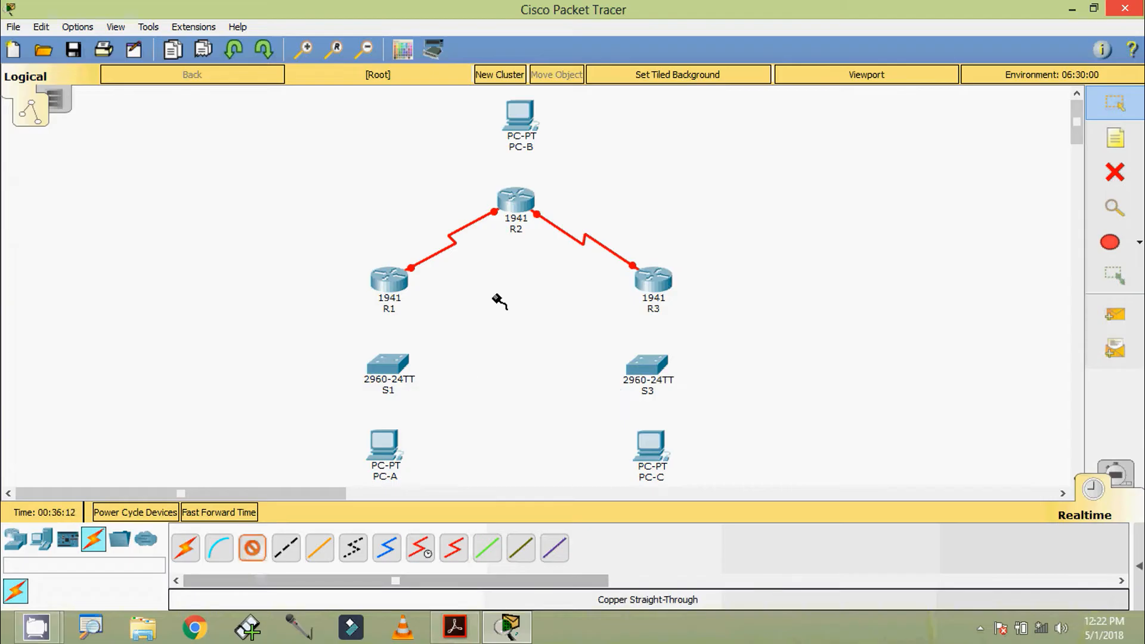
{"action": "left_click", "coordinate": [517, 199]}
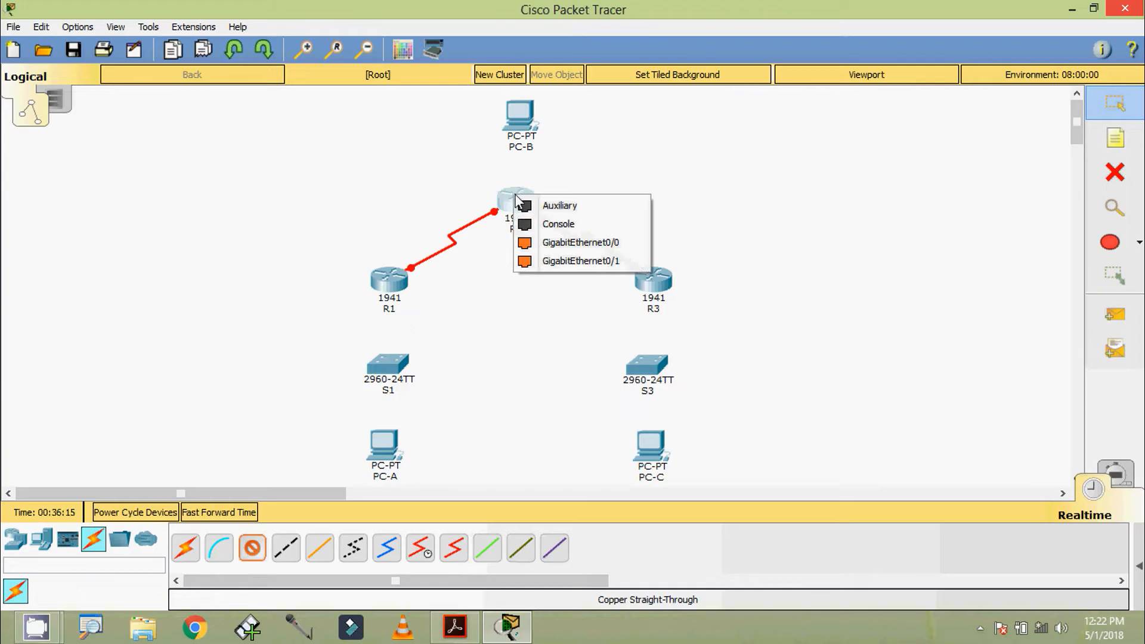
{"action": "left_click", "coordinate": [553, 254]}
{"action": "left_click", "coordinate": [520, 115]}
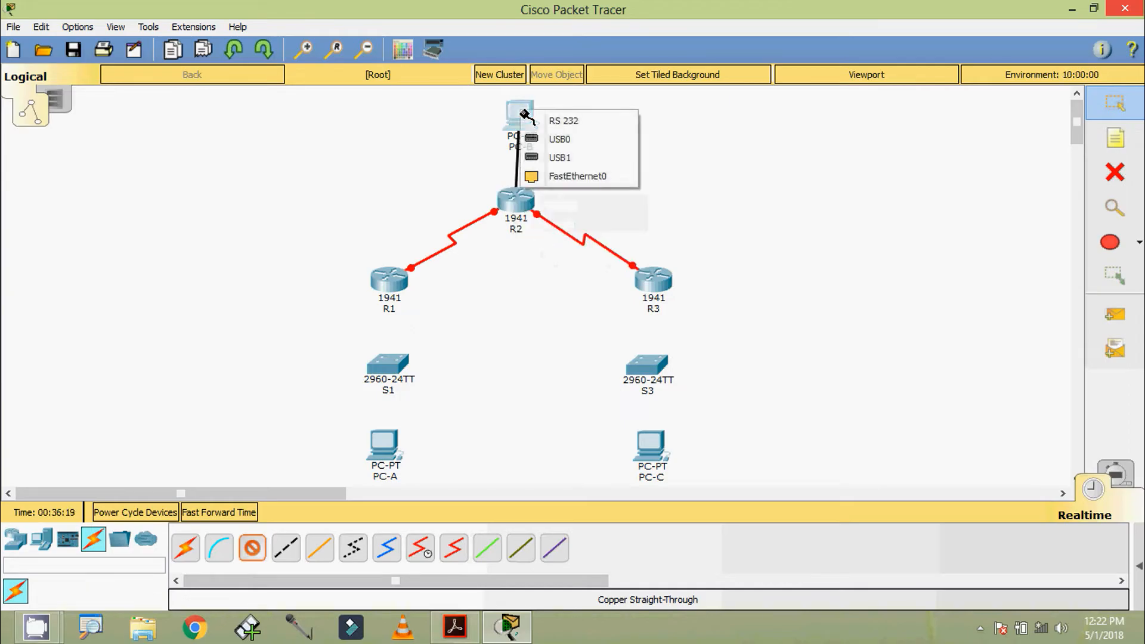
{"action": "left_click", "coordinate": [548, 178]}
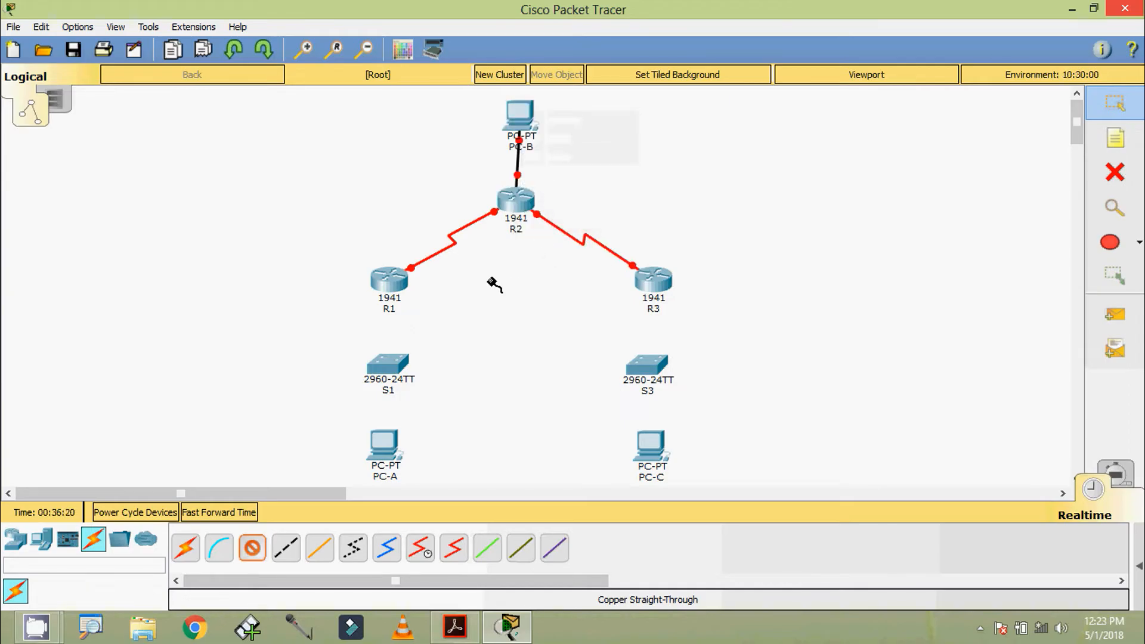
Connect R1 G0/1 to S1 F0/5 and R3 G0/1 to S3 F0/5.
{"action": "left_click", "coordinate": [388, 279]}
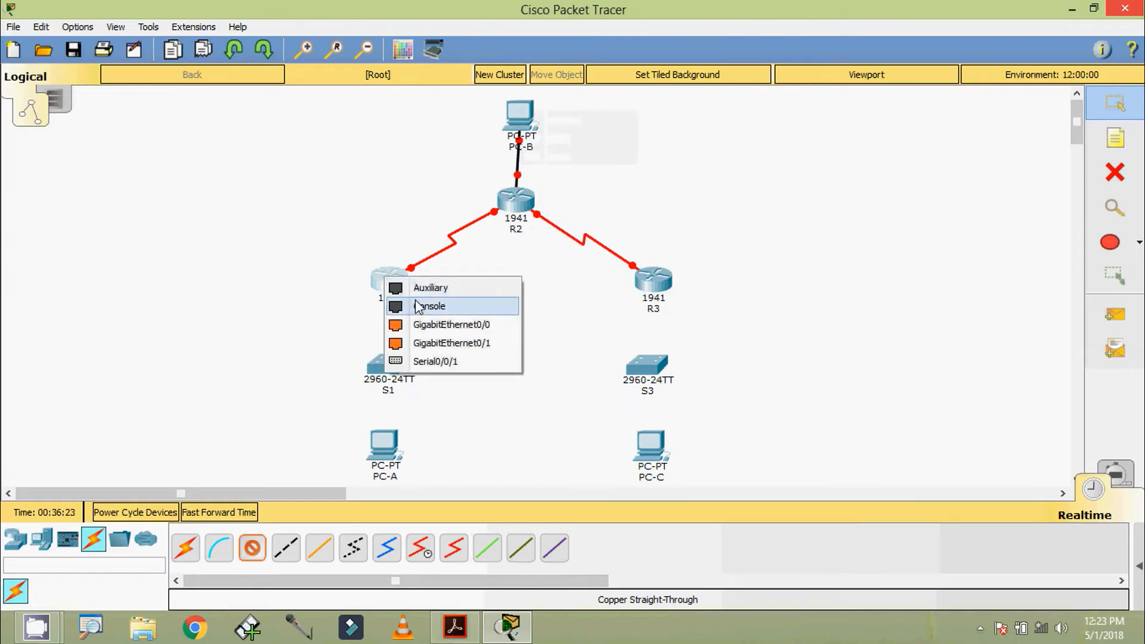
{"action": "left_click", "coordinate": [428, 344]}
{"action": "left_click", "coordinate": [389, 363]}
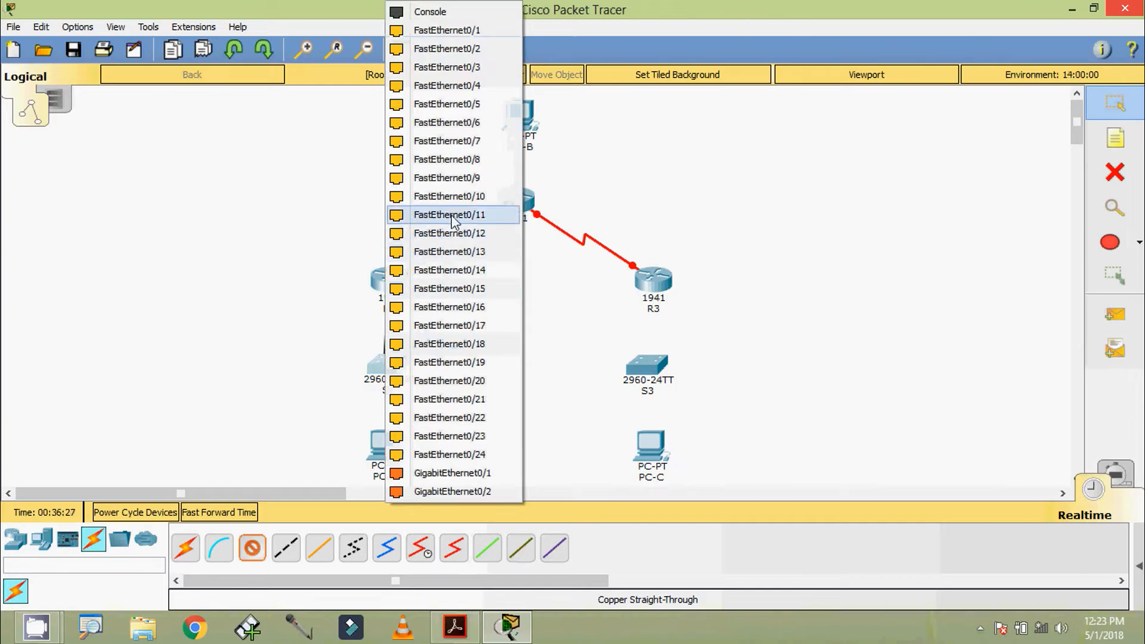
{"action": "left_click", "coordinate": [455, 105]}
{"action": "left_click", "coordinate": [649, 276]}
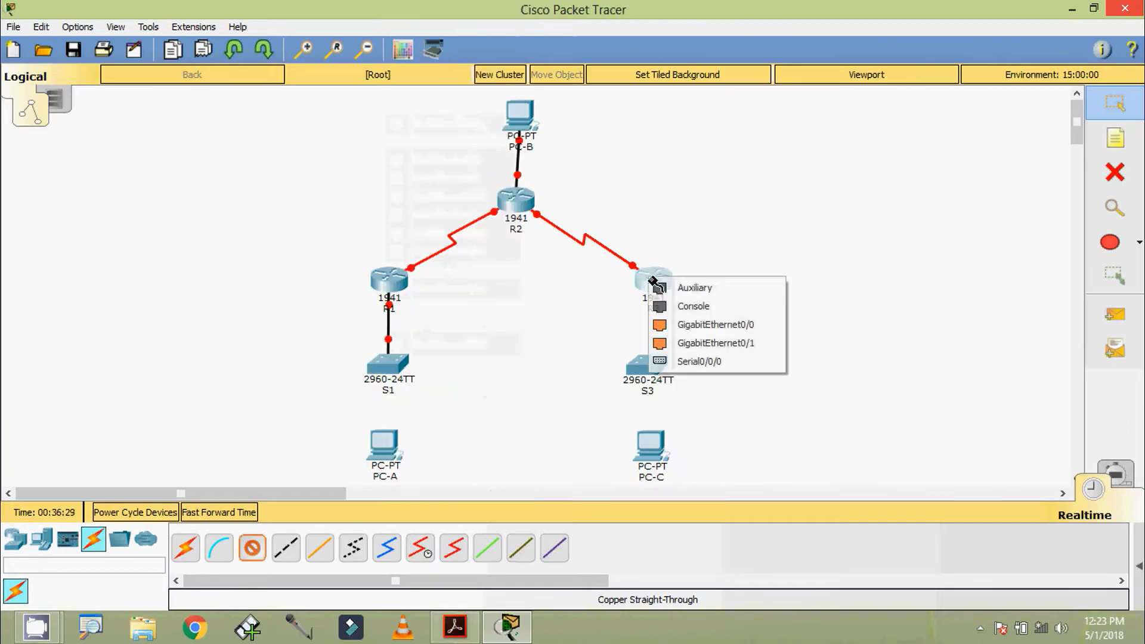
{"action": "left_click", "coordinate": [699, 343]}
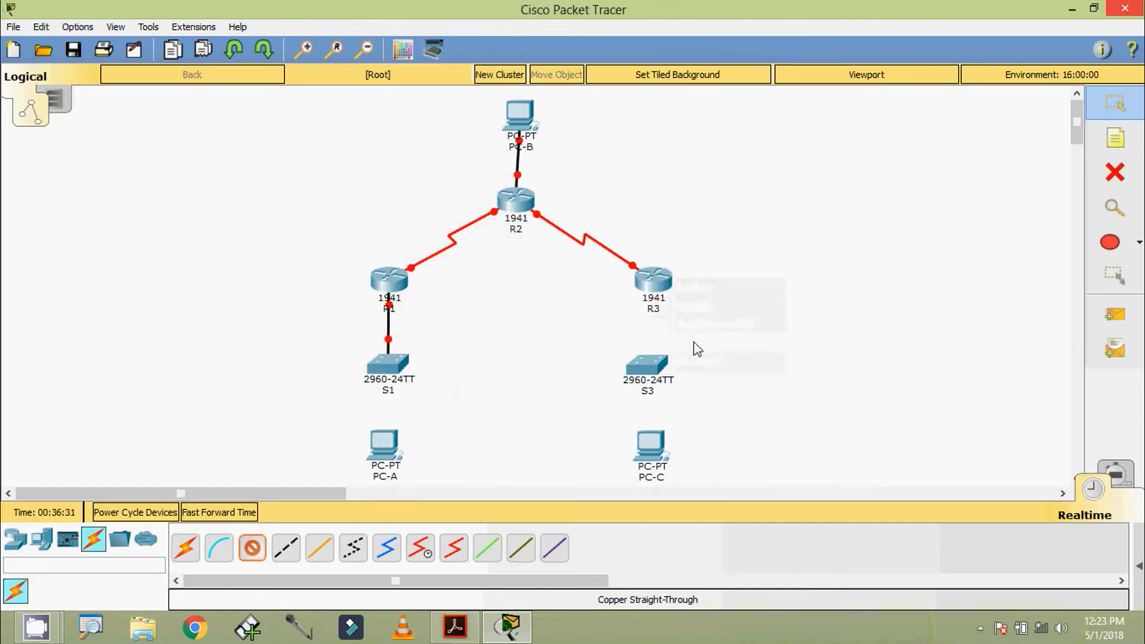
{"action": "left_click", "coordinate": [655, 369]}
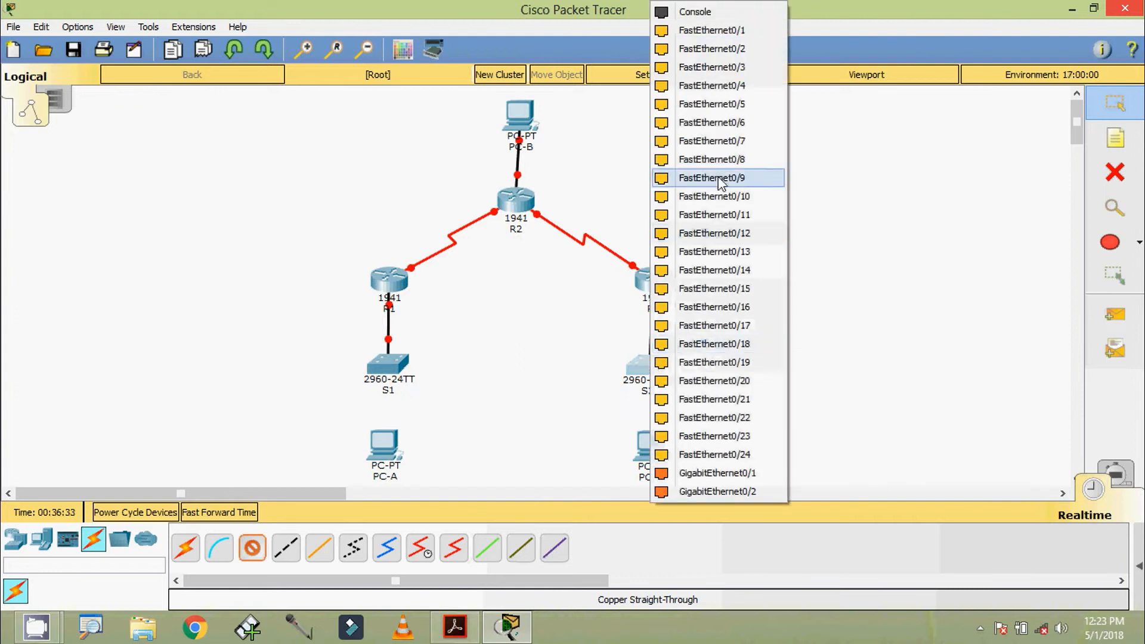
{"action": "left_click", "coordinate": [716, 107]}
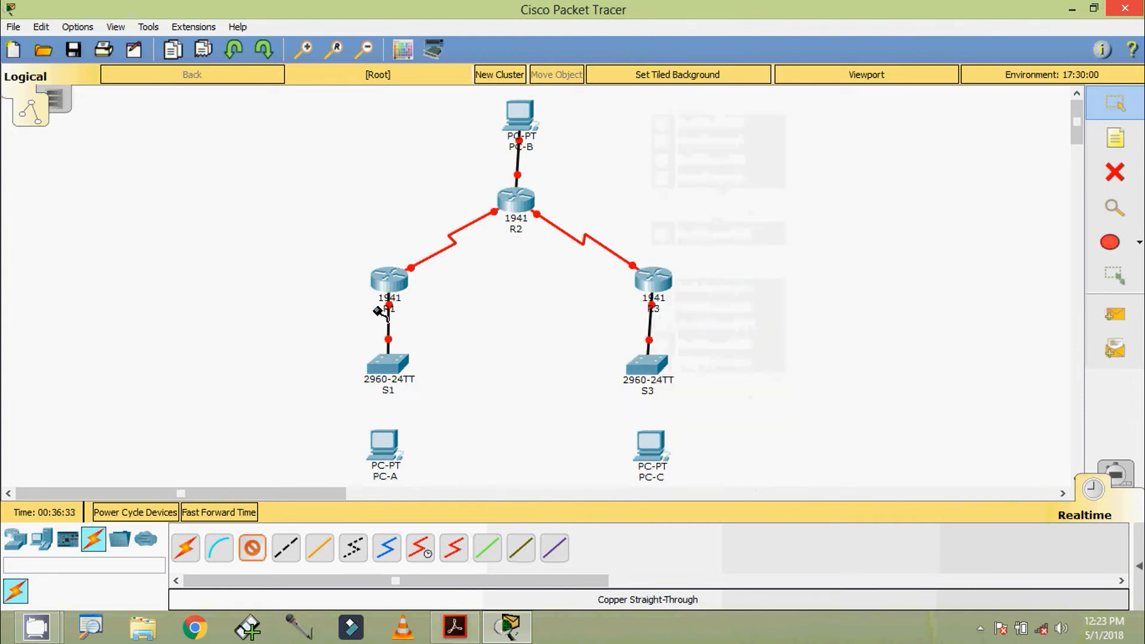
Connect S1 F0/6 to PC-A and an S3 port to PC-C FastEthernet0.
{"action": "left_click", "coordinate": [388, 364]}
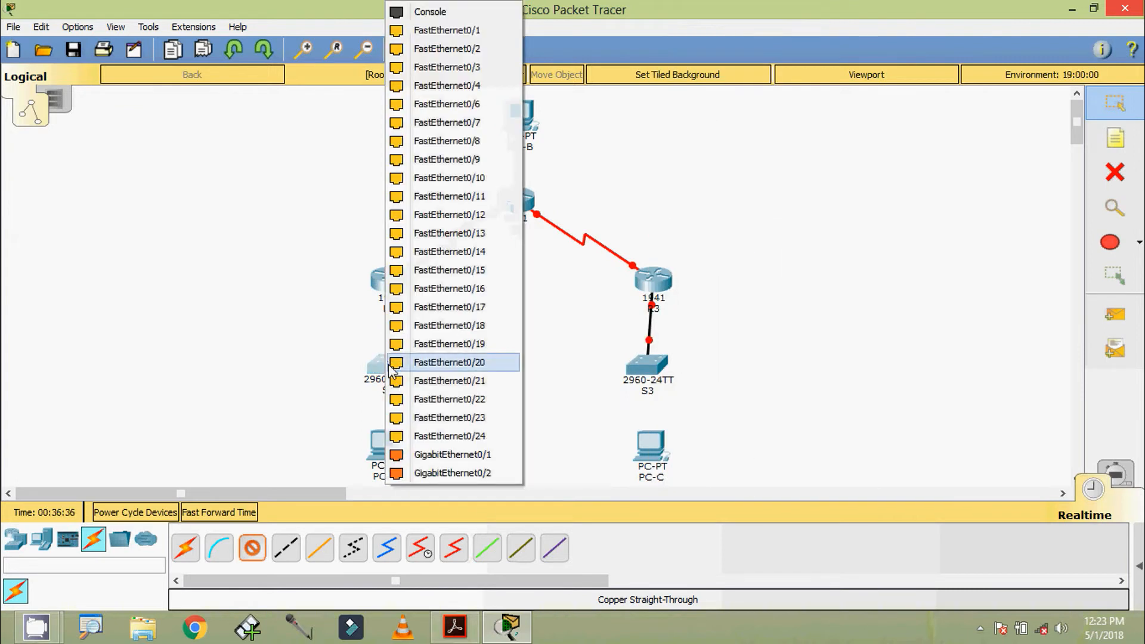
{"action": "left_click", "coordinate": [455, 112]}
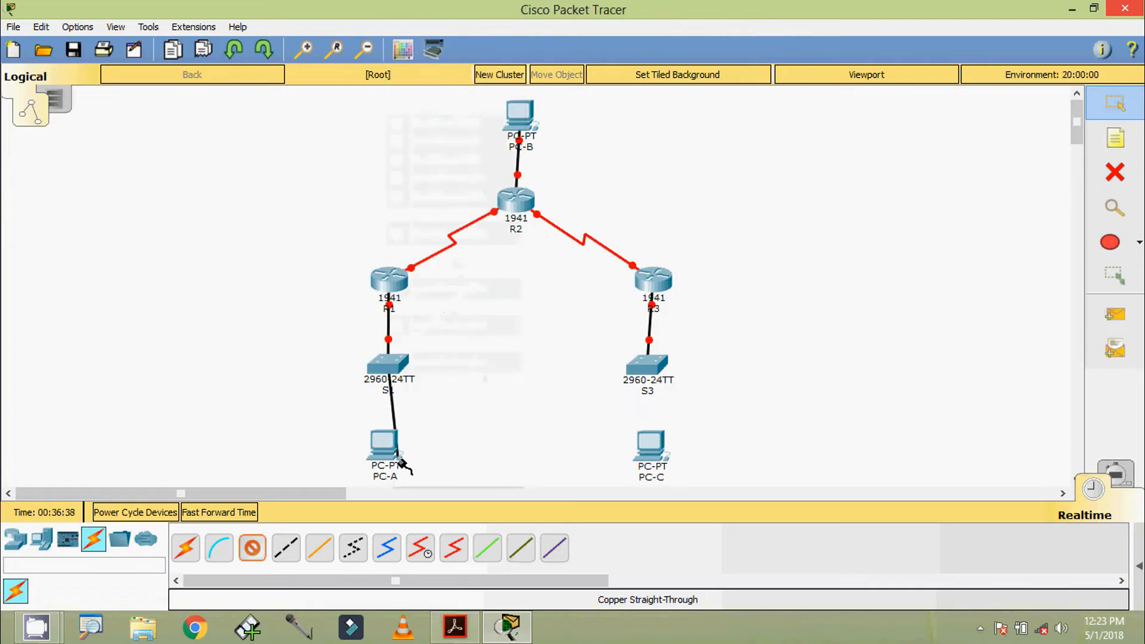
{"action": "left_click", "coordinate": [387, 443]}
{"action": "left_click", "coordinate": [422, 509]}
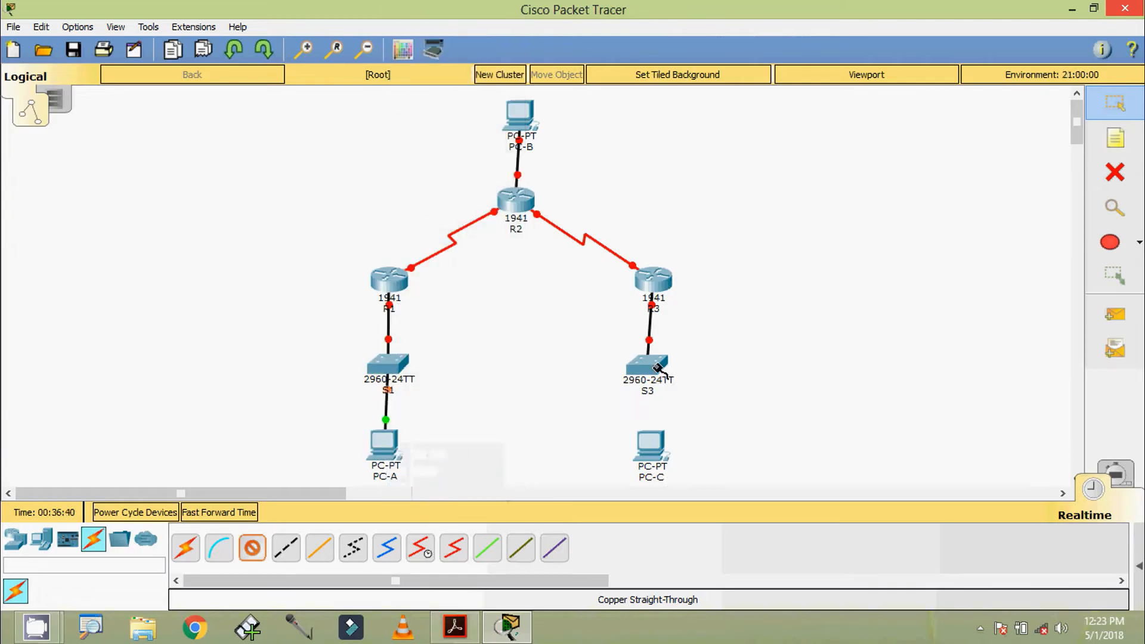
{"action": "left_click", "coordinate": [647, 365]}
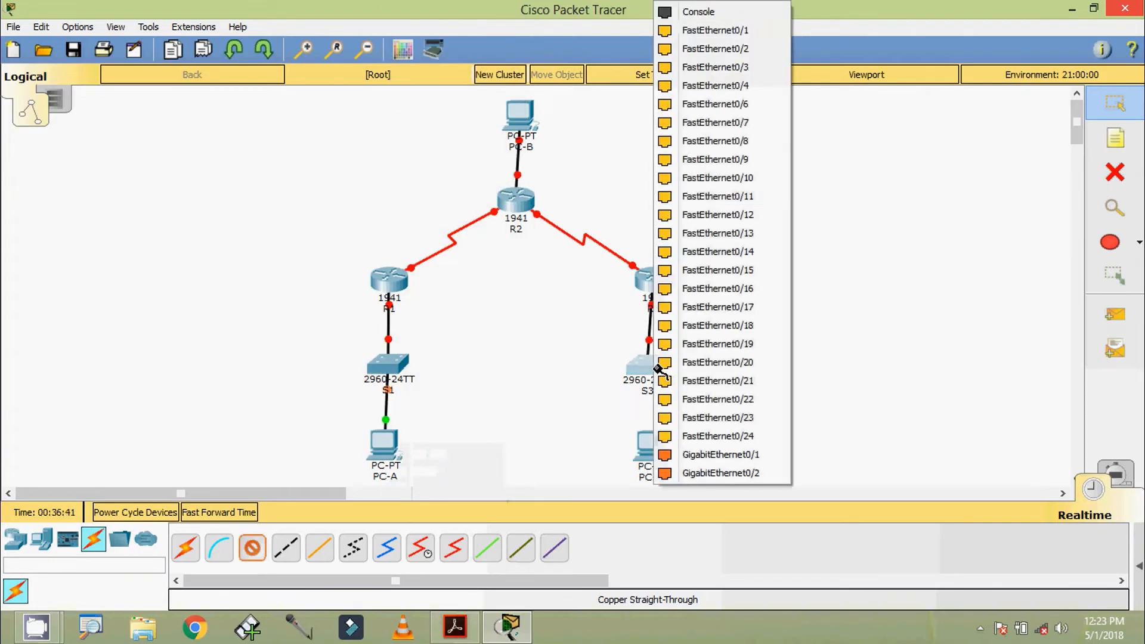
{"action": "left_click", "coordinate": [721, 105]}
{"action": "left_click", "coordinate": [651, 446]}
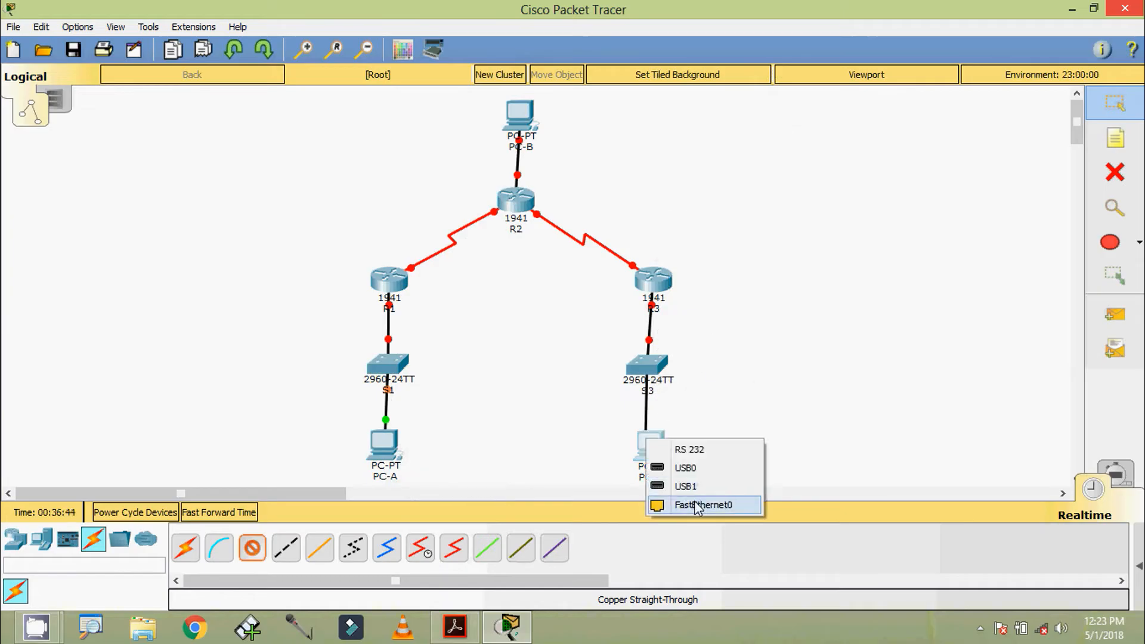
{"action": "left_click", "coordinate": [692, 505]}
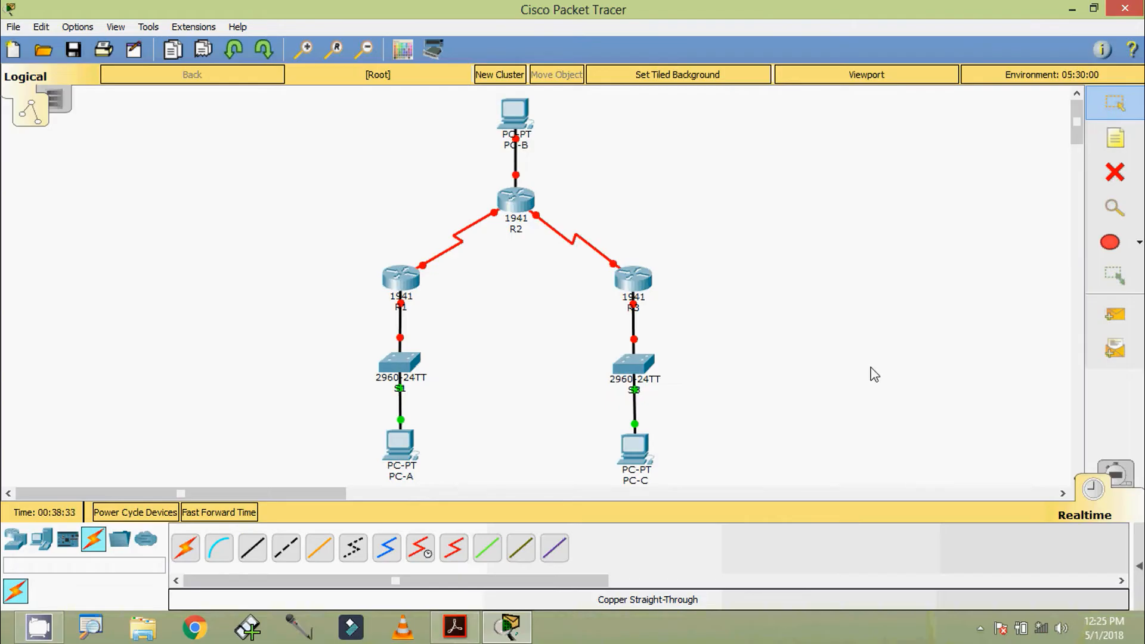
Add a 'G 0/0' note beside R2's link to PC-B.
{"action": "left_click", "coordinate": [1111, 148]}
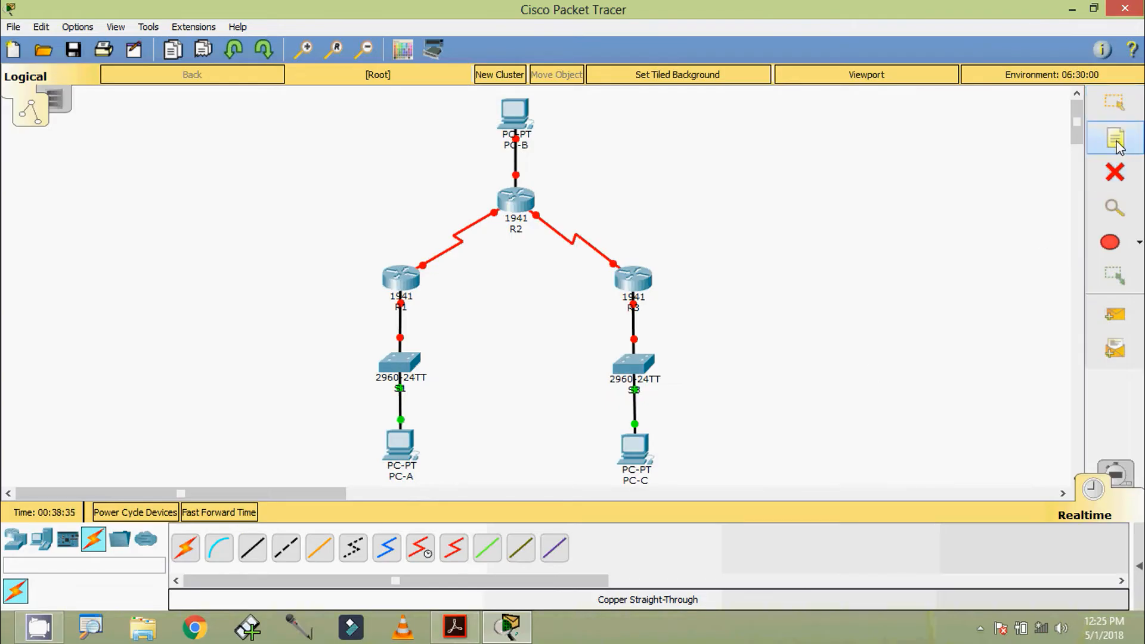
{"action": "left_click", "coordinate": [530, 172]}
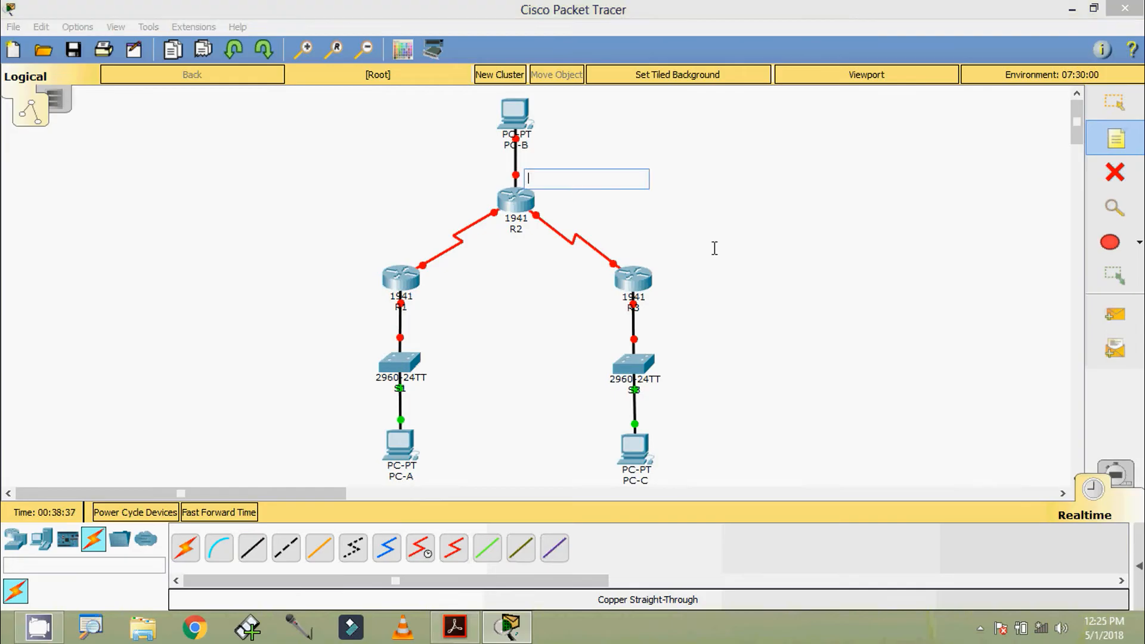
{"action": "type", "text": "g0/0"}
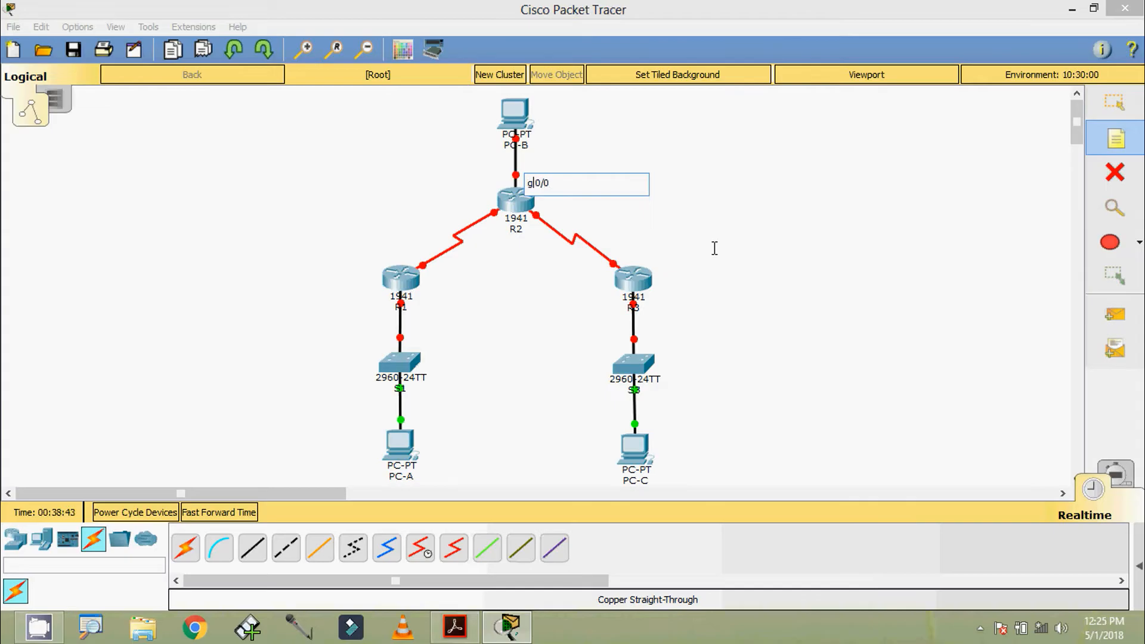
{"action": "key", "text": "BackSpace"}
{"action": "type", "text": "G"}
{"action": "key", "text": "Escape"}
{"action": "left_click_drag", "start_coordinate": [544, 183], "coordinate": [539, 176]}
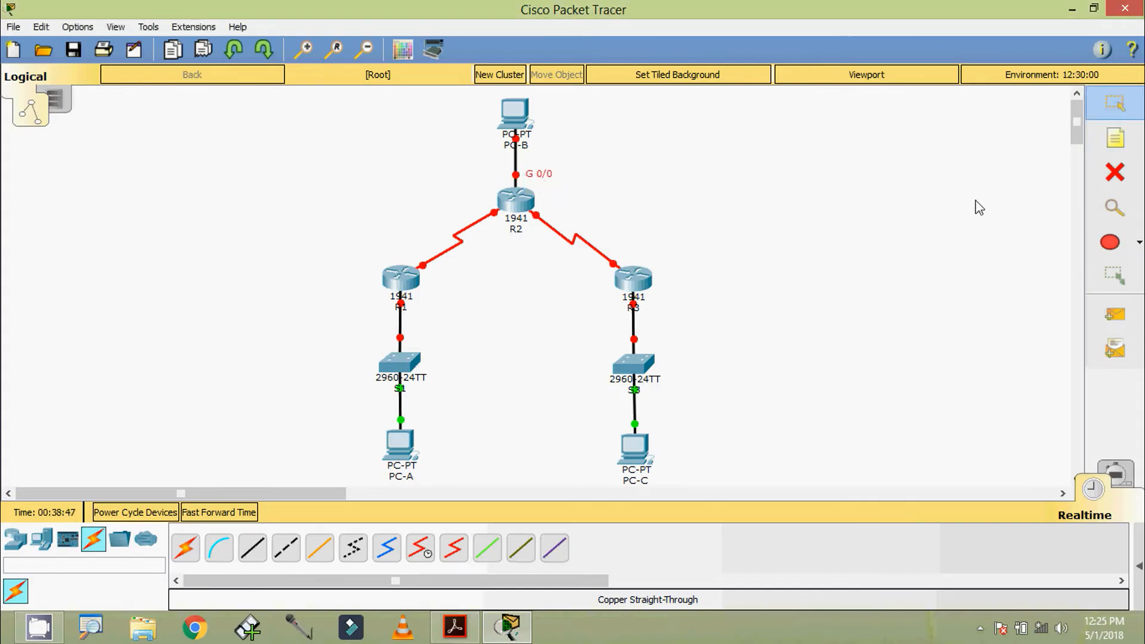
Add 'S 0/0/0' and 'DCE' notes beside R1's serial link.
{"action": "left_click", "coordinate": [1115, 139]}
{"action": "left_click", "coordinate": [397, 252]}
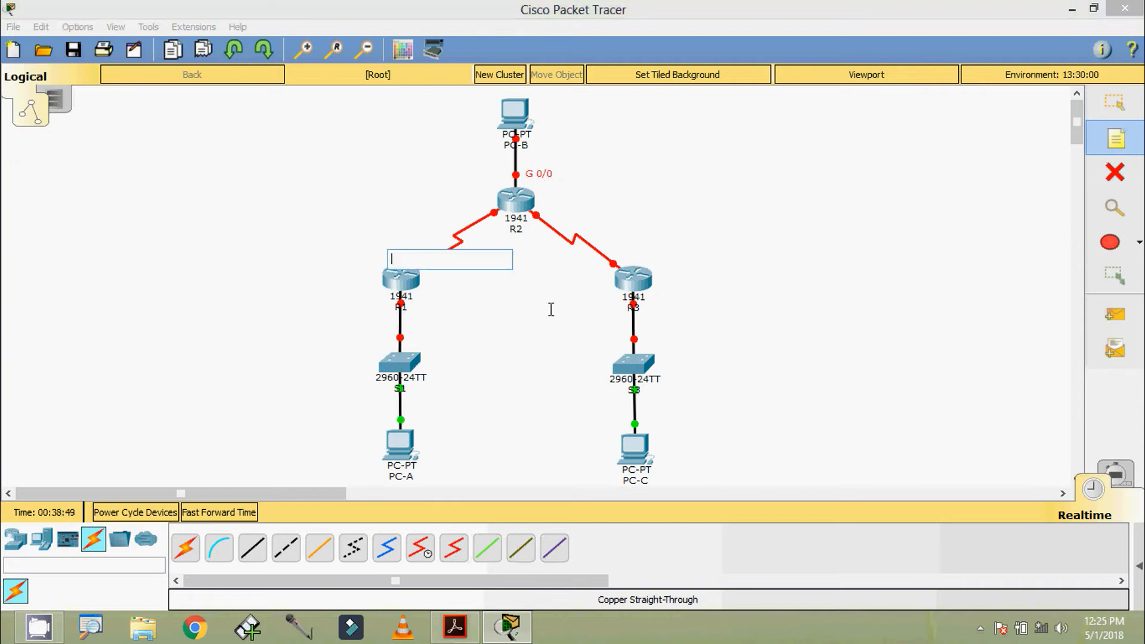
{"action": "type", "text": "S 0/0/0"}
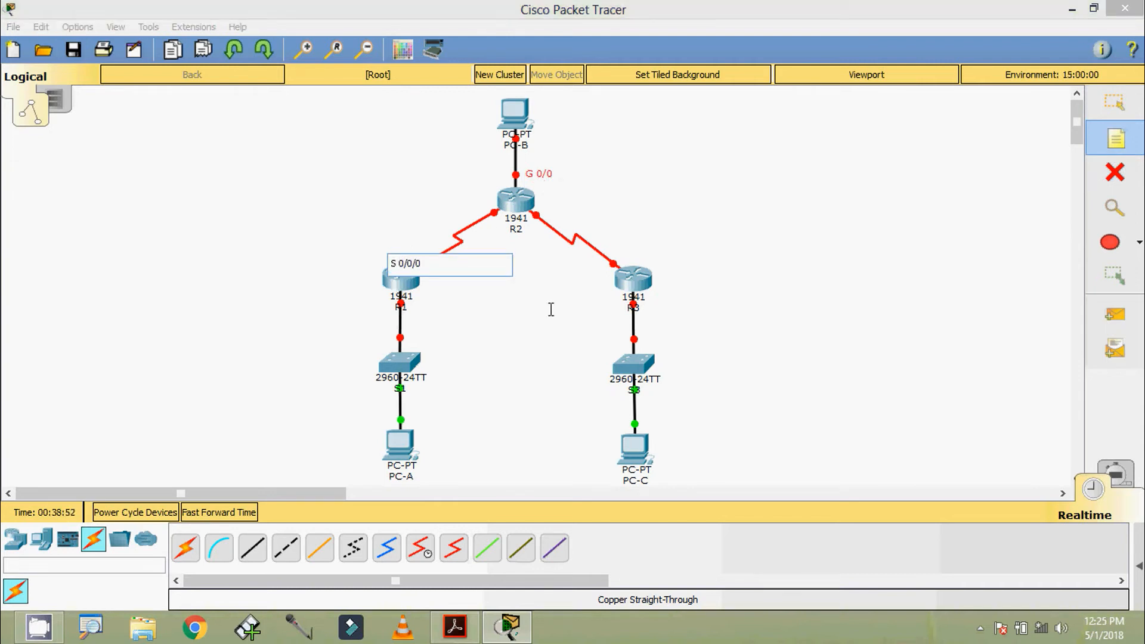
{"action": "key", "text": "Escape"}
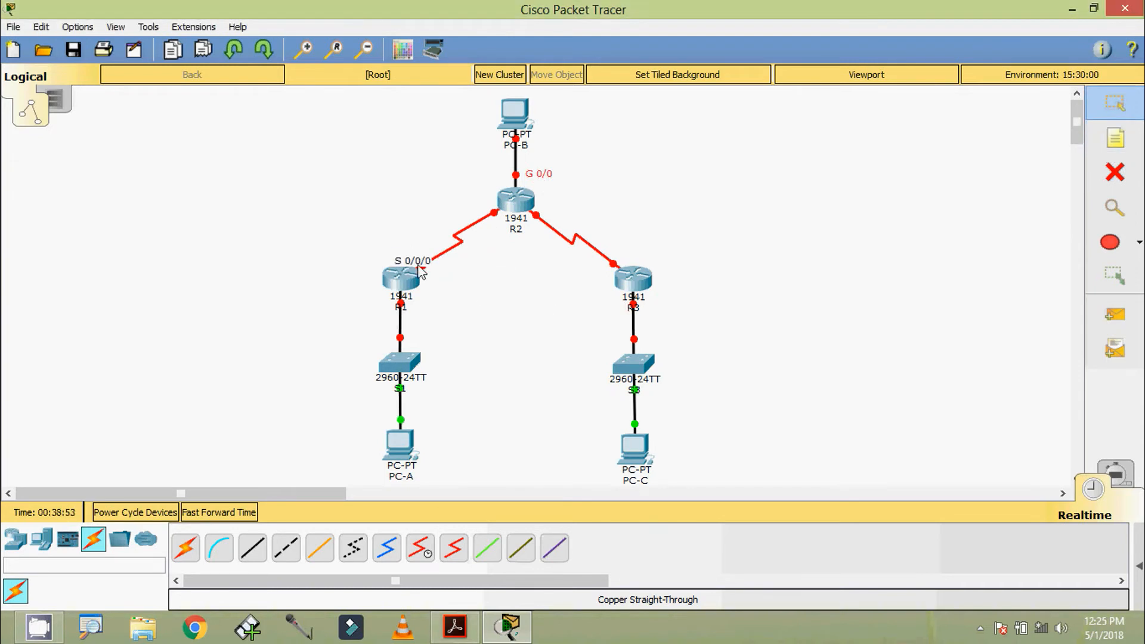
{"action": "left_click", "coordinate": [1115, 139]}
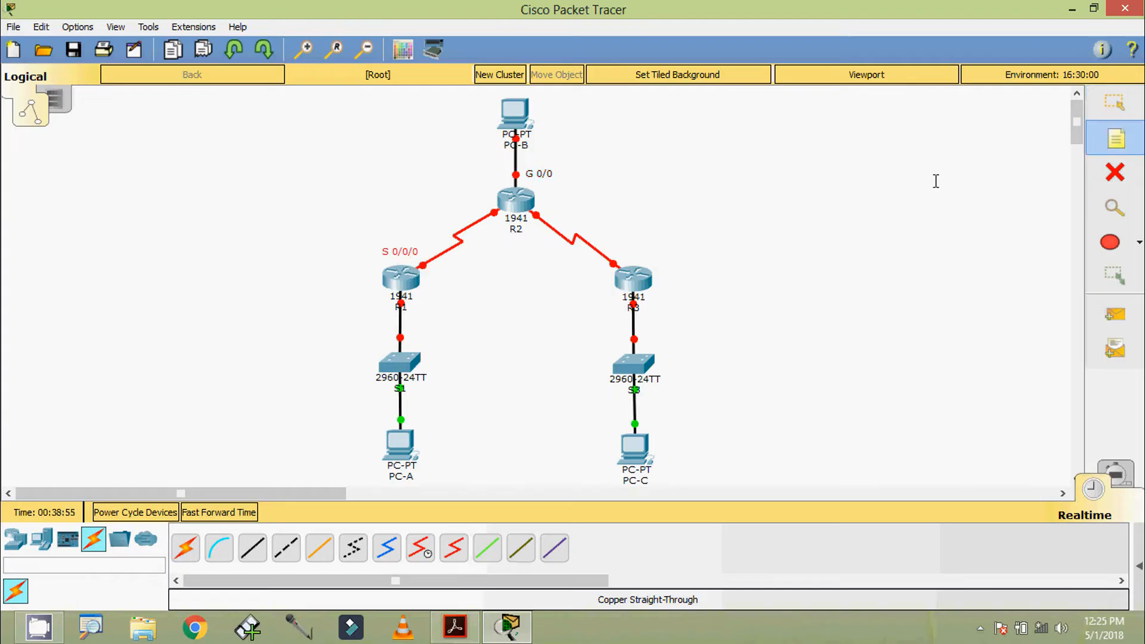
{"action": "left_click", "coordinate": [442, 270]}
{"action": "type", "text": "D"}
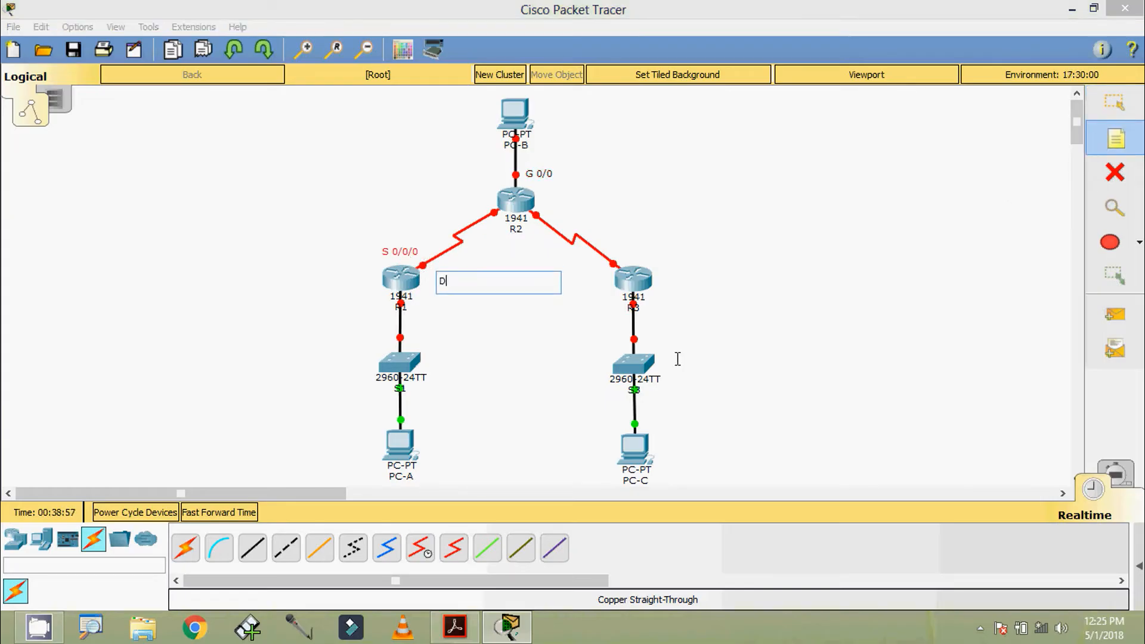
{"action": "type", "text": "CE"}
{"action": "key", "text": "Escape"}
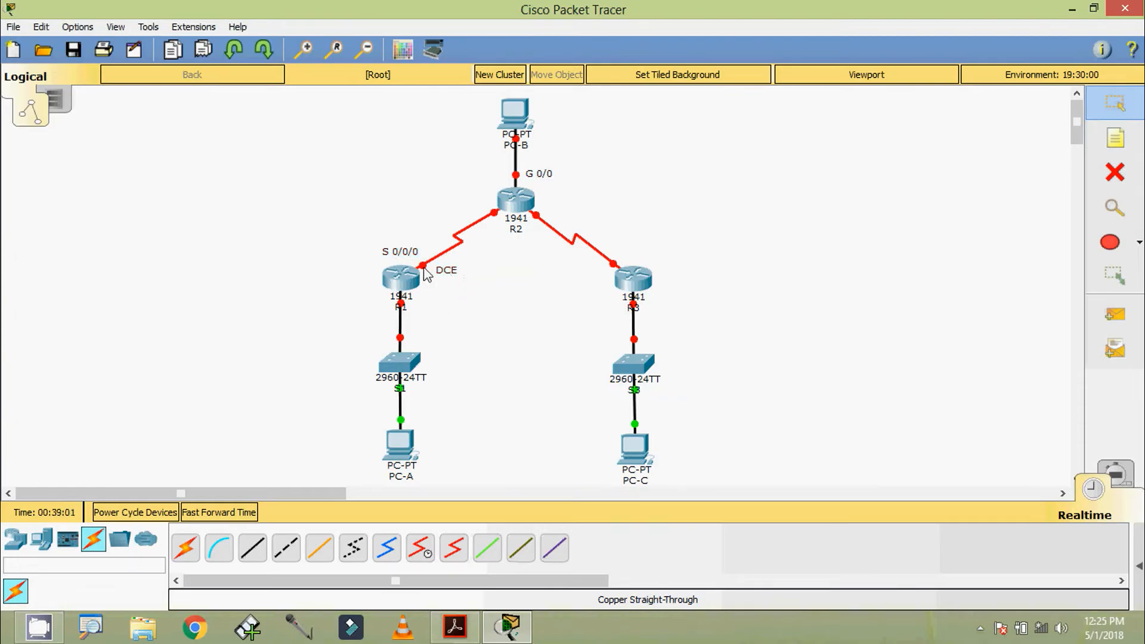
{"action": "mouse_move", "coordinate": [423, 268]}
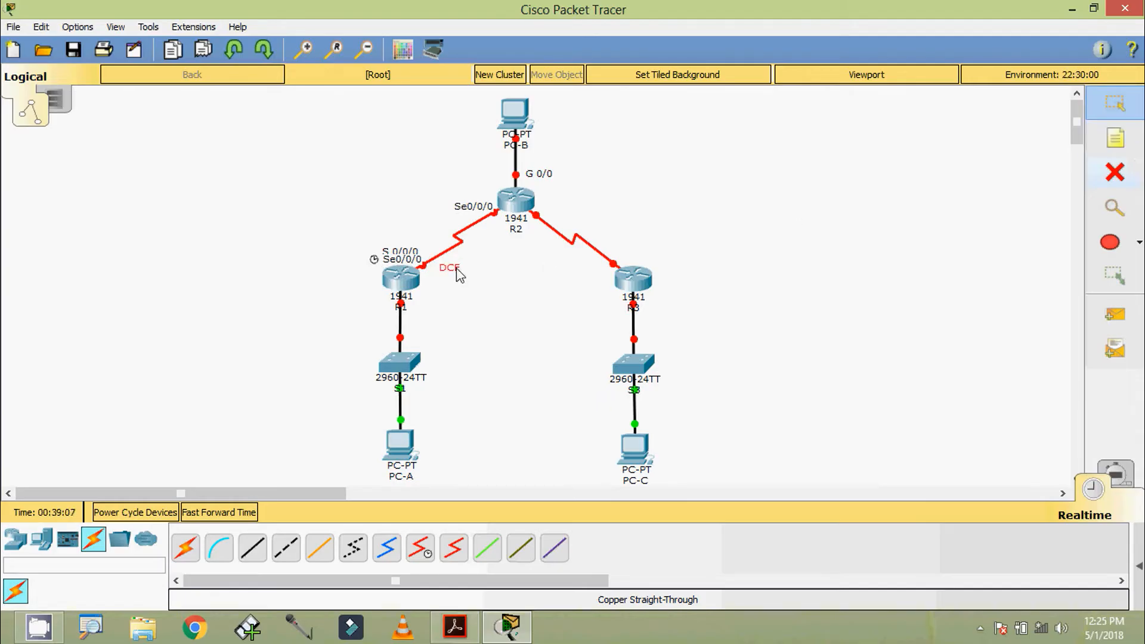
Copy the DCE and S 0/0/0 notes onto R2's serial links.
{"action": "left_click_drag", "start_coordinate": [447, 268], "coordinate": [554, 213]}
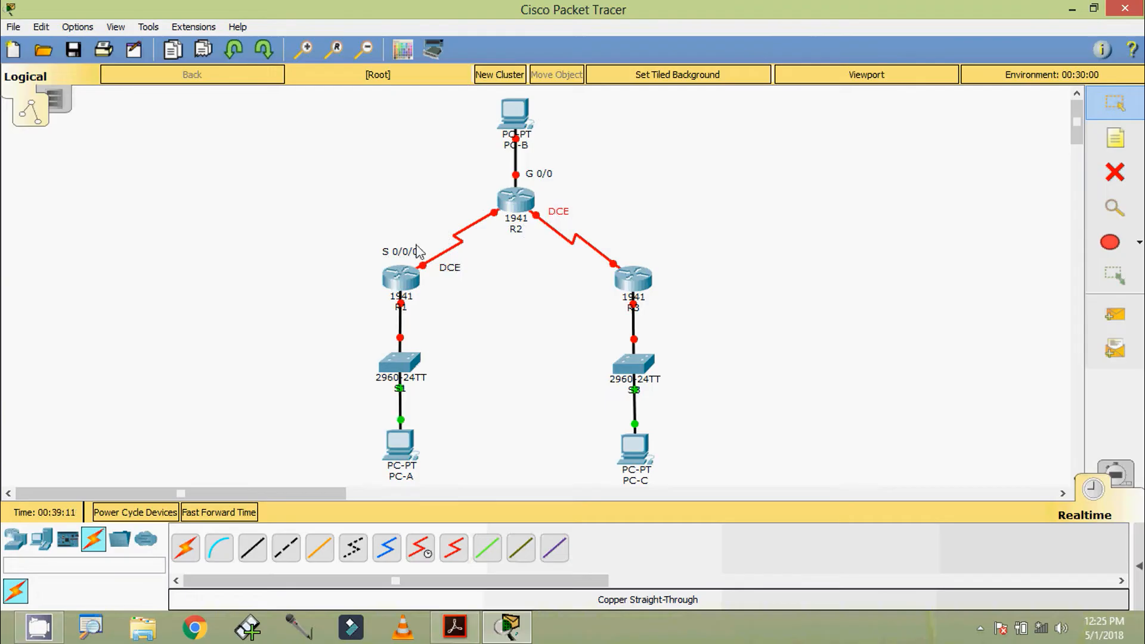
{"action": "left_click_drag", "start_coordinate": [407, 253], "coordinate": [475, 214]}
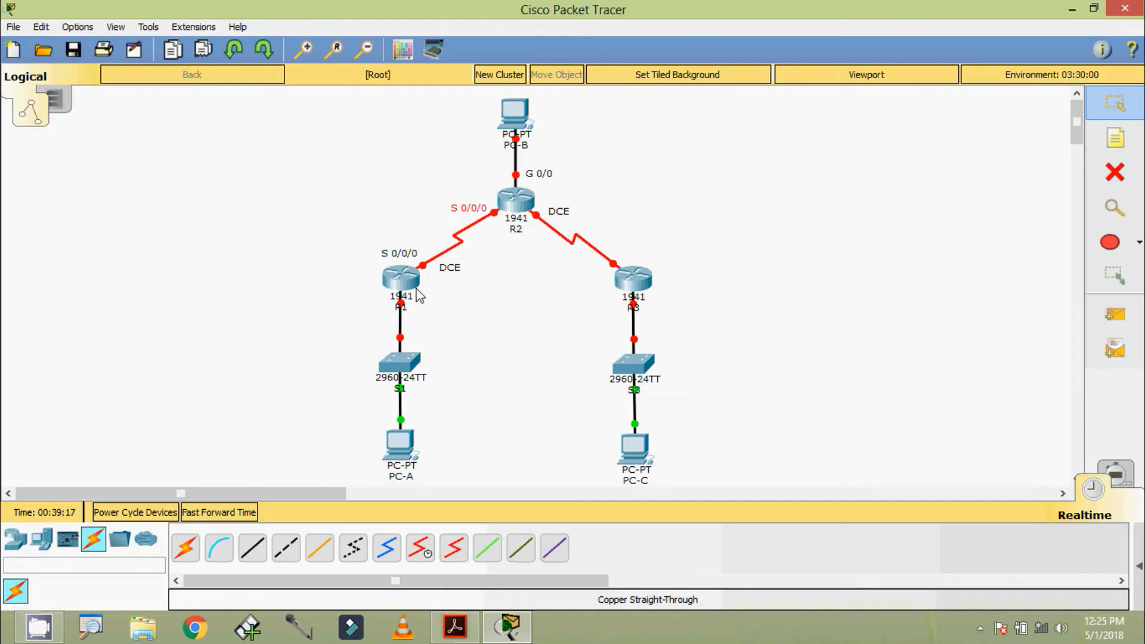
{"action": "left_click_drag", "start_coordinate": [454, 209], "coordinate": [563, 208]}
Change the note on R2's R3 link to S 0/0/1 and copy it to R3's end.
{"action": "double_click", "coordinate": [562, 206]}
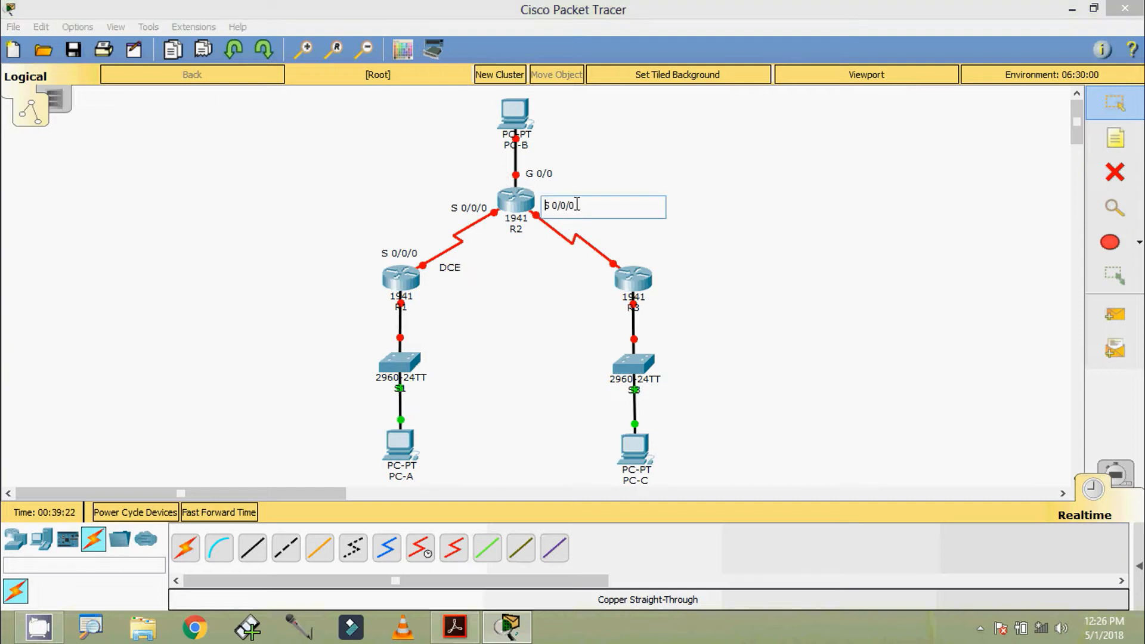
{"action": "type", "text": "1"}
{"action": "left_click", "coordinate": [623, 234]}
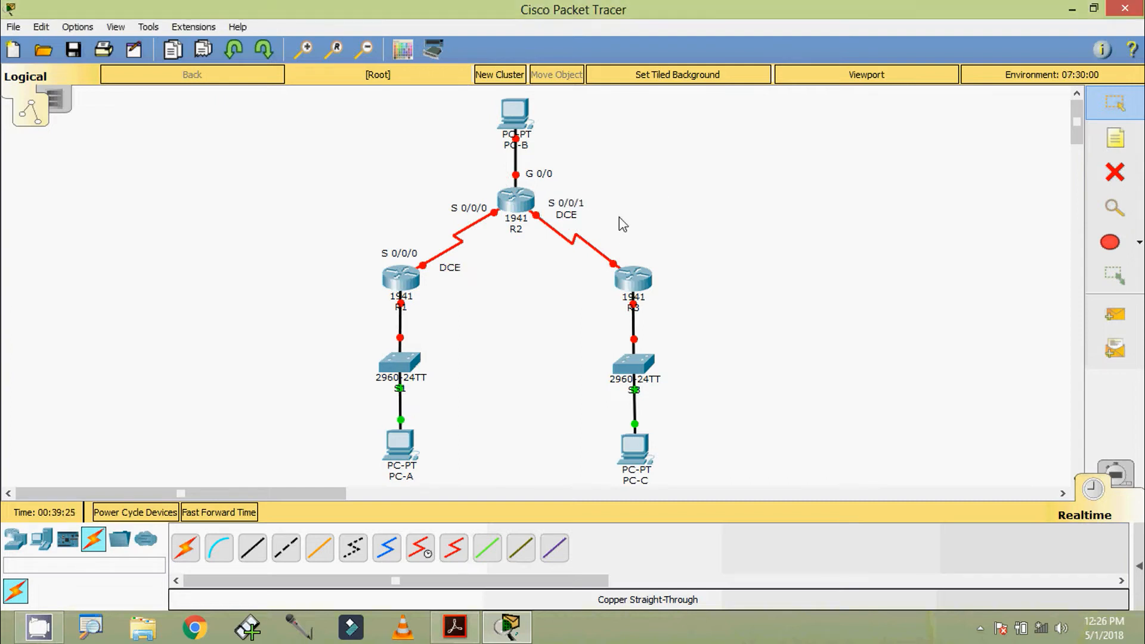
{"action": "left_click", "coordinate": [575, 203]}
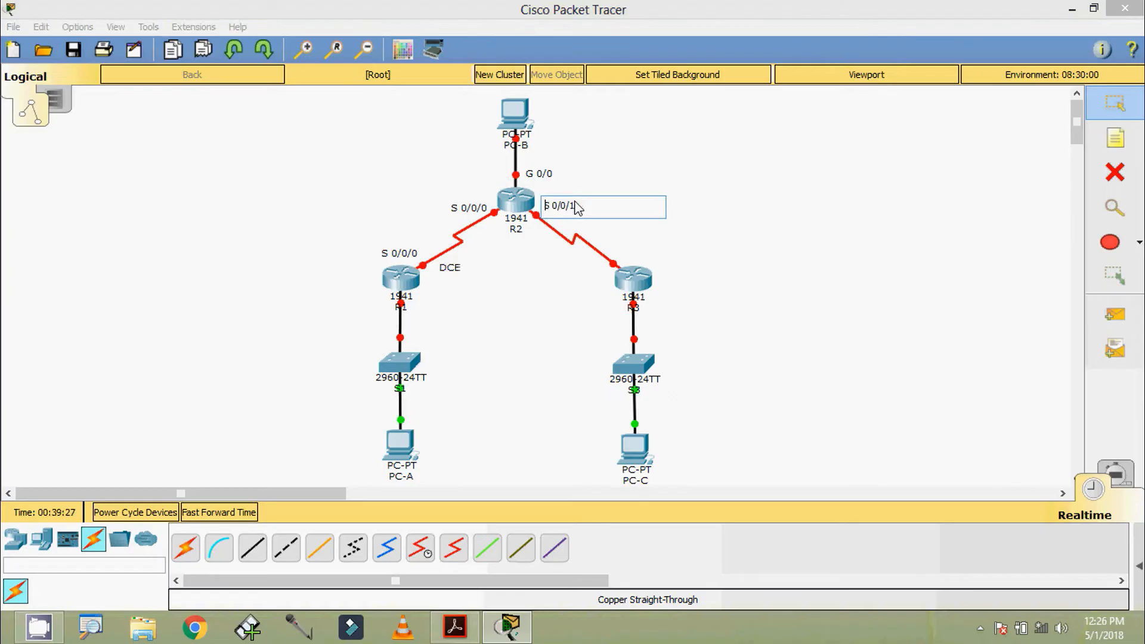
{"action": "left_click", "coordinate": [731, 215]}
{"action": "left_click_drag", "start_coordinate": [571, 205], "coordinate": [653, 262]}
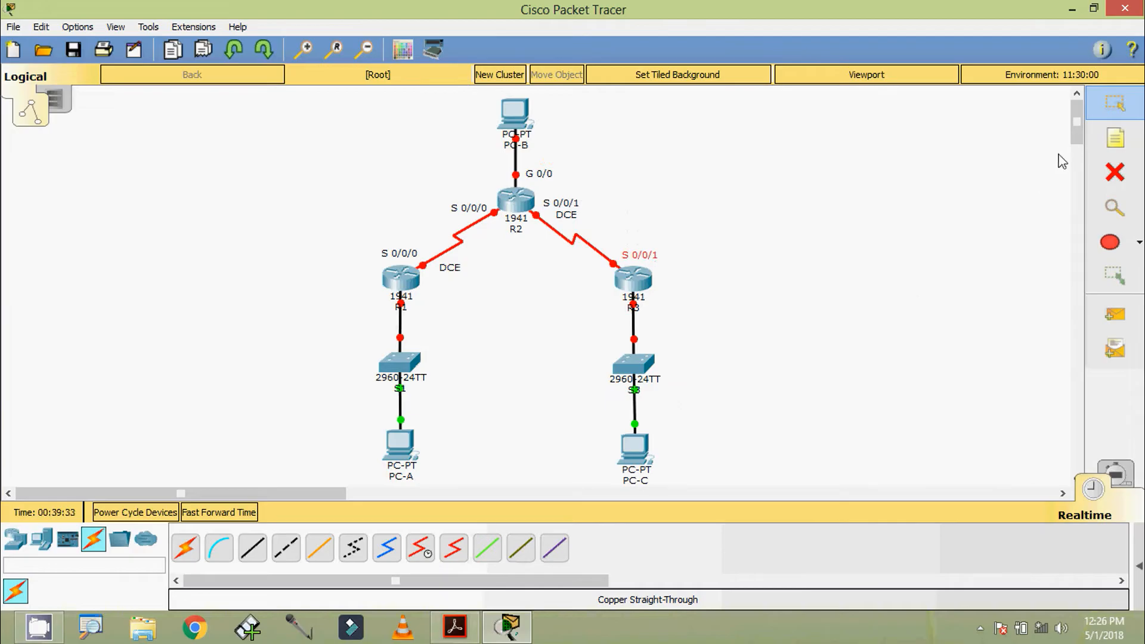
Add a 'G 0/1' note beside R1 and place a copy of it beside R3.
{"action": "left_click", "coordinate": [1109, 143]}
{"action": "left_click", "coordinate": [419, 303]}
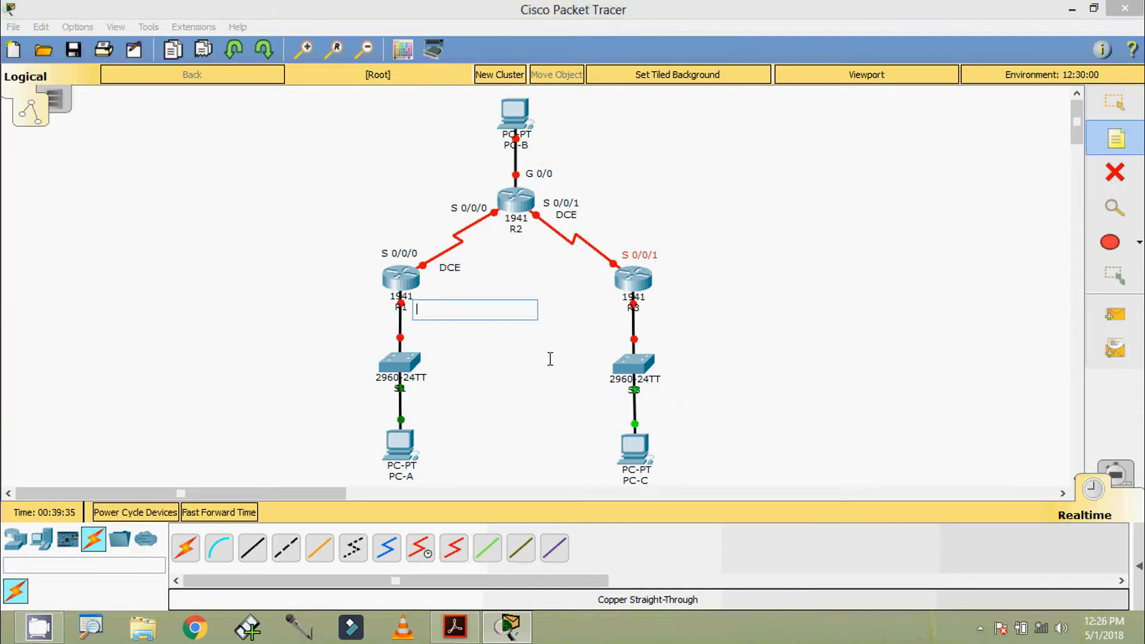
{"action": "type", "text": "G"}
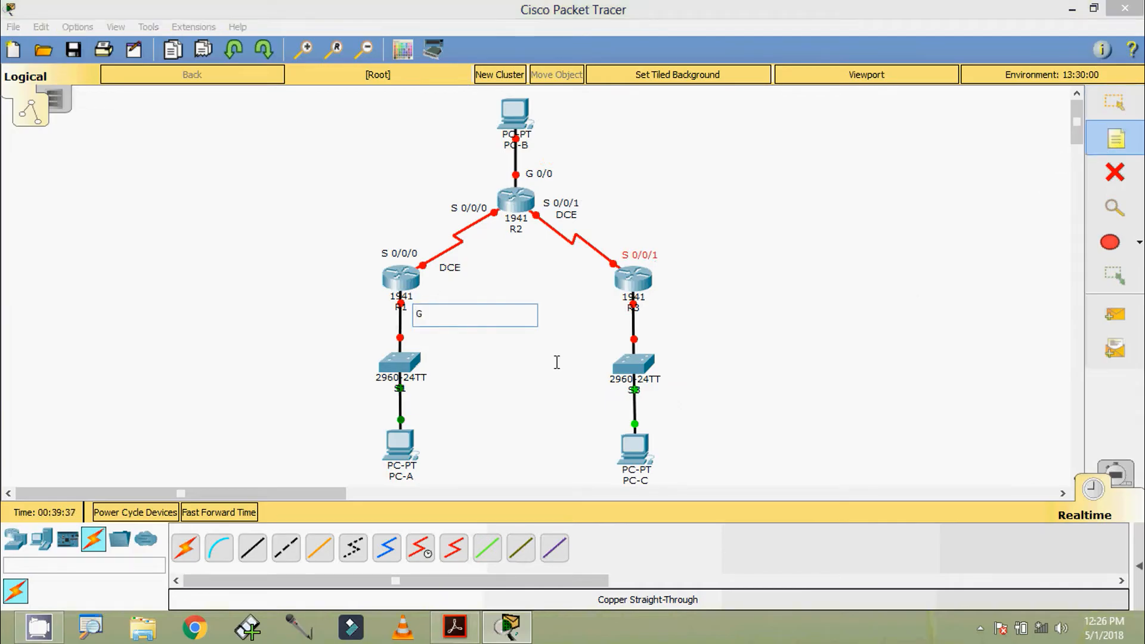
{"action": "type", "text": " 0/1"}
{"action": "key", "text": "Escape"}
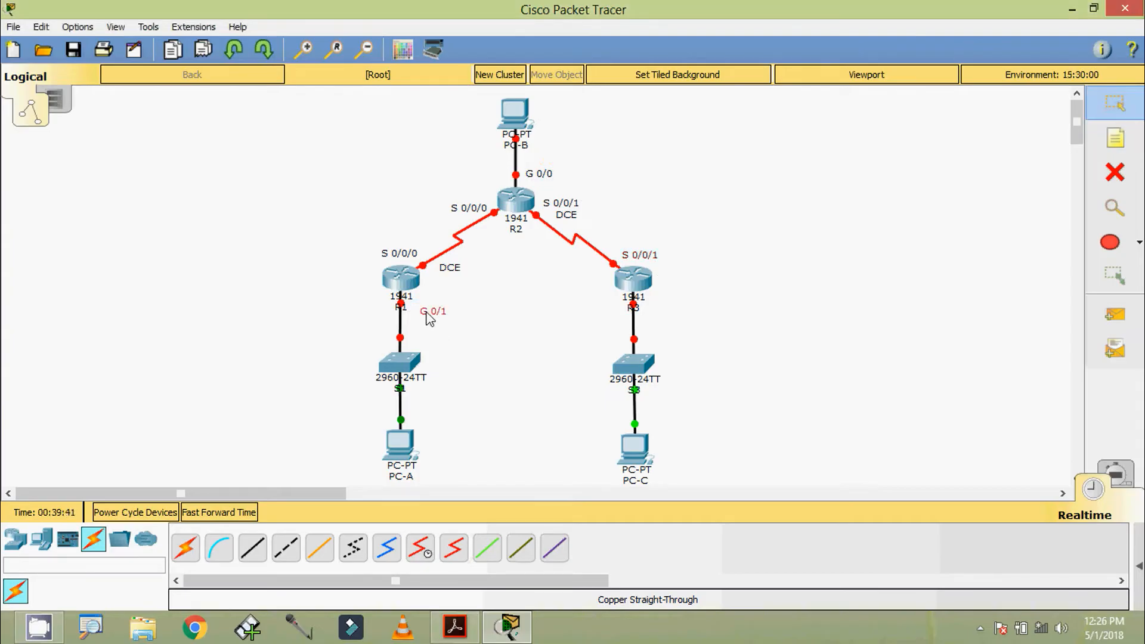
{"action": "key", "text": "ctrl+v"}
{"action": "left_click_drag", "start_coordinate": [423, 267], "coordinate": [669, 316]}
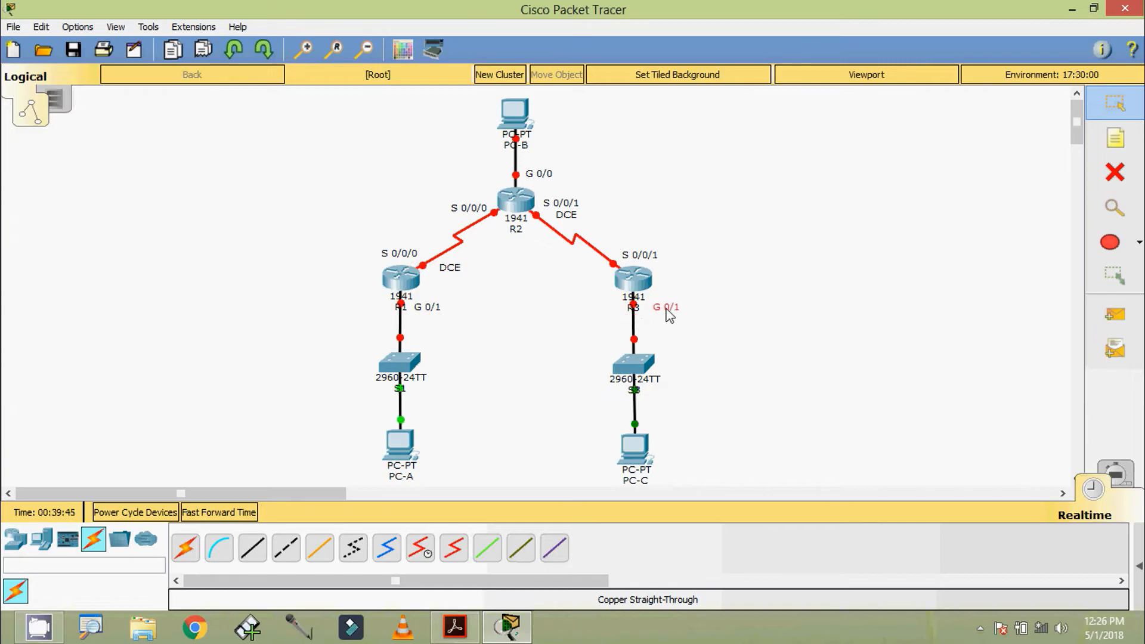
Add an 'F 0/5' note above S1 and place a copy just above S3.
{"action": "left_click", "coordinate": [1115, 138]}
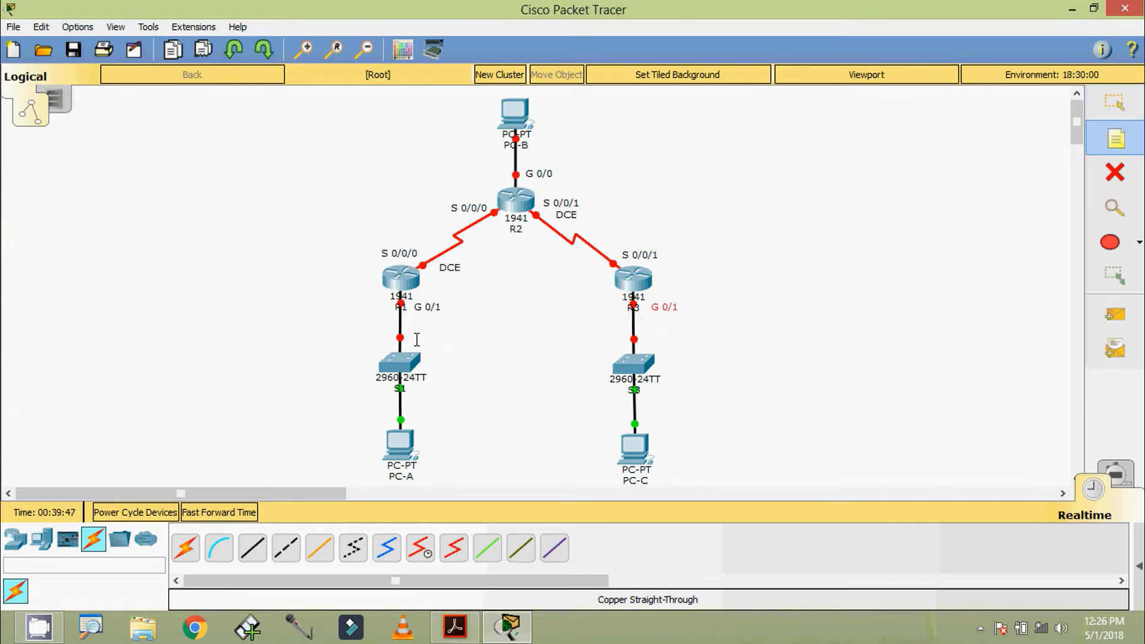
{"action": "left_click", "coordinate": [417, 340]}
{"action": "type", "text": "F 0/5"}
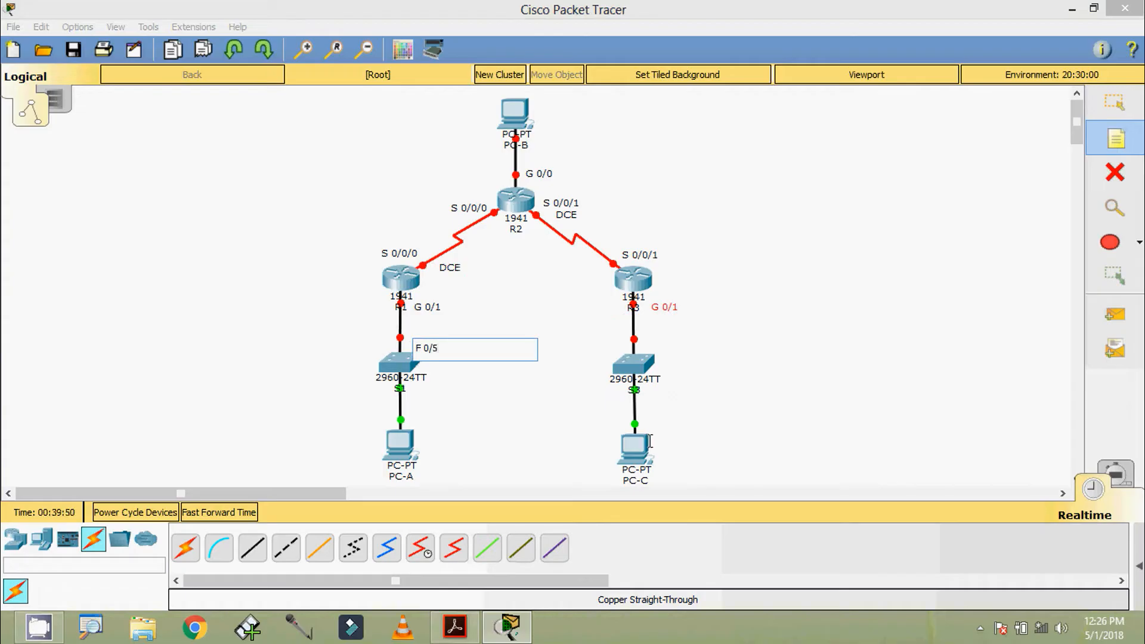
{"action": "left_click", "coordinate": [651, 441]}
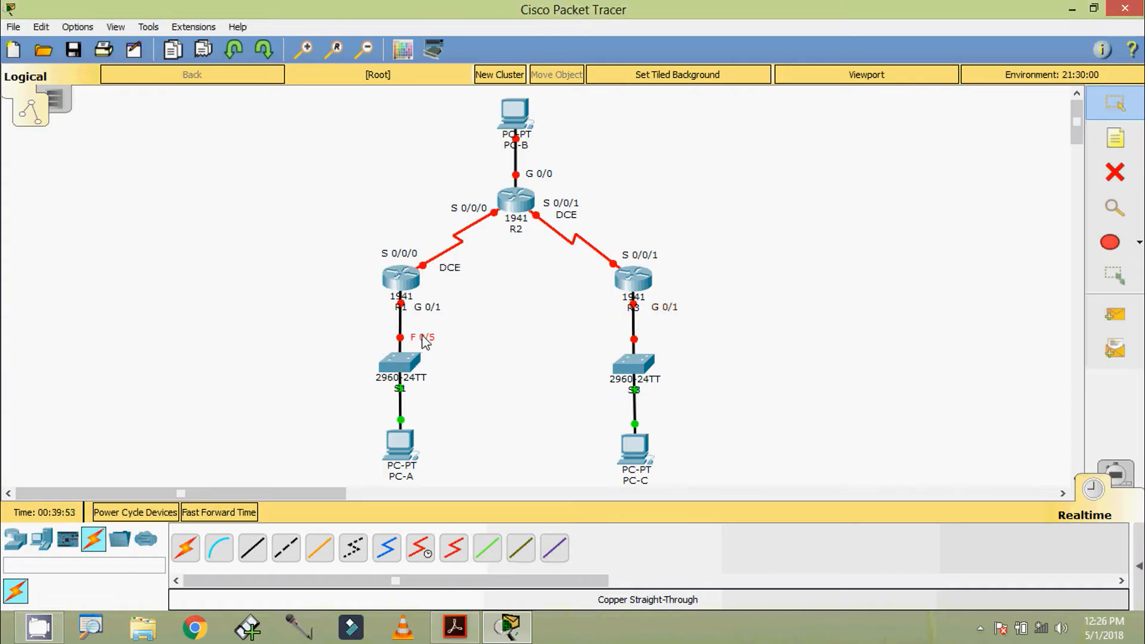
{"action": "key", "text": "ctrl+v"}
{"action": "left_click_drag", "start_coordinate": [425, 295], "coordinate": [659, 339]}
Add an 'F 0/6' note under S1 and place a copy beside S3.
{"action": "left_click", "coordinate": [1115, 139]}
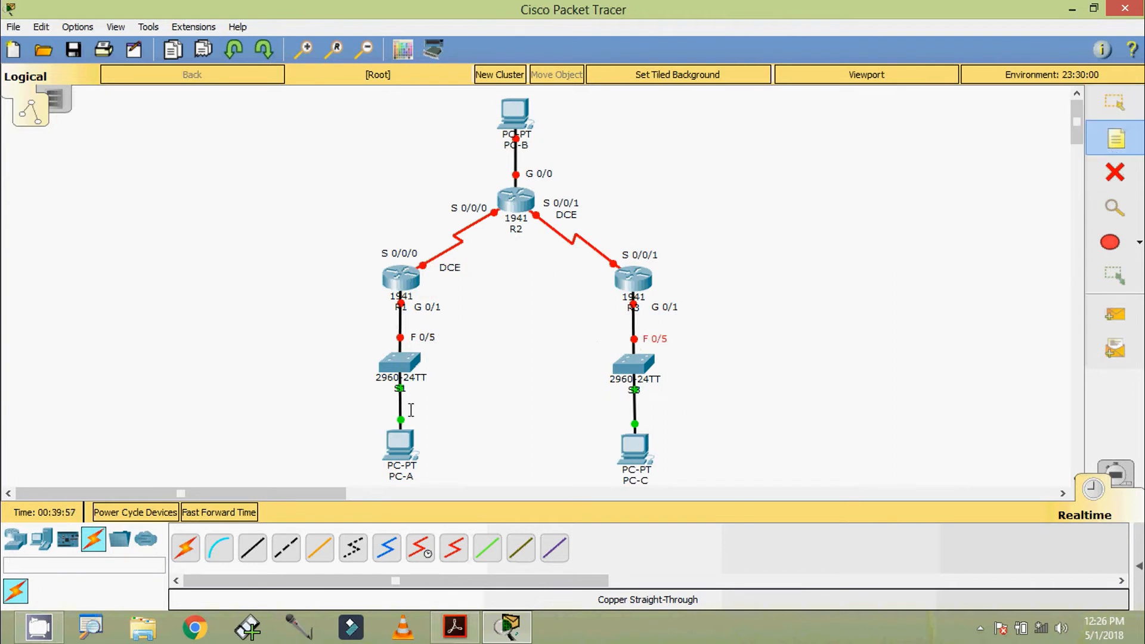
{"action": "left_click", "coordinate": [419, 395]}
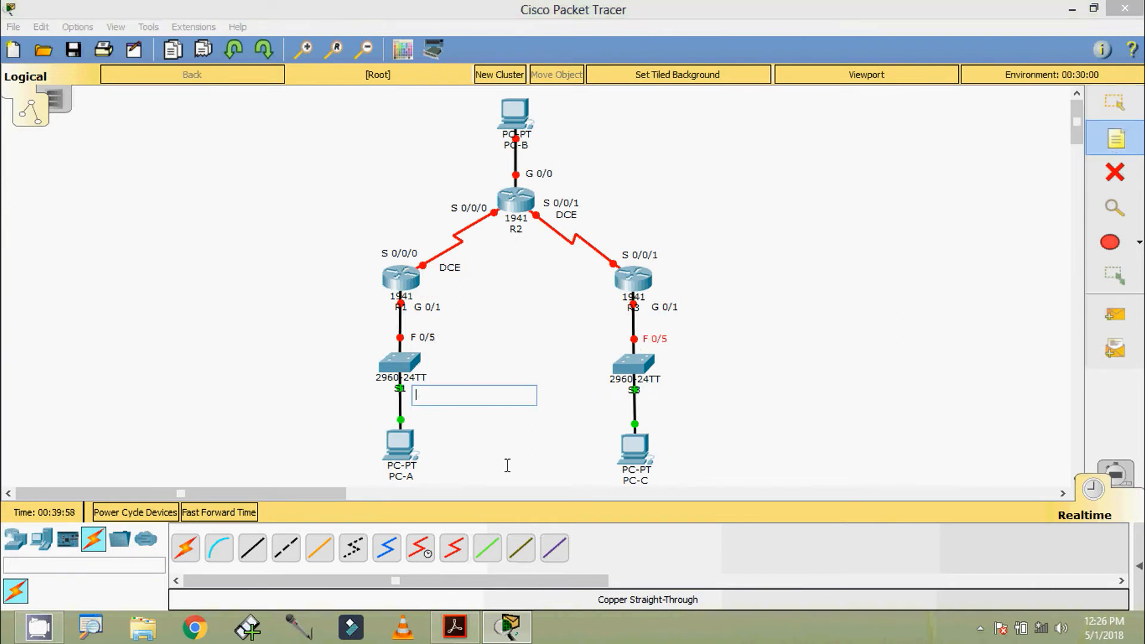
{"action": "type", "text": "F 0/"}
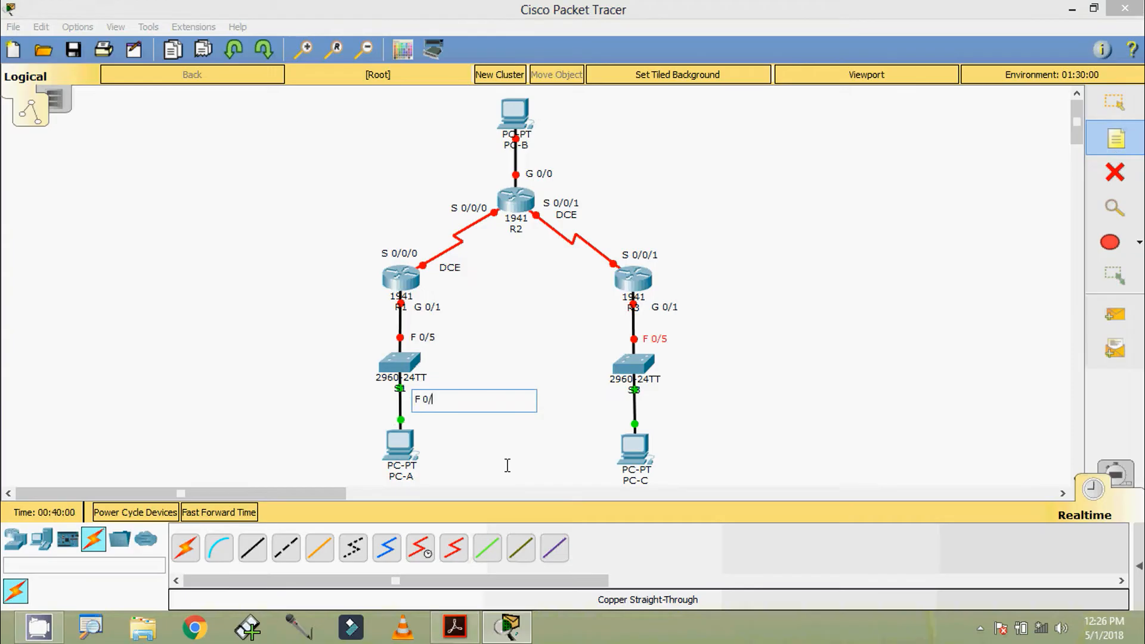
{"action": "type", "text": "6"}
{"action": "key", "text": "Escape"}
{"action": "left_click_drag", "start_coordinate": [428, 399], "coordinate": [423, 392]}
{"action": "key", "text": "ctrl+c"}
{"action": "key", "text": "ctrl+v"}
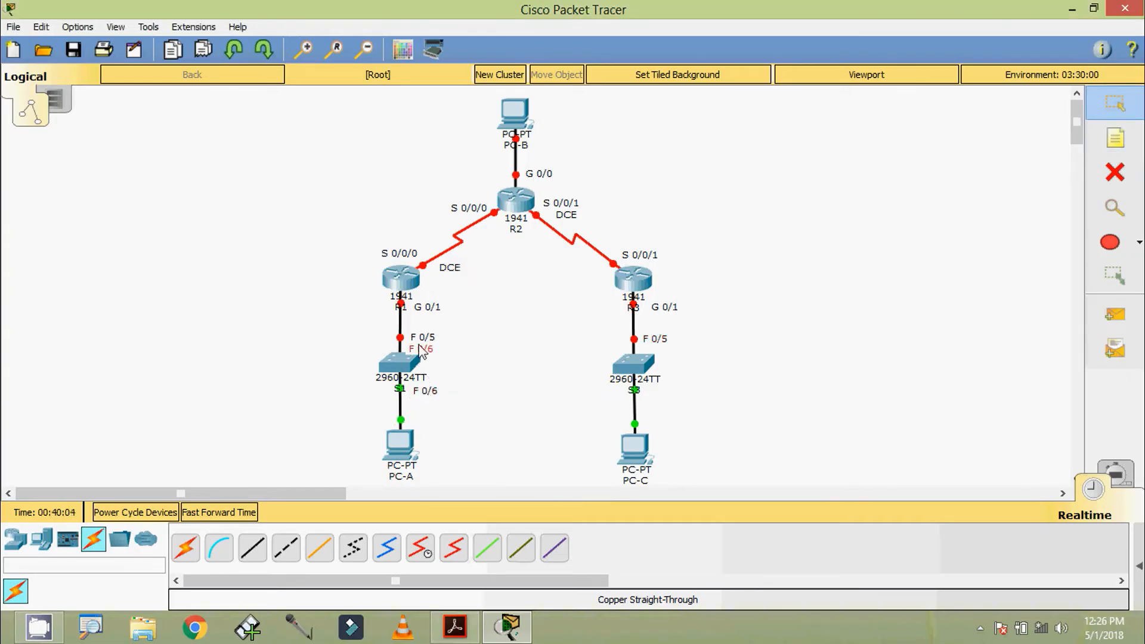
{"action": "left_click_drag", "start_coordinate": [430, 349], "coordinate": [649, 392]}
{"action": "left_click", "coordinate": [760, 407]}
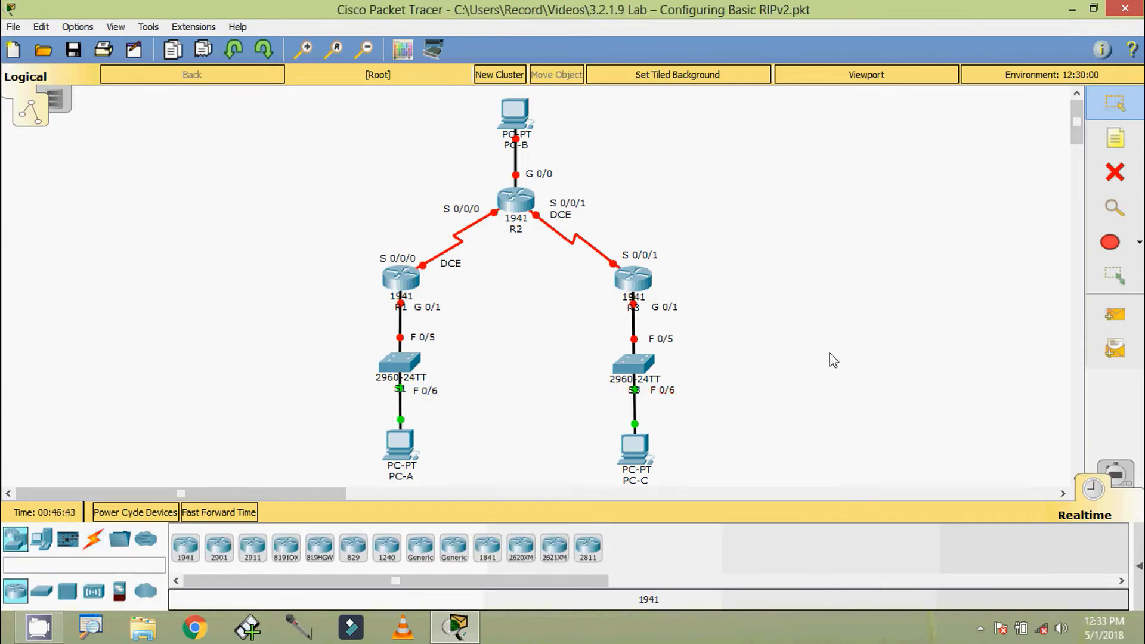
Open R1's CLI and decline the initial configuration dialog.
{"action": "left_click", "coordinate": [401, 278]}
{"action": "left_click", "coordinate": [478, 152]}
{"action": "left_click_drag", "start_coordinate": [488, 130], "coordinate": [491, 70]}
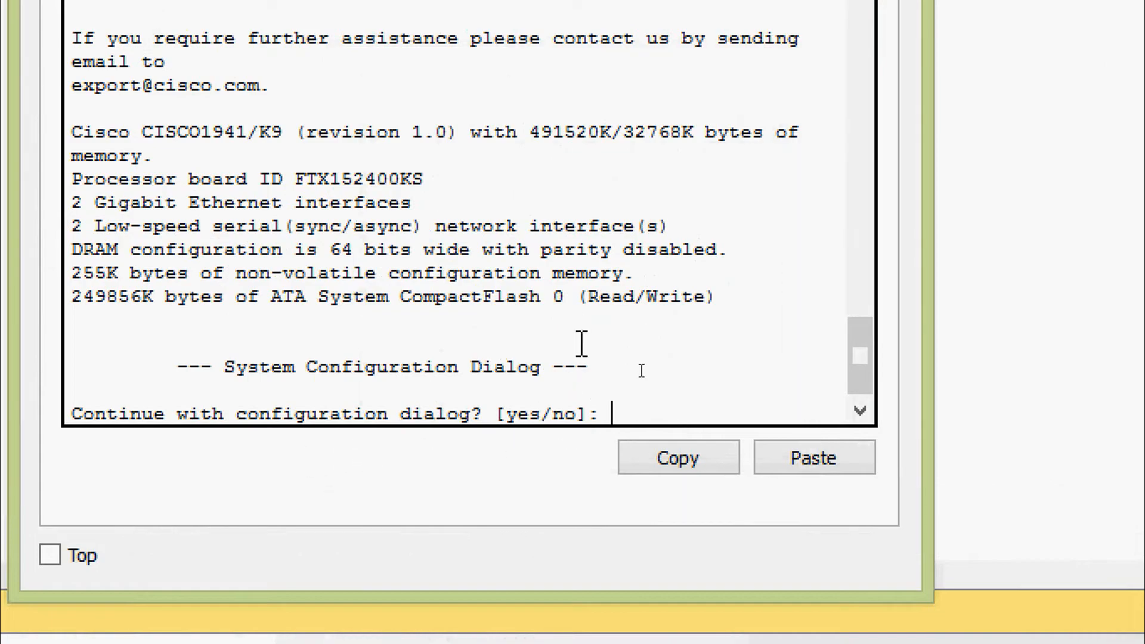
{"action": "type", "text": "no"}
{"action": "key", "text": "Return"}
{"action": "key", "text": "Return"}
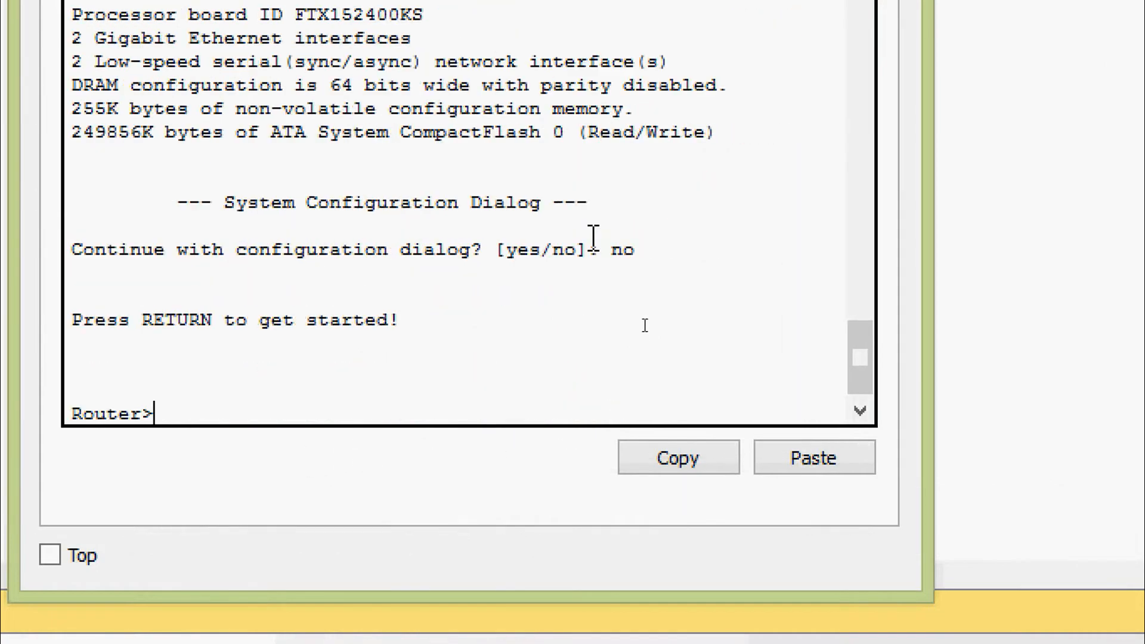
{"action": "key", "text": "Return"}
Enter global configuration mode and disable DNS lookup with 'no ip domain-lookup'.
{"action": "type", "text": "ena"}
{"action": "key", "text": "Tab"}
{"action": "key", "text": "Return"}
{"action": "type", "text": "conf"}
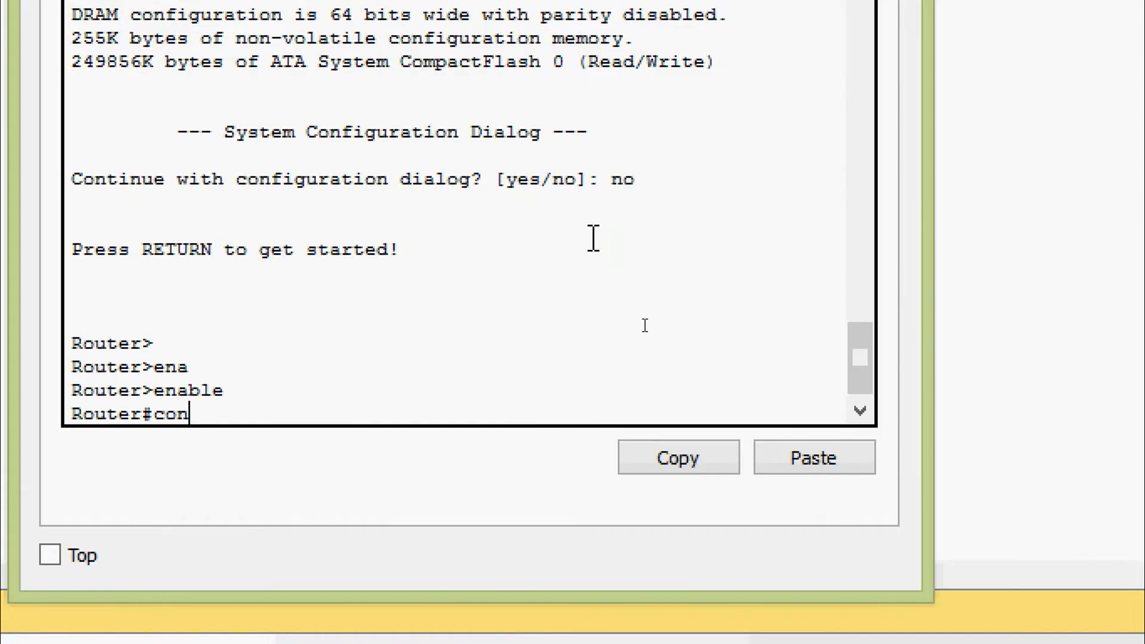
{"action": "key", "text": "Tab"}
{"action": "type", "text": "t"}
{"action": "key", "text": "Tab"}
{"action": "key", "text": "Return"}
{"action": "key", "text": "Return"}
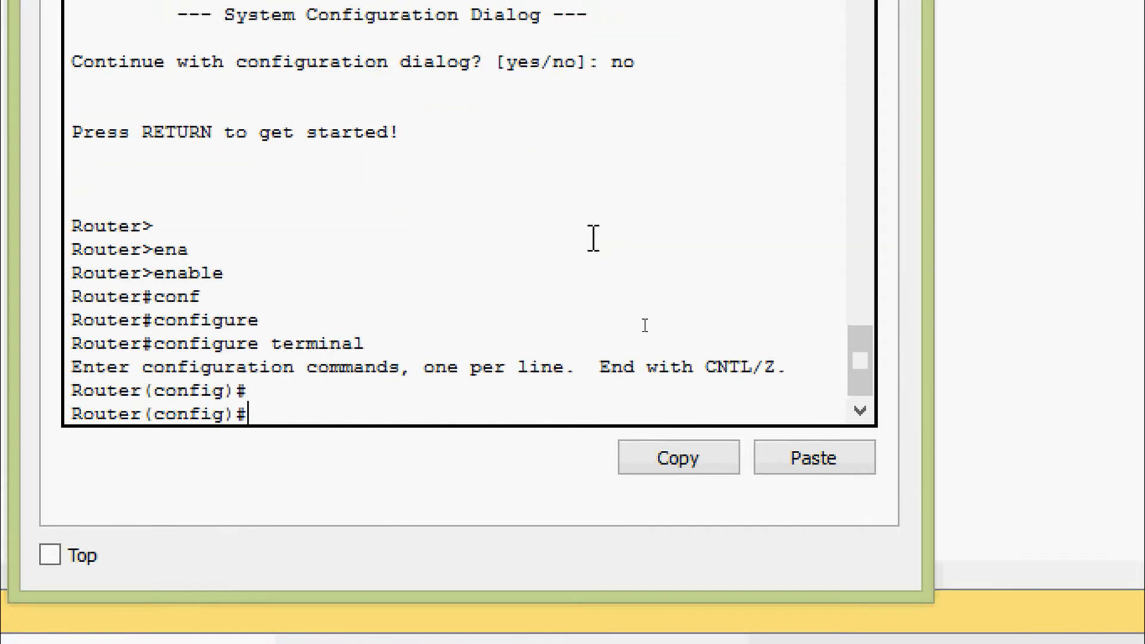
{"action": "type", "text": "no ip domain-l"}
{"action": "key", "text": "Tab"}
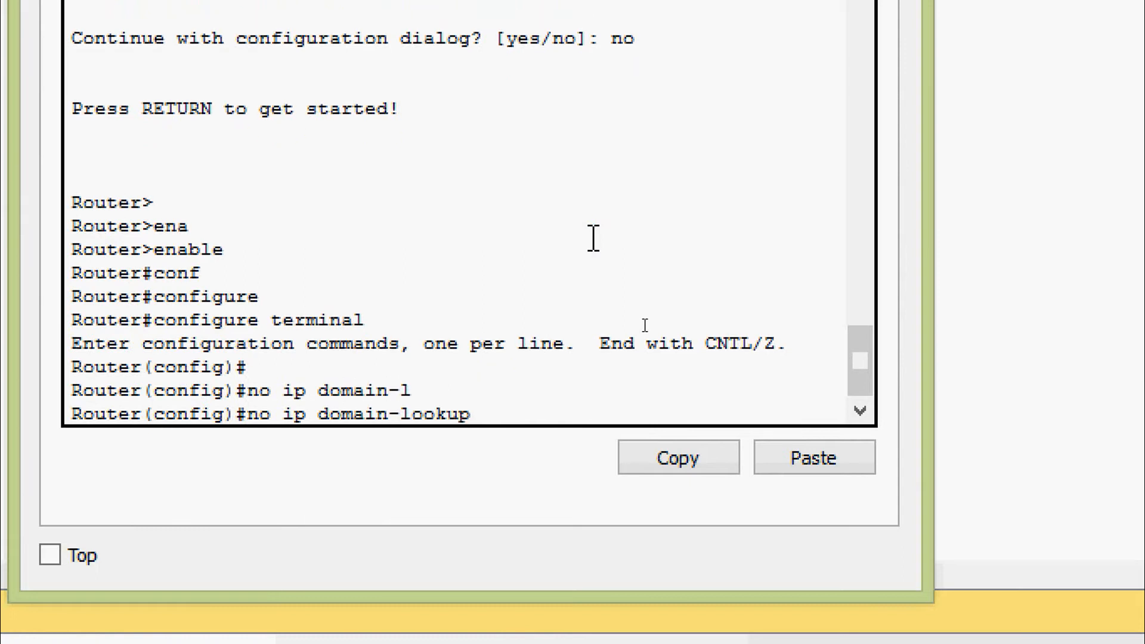
{"action": "key", "text": "Return"}
{"action": "key", "text": "Return"}
{"action": "key", "text": "Return"}
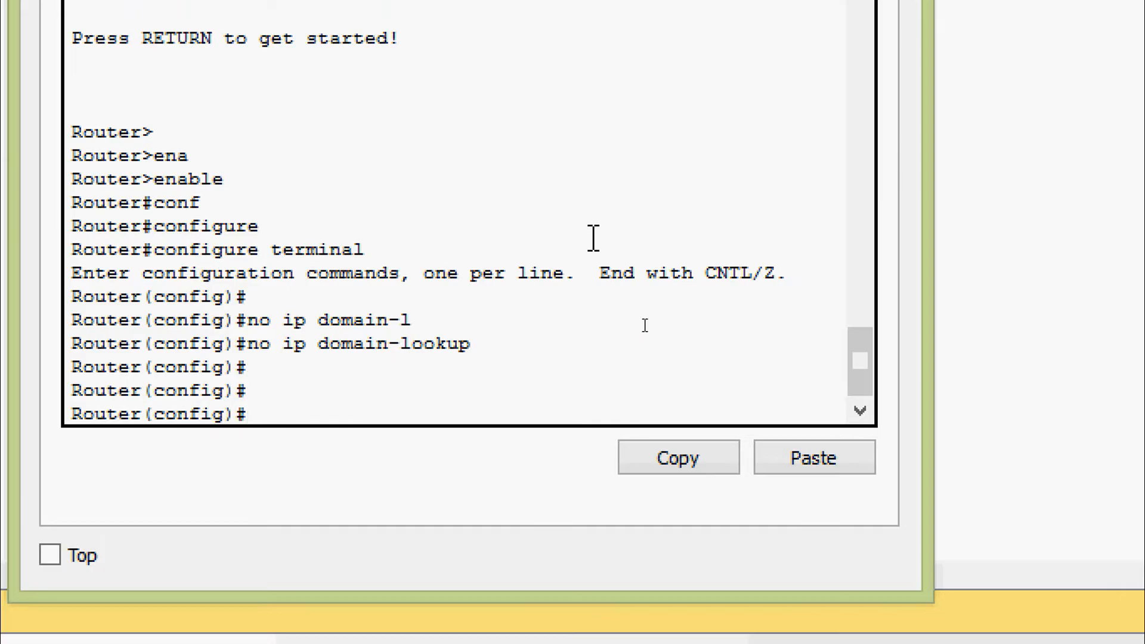
Set the hostname to R1 and enable service password-encryption.
{"action": "type", "text": "ho"}
{"action": "key", "text": "Tab"}
{"action": "type", "text": "R1"}
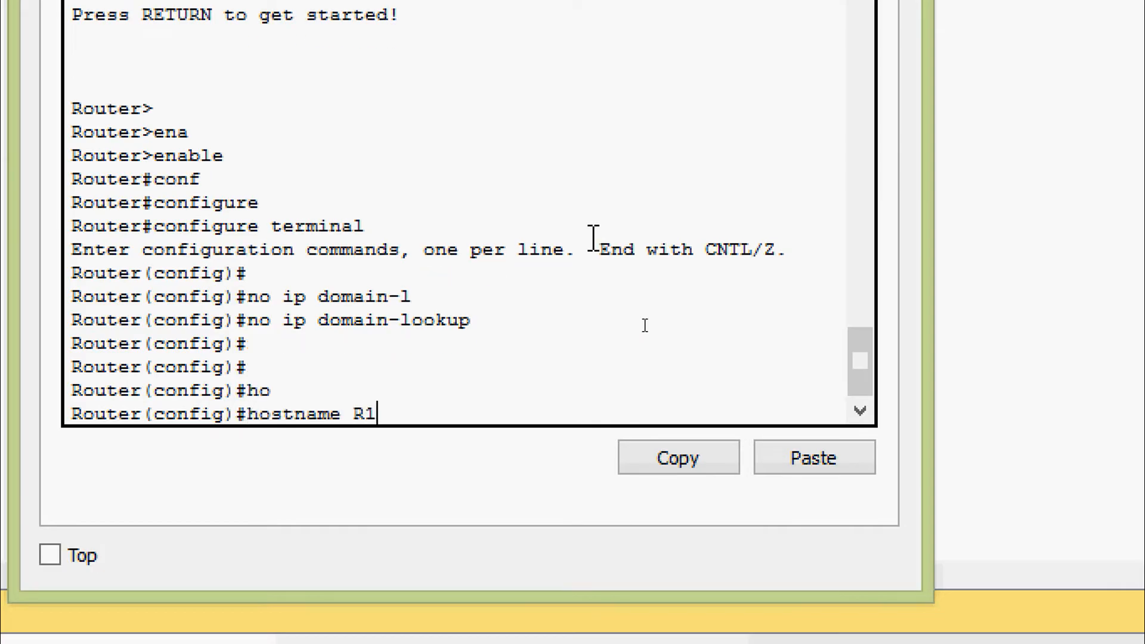
{"action": "key", "text": "Return"}
{"action": "key", "text": "Return"}
{"action": "key", "text": "Return"}
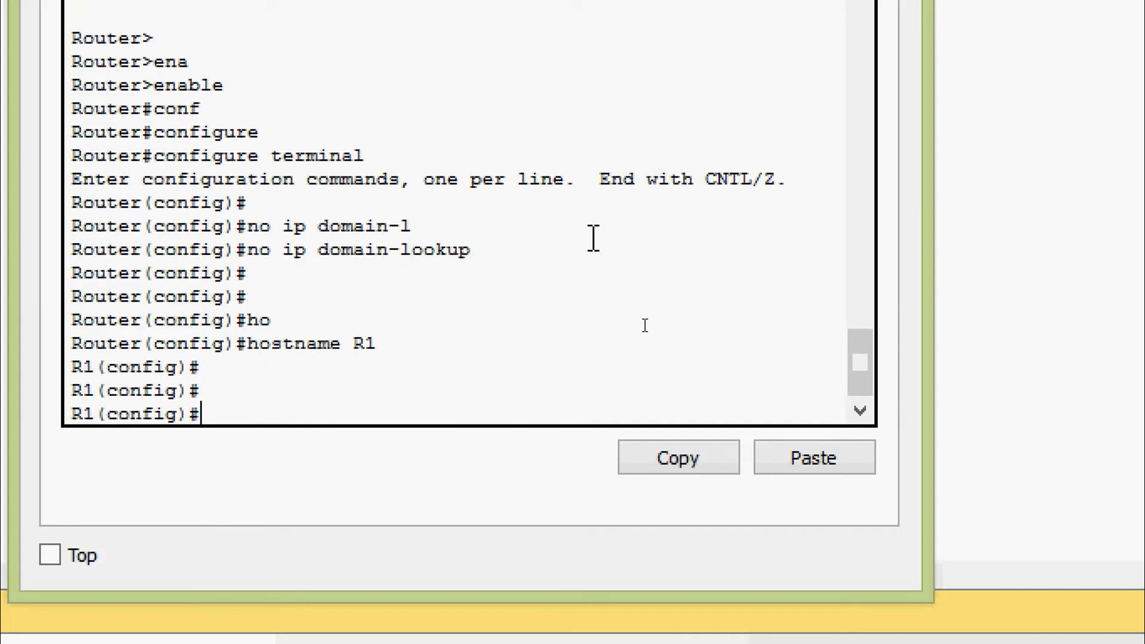
{"action": "type", "text": "pas"}
{"action": "key", "text": "Tab"}
{"action": "key", "text": "BackSpace"}
{"action": "key", "text": "BackSpace"}
{"action": "key", "text": "BackSpace"}
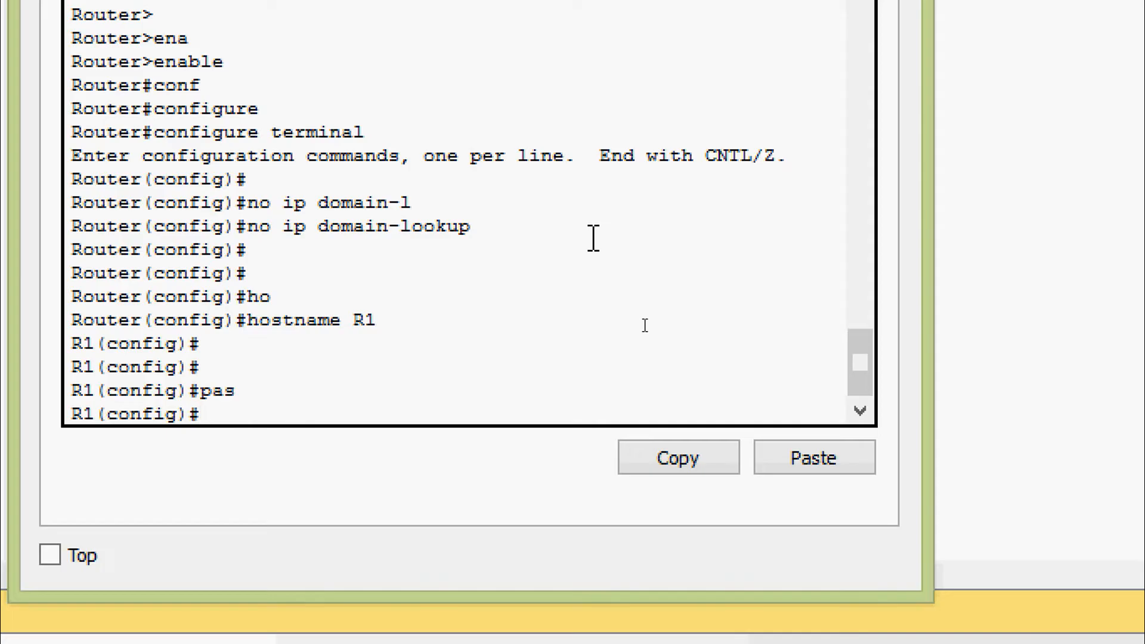
{"action": "type", "text": "ser"}
{"action": "key", "text": "Tab"}
{"action": "type", "text": "pas"}
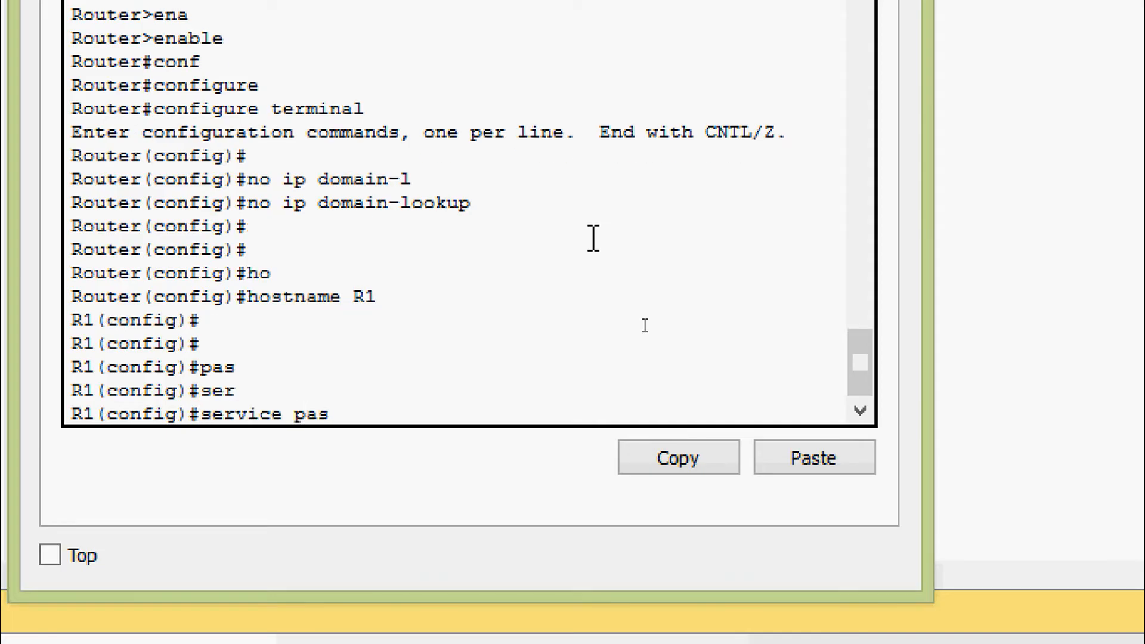
{"action": "key", "text": "Tab"}
{"action": "key", "text": "Return"}
{"action": "key", "text": "Return"}
{"action": "key", "text": "Return"}
{"action": "key", "text": "Return"}
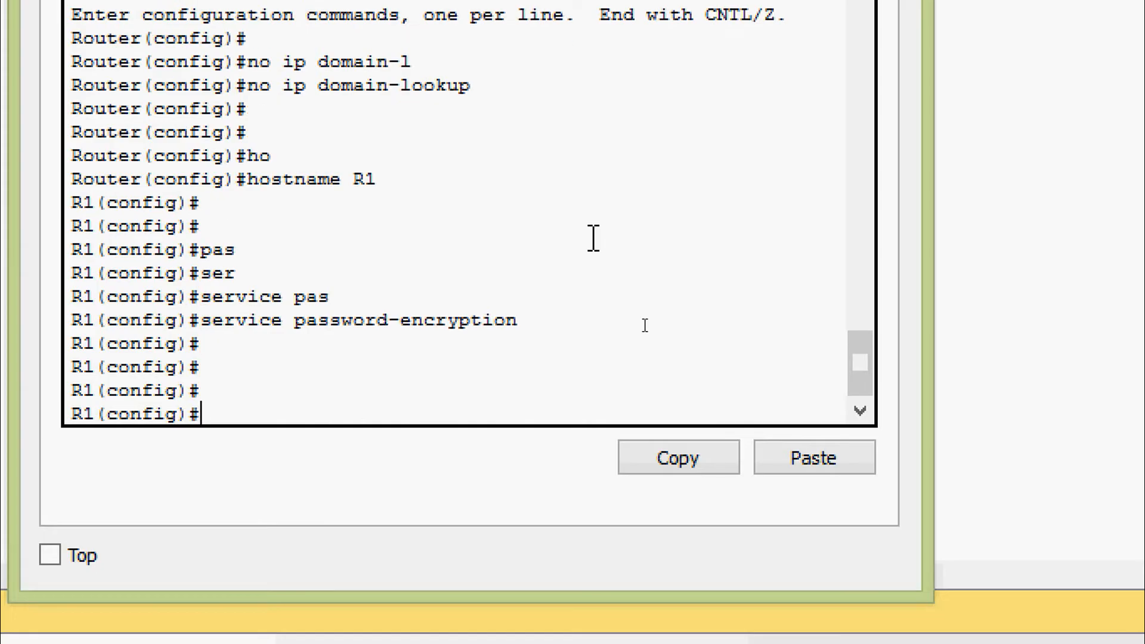
Set an enable secret for privileged mode.
{"action": "type", "text": "ena"}
{"action": "key", "text": "Tab"}
{"action": "type", "text": "se"}
{"action": "key", "text": "Tab"}
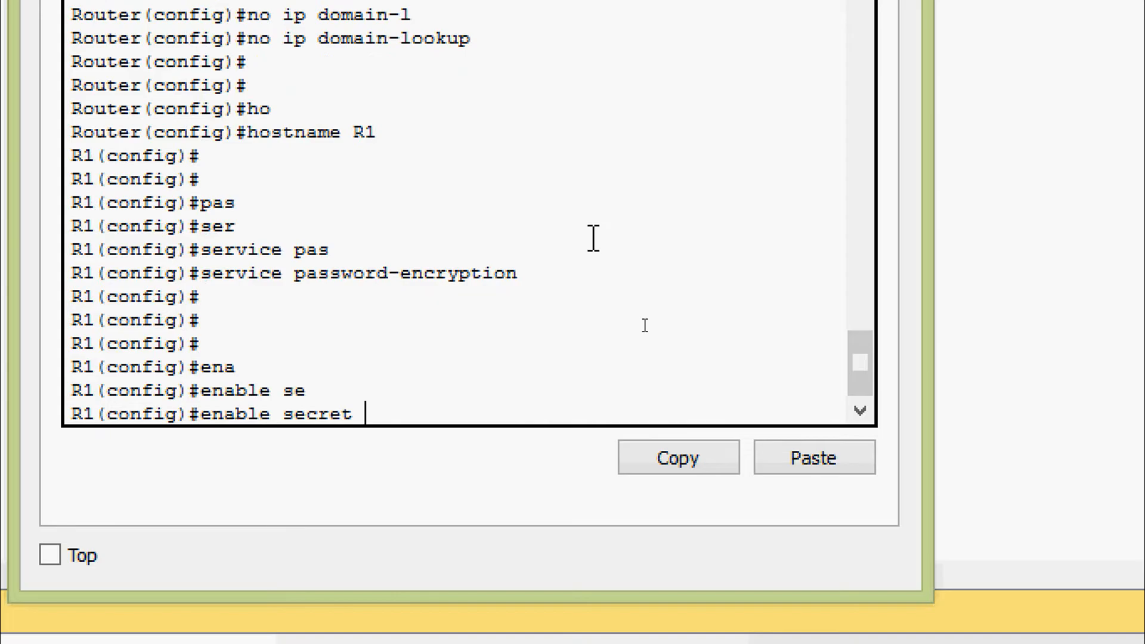
{"action": "type", "text": "class"}
{"action": "key", "text": "Return"}
{"action": "key", "text": "Return"}
Begin vty line configuration, querying available line numbers with 'line vty 0 ?'.
{"action": "type", "text": "line"}
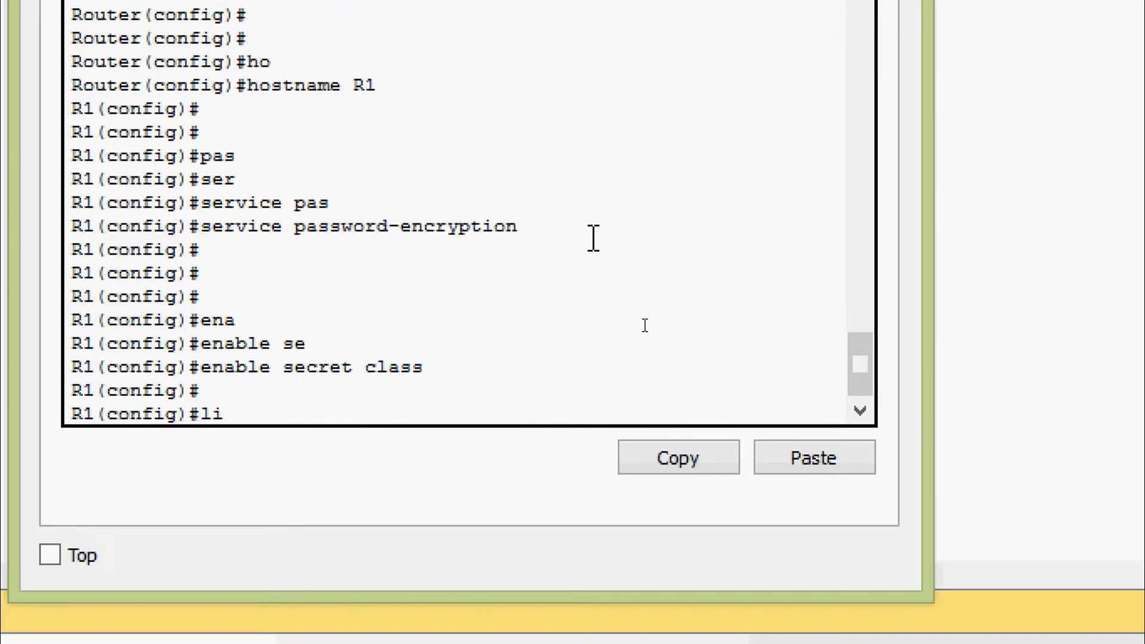
{"action": "key", "text": "Tab"}
{"action": "type", "text": "vty"}
{"action": "key", "text": "Tab"}
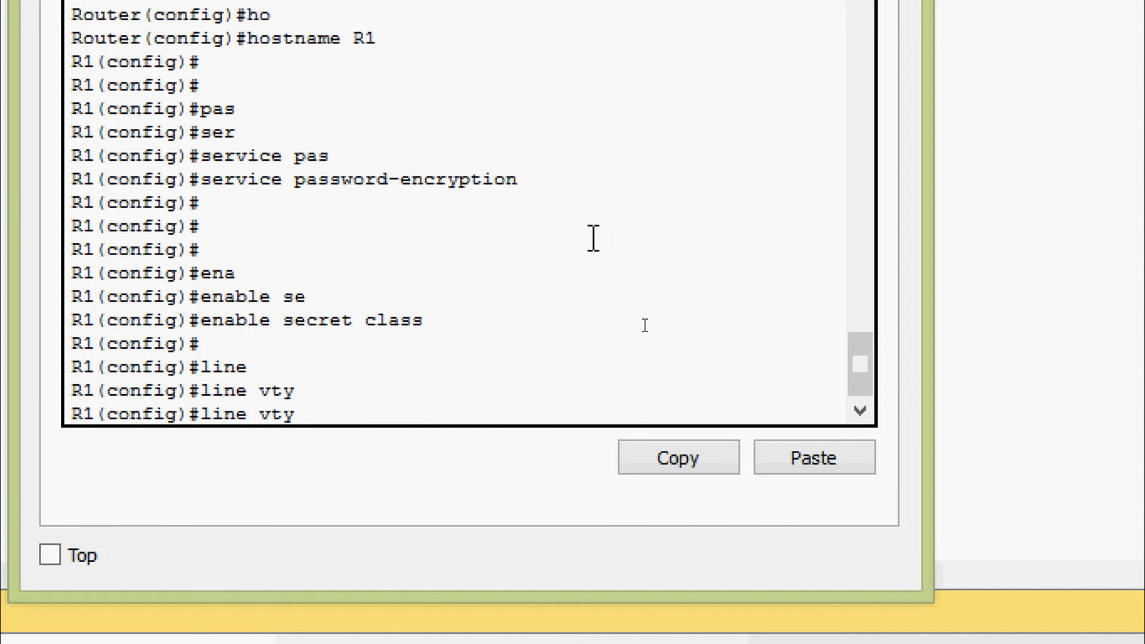
{"action": "type", "text": "0 ?"}
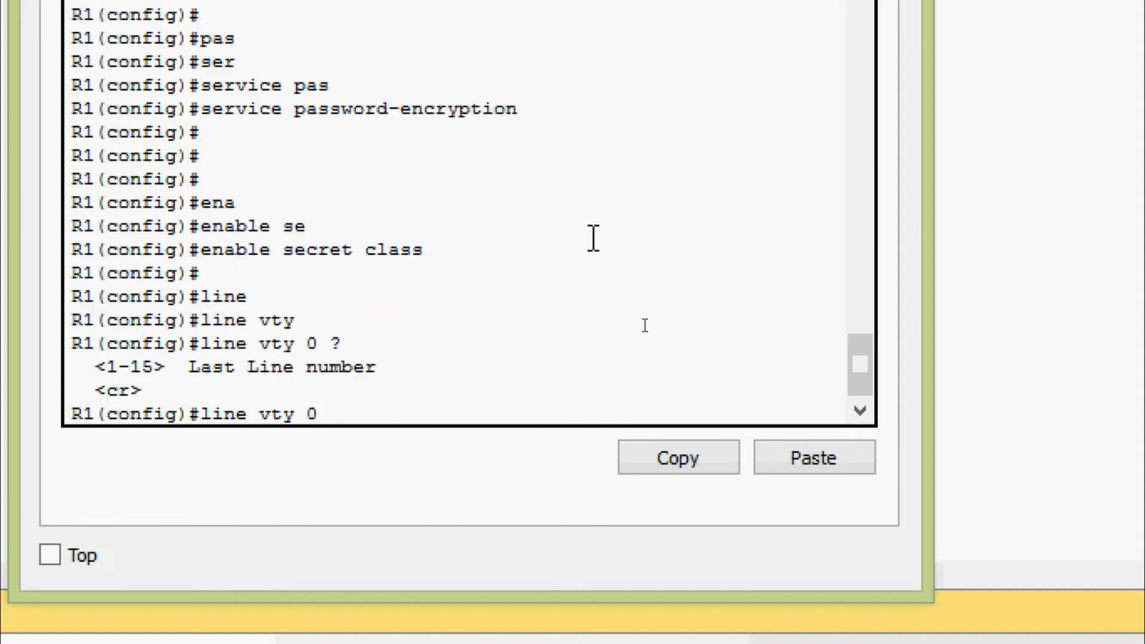
Give console line 0 a password and require login, then exit to global configuration.
{"action": "key", "text": "BackSpace"}
{"action": "key", "text": "BackSpace"}
{"action": "key", "text": "BackSpace"}
{"action": "key", "text": "BackSpace"}
{"action": "key", "text": "BackSpace"}
{"action": "key", "text": "BackSpace"}
{"action": "type", "text": "con"}
{"action": "key", "text": "Tab"}
{"action": "key", "text": "BackSpace"}
{"action": "key", "text": "BackSpace"}
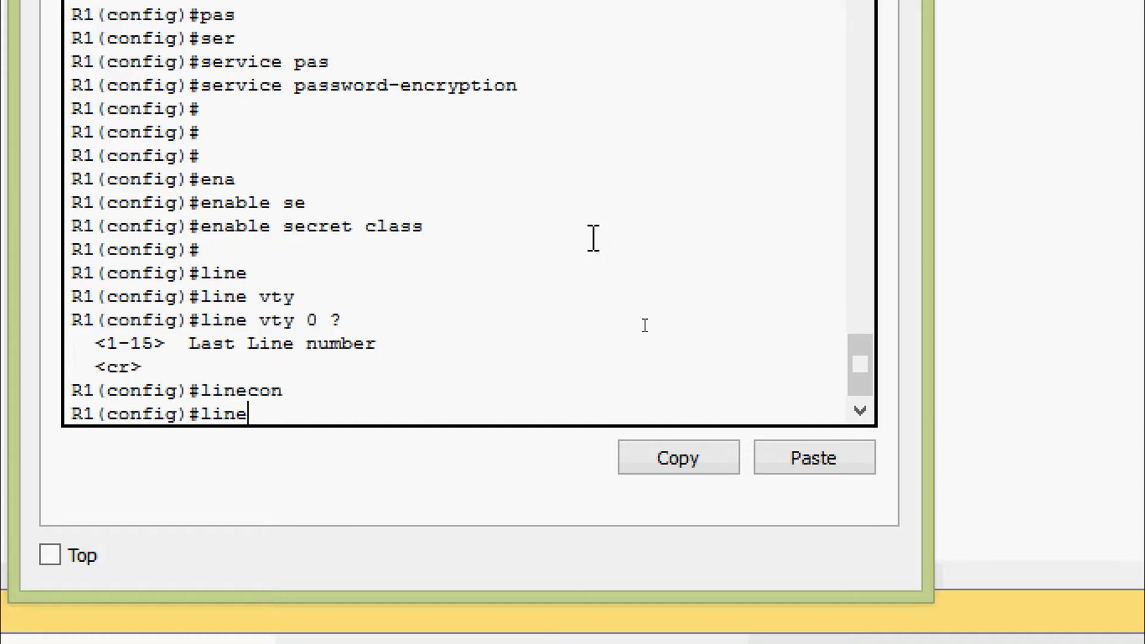
{"action": "type", "text": "con"}
{"action": "key", "text": "Tab"}
{"action": "type", "text": "0"}
{"action": "key", "text": "Return"}
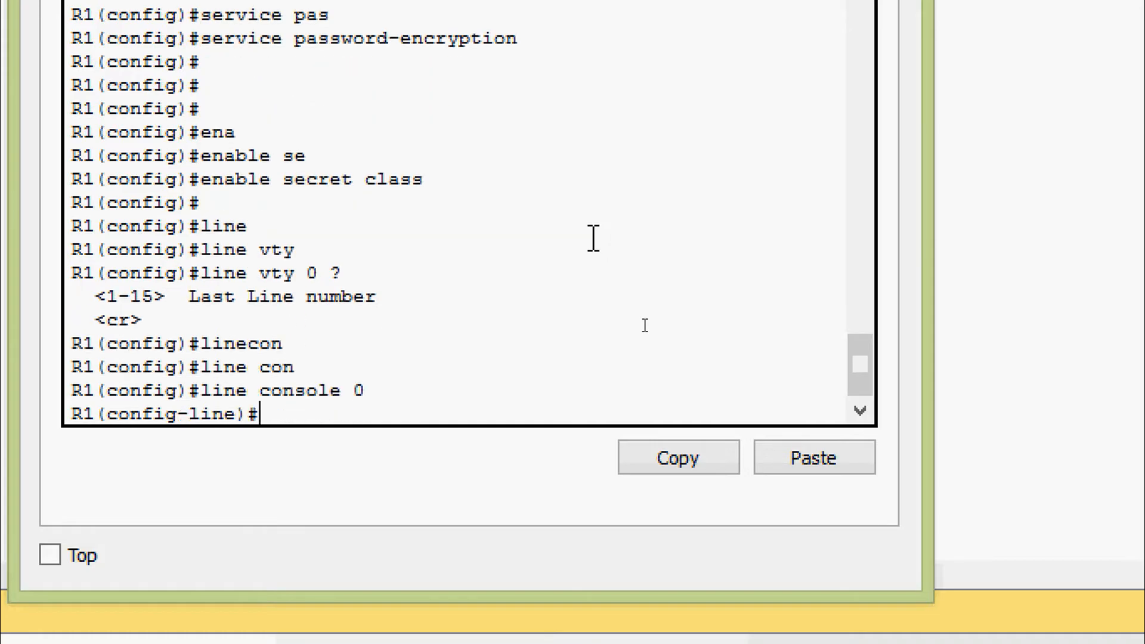
{"action": "type", "text": "pas"}
{"action": "key", "text": "Tab"}
{"action": "type", "text": "cisco"}
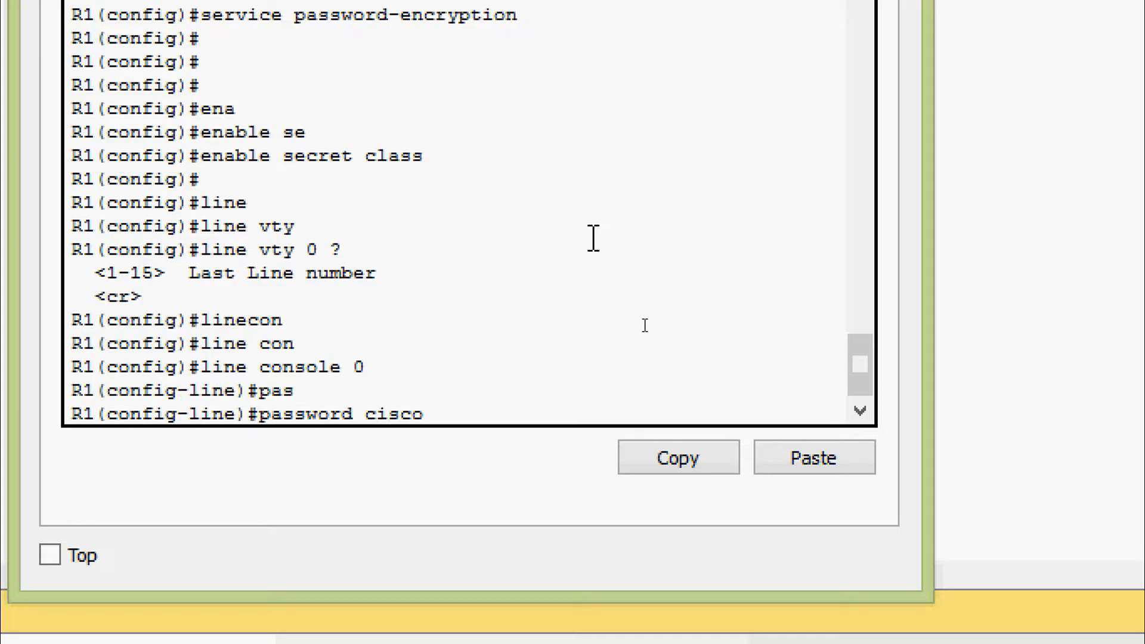
{"action": "key", "text": "Return"}
{"action": "type", "text": "login"}
{"action": "key", "text": "Return"}
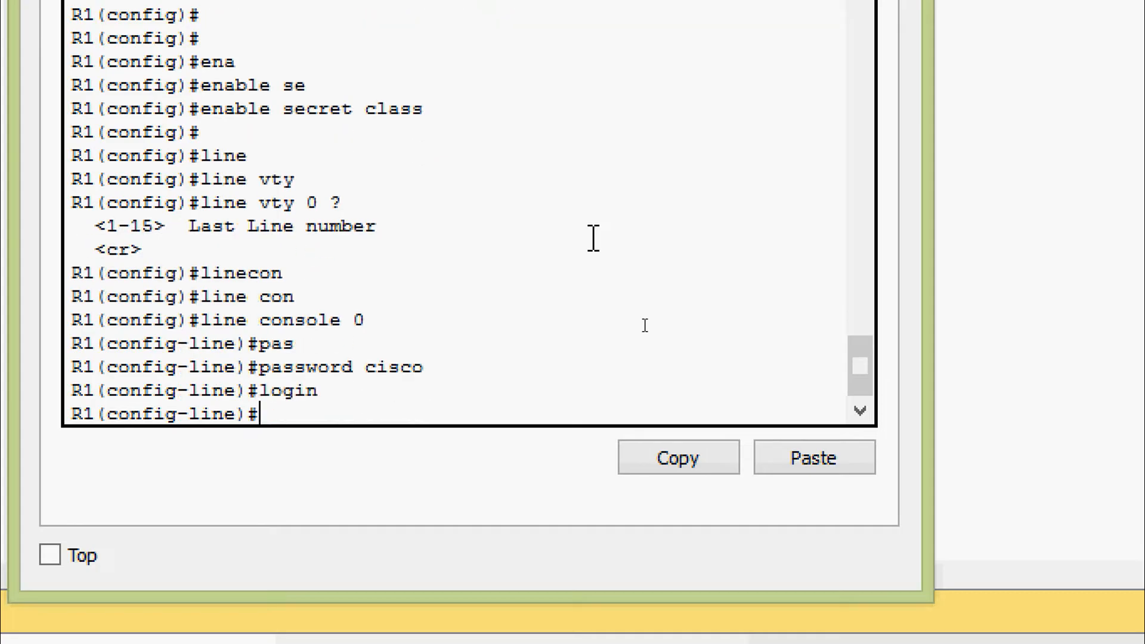
{"action": "type", "text": "exit"}
{"action": "key", "text": "Return"}
Give vty lines 0 15 a password and require login, then exit the line configuration.
{"action": "type", "text": "lin"}
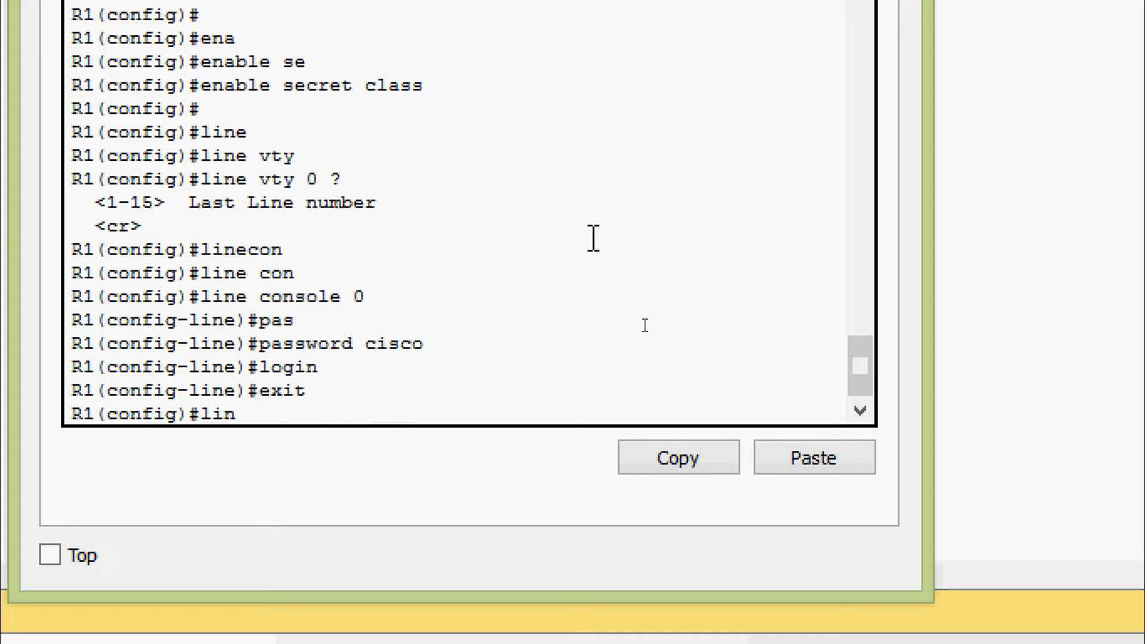
{"action": "type", "text": "e con"}
{"action": "key", "text": "BackSpace"}
{"action": "key", "text": "BackSpace"}
{"action": "key", "text": "BackSpace"}
{"action": "type", "text": "v"}
{"action": "key", "text": "Tab"}
{"action": "type", "text": "0 15"}
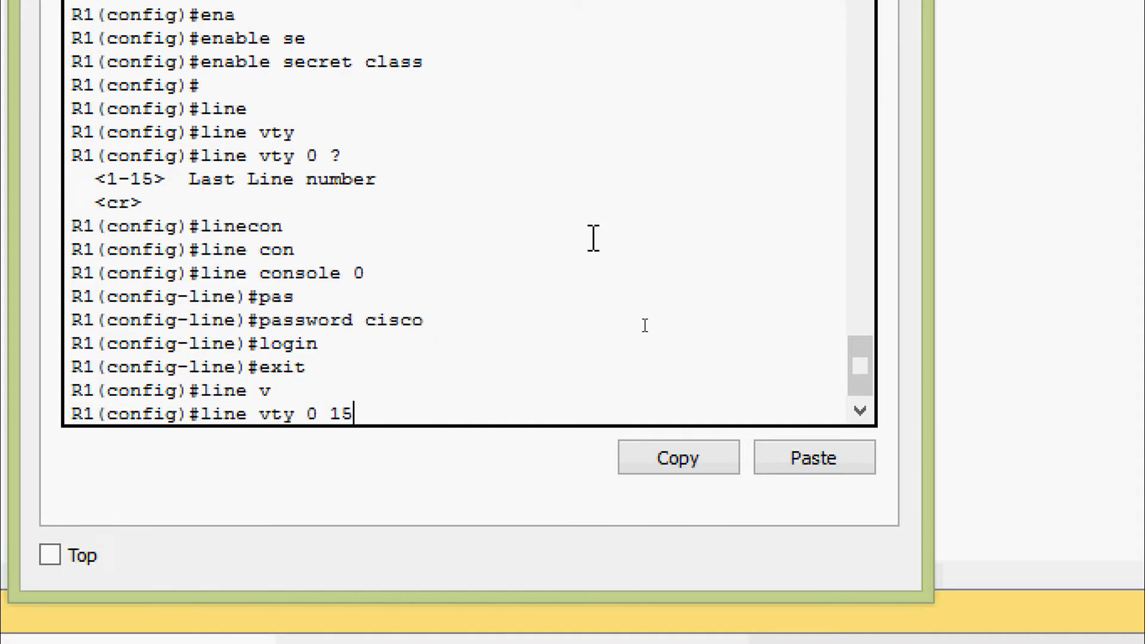
{"action": "key", "text": "Return"}
{"action": "type", "text": "pas"}
{"action": "key", "text": "Tab"}
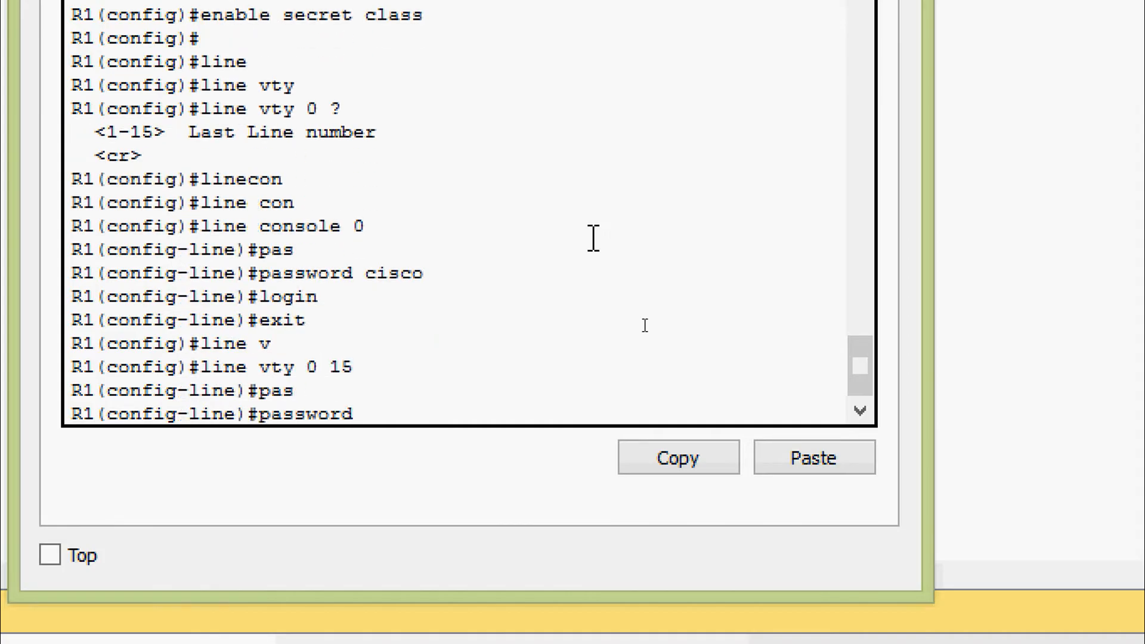
{"action": "type", "text": "cisco"}
{"action": "key", "text": "Return"}
{"action": "type", "text": "login"}
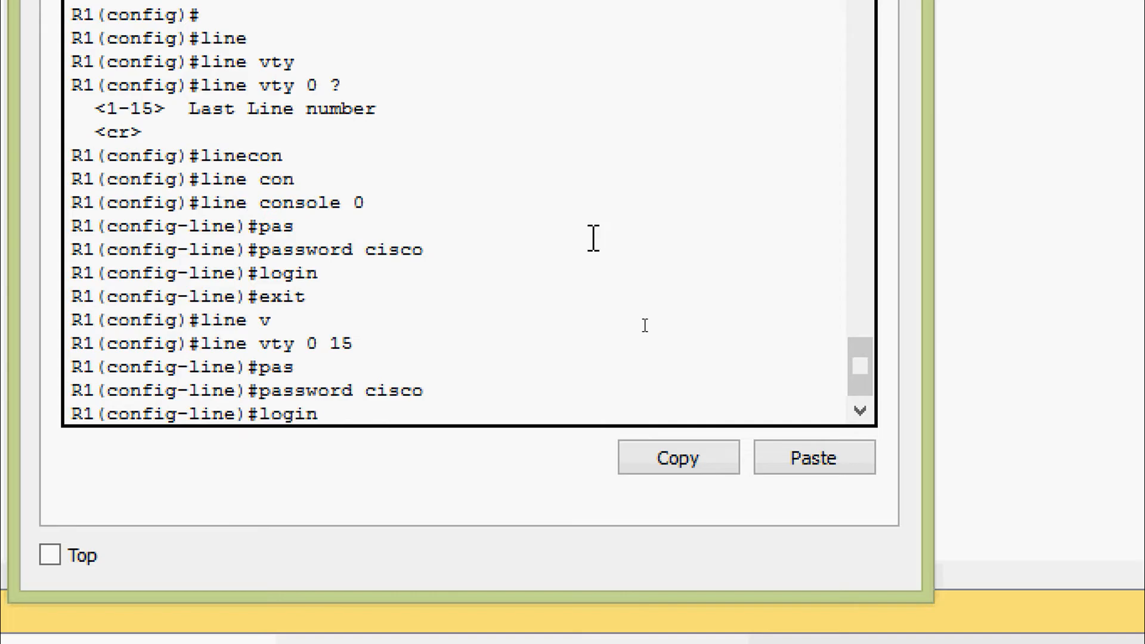
{"action": "key", "text": "Return"}
{"action": "key", "text": "Return"}
{"action": "key", "text": "Return"}
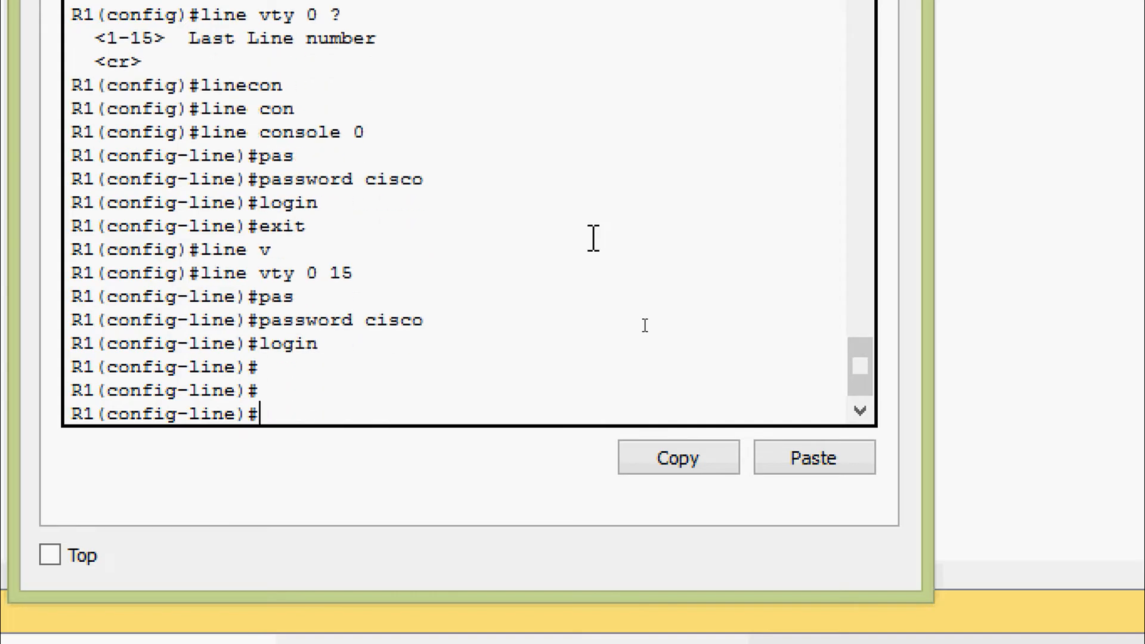
{"action": "type", "text": "exit"}
{"action": "key", "text": "Return"}
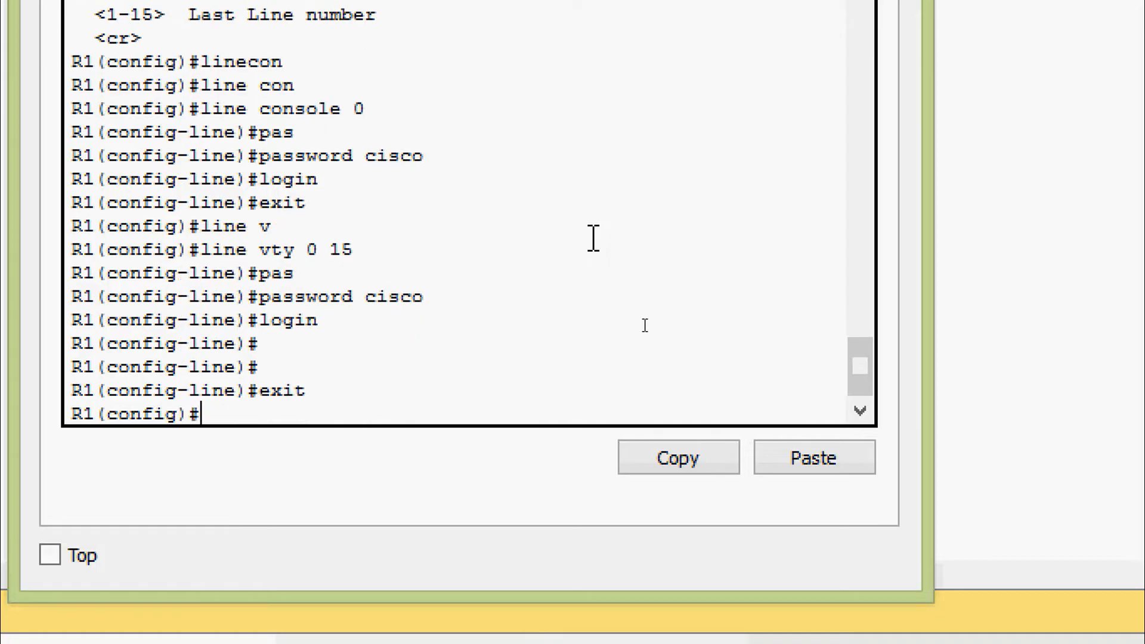
{"action": "type", "text": "me"}
{"action": "key", "text": "Tab"}
{"action": "key", "text": "BackSpace"}
{"action": "key", "text": "BackSpace"}
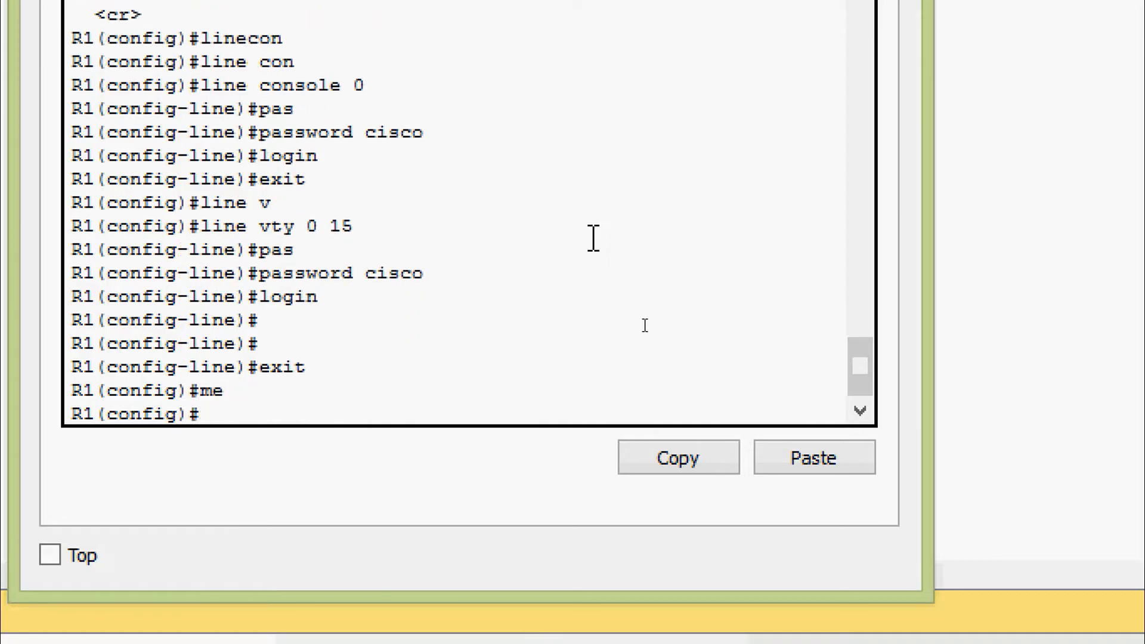
Enter 'banner motd' with $ delimiters and the text 'Unauthorized access is prohibited'.
{"action": "type", "text": "ban"}
{"action": "key", "text": "Tab"}
{"action": "type", "text": "mo"}
{"action": "key", "text": "Tab"}
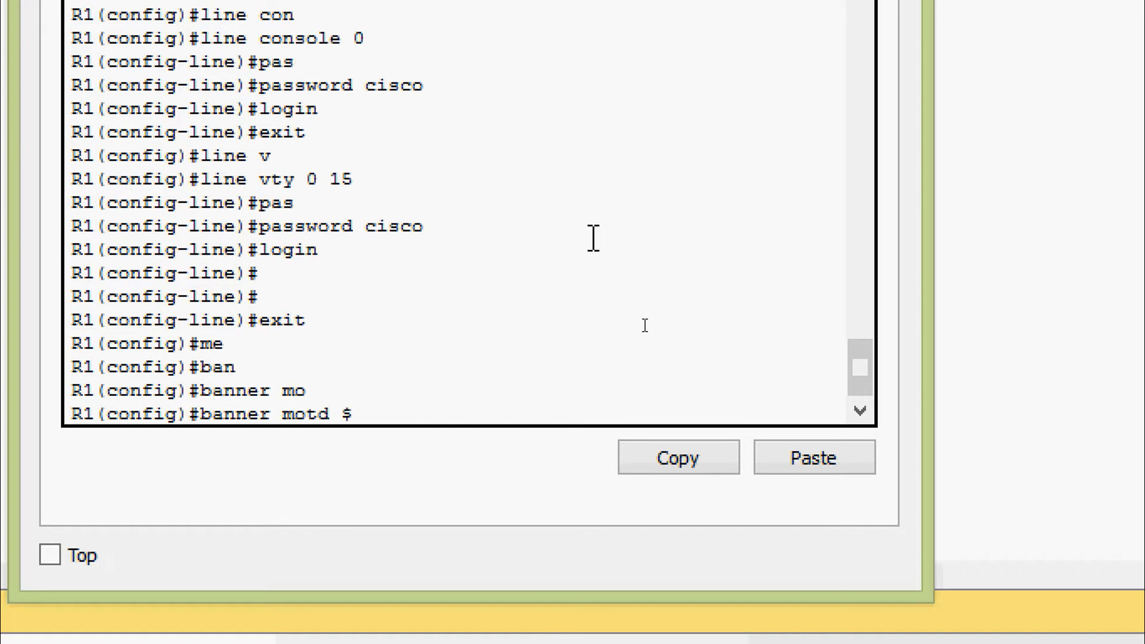
{"action": "type", "text": "$ Unaauthori"}
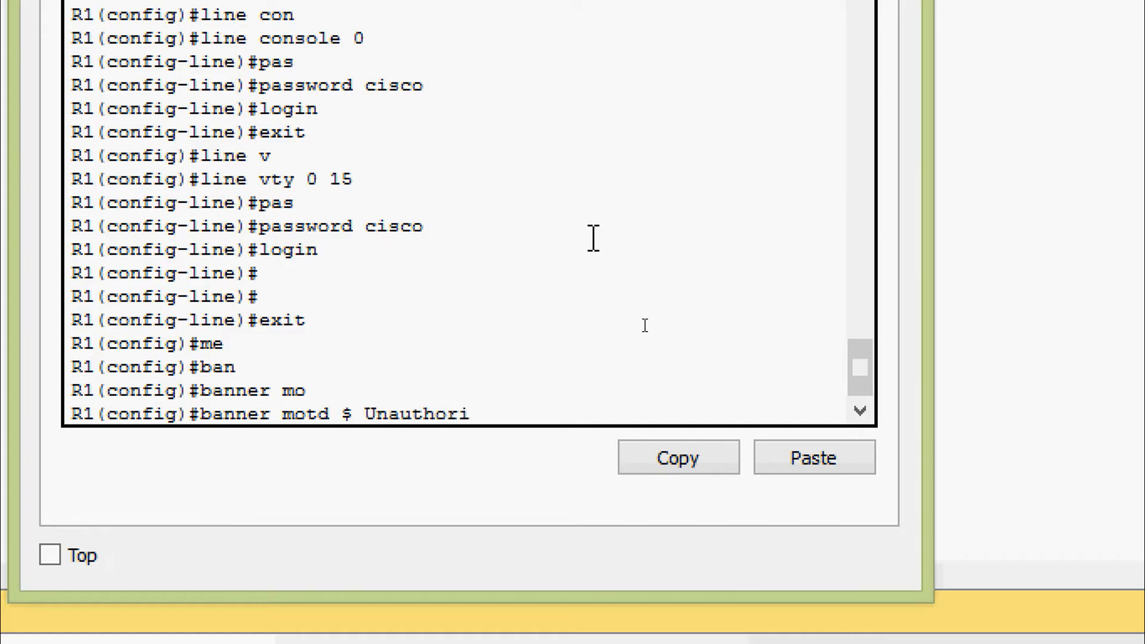
{"action": "type", "text": "zed acces s is "}
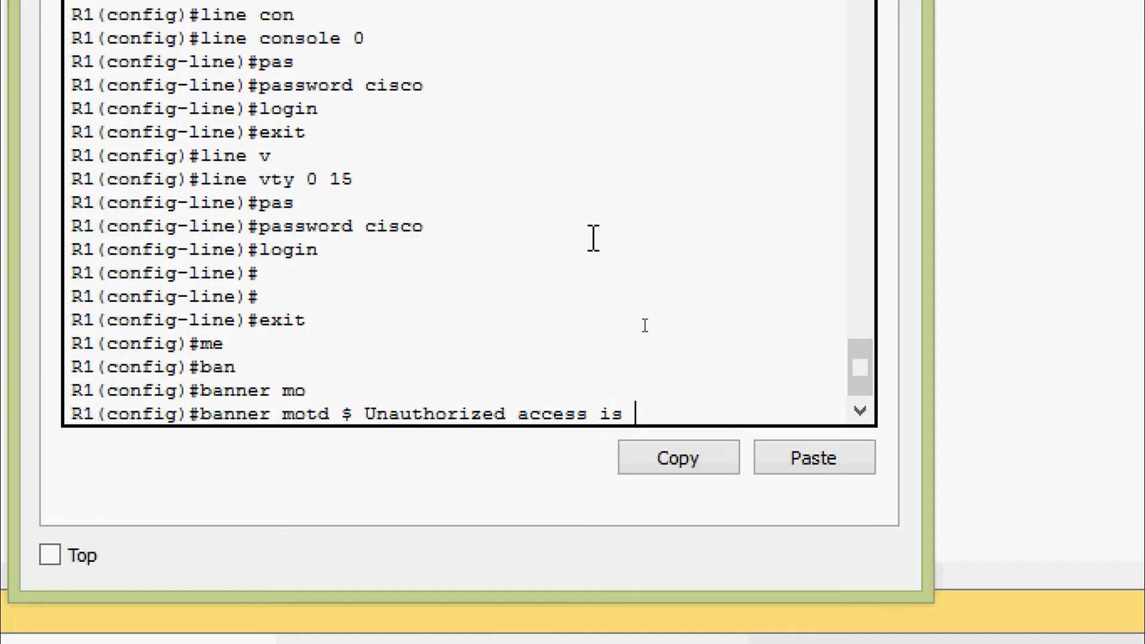
{"action": "type", "text": "prohibited"}
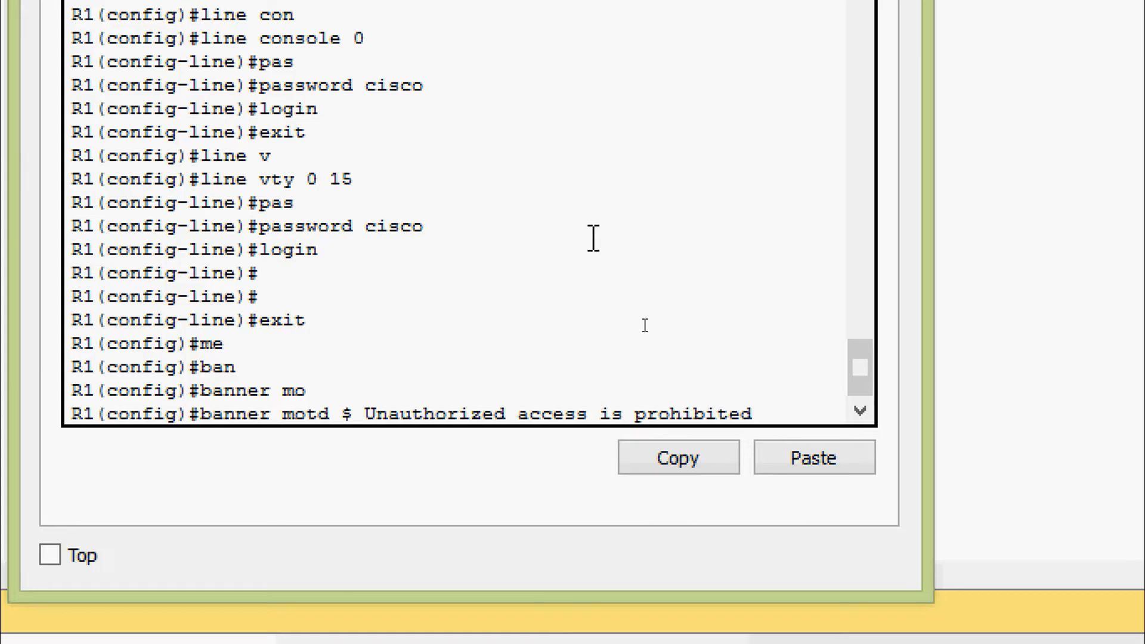
{"action": "type", "text": " $"}
{"action": "key", "text": "Return"}
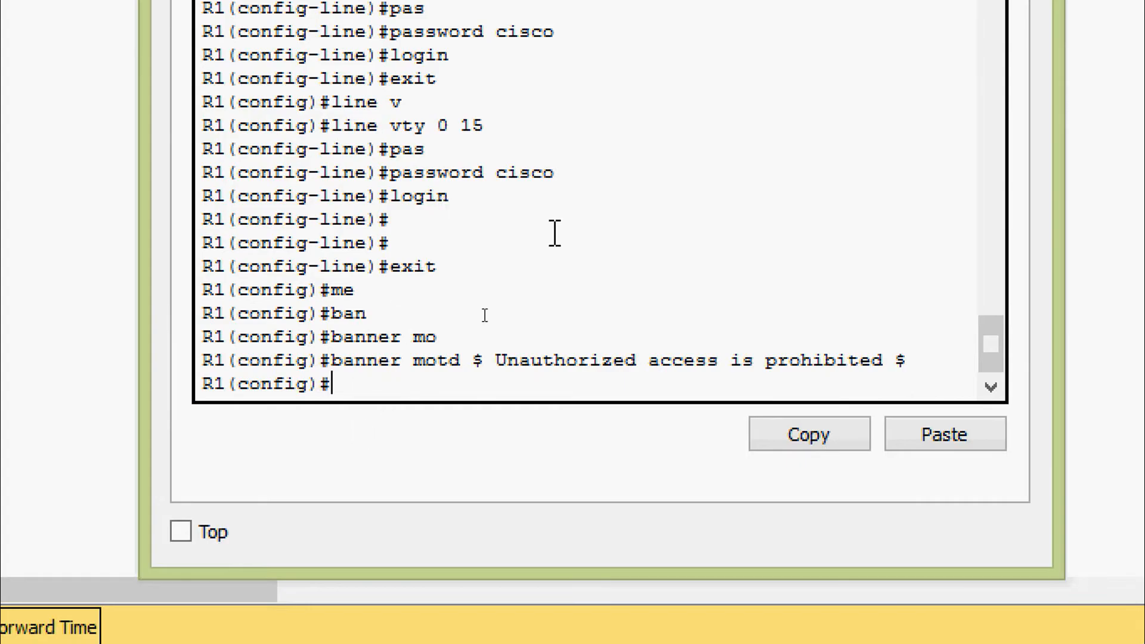
Enable 'logging synchronous' on line console 0, then exit back to R1(config)#.
{"action": "type", "text": "line"}
{"action": "key", "text": "Tab"}
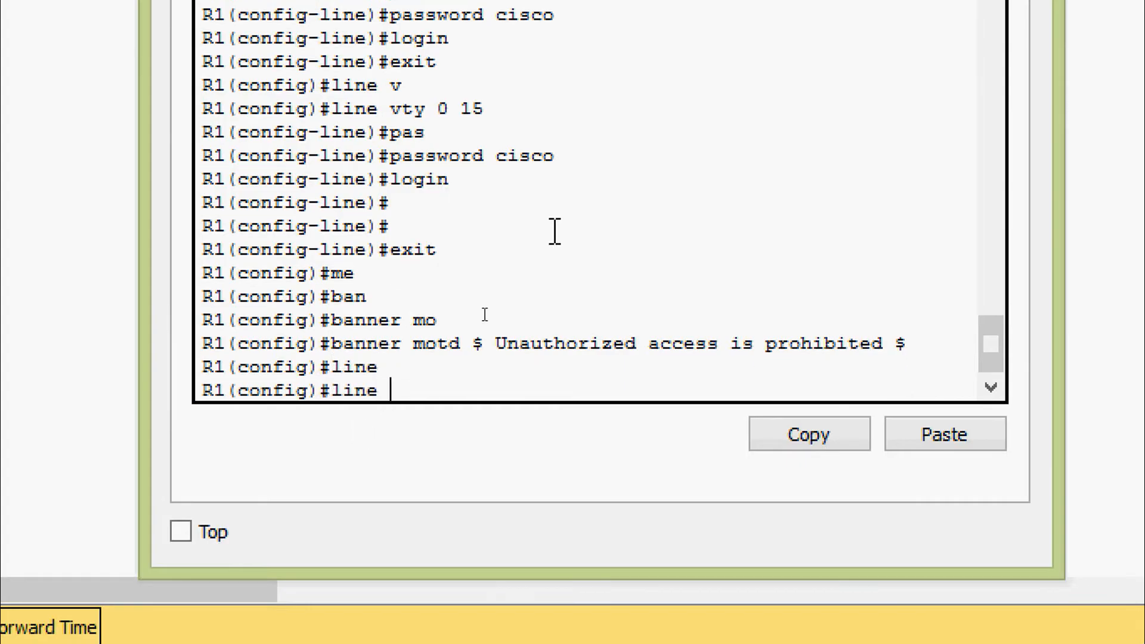
{"action": "type", "text": "con"}
{"action": "key", "text": "Tab"}
{"action": "type", "text": "0"}
{"action": "key", "text": "Return"}
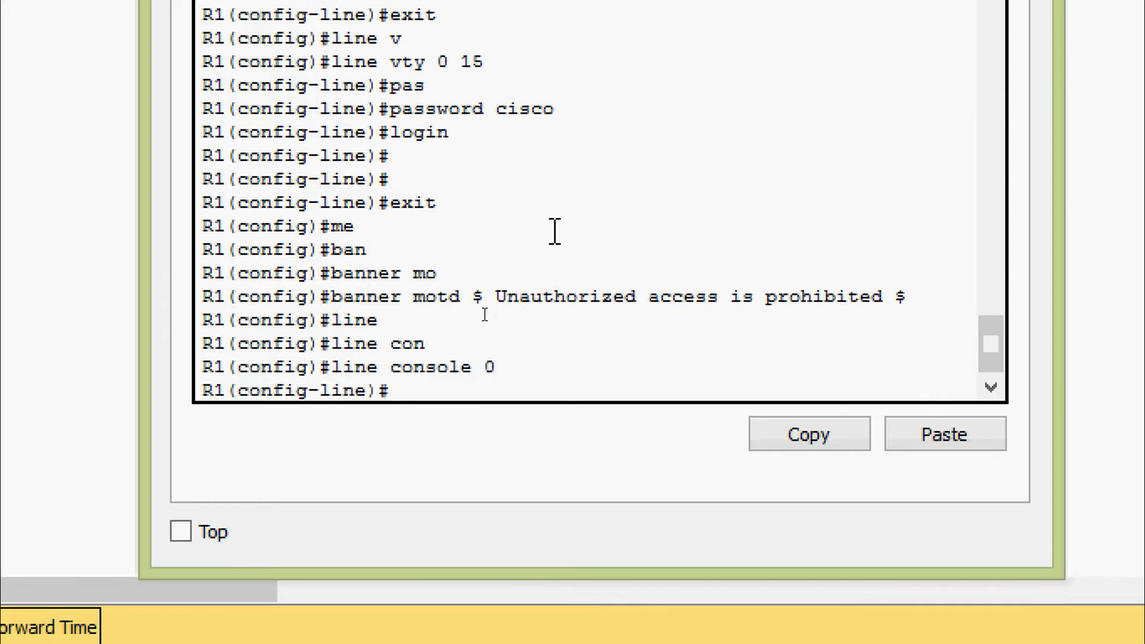
{"action": "type", "text": "lo"}
{"action": "type", "text": "g"}
{"action": "key", "text": "Tab"}
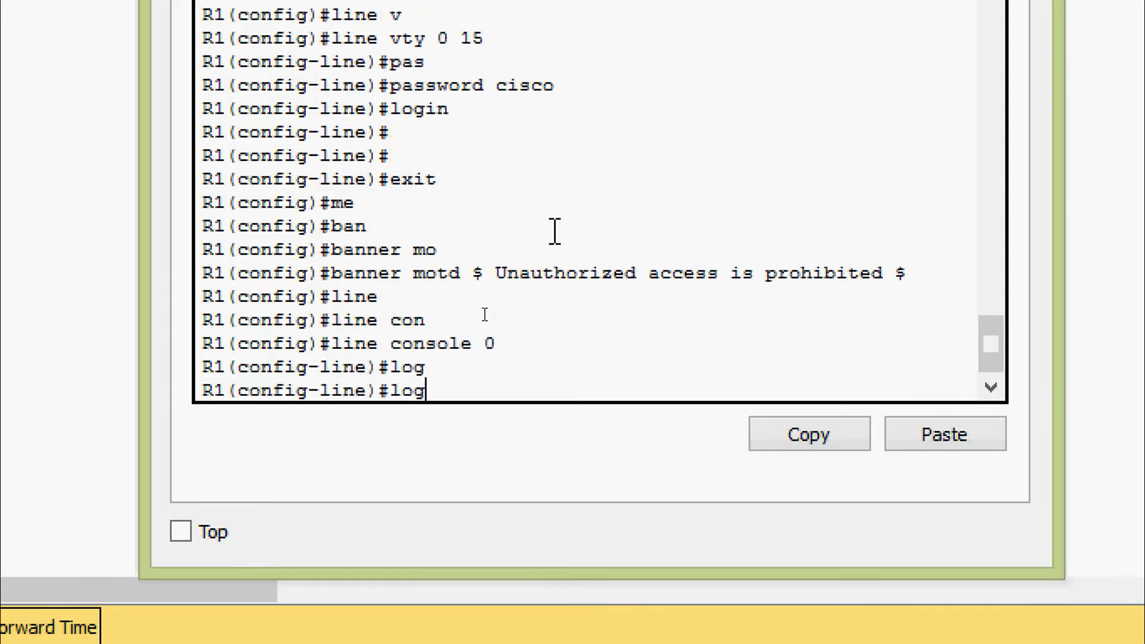
{"action": "type", "text": "?"}
{"action": "type", "text": "gi"}
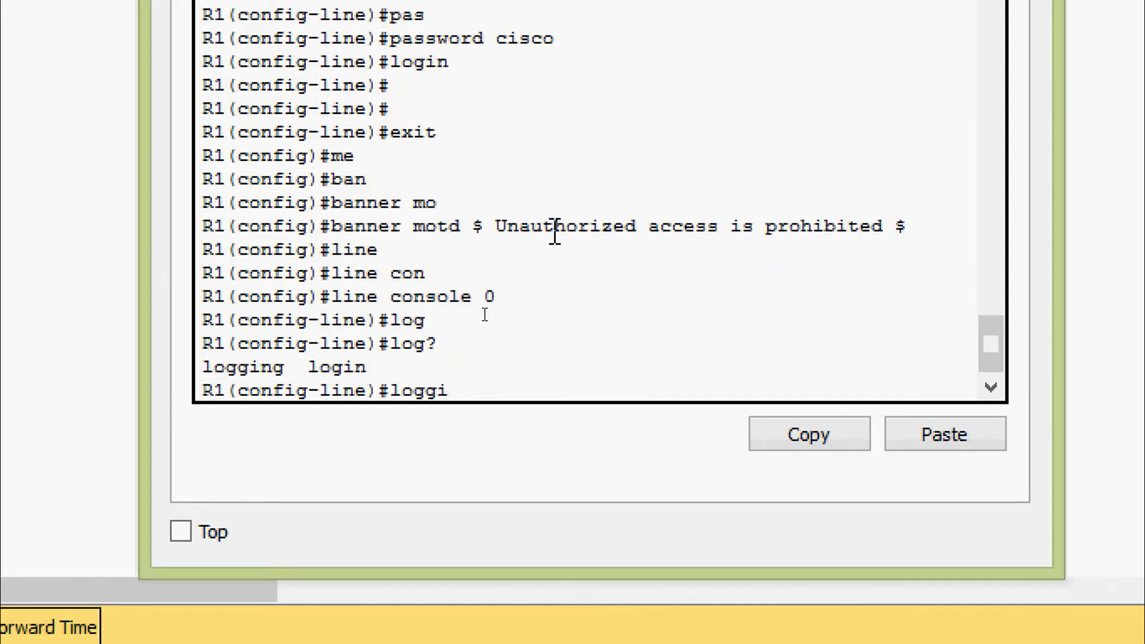
{"action": "key", "text": "Tab"}
{"action": "type", "text": "?sy"}
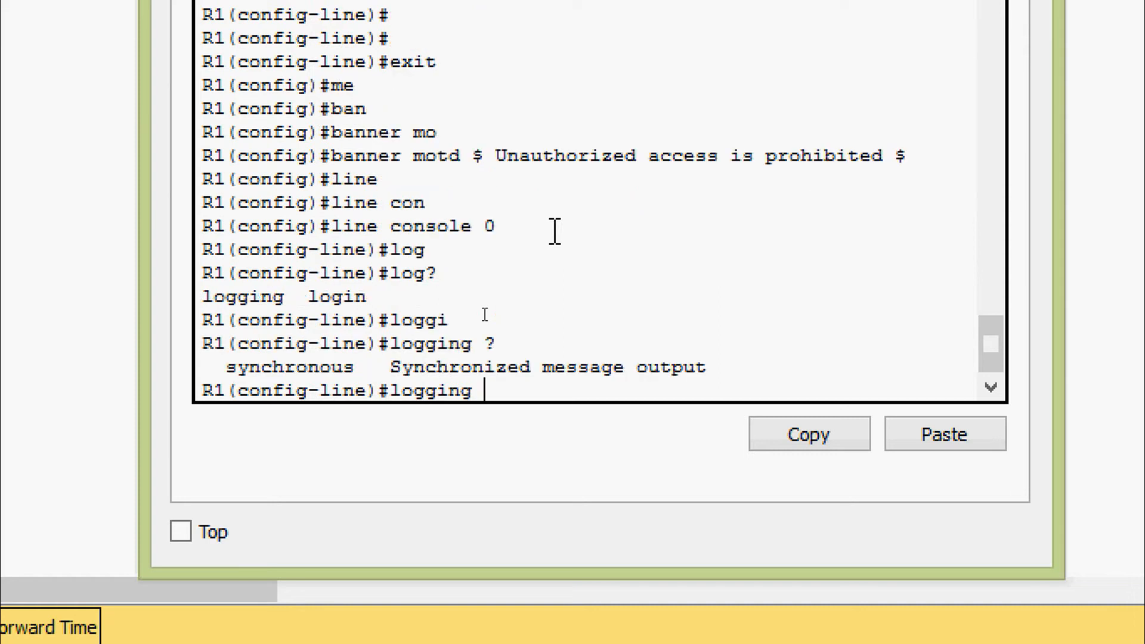
{"action": "key", "text": "Tab"}
{"action": "key", "text": "Return"}
{"action": "key", "text": "Return"}
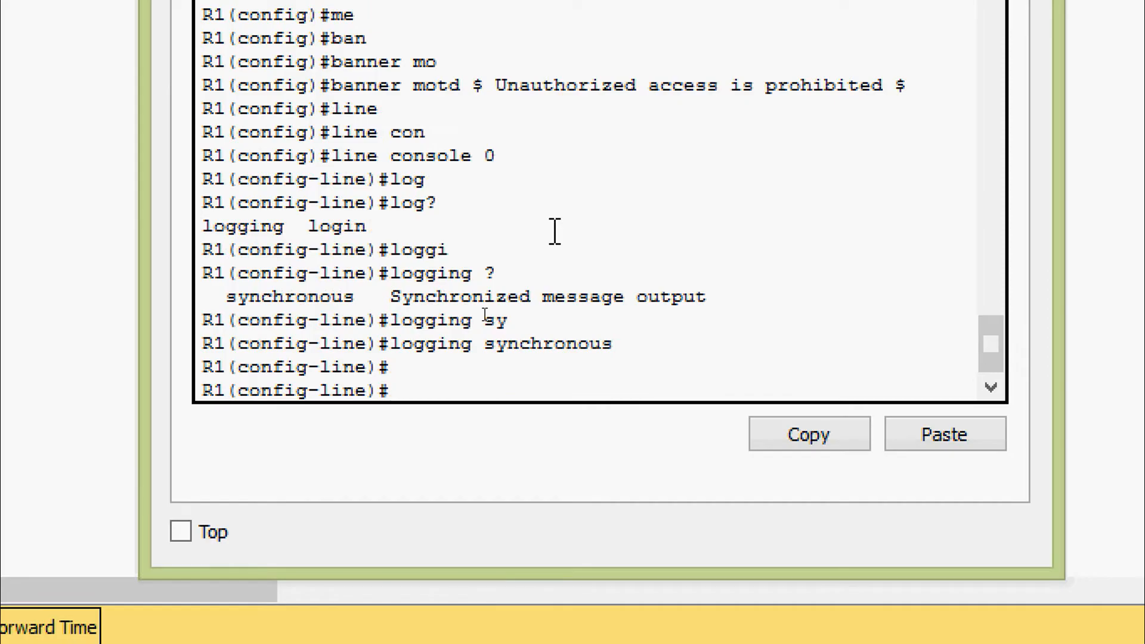
{"action": "type", "text": "exit"}
{"action": "key", "text": "Return"}
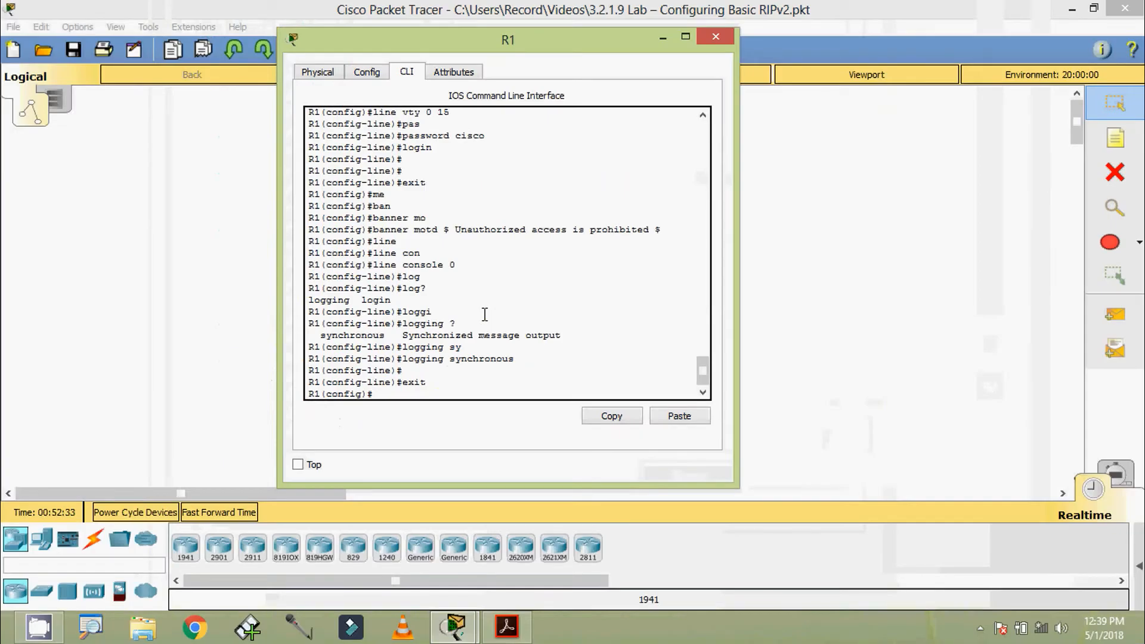
Select R1's G0/1 address 172.30.10.1 in the PDF addressing table, then minimize Acrobat.
{"action": "left_click", "coordinate": [506, 626]}
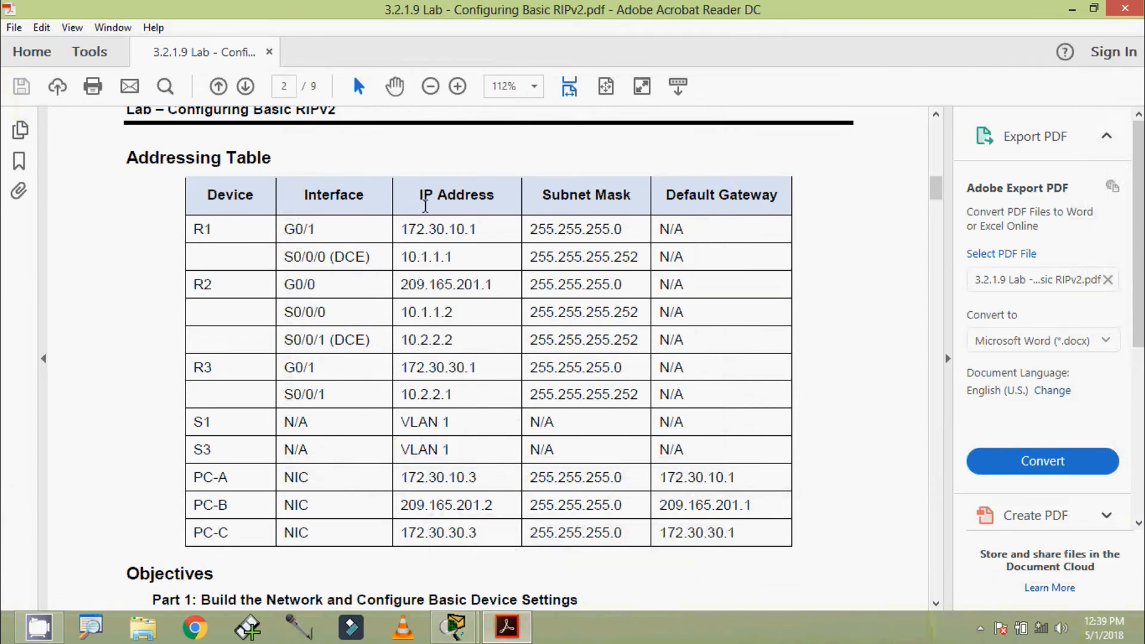
{"action": "left_click_drag", "start_coordinate": [404, 231], "coordinate": [477, 232]}
{"action": "key", "text": "ctrl+c"}
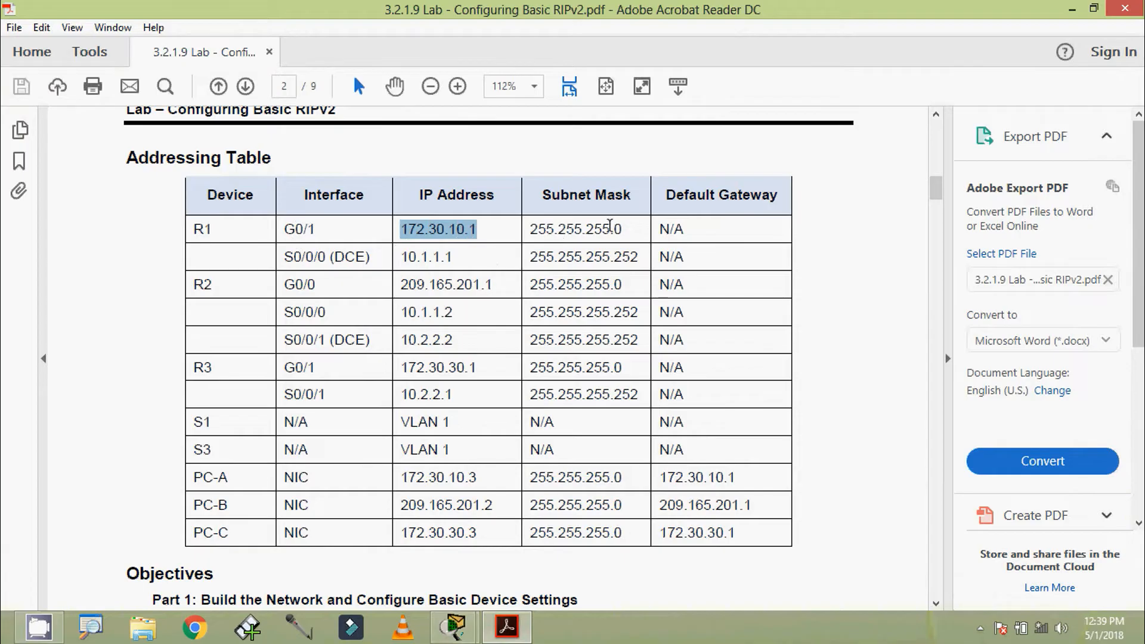
{"action": "left_click", "coordinate": [1071, 10]}
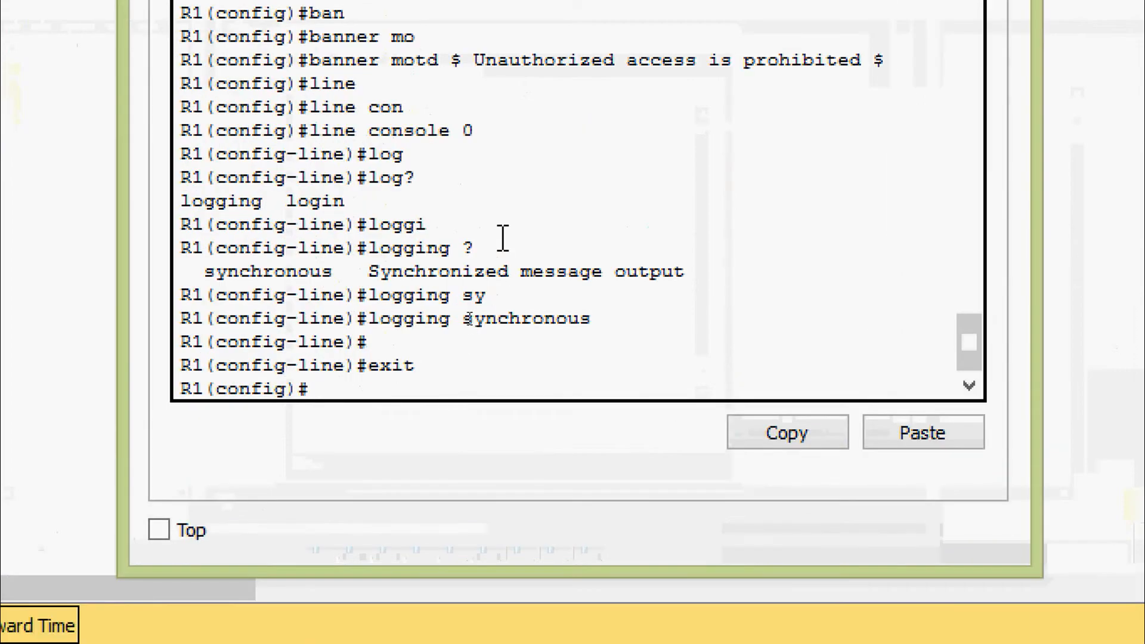
On interface GigabitEthernet0/1, assign the address 172.30.10.1 255.255.255.0.
{"action": "type", "text": "ter"}
{"action": "key", "text": "Tab"}
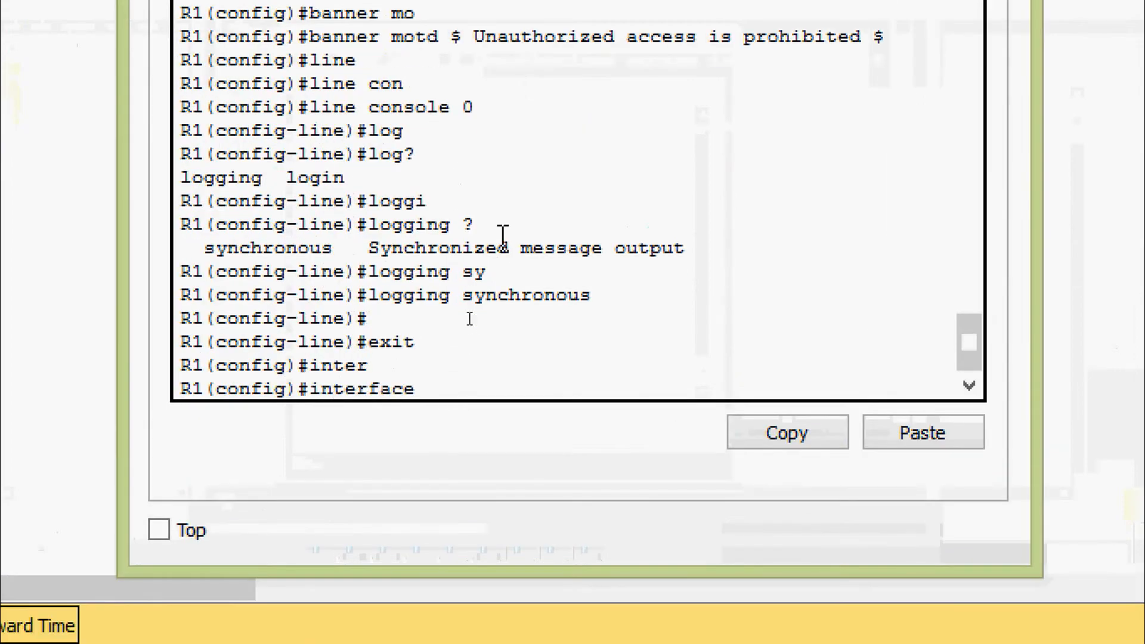
{"action": "type", "text": "gi"}
{"action": "key", "text": "Tab"}
{"action": "type", "text": "0/1"}
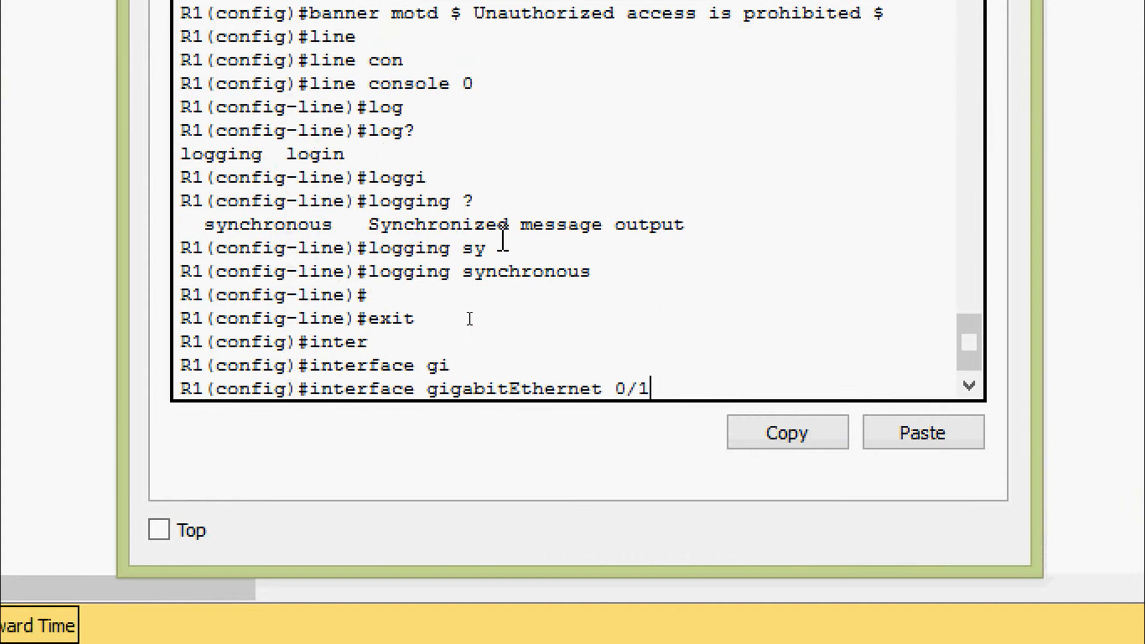
{"action": "key", "text": "Return"}
{"action": "type", "text": "ip ad"}
{"action": "key", "text": "Tab"}
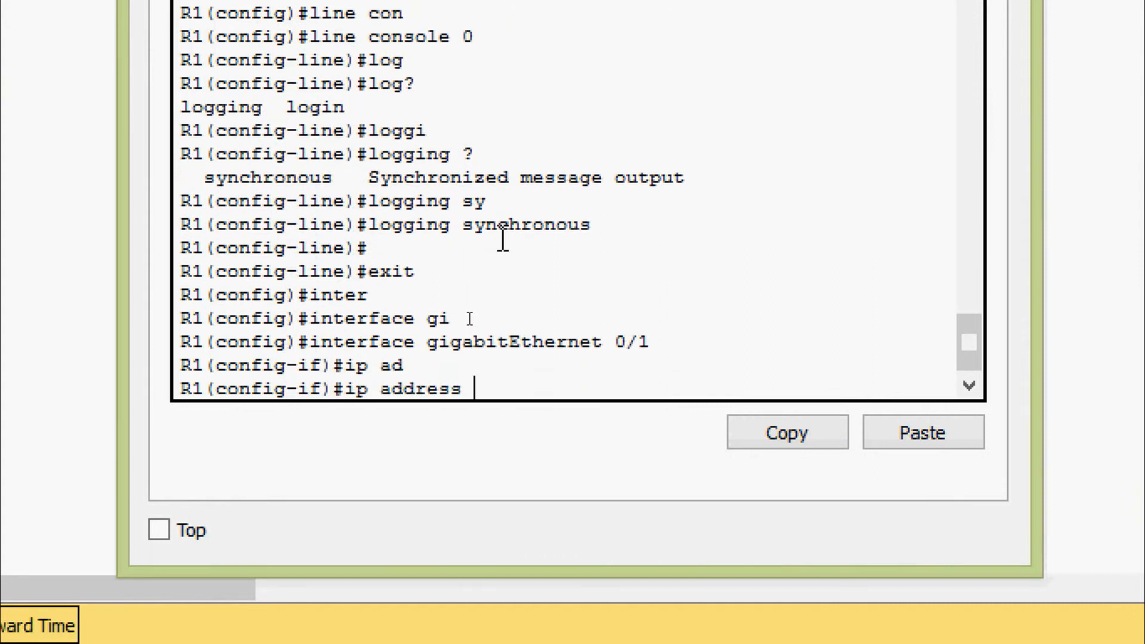
{"action": "right_click", "coordinate": [502, 382]}
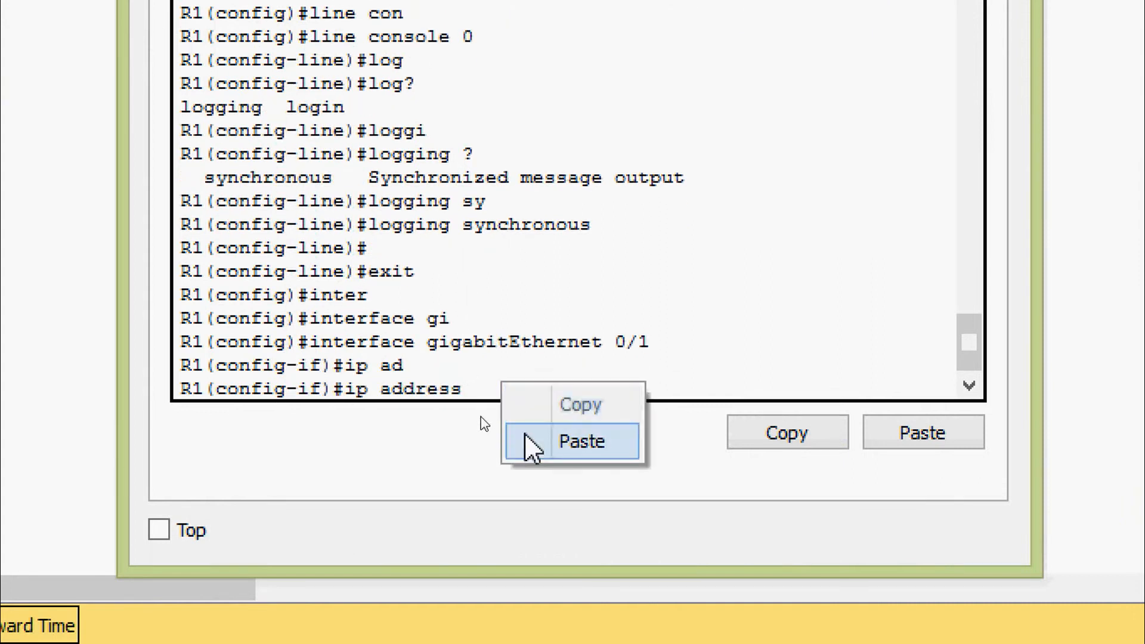
{"action": "left_click", "coordinate": [532, 442]}
{"action": "type", "text": "?"}
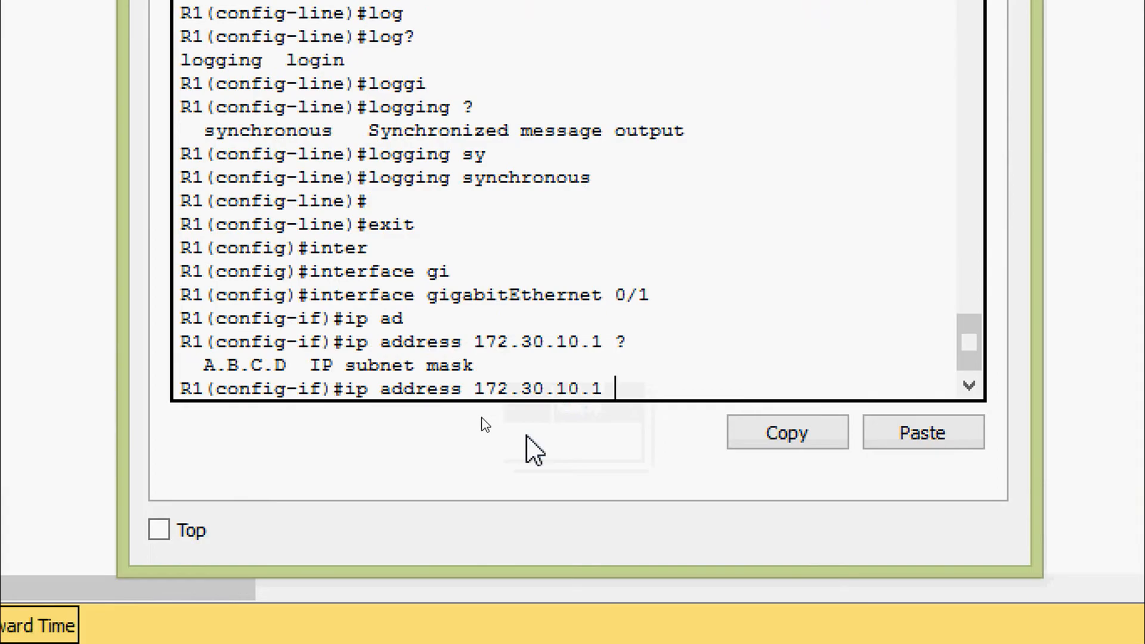
{"action": "type", "text": "255.255"}
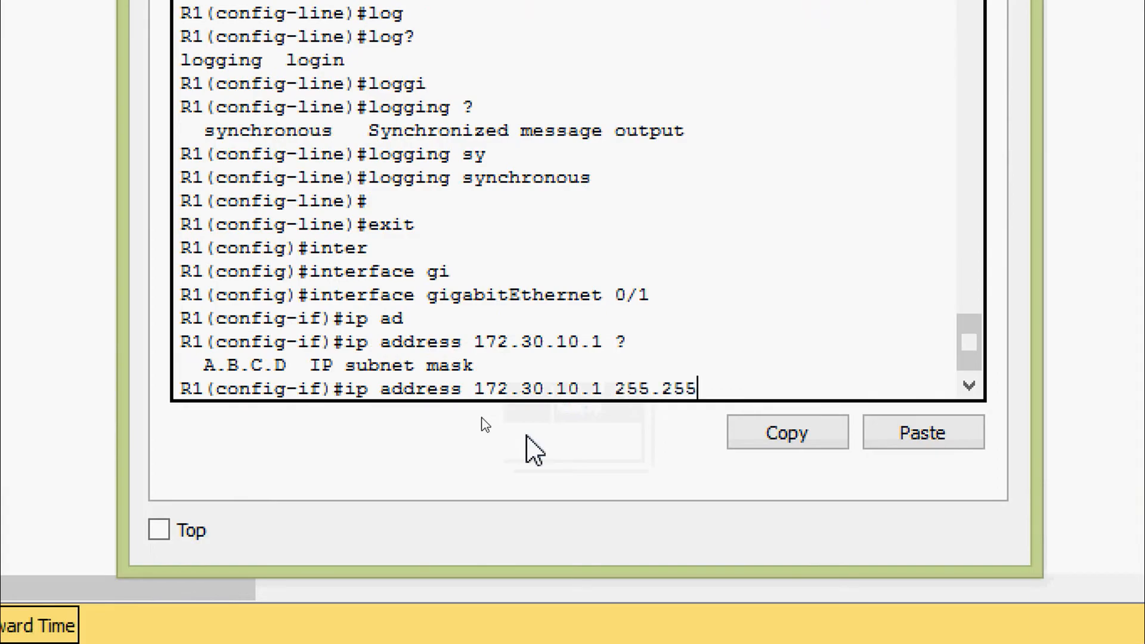
{"action": "type", "text": ".255"}
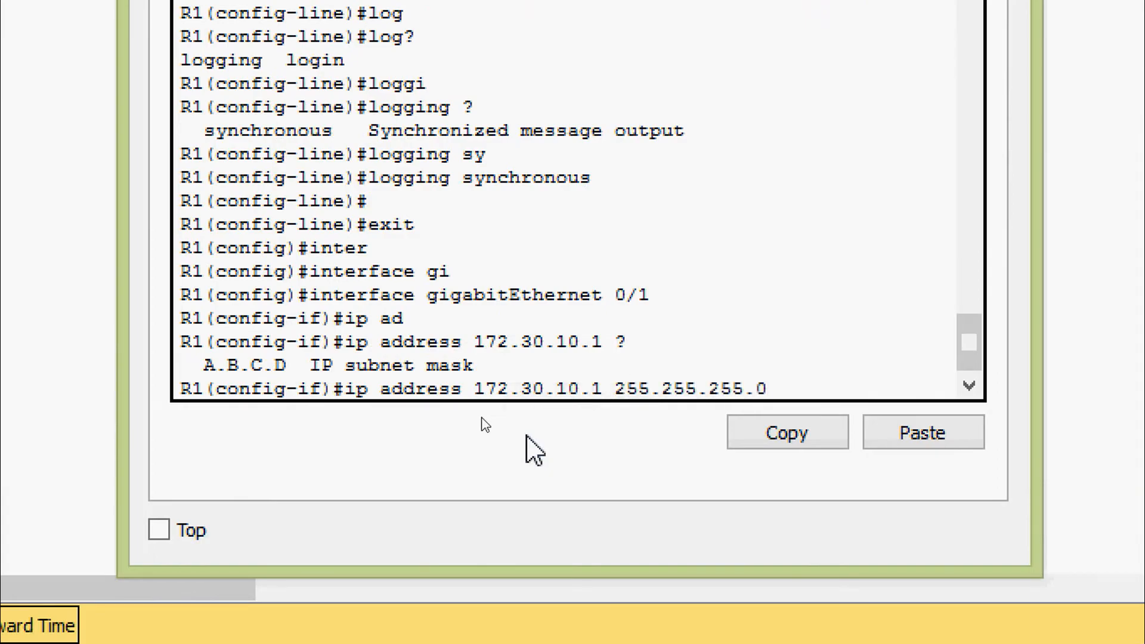
{"action": "type", "text": ".0"}
{"action": "key", "text": "Return"}
Enable G0/1 with no shutdown and set its description to 172.30.10.1.
{"action": "type", "text": "no sh"}
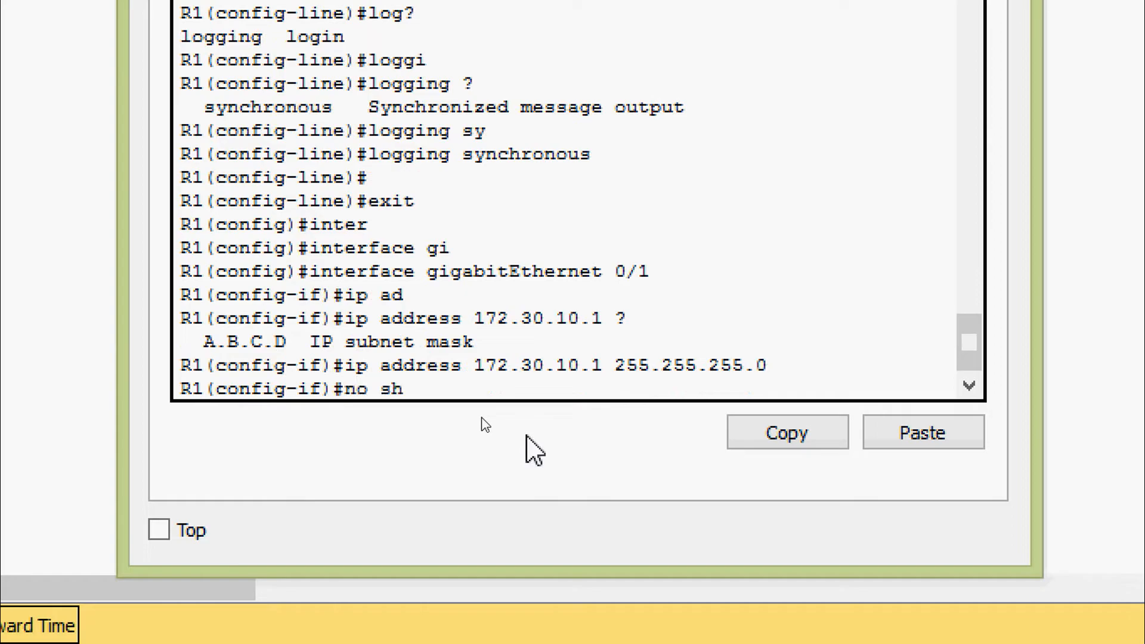
{"action": "type", "text": "u"}
{"action": "key", "text": "Tab"}
{"action": "key", "text": "Return"}
{"action": "key", "text": "Return"}
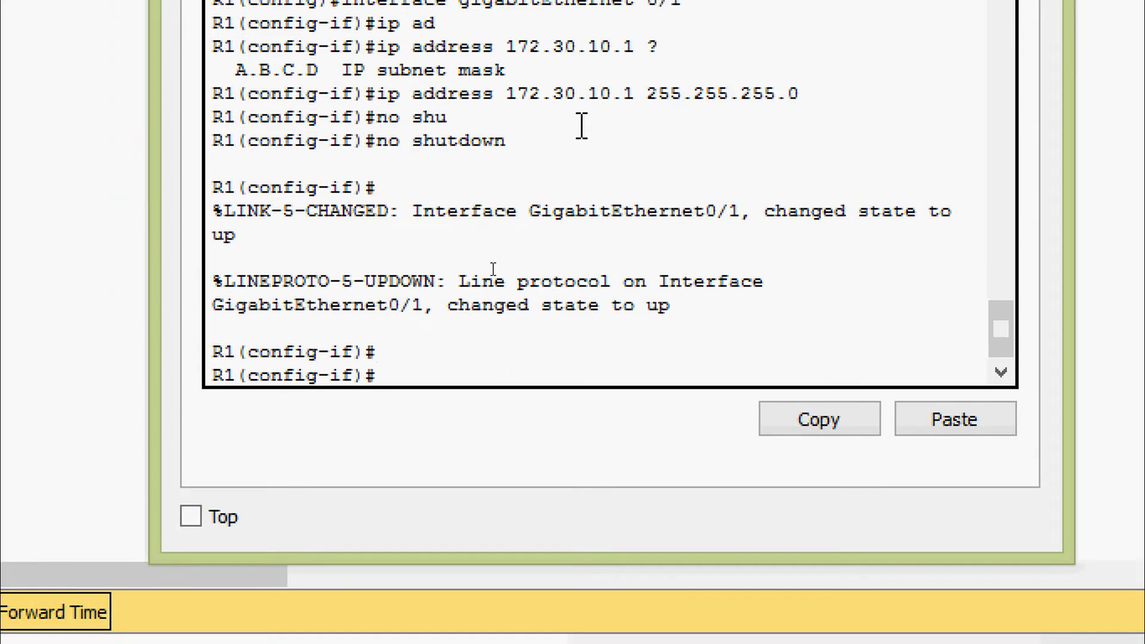
{"action": "type", "text": "de"}
{"action": "key", "text": "Tab"}
{"action": "type", "text": "s"}
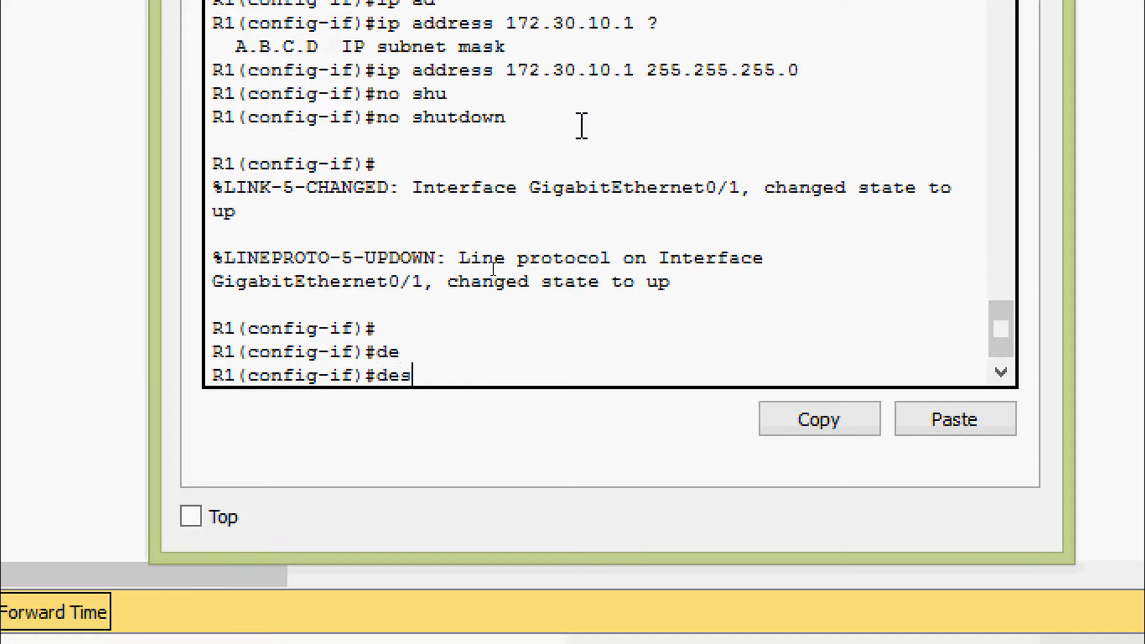
{"action": "type", "text": "?"}
{"action": "key", "text": "Tab"}
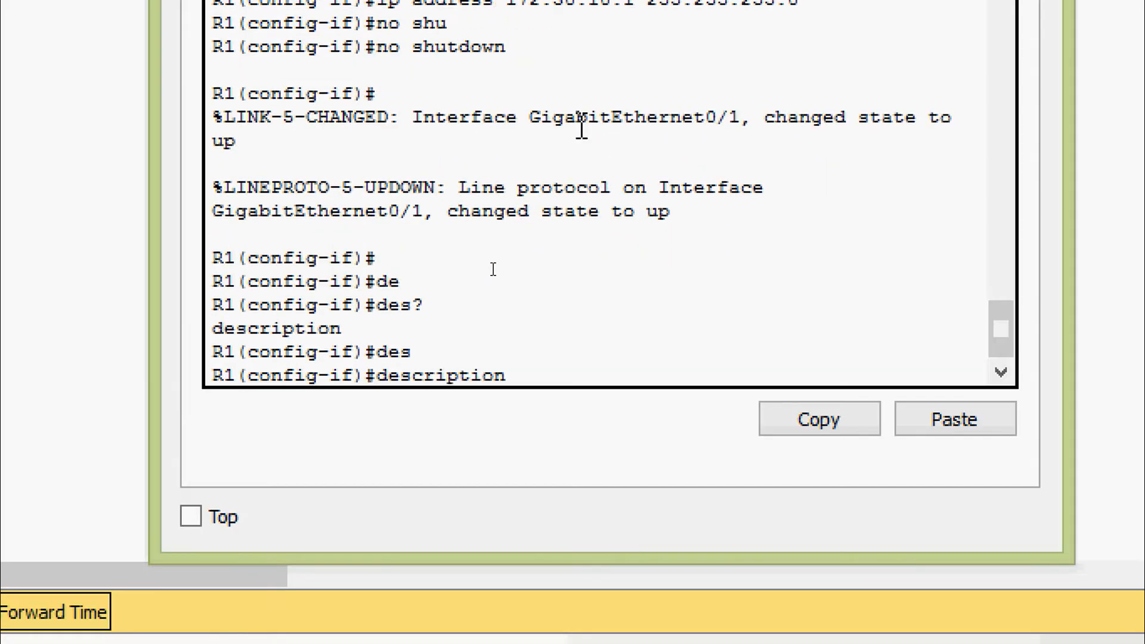
{"action": "type", "text": "?"}
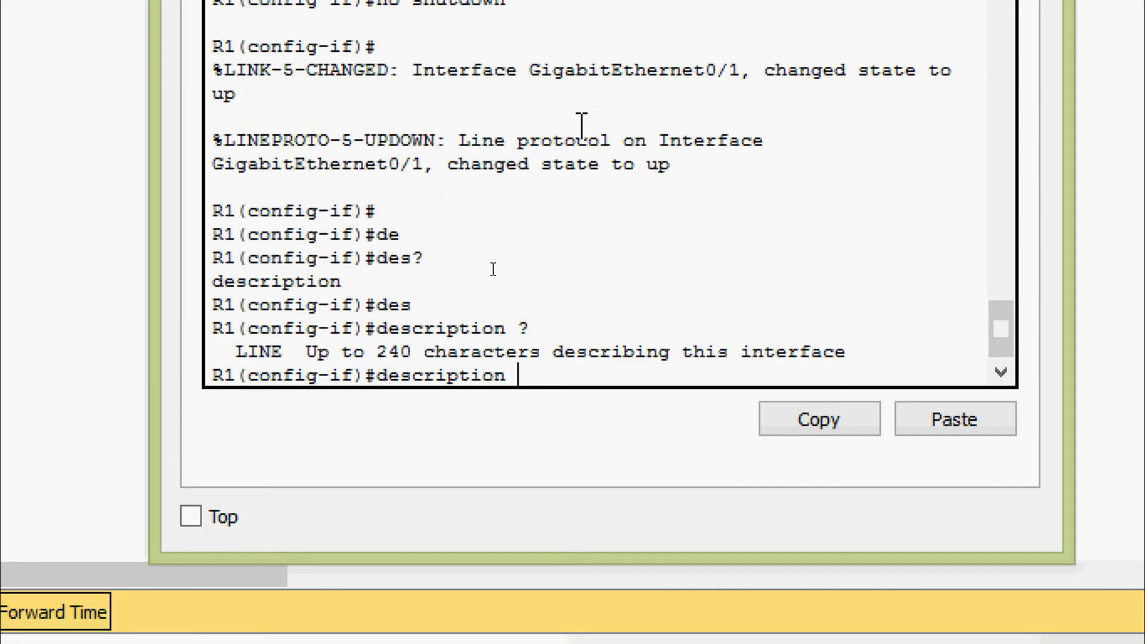
{"action": "right_click", "coordinate": [550, 376]}
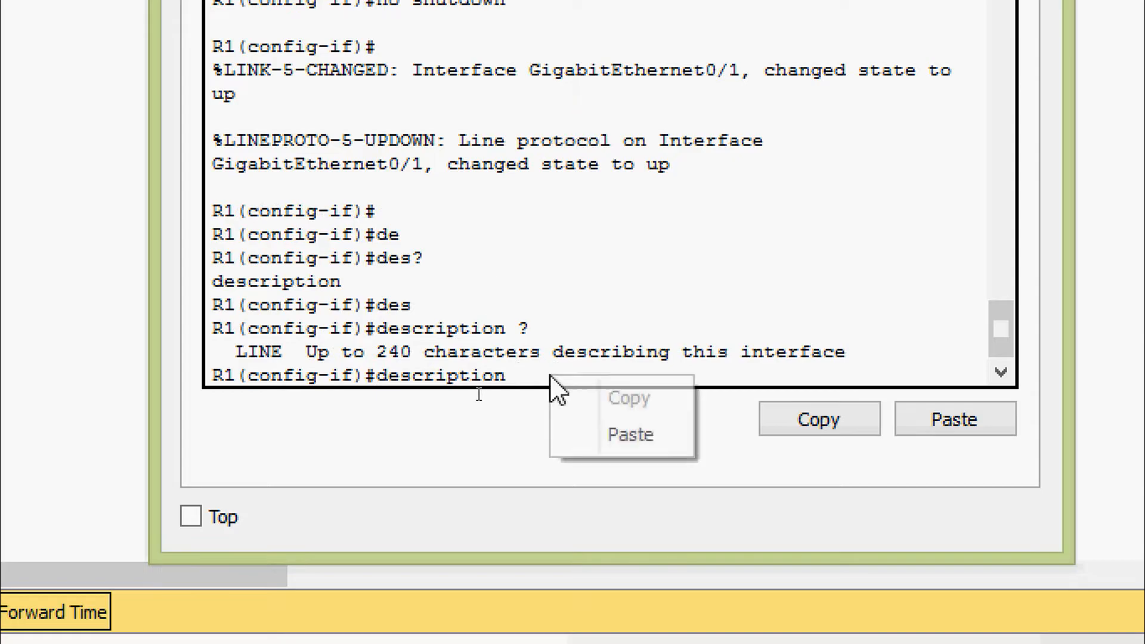
{"action": "left_click", "coordinate": [587, 433]}
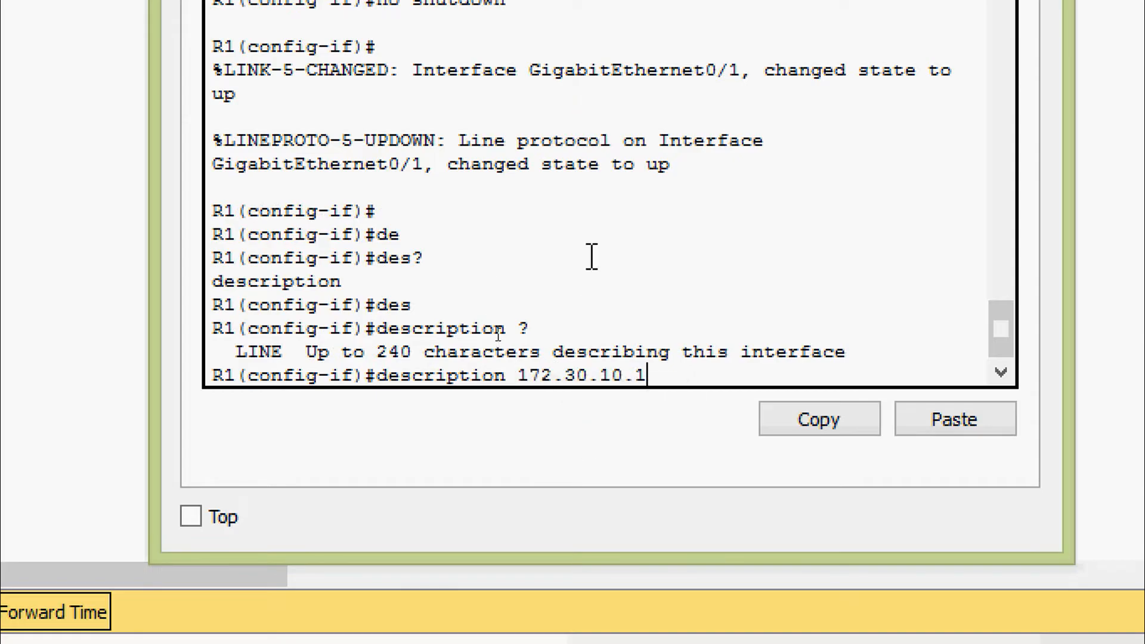
{"action": "key", "text": "Return"}
{"action": "key", "text": "Return"}
Return to privileged mode and save R1's running-config to startup-config.
{"action": "key", "text": "ctrl+z"}
{"action": "key", "text": "Return"}
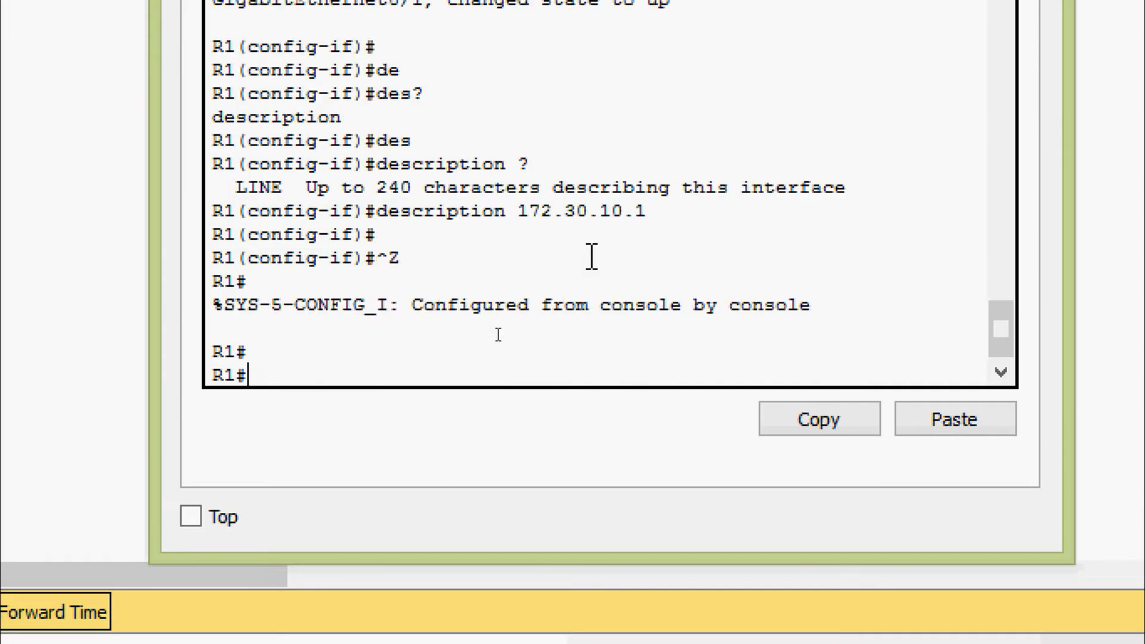
{"action": "type", "text": "cop"}
{"action": "key", "text": "Tab"}
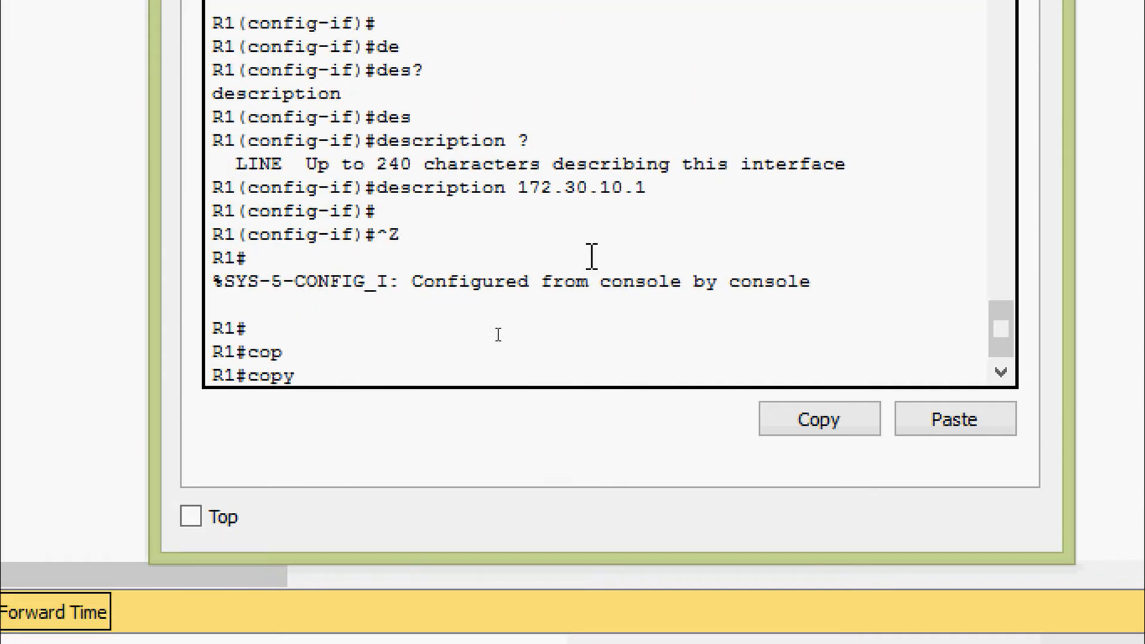
{"action": "type", "text": "r"}
{"action": "key", "text": "Tab"}
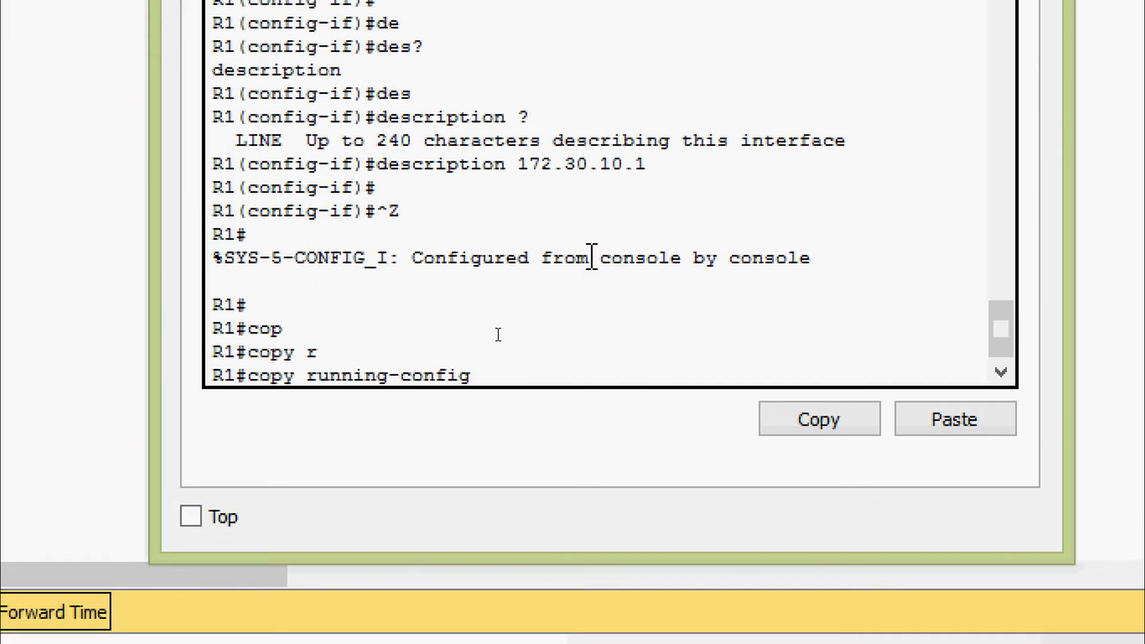
{"action": "type", "text": "s"}
{"action": "key", "text": "Tab"}
{"action": "key", "text": "Return"}
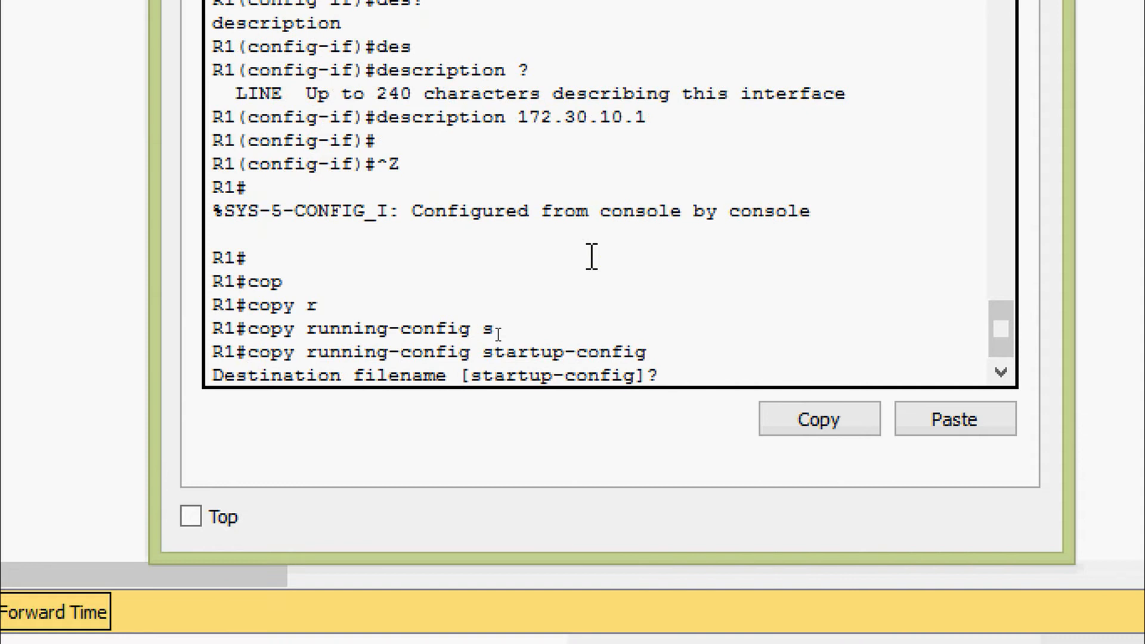
{"action": "key", "text": "Return"}
Page through R1's show run output, highlighting the G0/1 settings and vty line passwords.
{"action": "key", "text": "Return"}
{"action": "type", "text": "sh"}
{"action": "key", "text": "Tab"}
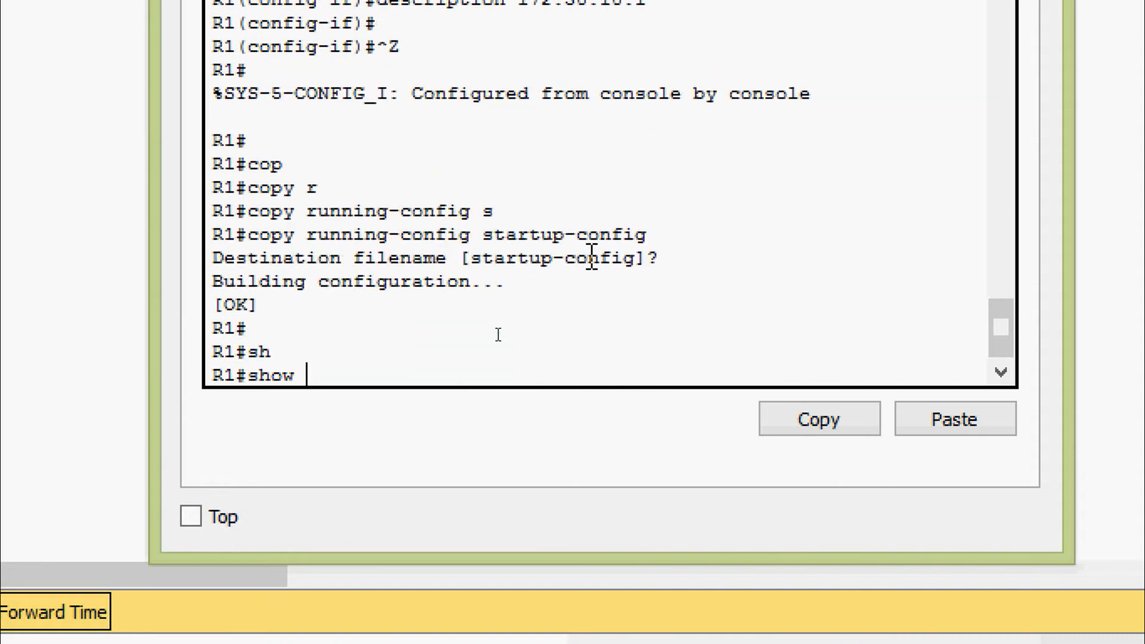
{"action": "type", "text": "run"}
{"action": "key", "text": "Return"}
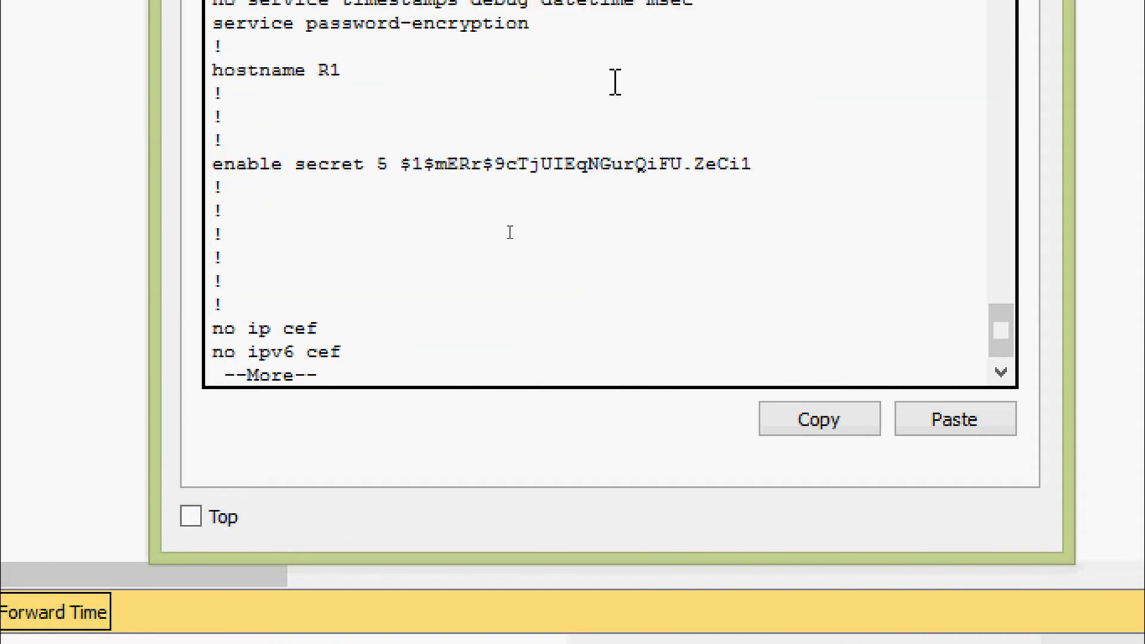
{"action": "key", "text": "space"}
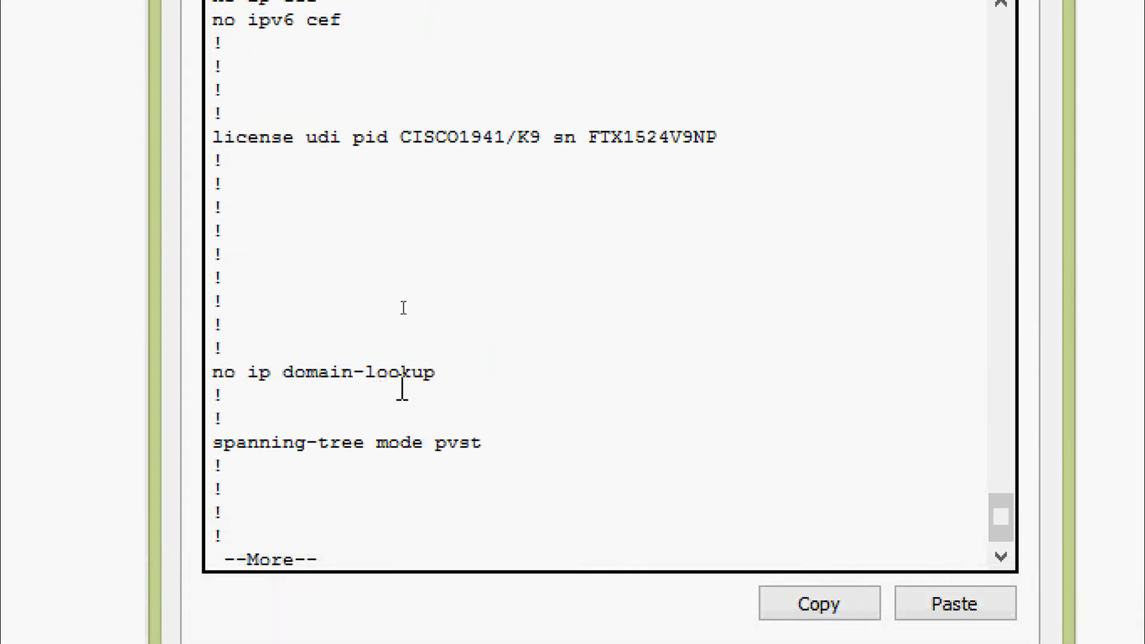
{"action": "key", "text": "space"}
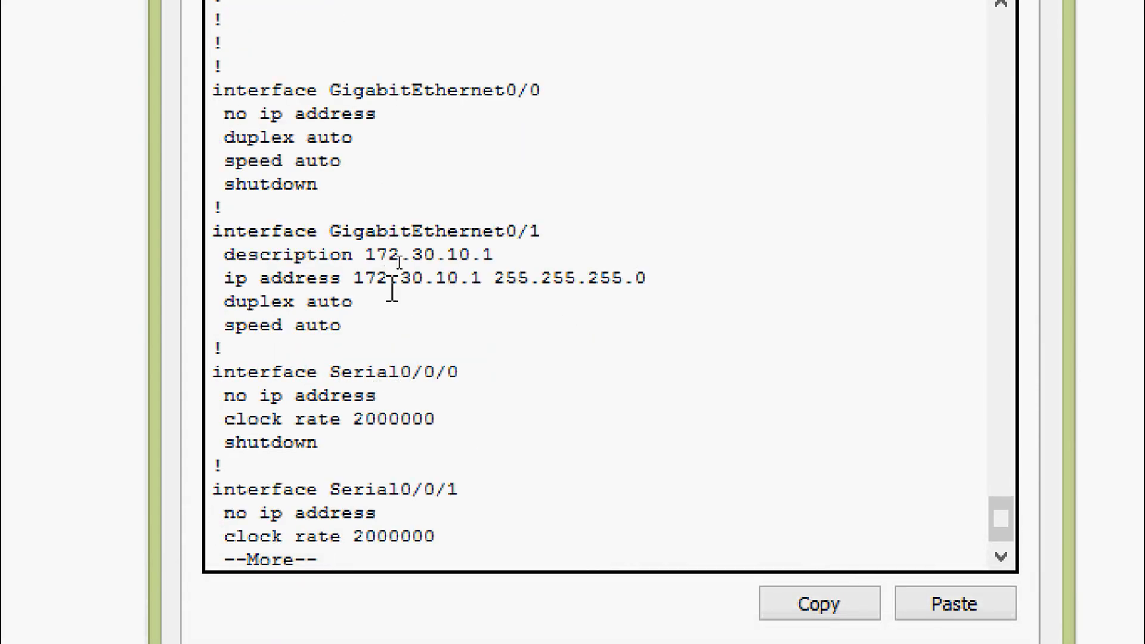
{"action": "left_click_drag", "start_coordinate": [302, 236], "coordinate": [629, 309]}
{"action": "key", "text": "space"}
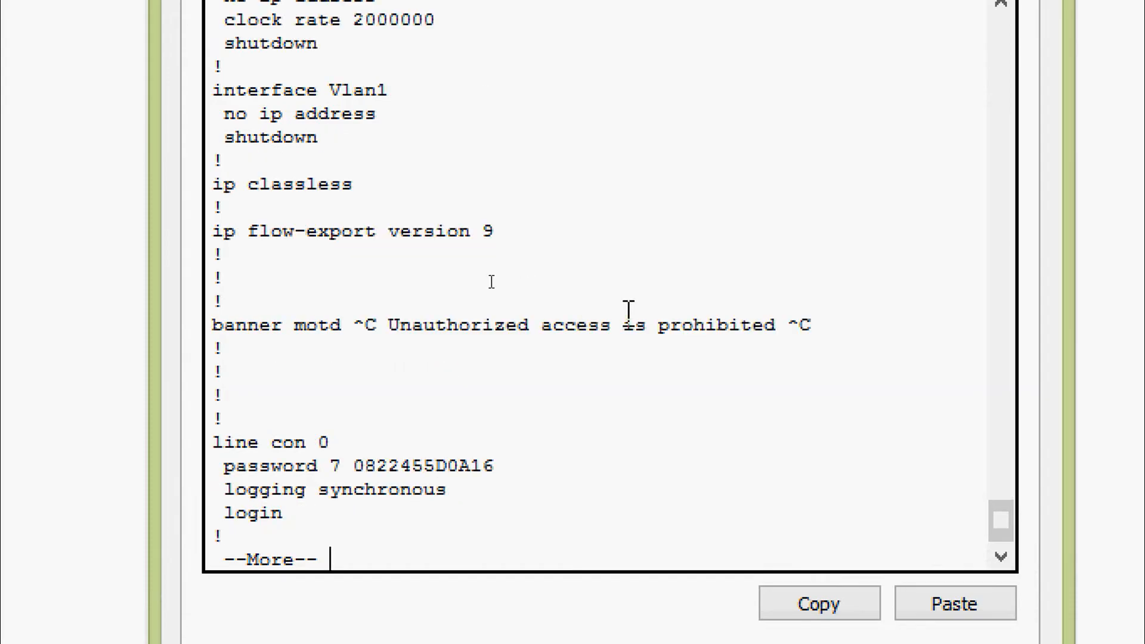
{"action": "key", "text": "space"}
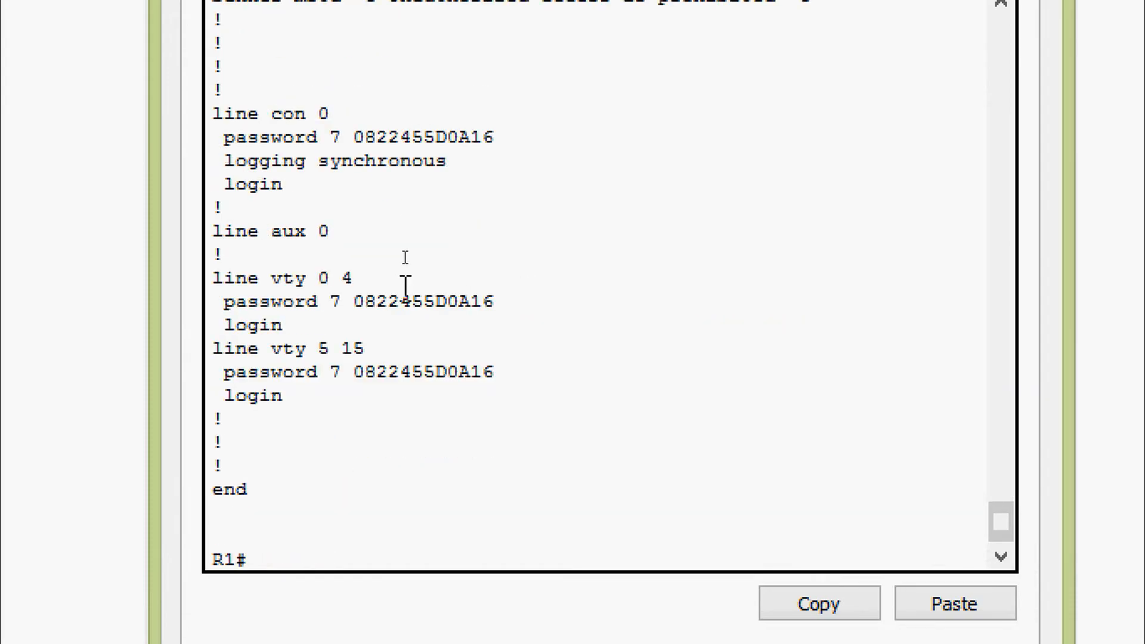
{"action": "scroll", "coordinate": [405, 285], "scroll_direction": "up", "scroll_amount": 2}
{"action": "left_click_drag", "start_coordinate": [215, 215], "coordinate": [478, 260]}
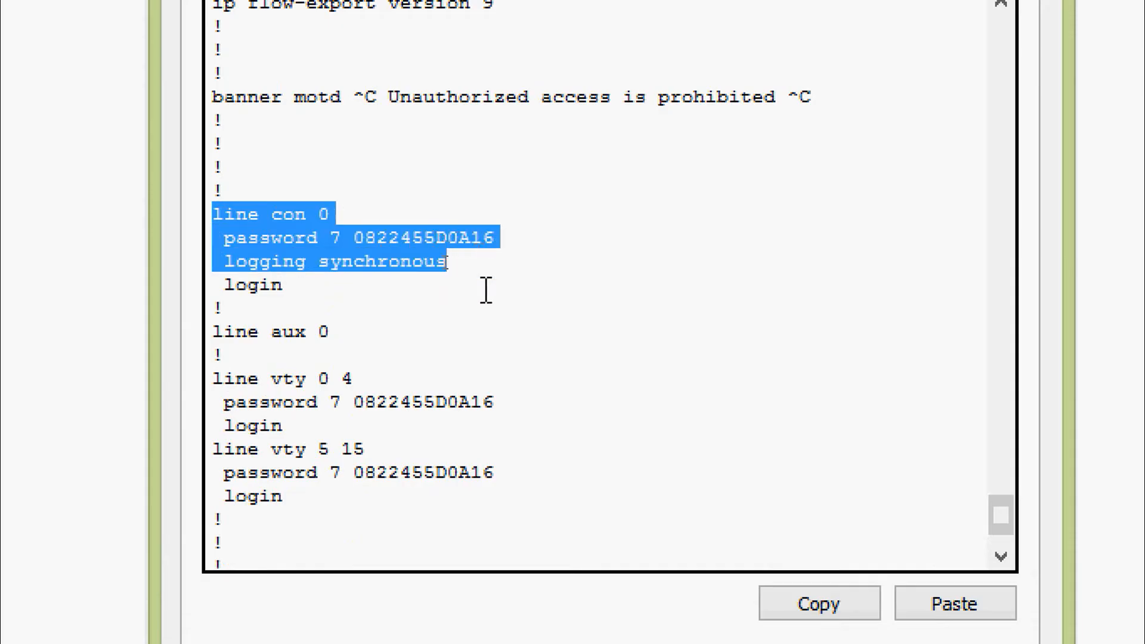
{"action": "left_click_drag", "start_coordinate": [214, 378], "coordinate": [506, 412]}
{"action": "scroll", "coordinate": [507, 428], "scroll_direction": "down", "scroll_amount": 2}
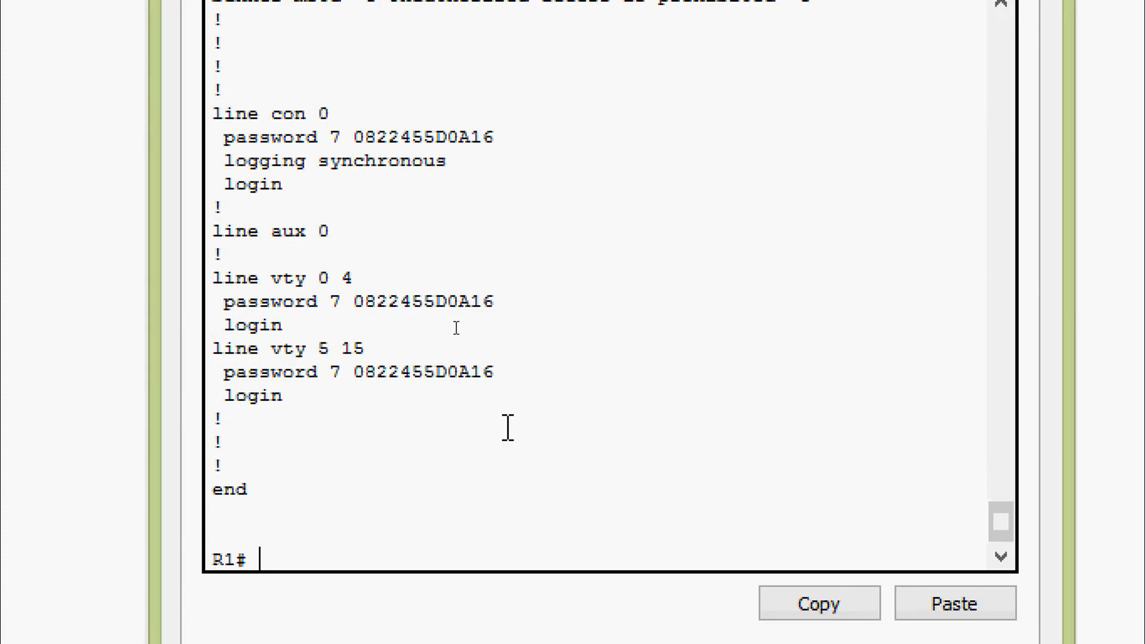
Close R1's window and select R1's serial address 10.1.1.1 in the PDF addressing table.
{"action": "left_click", "coordinate": [340, 535]}
{"action": "scroll", "coordinate": [340, 535], "scroll_direction": "up", "scroll_amount": 10}
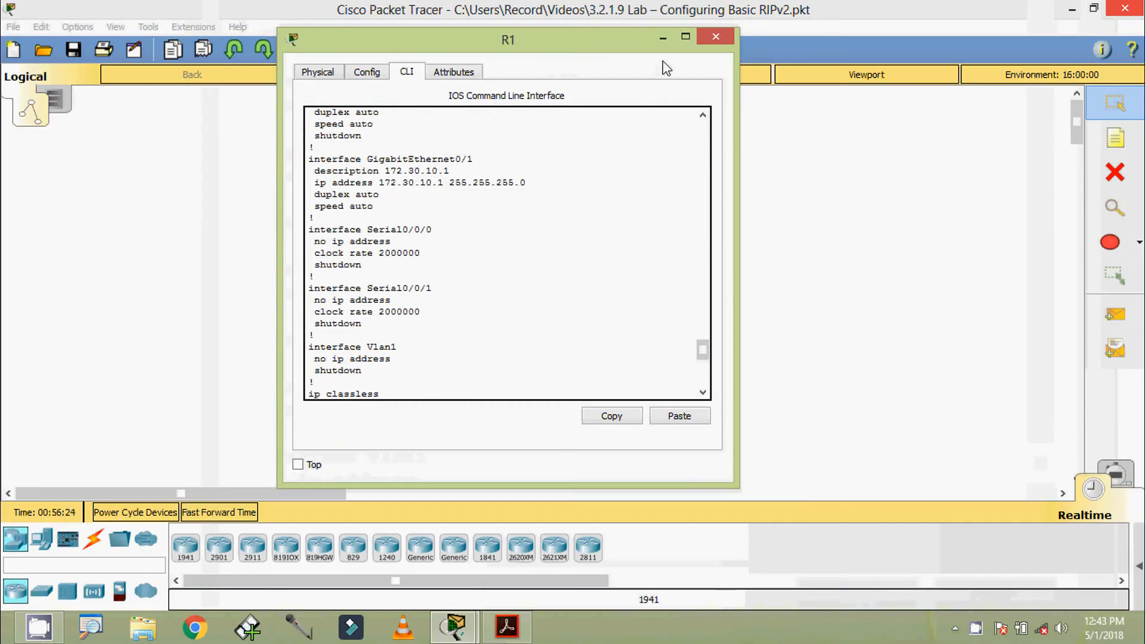
{"action": "left_click", "coordinate": [716, 37]}
{"action": "left_click", "coordinate": [507, 626]}
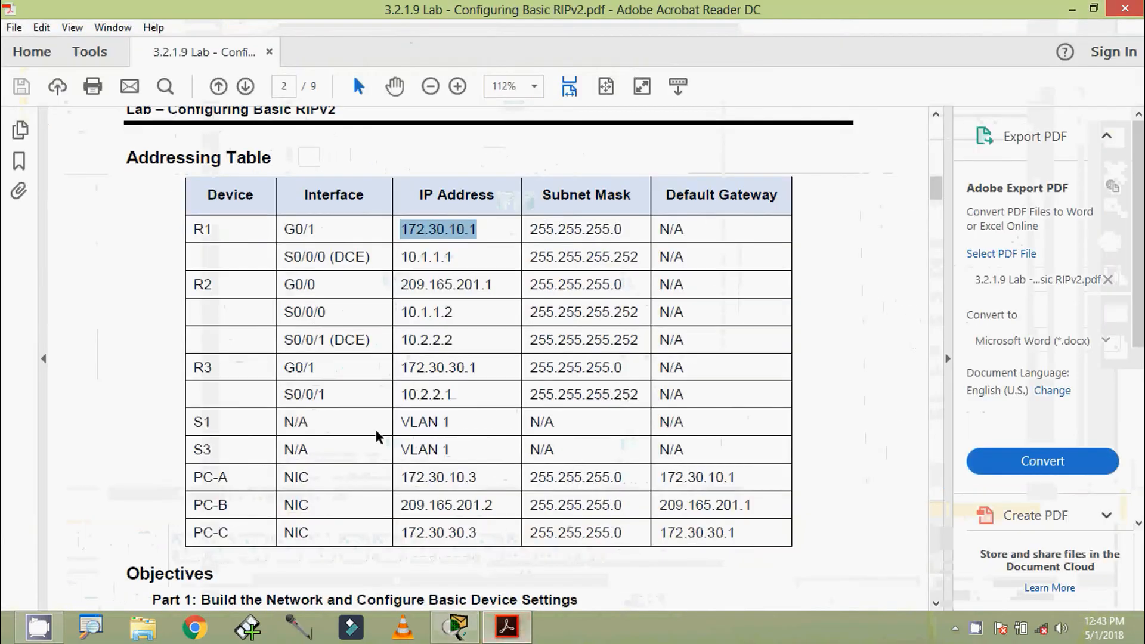
{"action": "left_click_drag", "start_coordinate": [401, 257], "coordinate": [459, 256]}
{"action": "key", "text": "ctrl+c"}
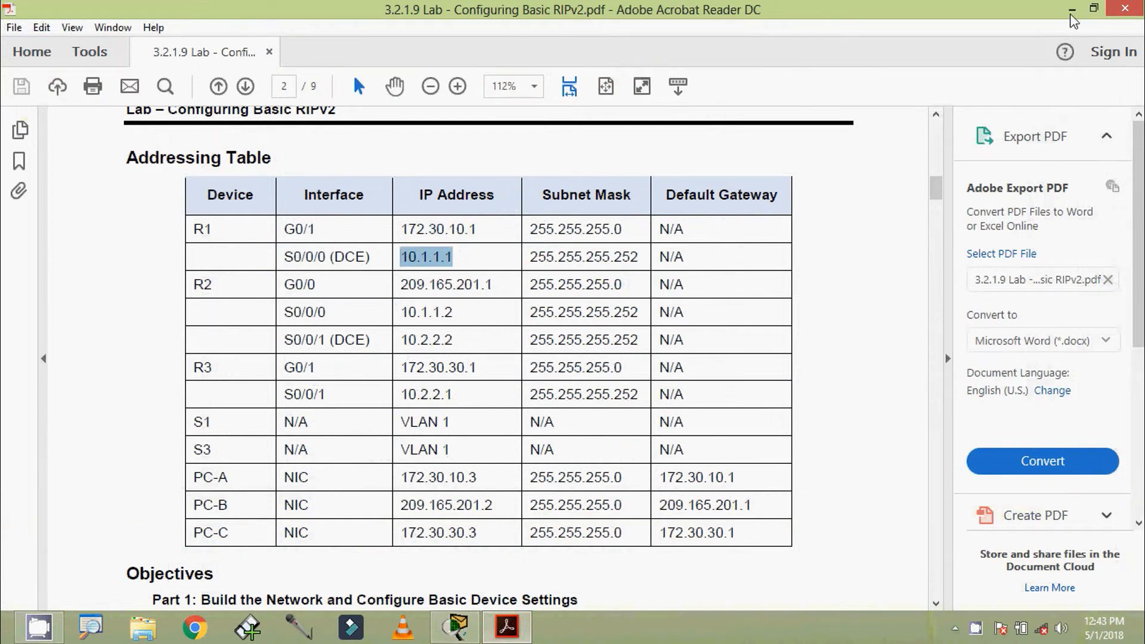
Minimize the PDF and reopen R1's command line in Packet Tracer.
{"action": "left_click", "coordinate": [1072, 9]}
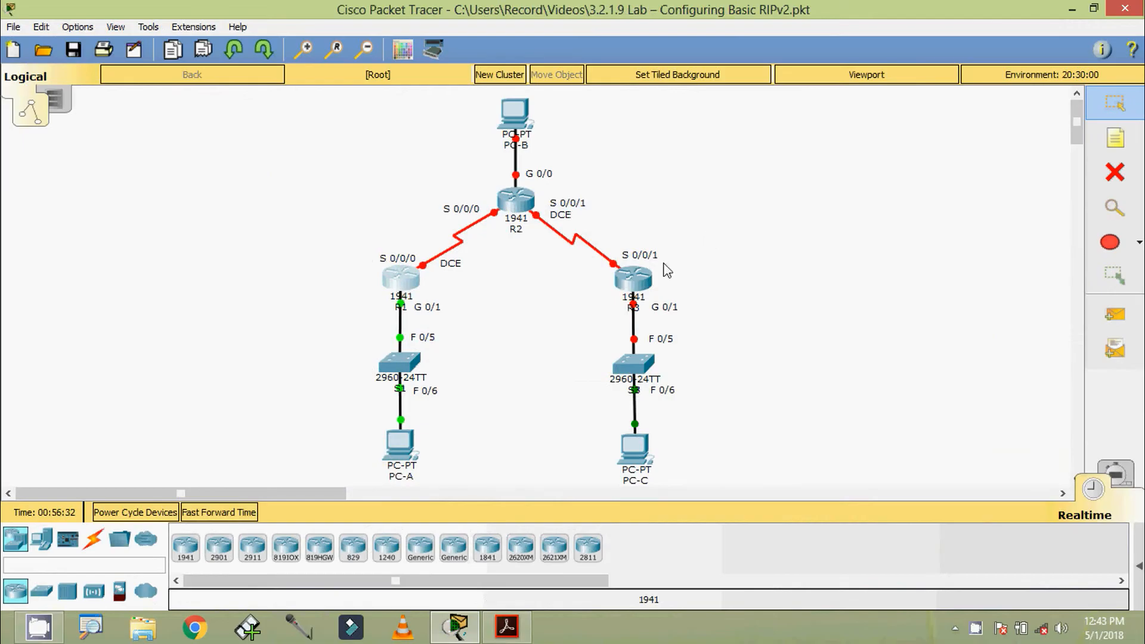
{"action": "left_click", "coordinate": [401, 282]}
{"action": "left_click_drag", "start_coordinate": [544, 120], "coordinate": [561, 83]}
{"action": "scroll", "coordinate": [531, 256], "scroll_direction": "down", "scroll_amount": 2}
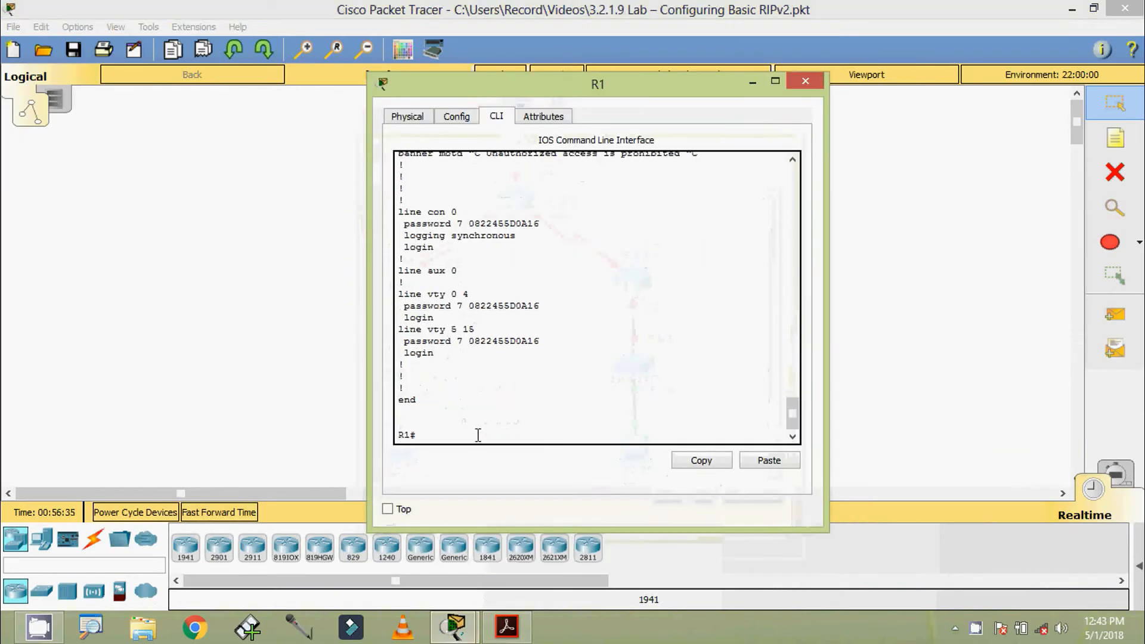
{"action": "left_click", "coordinate": [471, 439]}
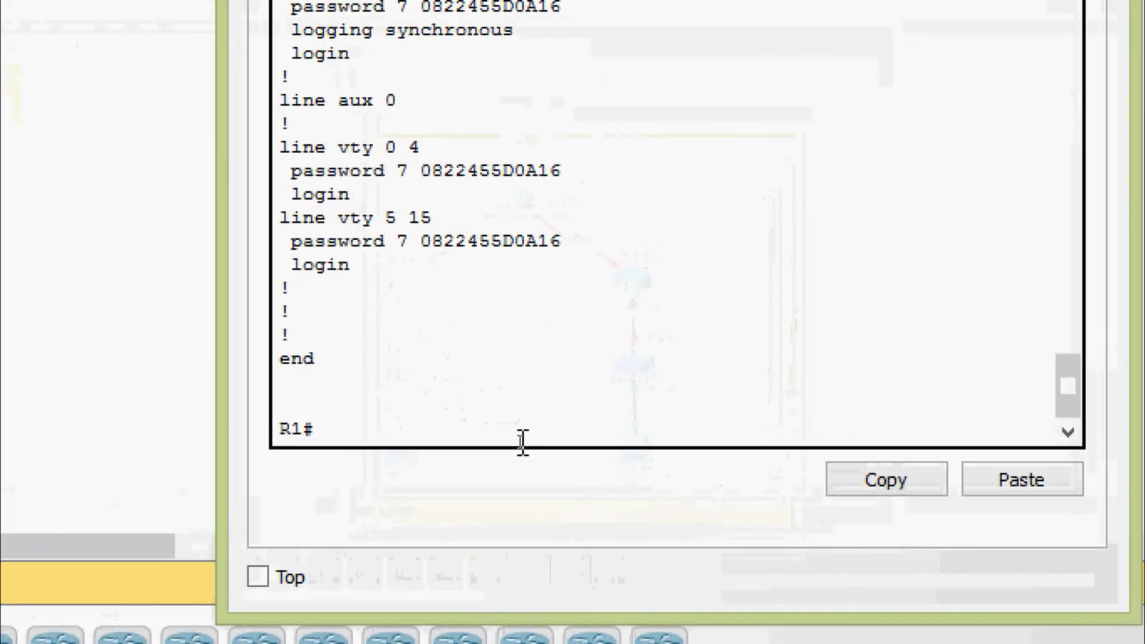
Enter global configuration and select interface Serial0/0/0 on R1.
{"action": "type", "text": "conf"}
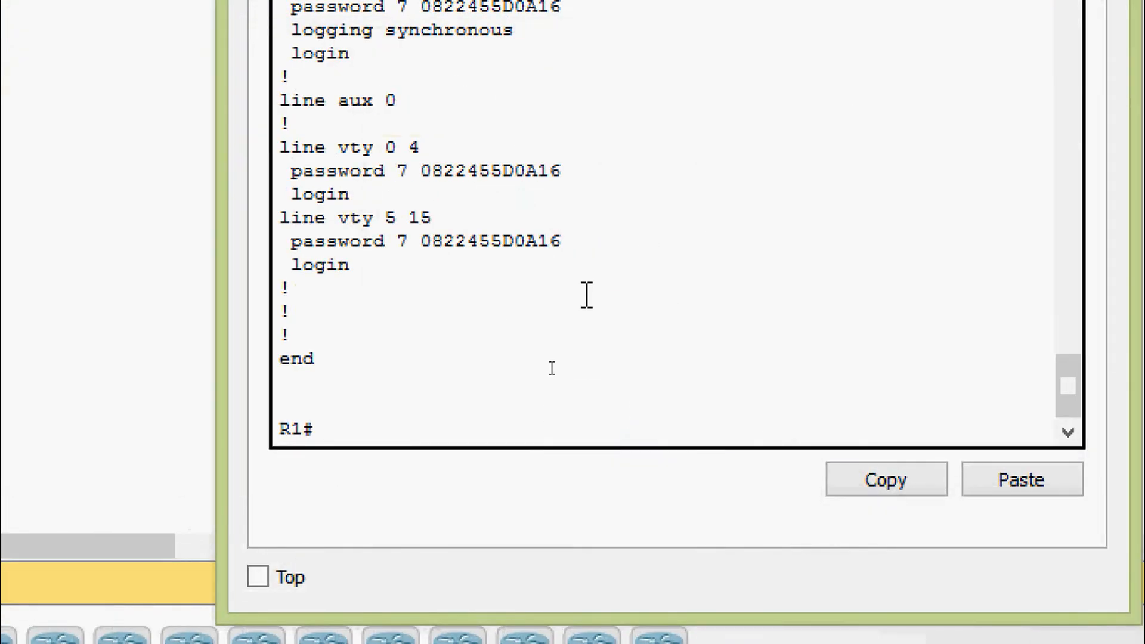
{"action": "key", "text": "Tab"}
{"action": "type", "text": "t"}
{"action": "key", "text": "Tab"}
{"action": "key", "text": "Return"}
{"action": "key", "text": "Return"}
{"action": "type", "text": "inter"}
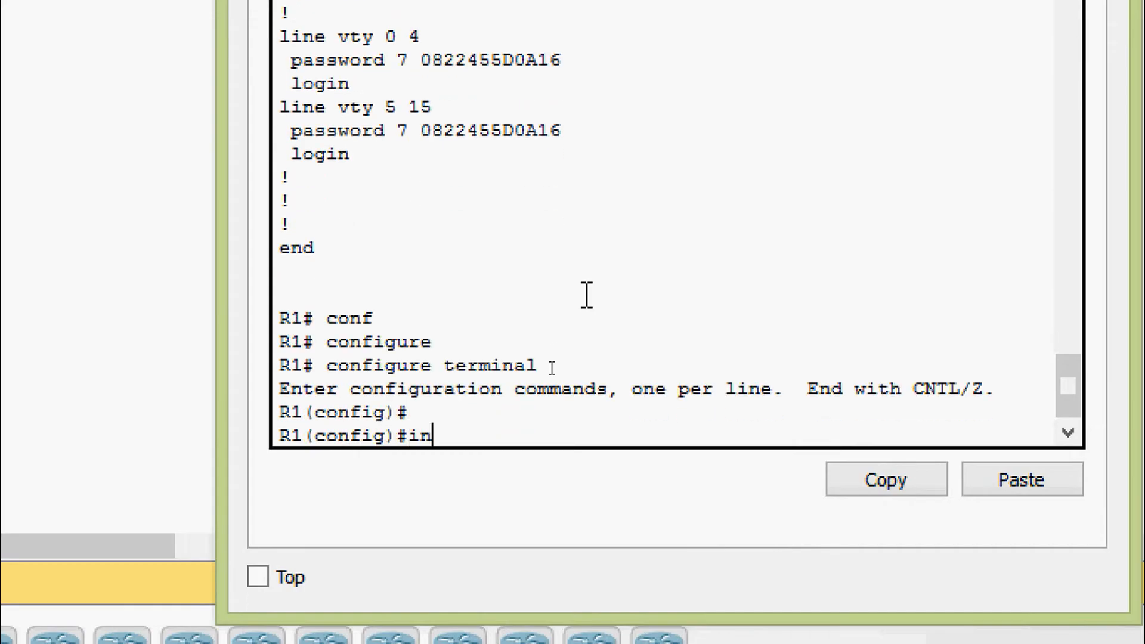
{"action": "key", "text": "Tab"}
{"action": "type", "text": "ser"}
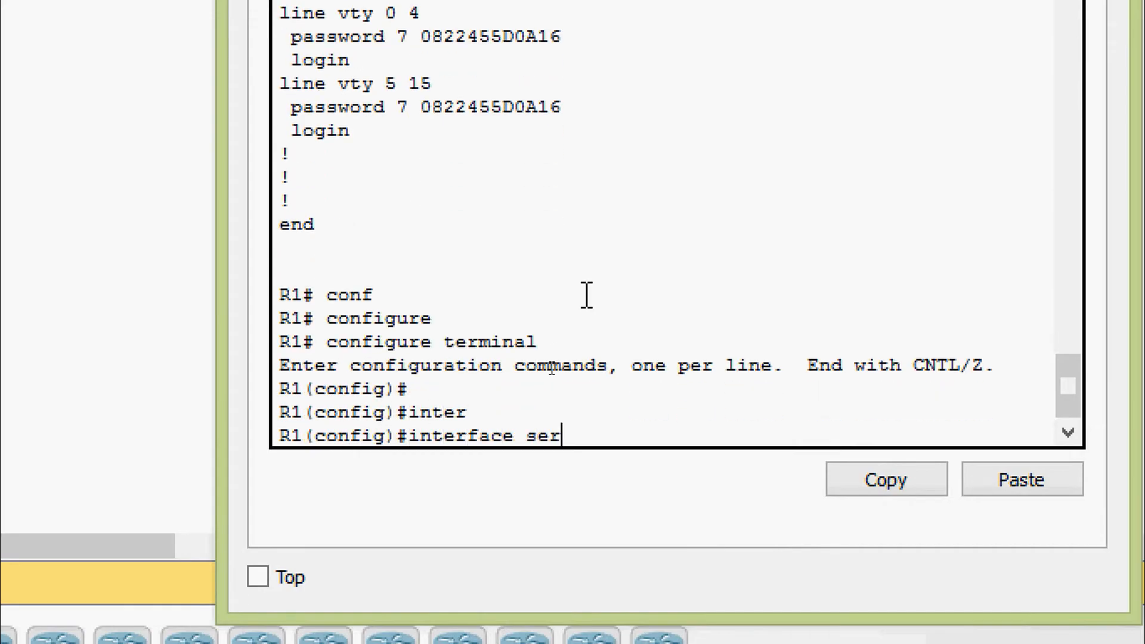
{"action": "key", "text": "Tab"}
{"action": "type", "text": "0/0/0"}
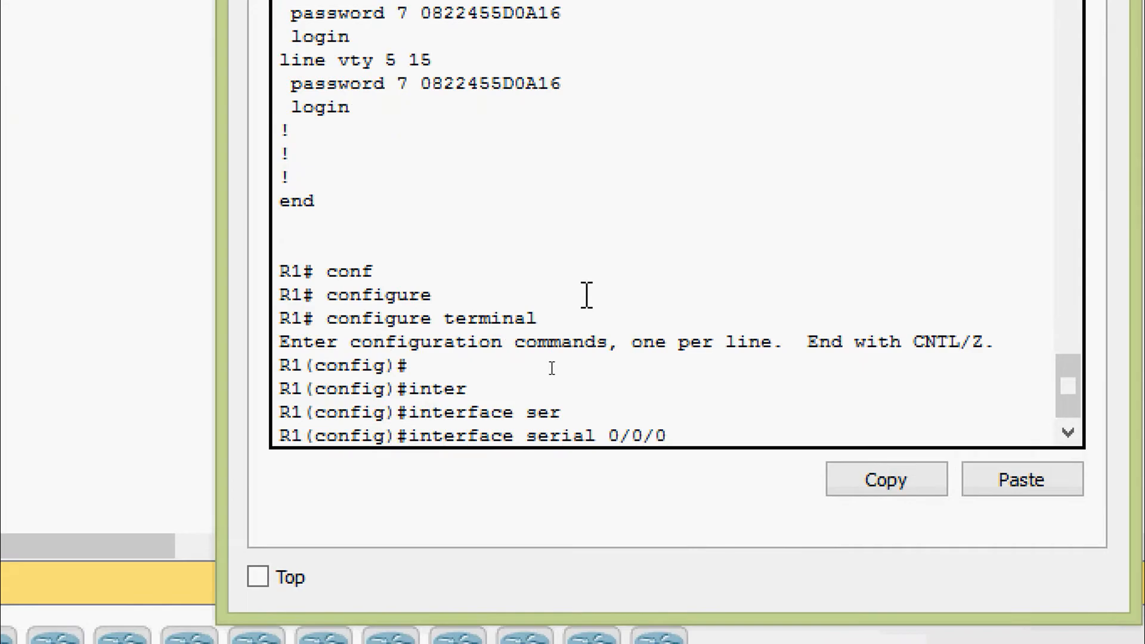
{"action": "key", "text": "Return"}
Assign the address 10.1.1.1 255.255.255.252 to Serial0/0/0.
{"action": "type", "text": "ip ad"}
{"action": "key", "text": "Tab"}
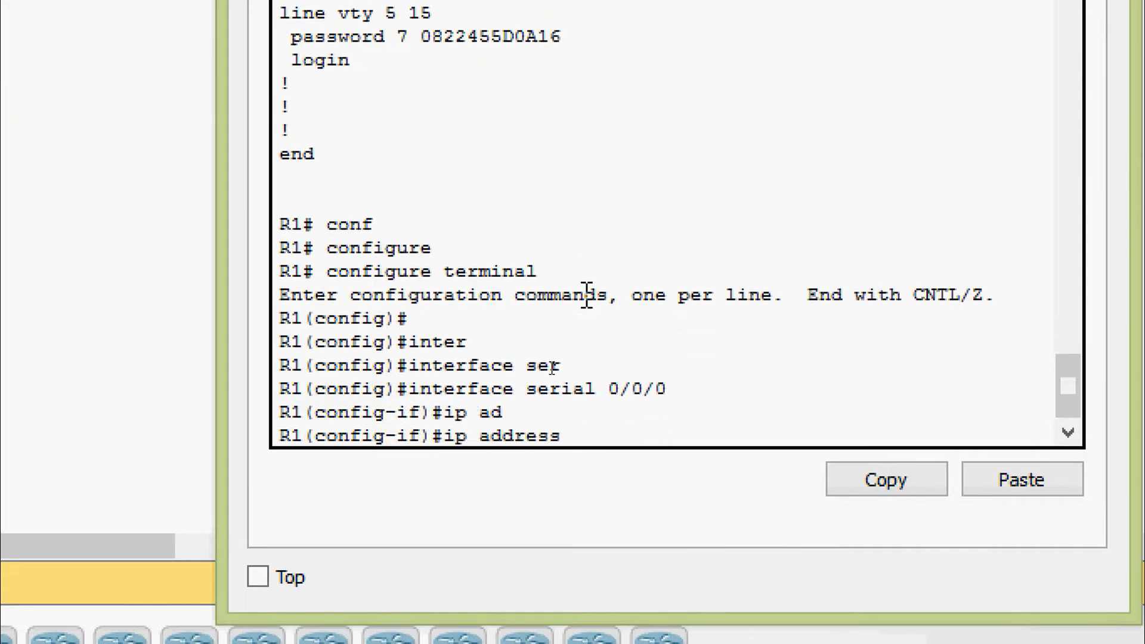
{"action": "right_click", "coordinate": [597, 426]}
{"action": "left_click", "coordinate": [616, 483]}
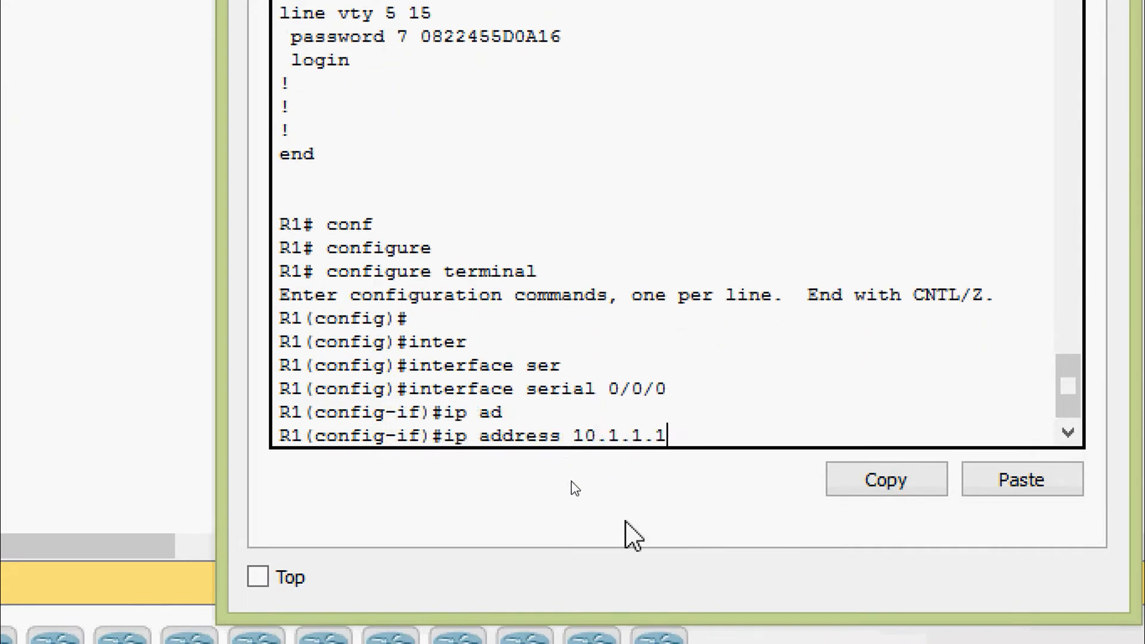
{"action": "type", "text": "?255"}
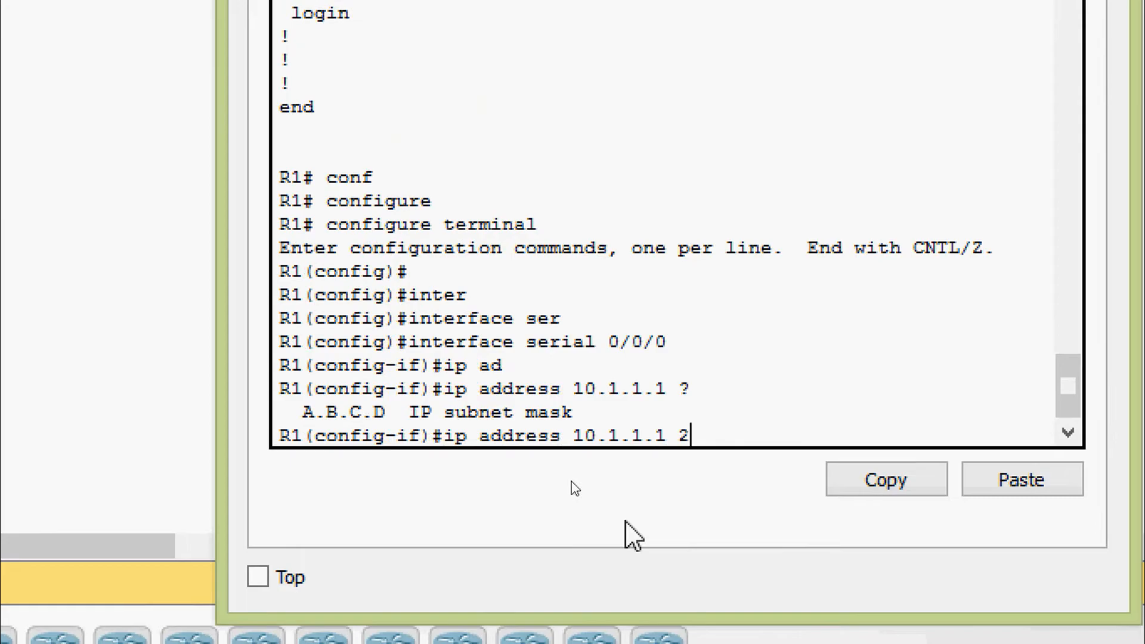
{"action": "type", "text": ".255.255.252"}
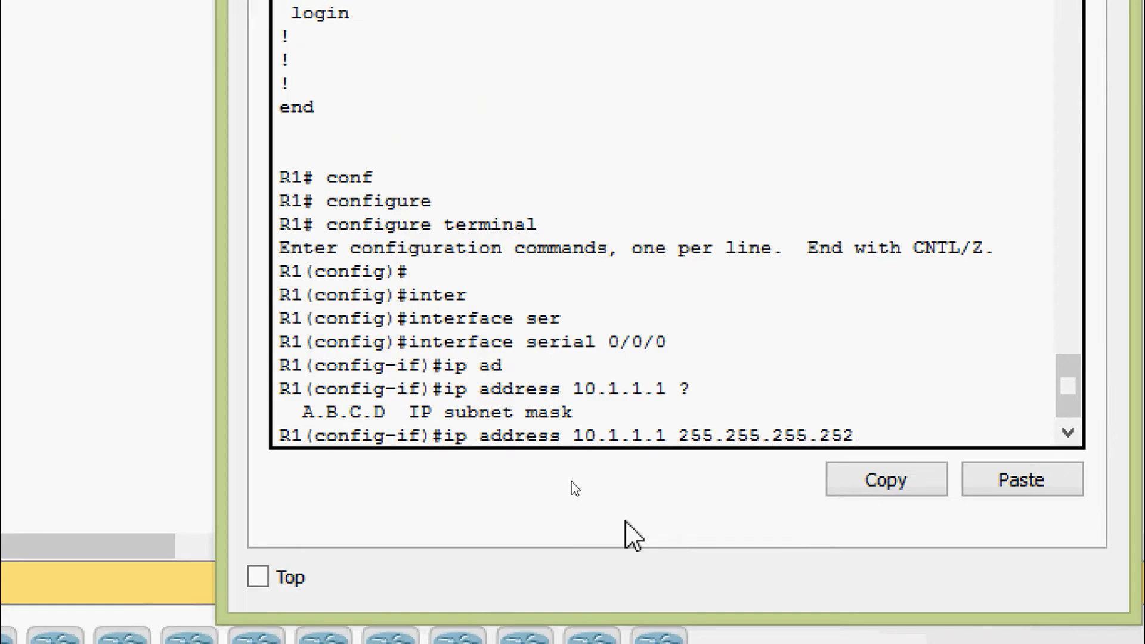
{"action": "key", "text": "Return"}
{"action": "key", "text": "Return"}
Enable Serial0/0/0 with no shutdown and set its description to 10.1.1.1.
{"action": "type", "text": "no shu"}
{"action": "key", "text": "Tab"}
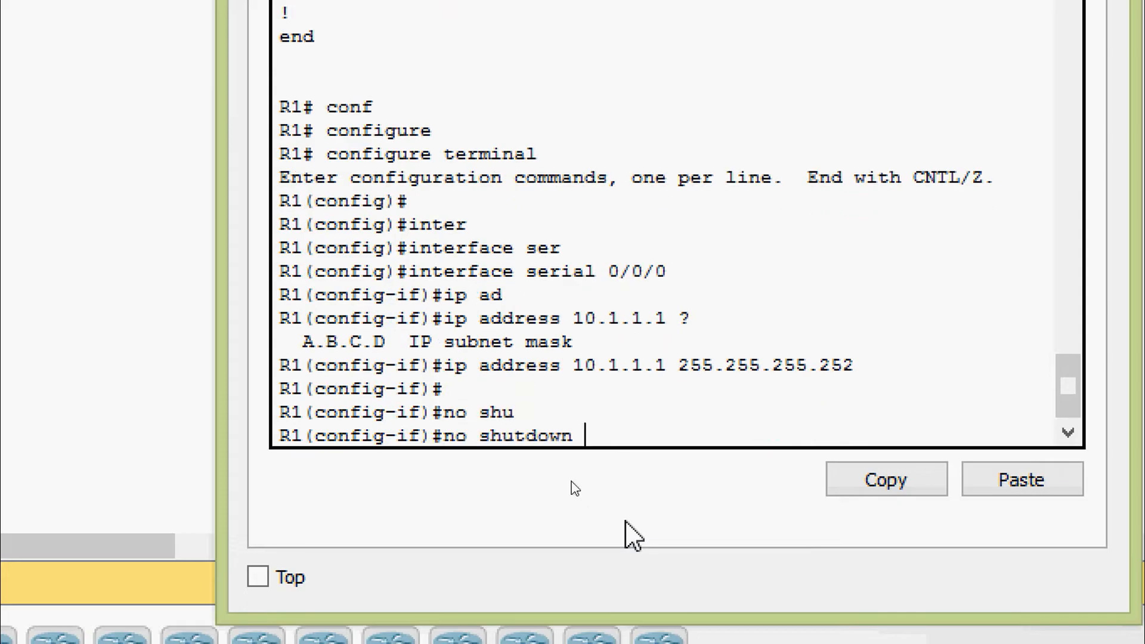
{"action": "key", "text": "Return"}
{"action": "key", "text": "Return"}
{"action": "key", "text": "Return"}
{"action": "type", "text": "desc"}
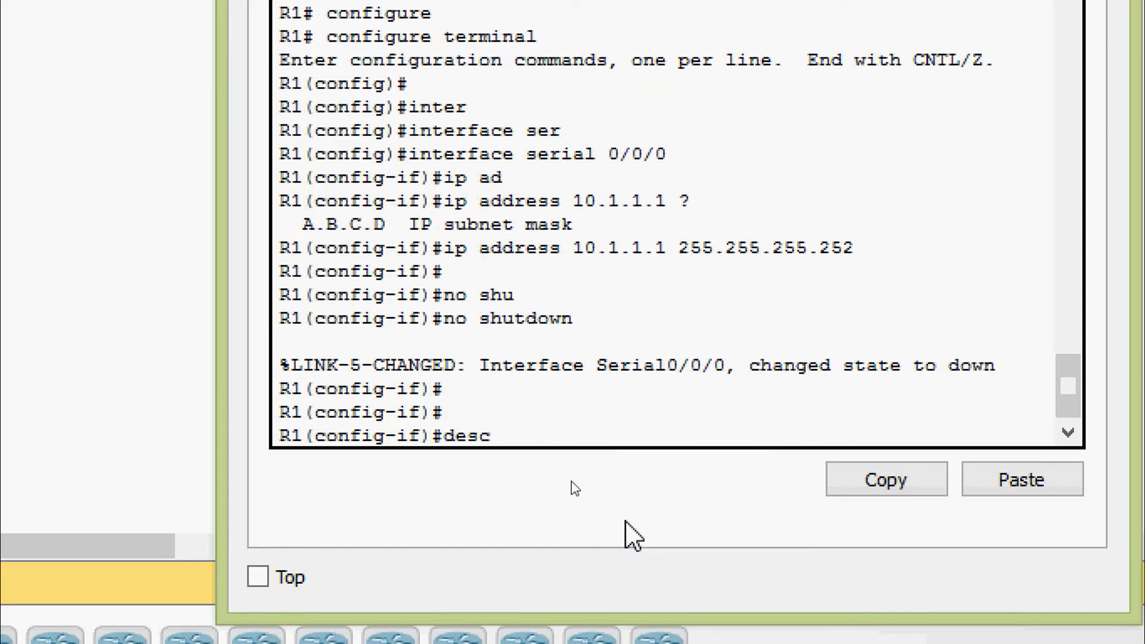
{"action": "key", "text": "Tab"}
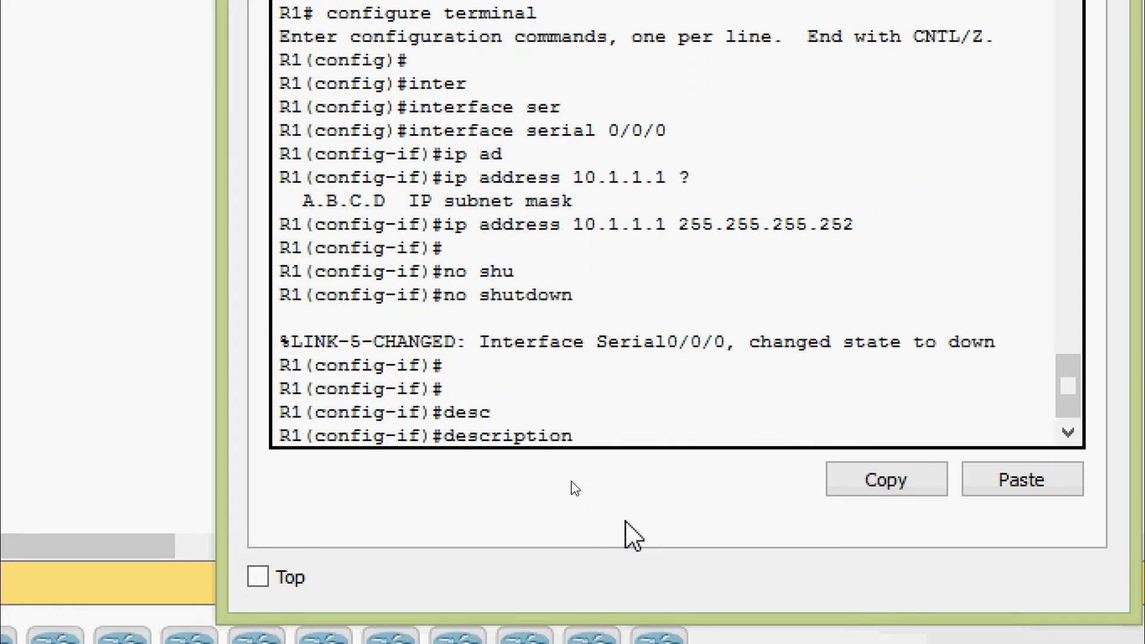
{"action": "right_click", "coordinate": [603, 441]}
{"action": "left_click", "coordinate": [628, 497]}
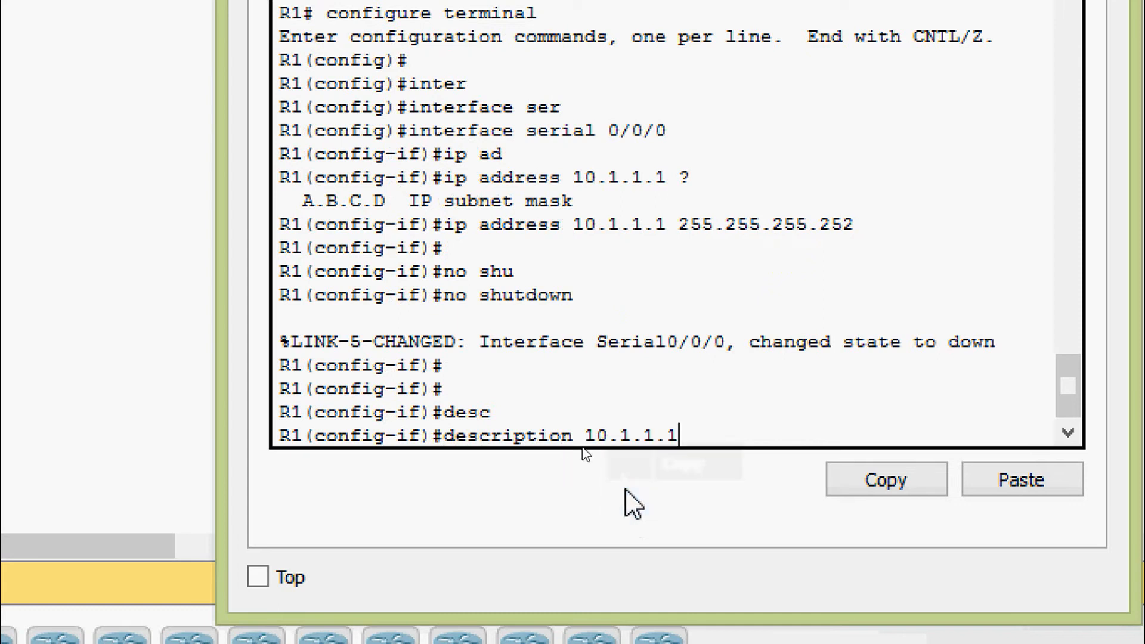
{"action": "key", "text": "Return"}
{"action": "key", "text": "Return"}
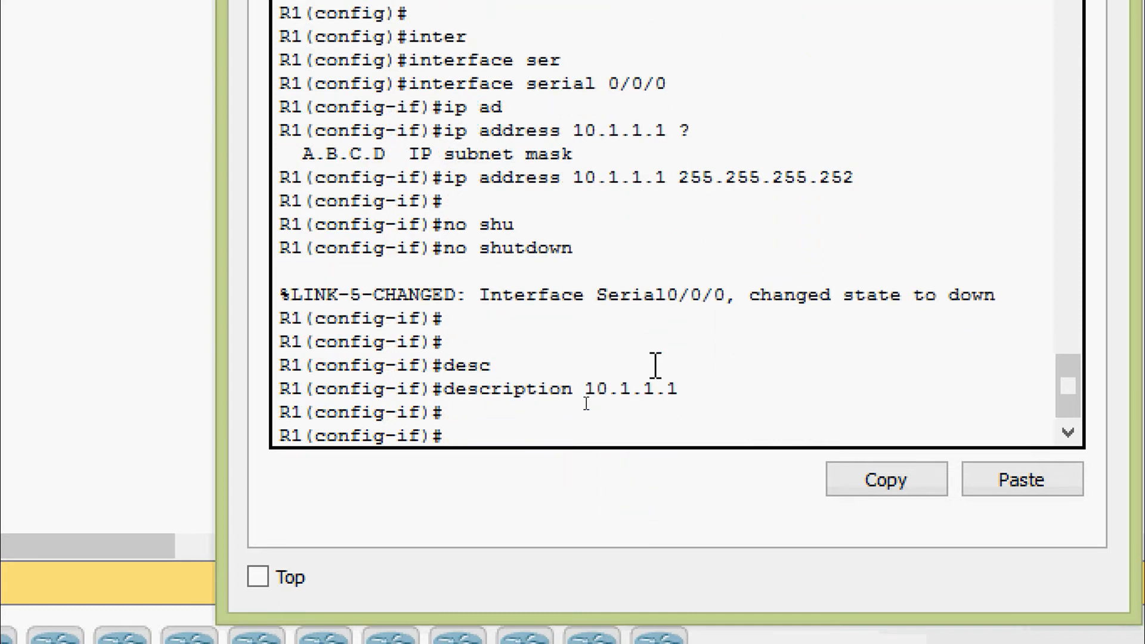
After checking the addressing table, switch back to Packet Tracer and reopen R1's window.
{"action": "key", "text": "Return"}
{"action": "key", "text": "Return"}
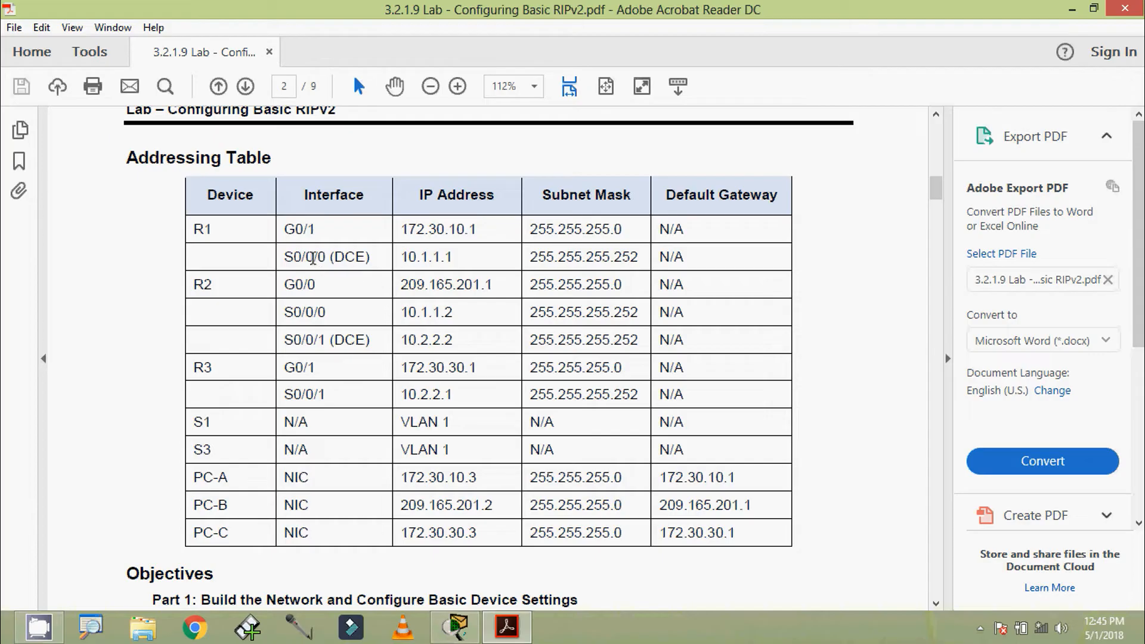
{"action": "left_click", "coordinate": [459, 625]}
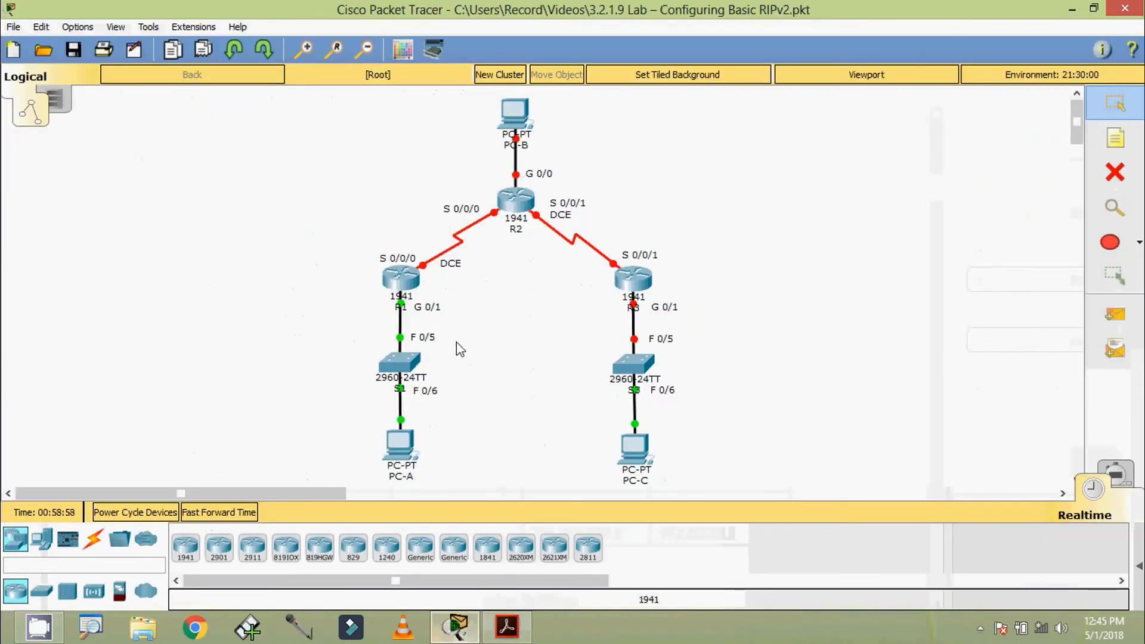
{"action": "left_click", "coordinate": [401, 277]}
Show R1's running config and highlight the Serial0/0/0 entry and its clock rate 2000000.
{"action": "left_click_drag", "start_coordinate": [499, 112], "coordinate": [507, 83]}
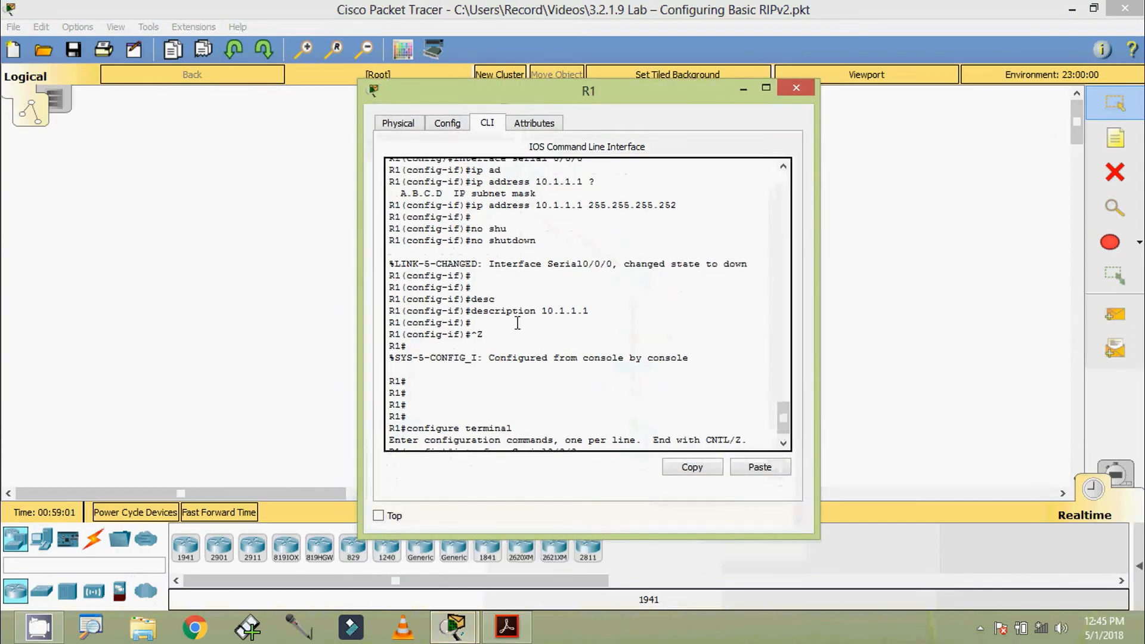
{"action": "left_click", "coordinate": [544, 375]}
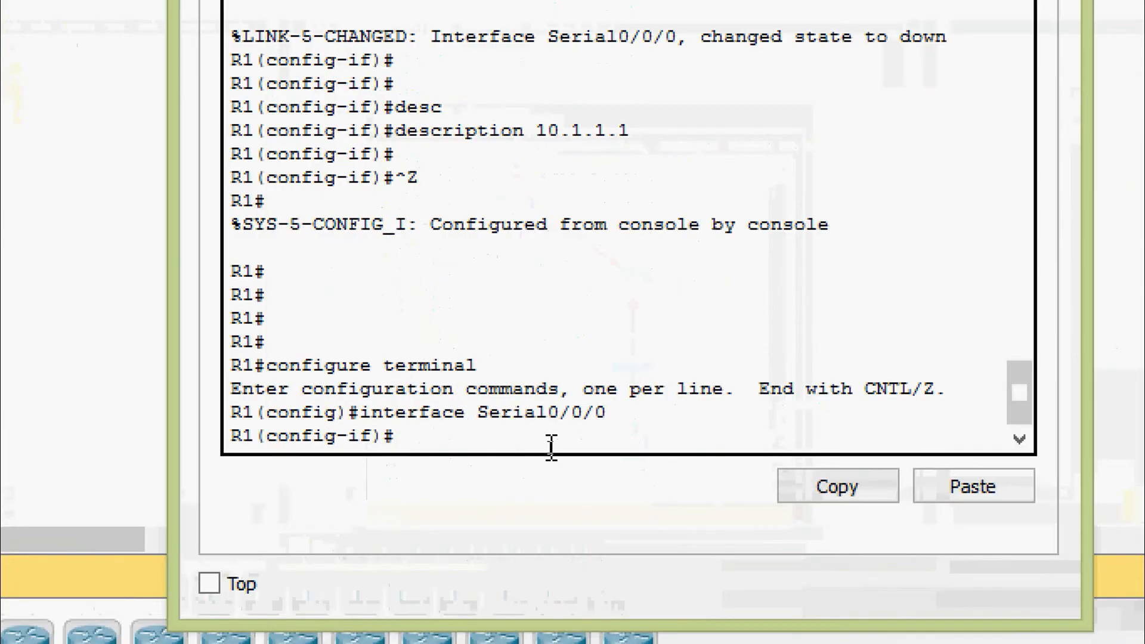
{"action": "key", "text": "ctrl+z"}
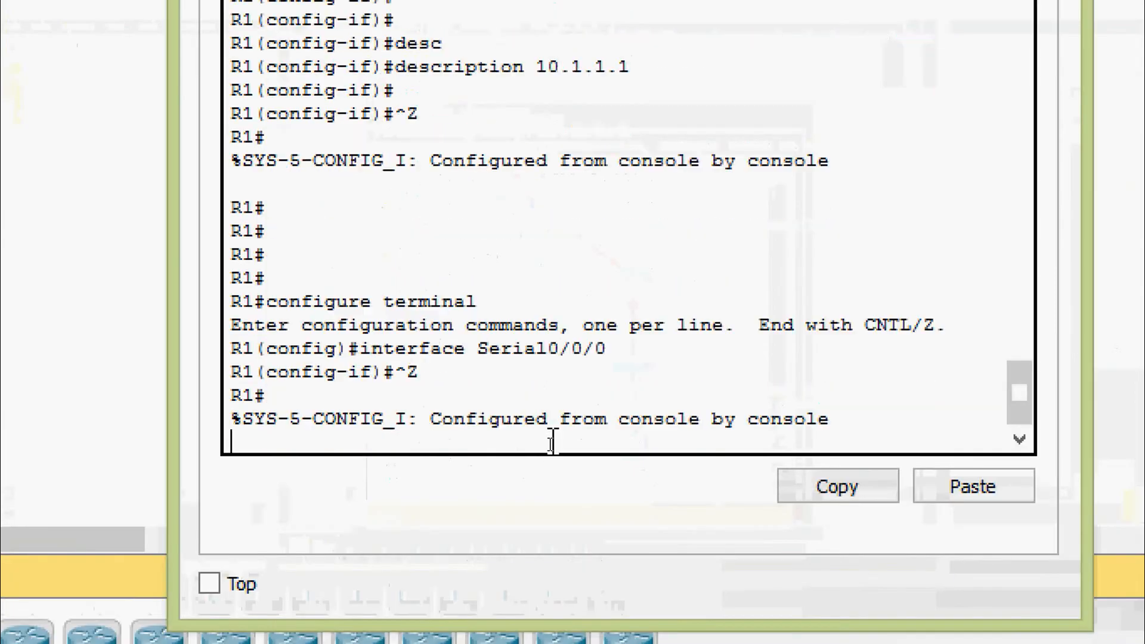
{"action": "key", "text": "Return"}
{"action": "key", "text": "Return"}
{"action": "type", "text": "sh"}
{"action": "key", "text": "Tab"}
{"action": "type", "text": "q"}
{"action": "key", "text": "BackSpace"}
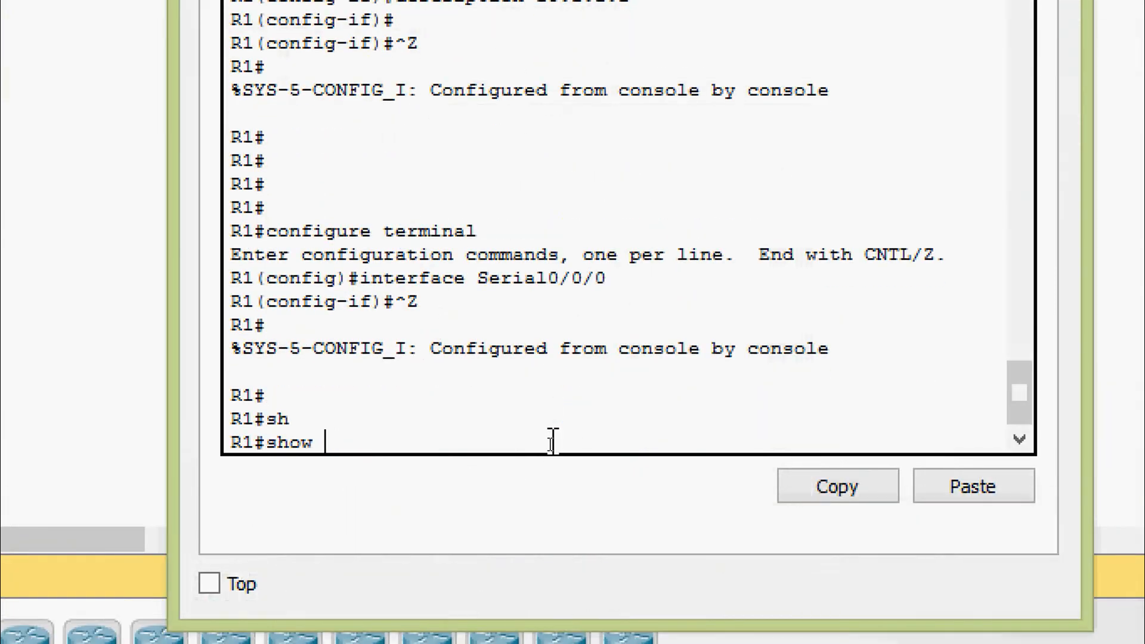
{"action": "type", "text": "ru"}
{"action": "key", "text": "Tab"}
{"action": "key", "text": "Return"}
{"action": "key", "text": "space"}
{"action": "key", "text": "space"}
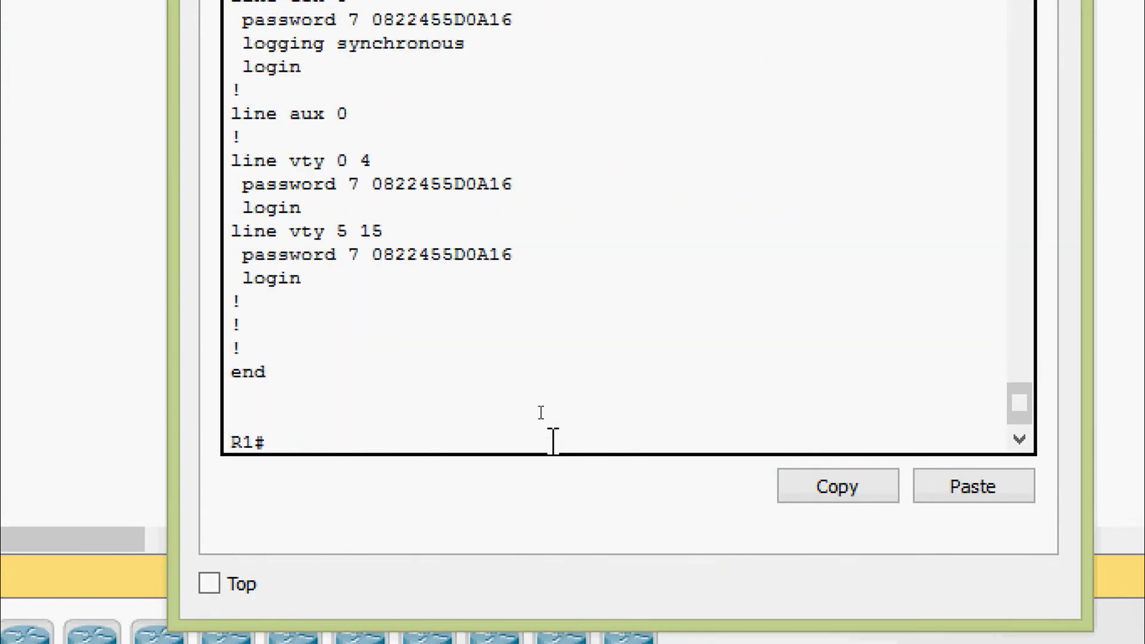
{"action": "scroll", "coordinate": [446, 220], "scroll_direction": "up", "scroll_amount": 10}
{"action": "scroll", "coordinate": [441, 181], "scroll_direction": "up", "scroll_amount": 2}
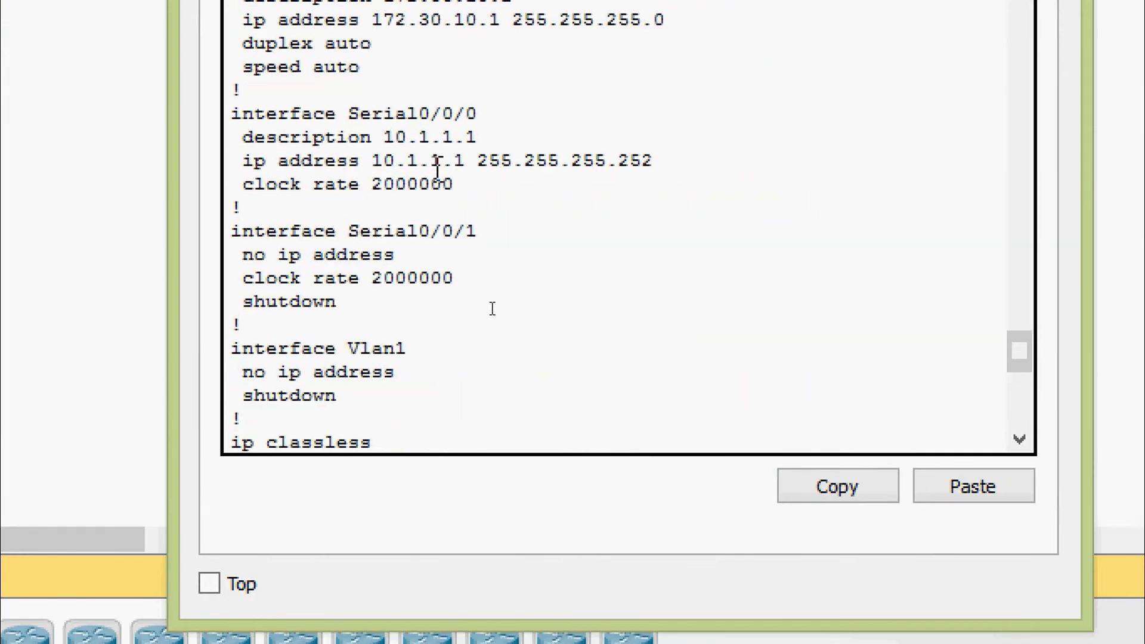
{"action": "left_click_drag", "start_coordinate": [230, 114], "coordinate": [499, 111]}
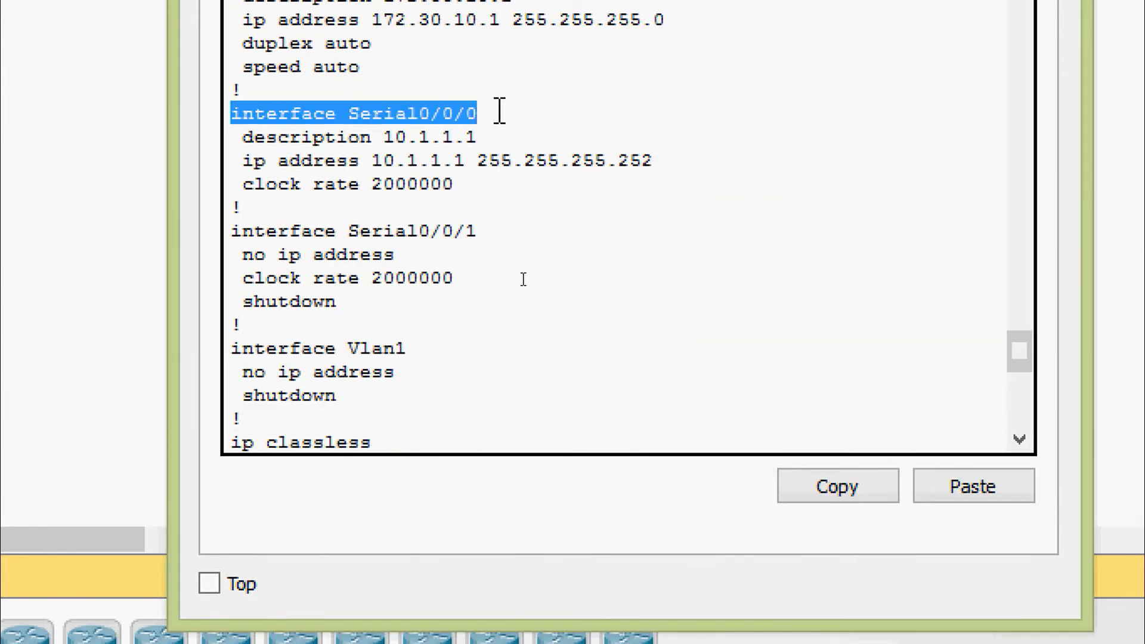
{"action": "left_click_drag", "start_coordinate": [240, 185], "coordinate": [461, 191]}
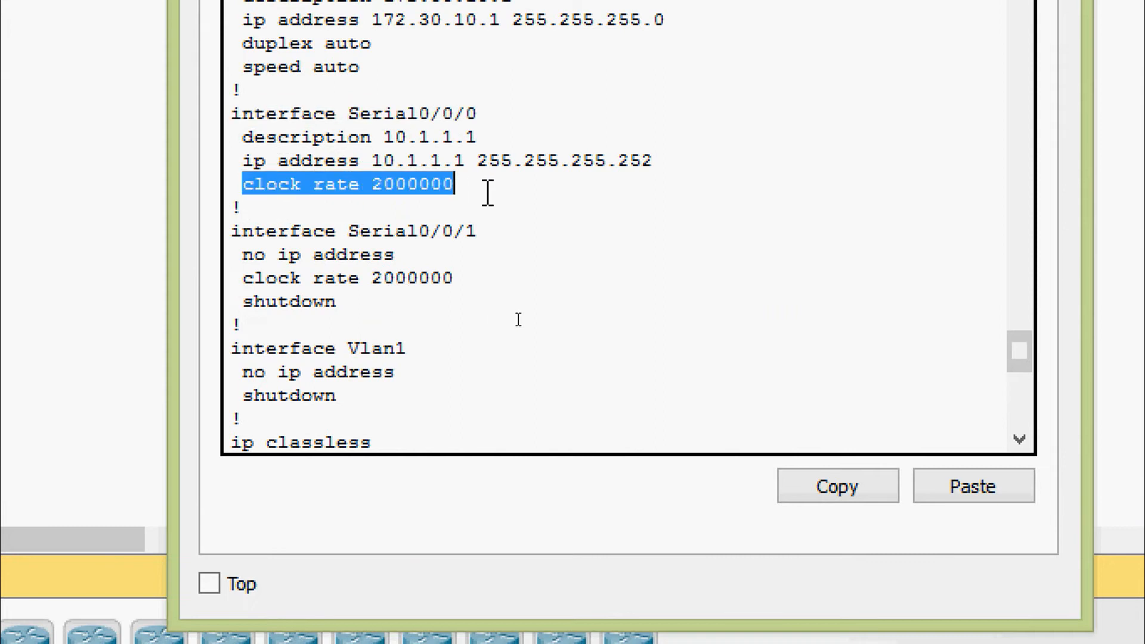
{"action": "left_click", "coordinate": [488, 185]}
Save R1's running configuration to startup-config.
{"action": "key", "text": "Return"}
{"action": "key", "text": "Return"}
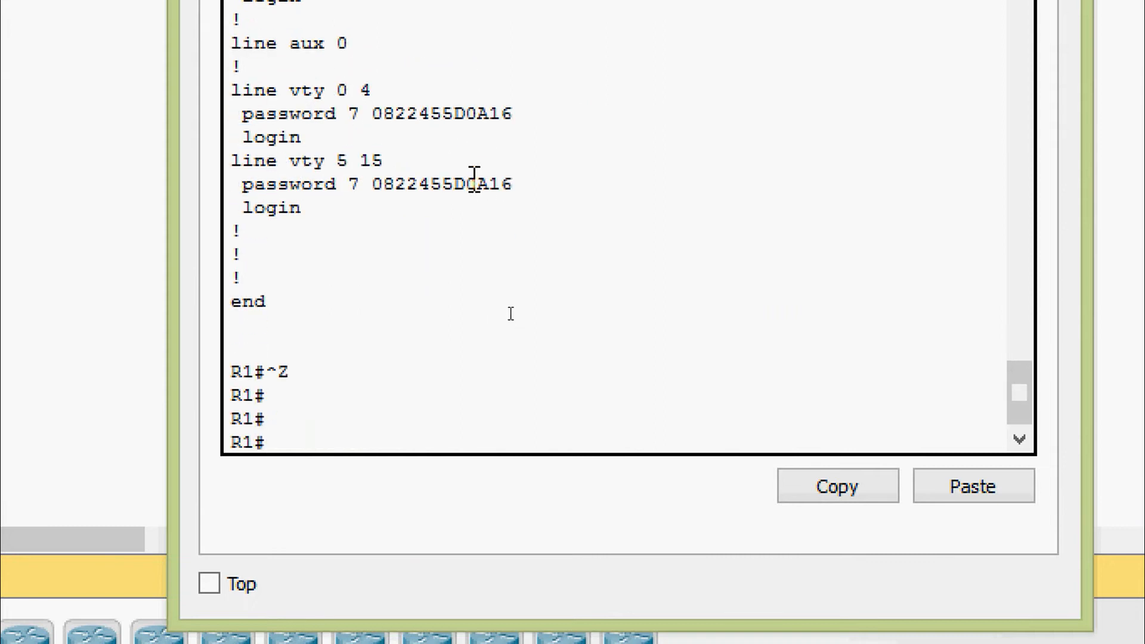
{"action": "type", "text": "cop"}
{"action": "key", "text": "Tab"}
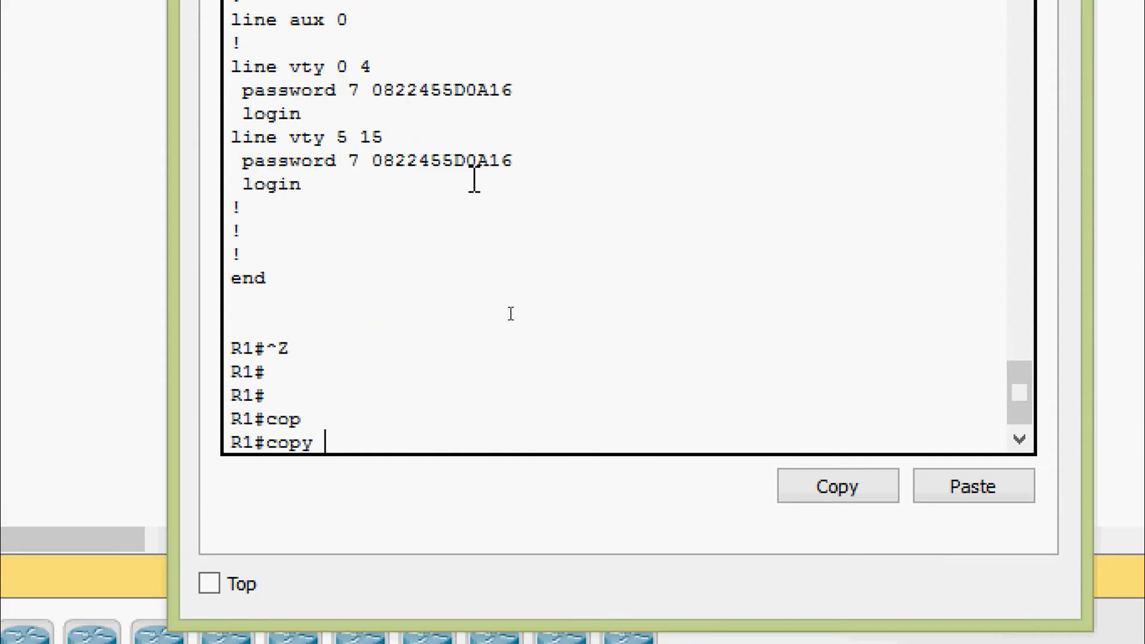
{"action": "type", "text": "r"}
{"action": "key", "text": "Tab"}
{"action": "type", "text": "st"}
{"action": "key", "text": "Tab"}
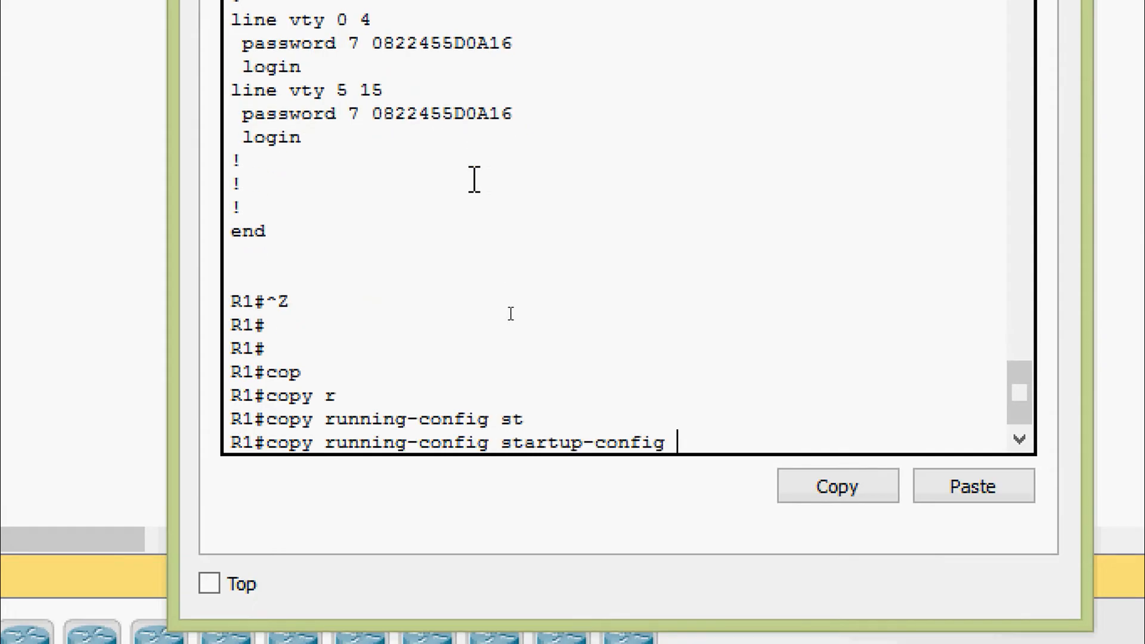
{"action": "key", "text": "Return"}
{"action": "key", "text": "Return"}
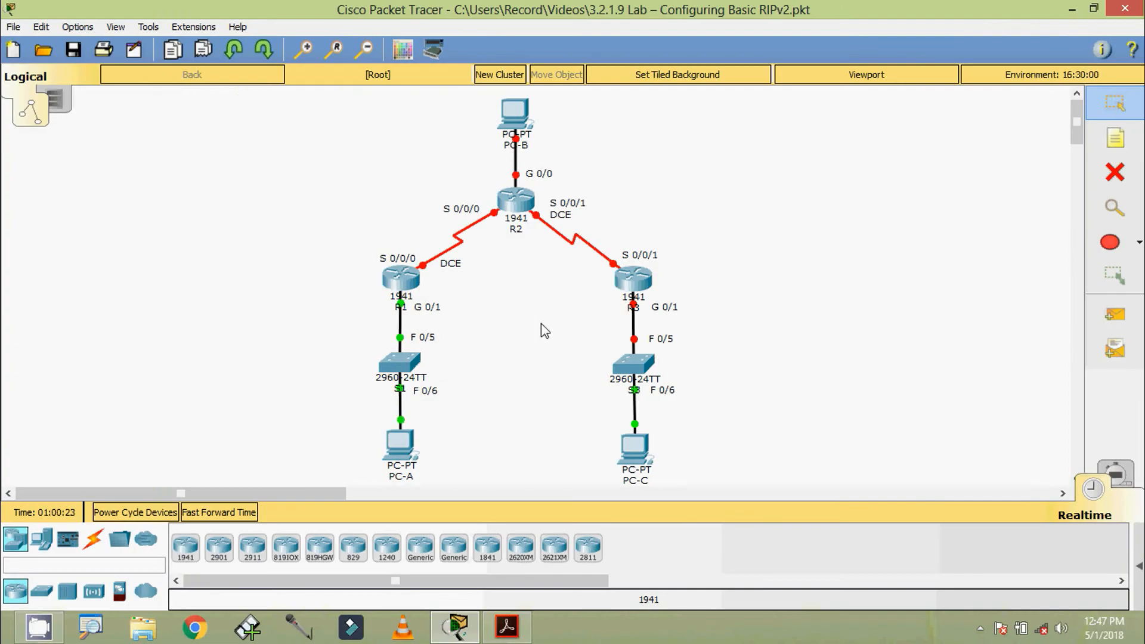
Open R2's CLI, skip the initial configuration dialog, and enter global configuration mode.
{"action": "left_click", "coordinate": [517, 204]}
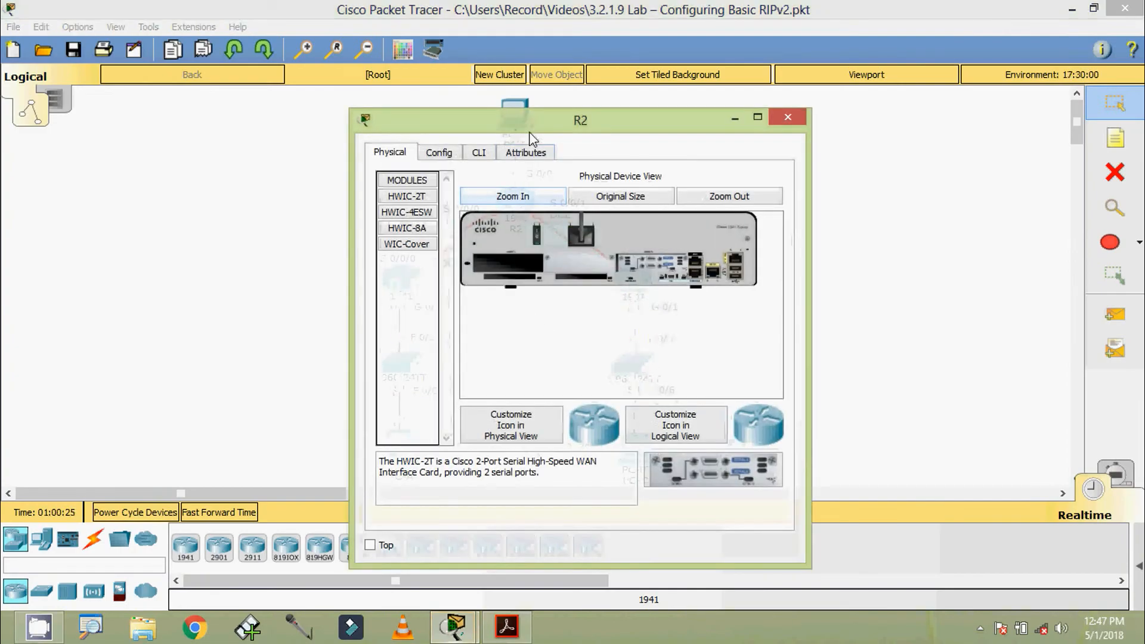
{"action": "left_click", "coordinate": [496, 114]}
{"action": "left_click_drag", "start_coordinate": [519, 71], "coordinate": [522, 50]}
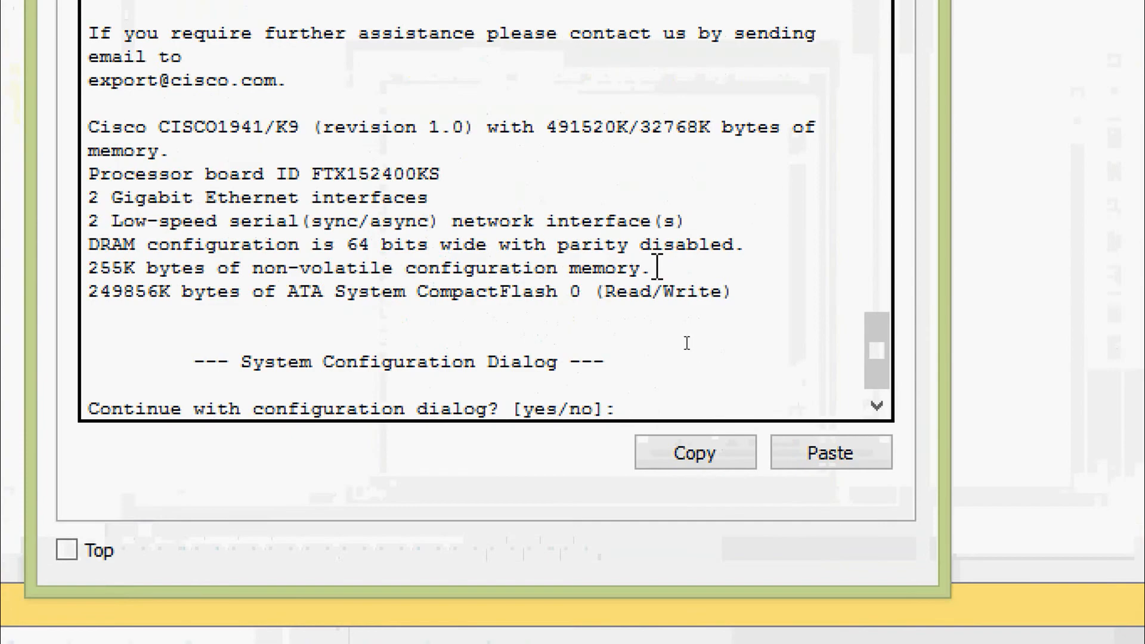
{"action": "type", "text": "no"}
{"action": "key", "text": "Return"}
{"action": "key", "text": "Return"}
{"action": "key", "text": "Return"}
{"action": "type", "text": "ena"}
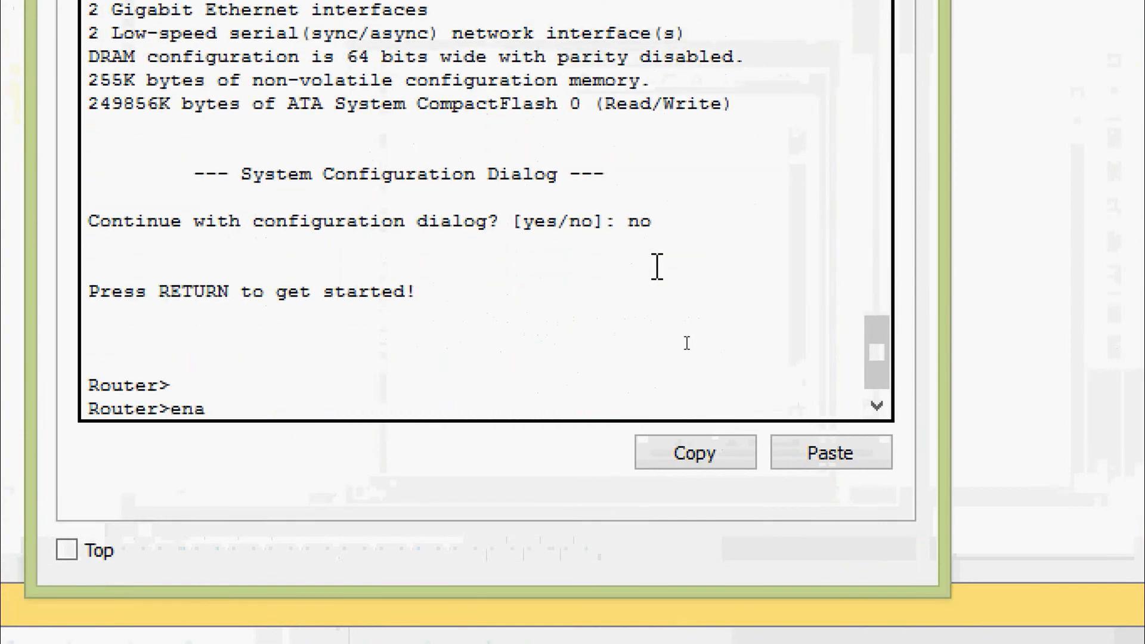
{"action": "key", "text": "Tab"}
{"action": "key", "text": "Return"}
{"action": "type", "text": "conf"}
{"action": "key", "text": "Tab"}
{"action": "type", "text": "t"}
{"action": "key", "text": "Tab"}
{"action": "key", "text": "Return"}
{"action": "key", "text": "Return"}
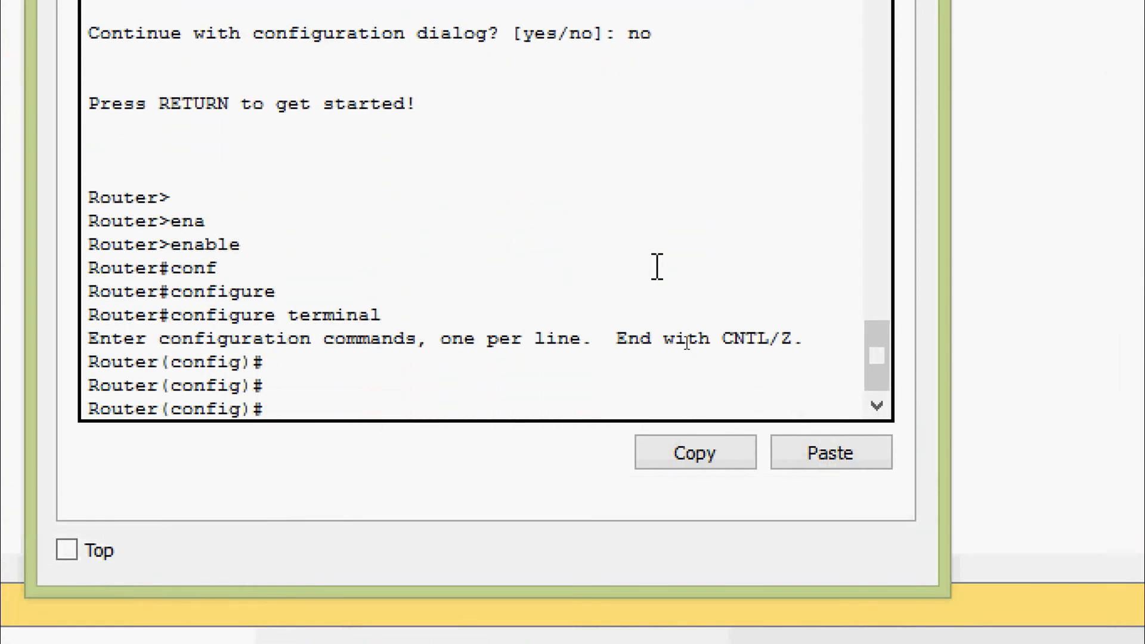
Disable DNS lookup and set the router's hostname to R2.
{"action": "type", "text": "no ip domain-l"}
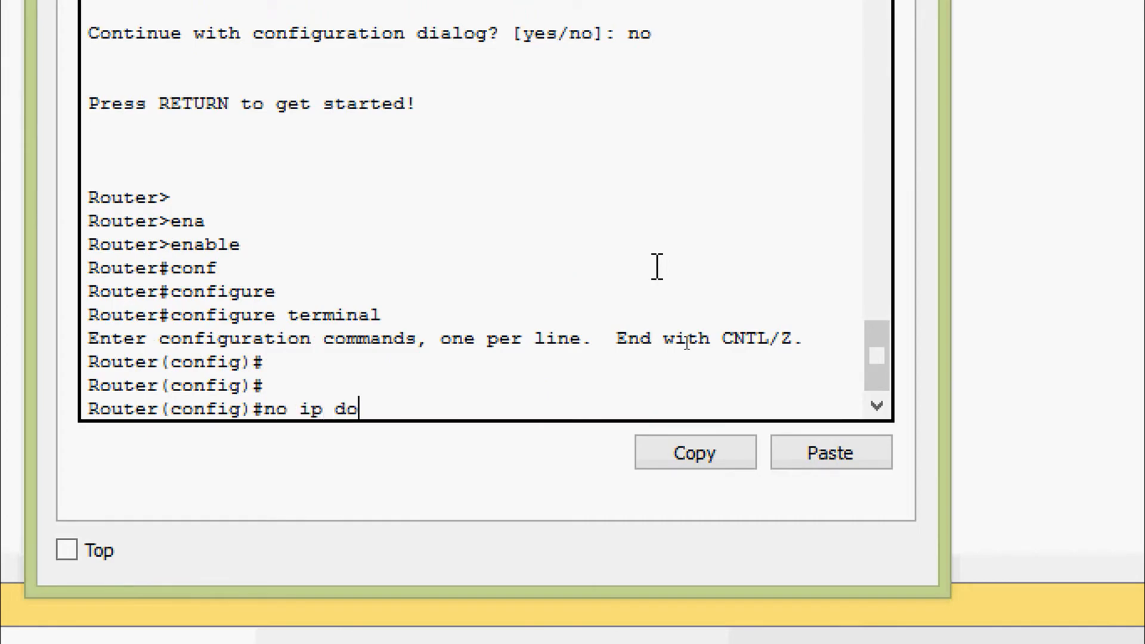
{"action": "key", "text": "Tab"}
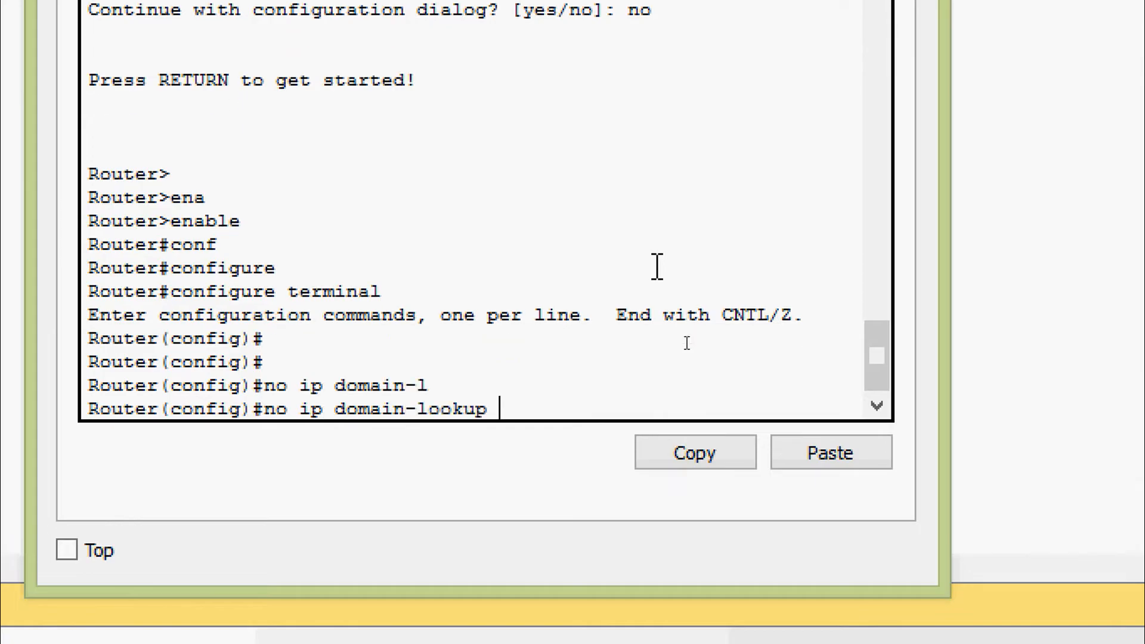
{"action": "key", "text": "Return"}
{"action": "key", "text": "Return"}
{"action": "key", "text": "Return"}
{"action": "type", "text": "ho"}
{"action": "key", "text": "Tab"}
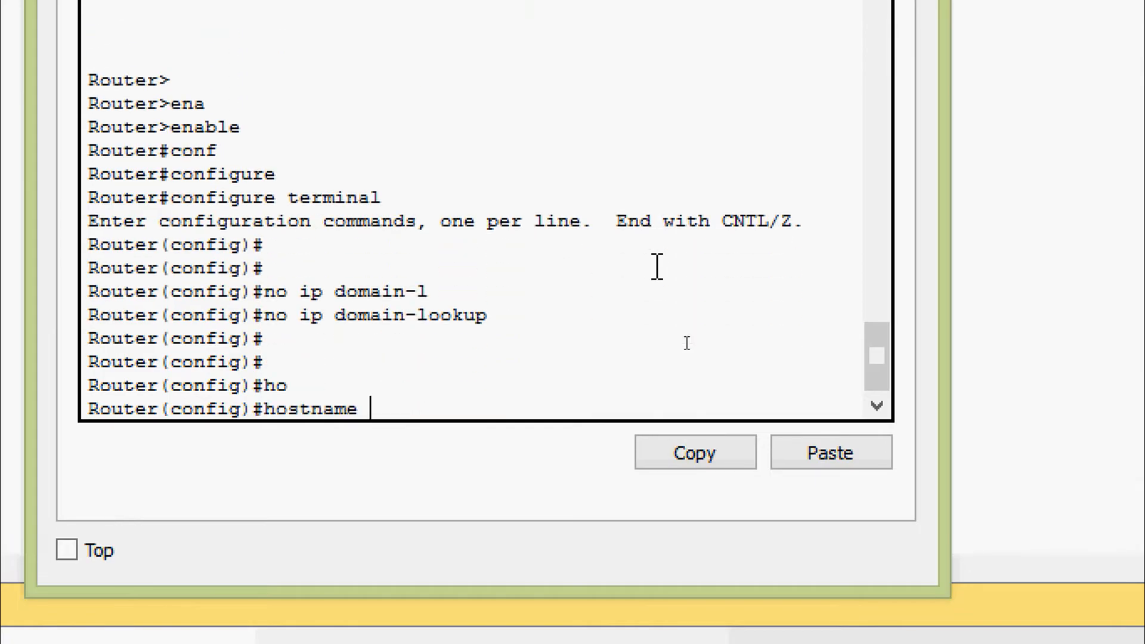
{"action": "type", "text": "R2"}
{"action": "key", "text": "Return"}
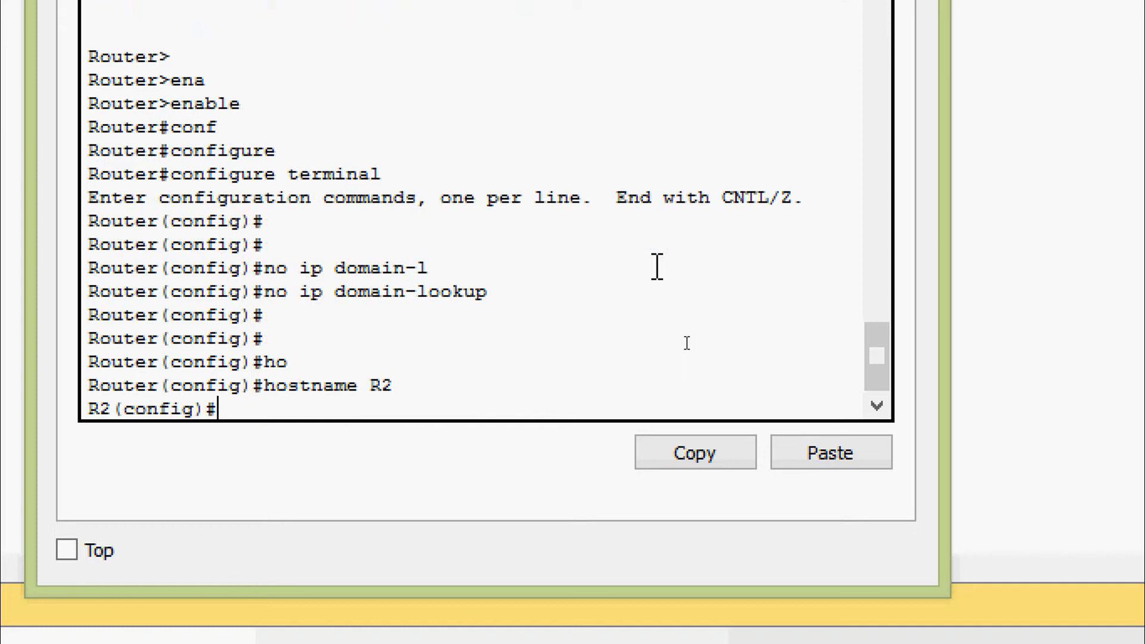
{"action": "key", "text": "Return"}
{"action": "key", "text": "Return"}
Turn on service password-encryption and set the enable secret to the lab's password.
{"action": "type", "text": "ser"}
{"action": "key", "text": "Tab"}
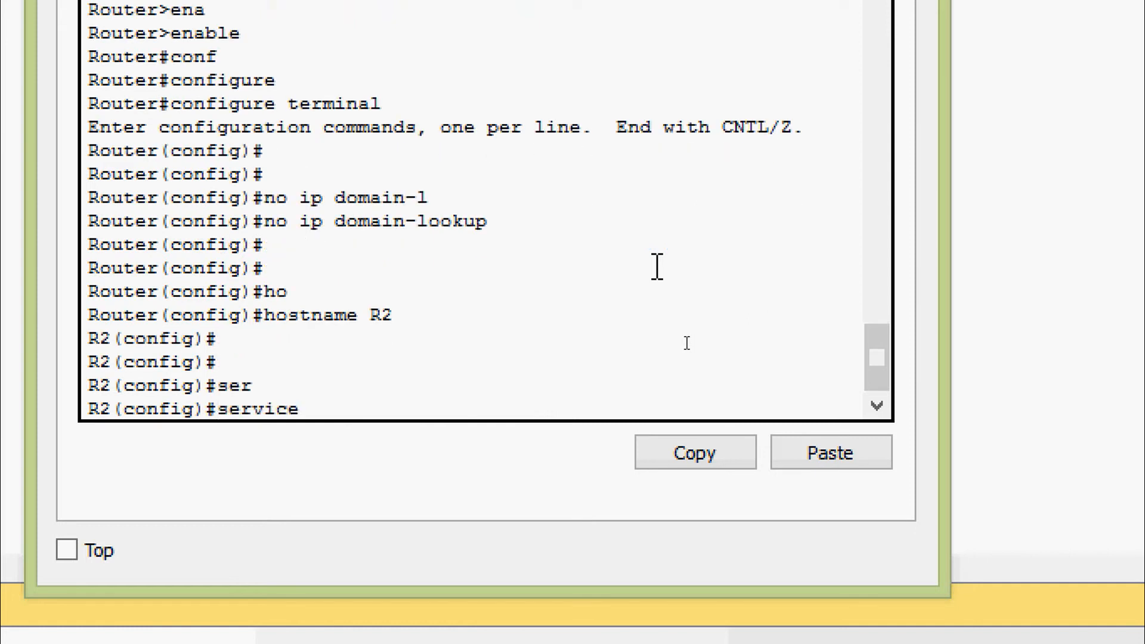
{"action": "type", "text": "pas"}
{"action": "key", "text": "Tab"}
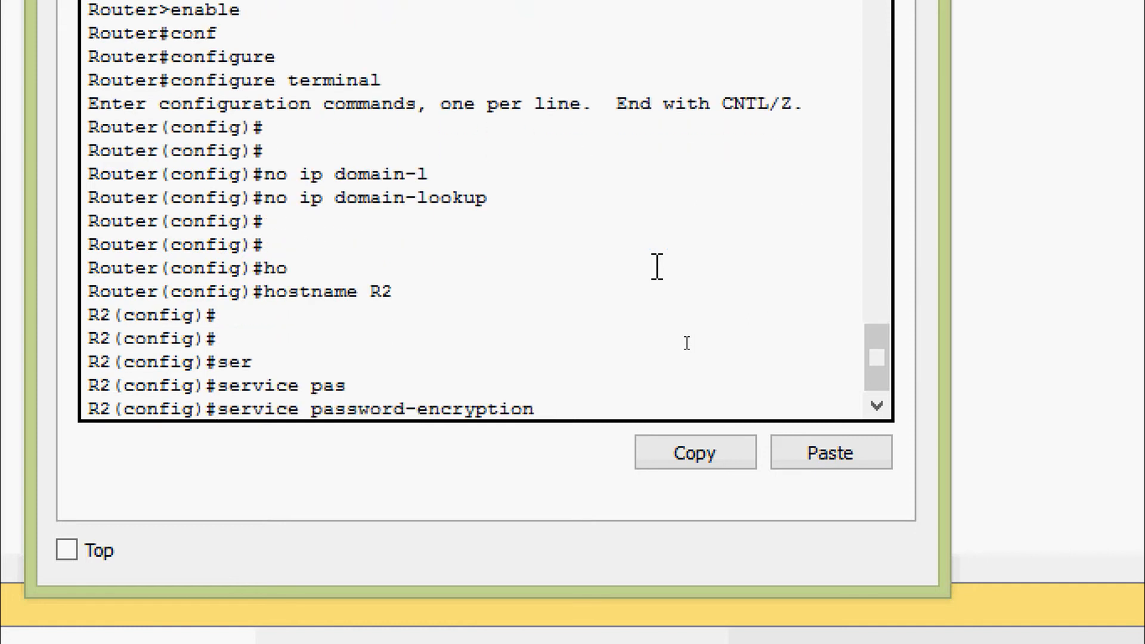
{"action": "key", "text": "Return"}
{"action": "key", "text": "Return"}
{"action": "key", "text": "Return"}
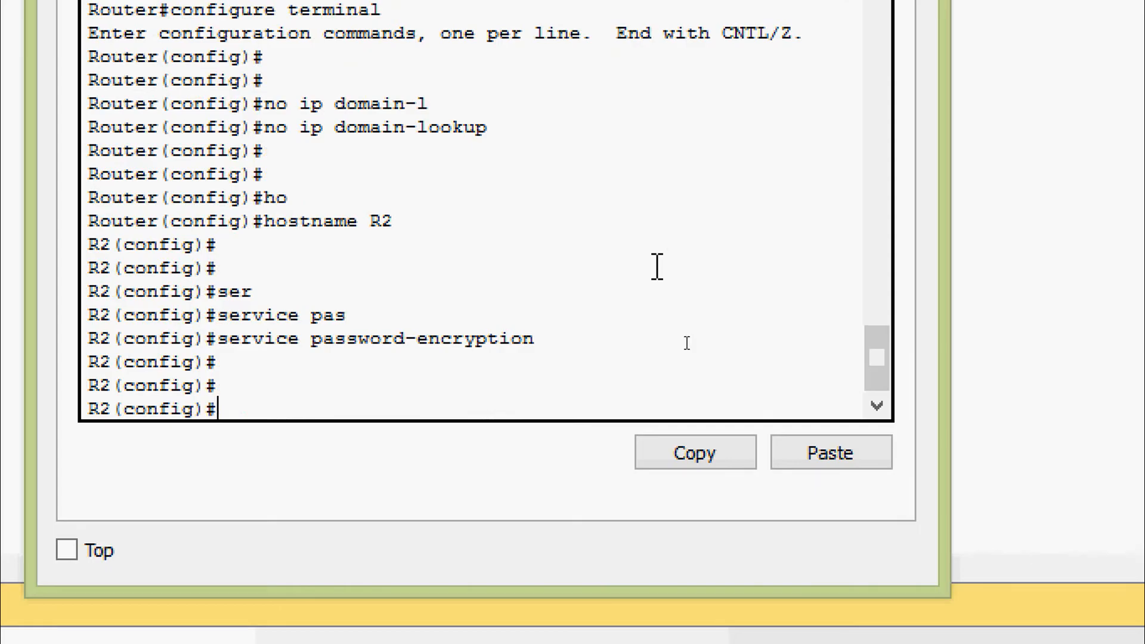
{"action": "type", "text": "ena"}
{"action": "key", "text": "Tab"}
{"action": "type", "text": "se"}
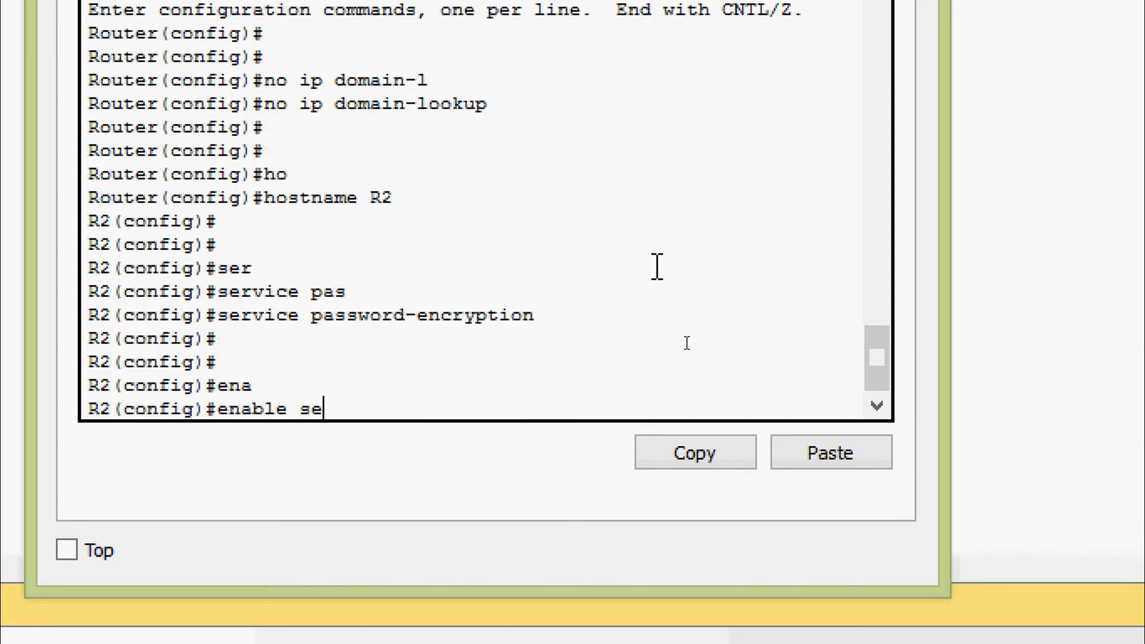
{"action": "key", "text": "Tab"}
{"action": "type", "text": "clas"}
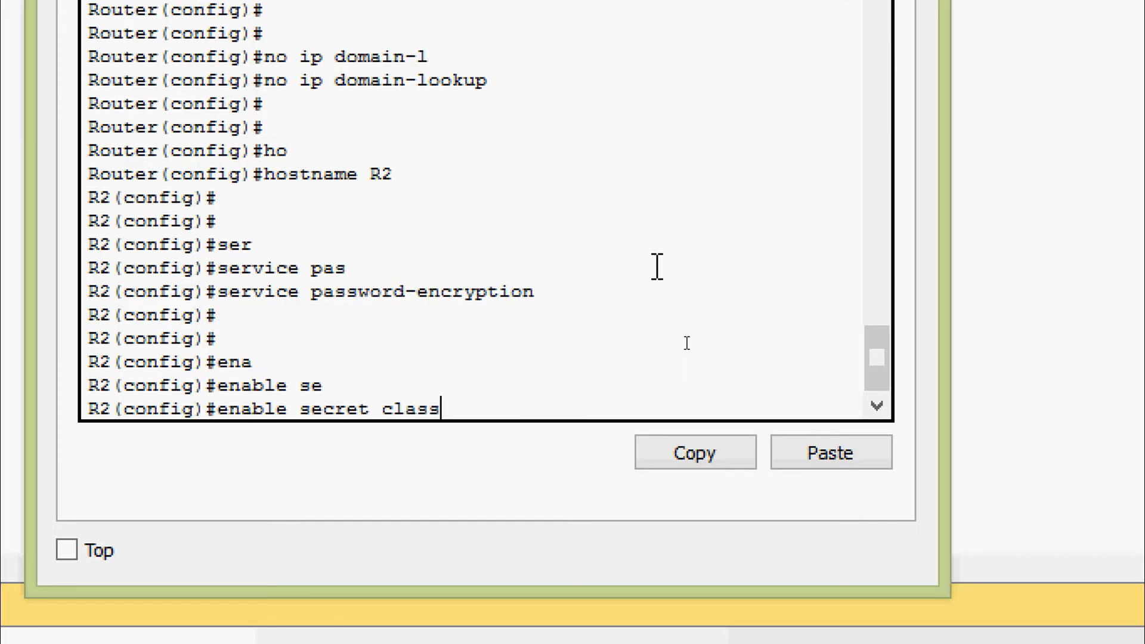
{"action": "type", "text": "s"}
{"action": "key", "text": "Return"}
{"action": "key", "text": "Return"}
{"action": "key", "text": "Return"}
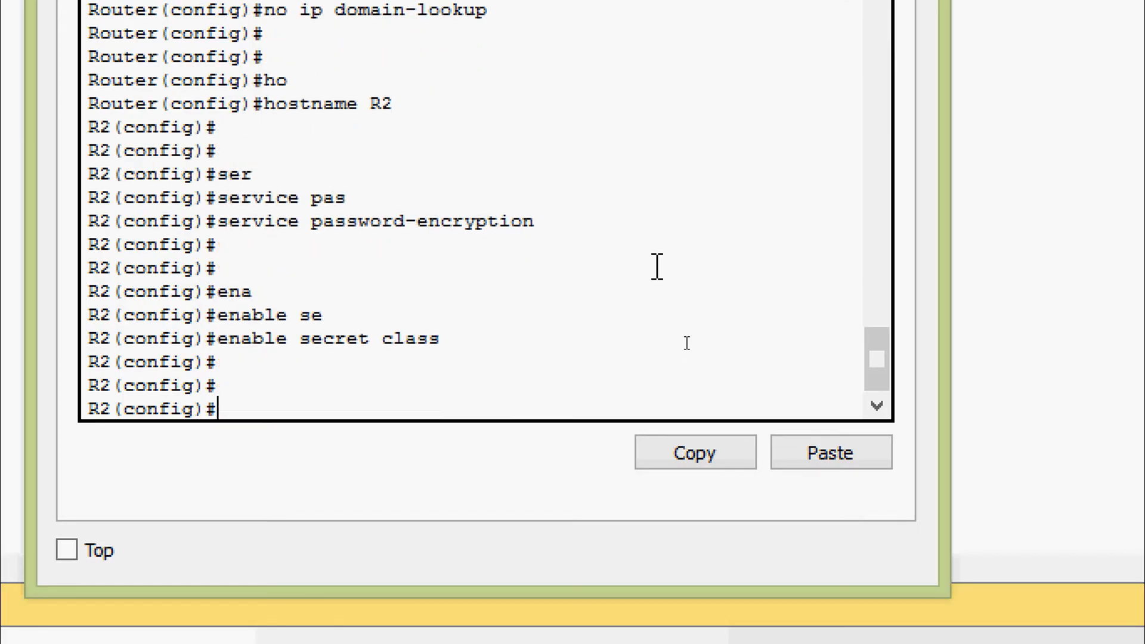
On R2's console line 0, set the line password and require login.
{"action": "type", "text": "line"}
{"action": "key", "text": "Tab"}
{"action": "type", "text": "con"}
{"action": "key", "text": "Tab"}
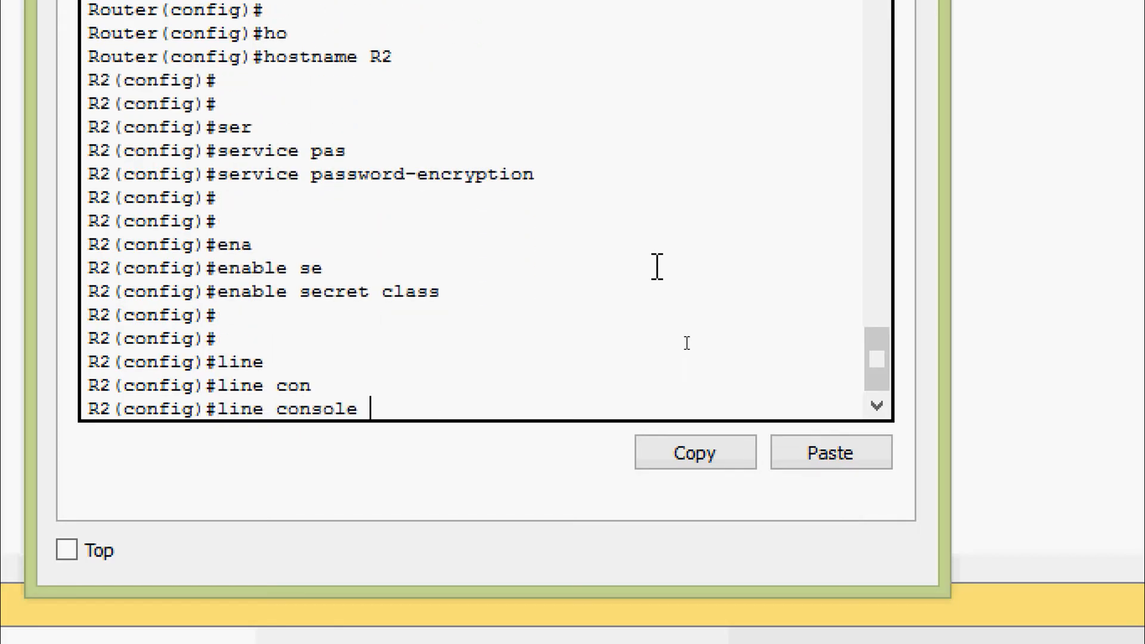
{"action": "type", "text": "0"}
{"action": "key", "text": "Return"}
{"action": "type", "text": "jp"}
{"action": "key", "text": "BackSpace"}
{"action": "key", "text": "BackSpace"}
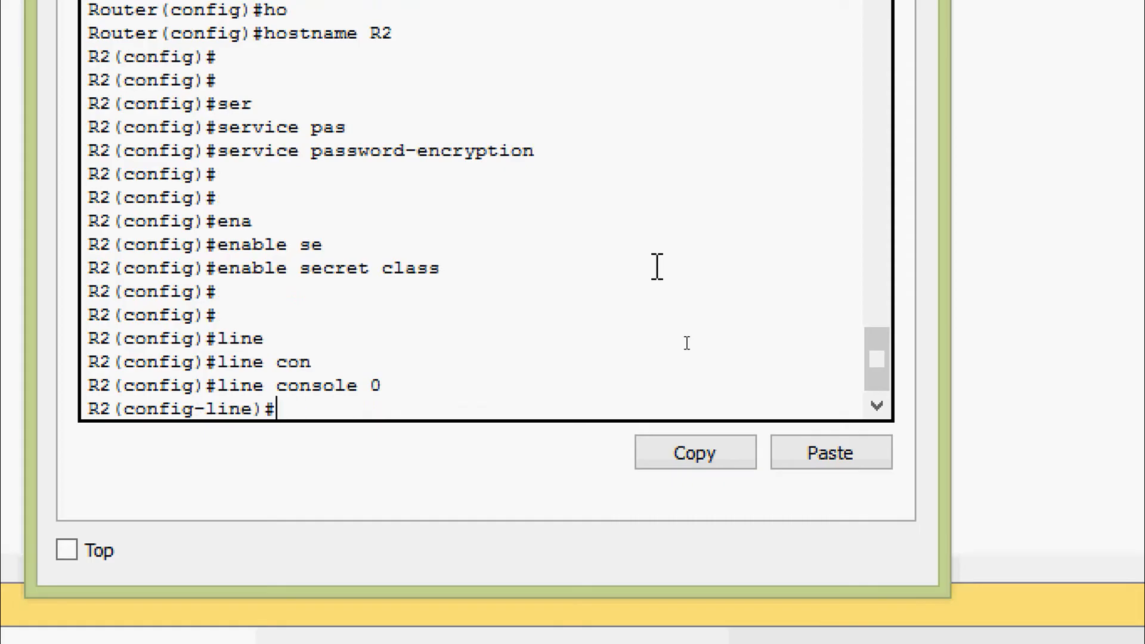
{"action": "type", "text": "pas"}
{"action": "key", "text": "Tab"}
{"action": "type", "text": "cisco"}
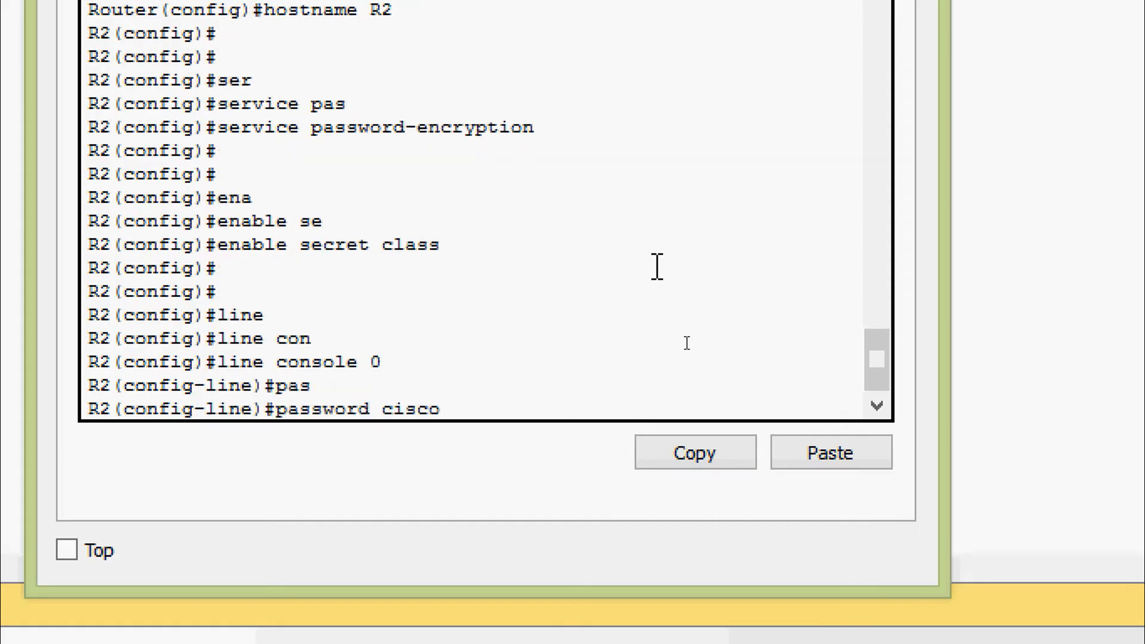
{"action": "key", "text": "Return"}
{"action": "type", "text": "login"}
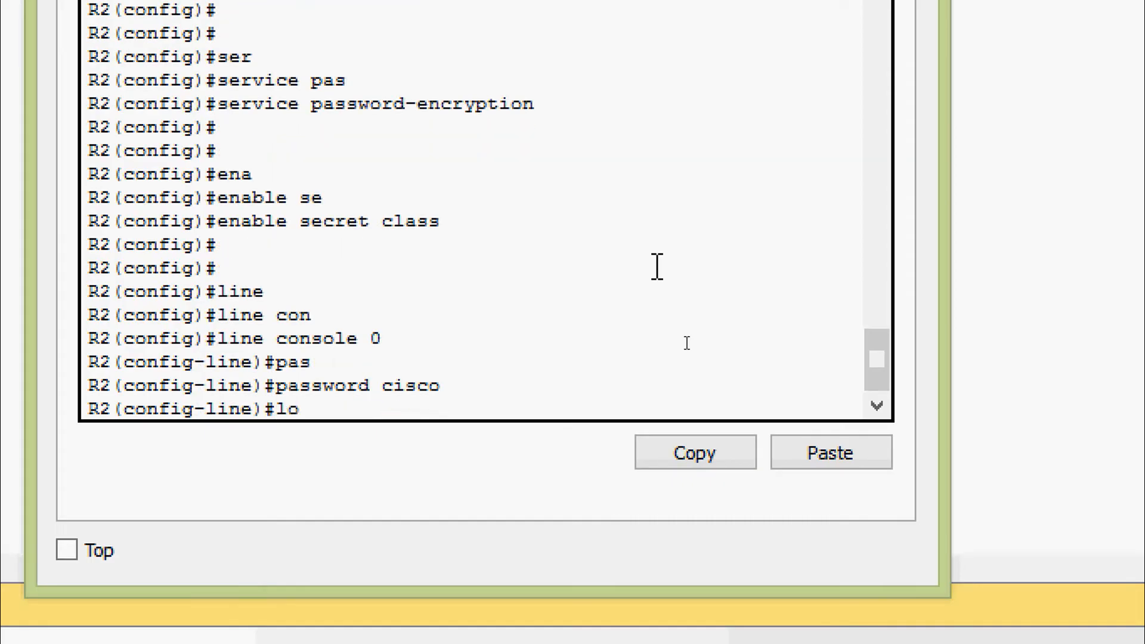
{"action": "key", "text": "Return"}
Enable logging synchronous on the console line and leave line configuration.
{"action": "type", "text": "loggin"}
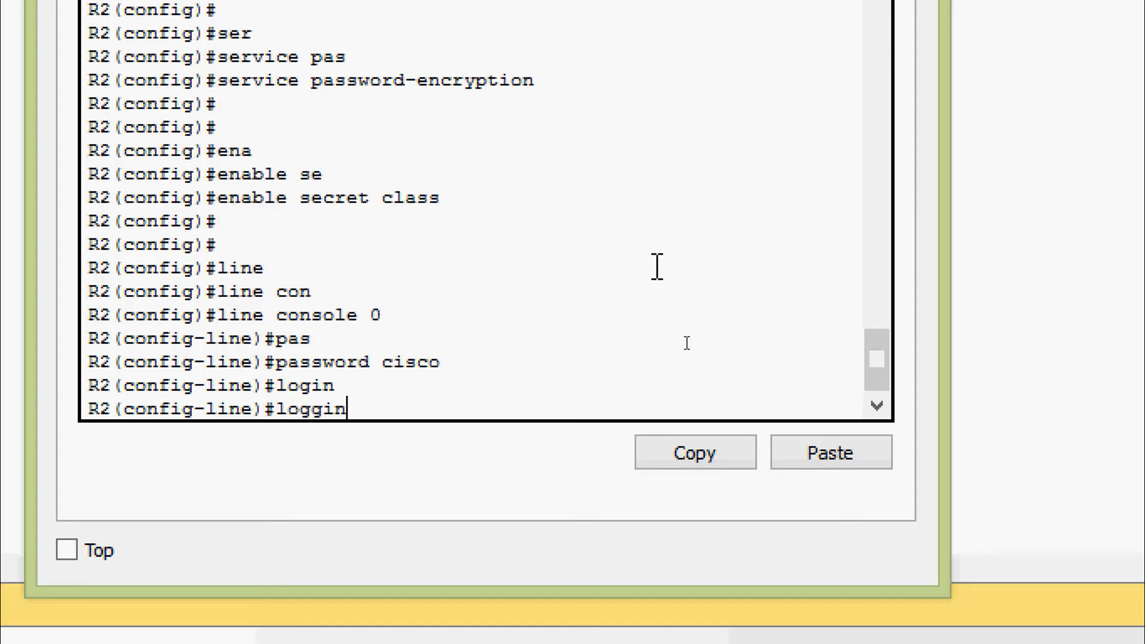
{"action": "key", "text": "Tab"}
{"action": "type", "text": "sy"}
{"action": "key", "text": "Tab"}
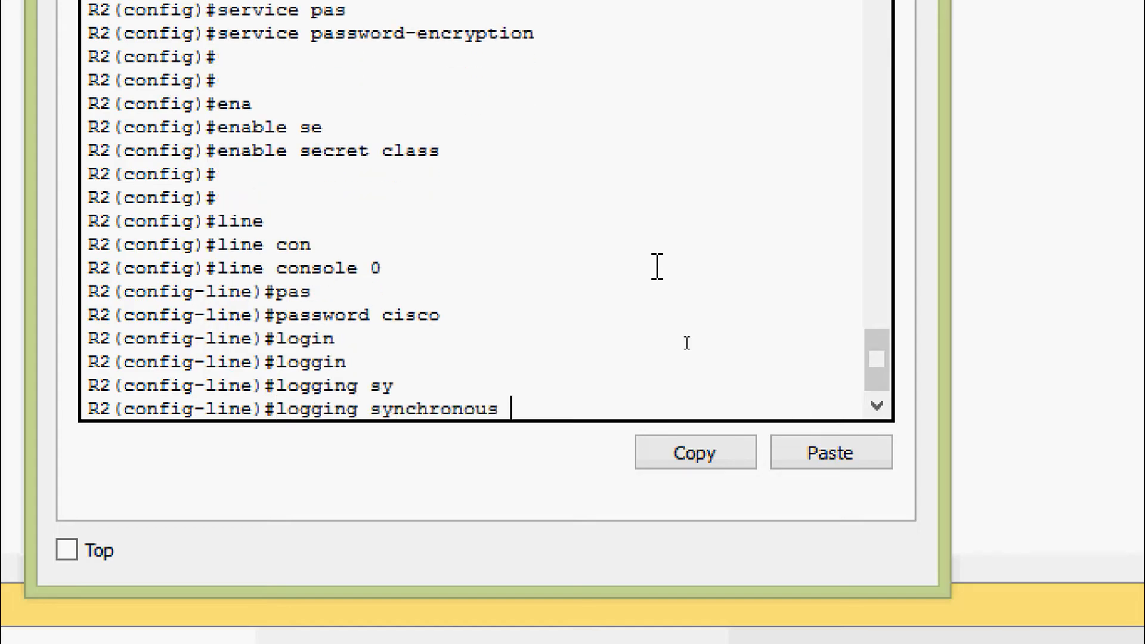
{"action": "key", "text": "Return"}
{"action": "key", "text": "Return"}
{"action": "type", "text": "exit"}
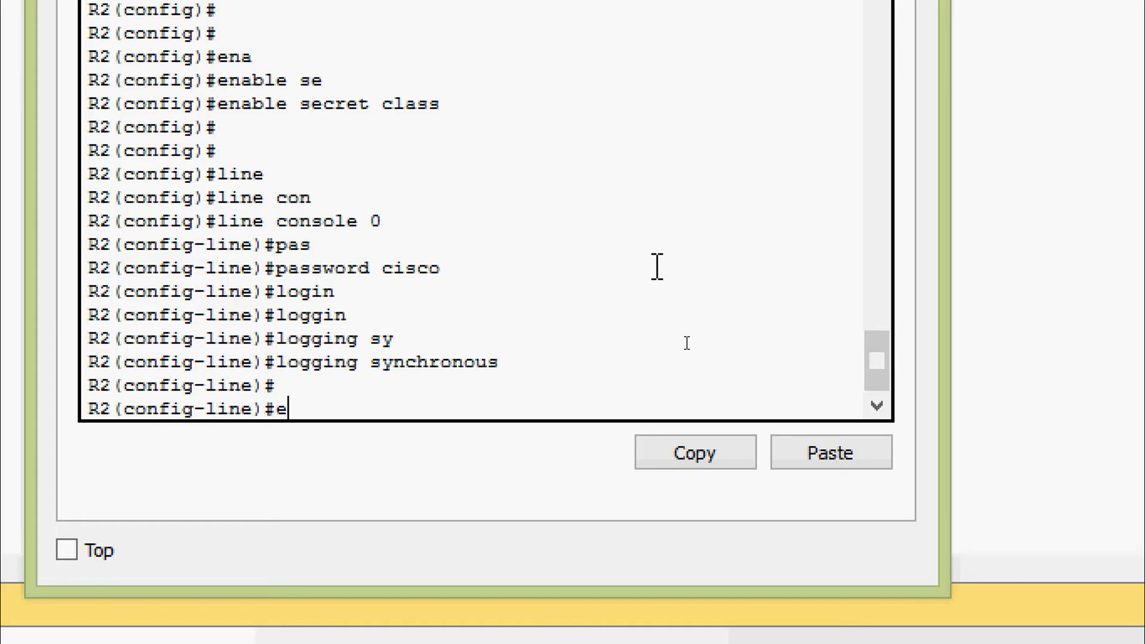
{"action": "key", "text": "Return"}
{"action": "key", "text": "Return"}
Protect VTY lines 0–15 with a password and require login.
{"action": "type", "text": "line"}
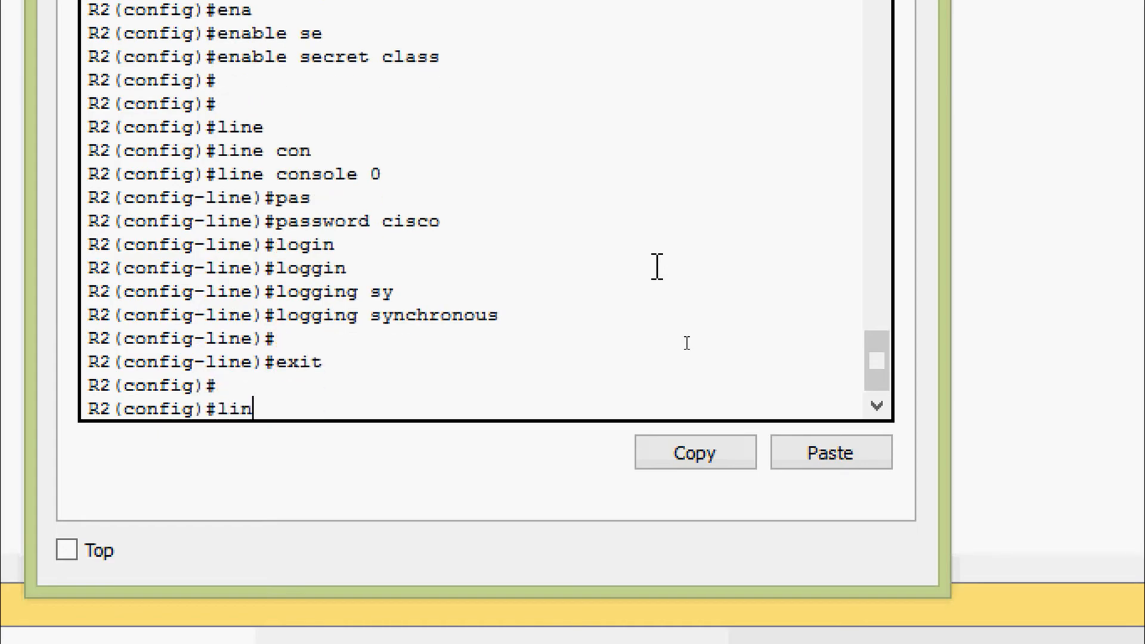
{"action": "key", "text": "Tab"}
{"action": "type", "text": "con"}
{"action": "key", "text": "Tab"}
{"action": "key", "text": "BackSpace"}
{"action": "key", "text": "BackSpace"}
{"action": "key", "text": "BackSpace"}
{"action": "key", "text": "BackSpace"}
{"action": "key", "text": "BackSpace"}
{"action": "key", "text": "BackSpace"}
{"action": "key", "text": "BackSpace"}
{"action": "key", "text": "BackSpace"}
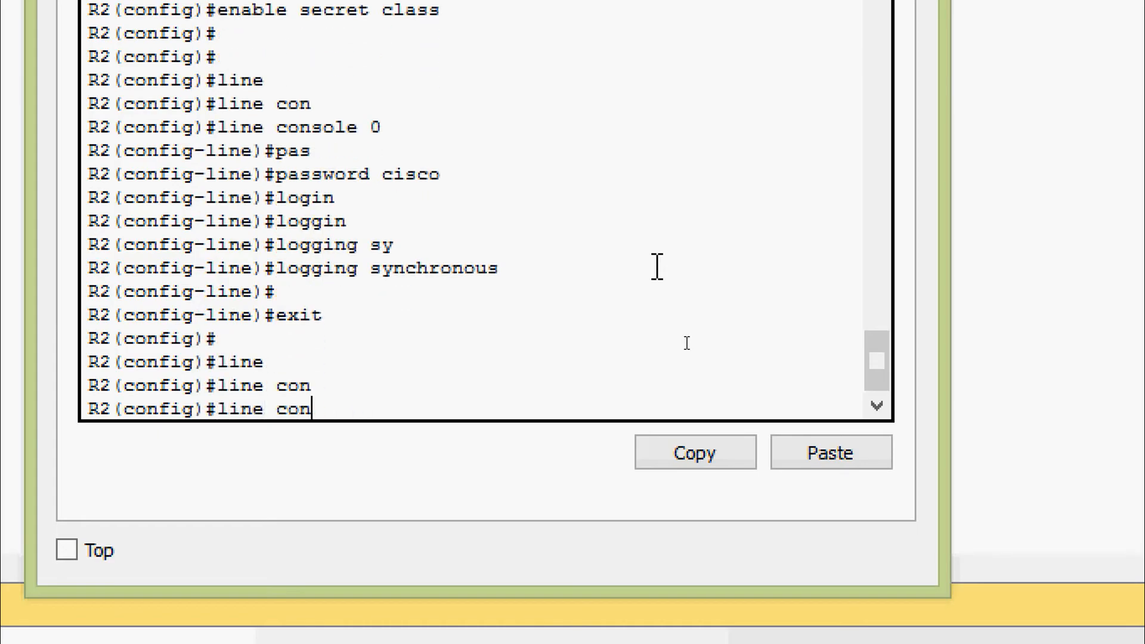
{"action": "type", "text": "vt"}
{"action": "key", "text": "Tab"}
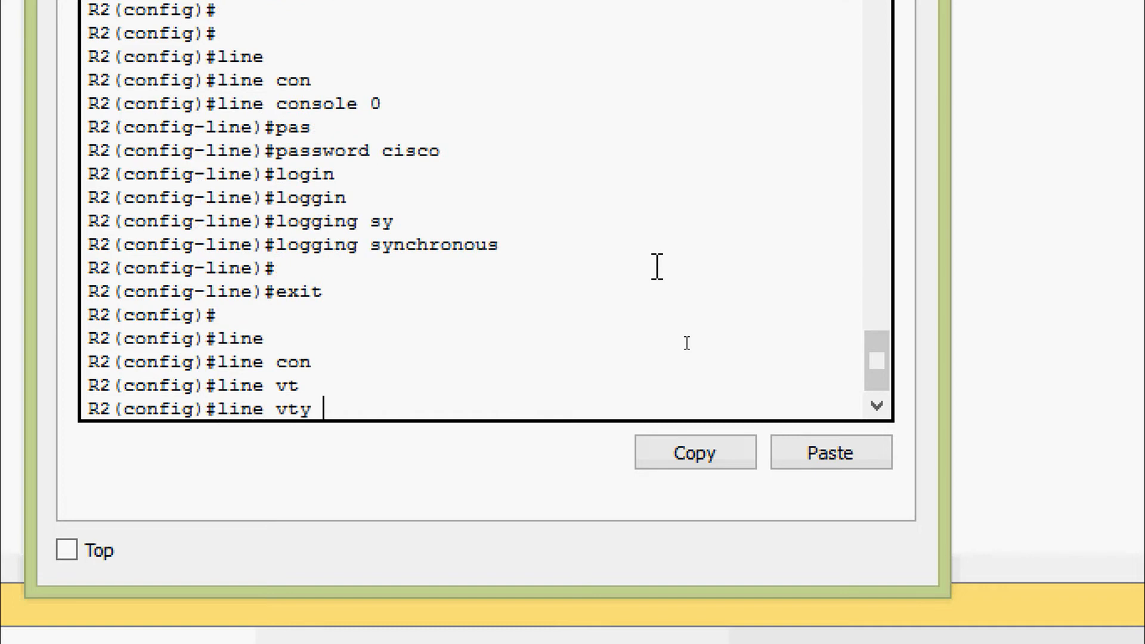
{"action": "type", "text": "0 15"}
{"action": "key", "text": "Return"}
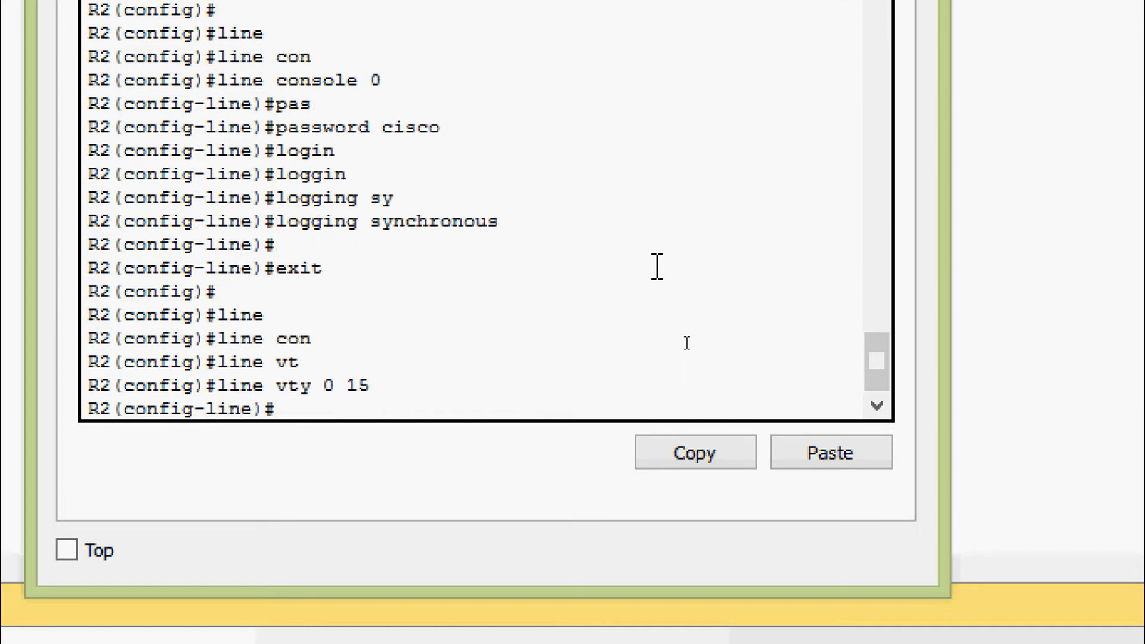
{"action": "type", "text": "pas"}
{"action": "key", "text": "Tab"}
{"action": "type", "text": "cisco"}
{"action": "key", "text": "Return"}
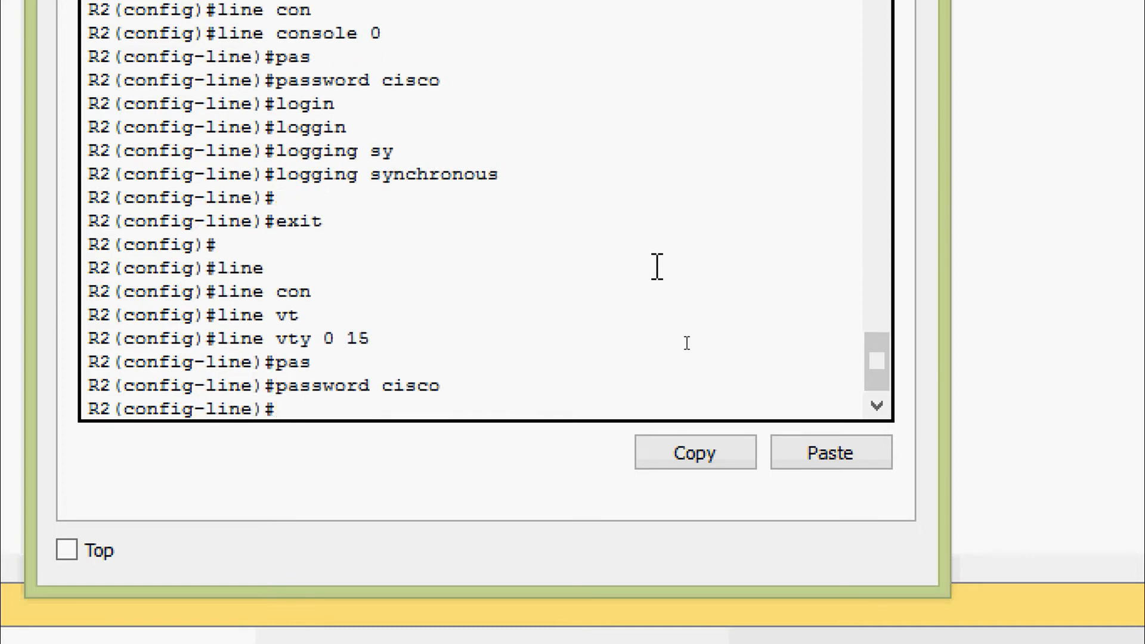
{"action": "type", "text": "login"}
{"action": "key", "text": "Return"}
{"action": "key", "text": "Return"}
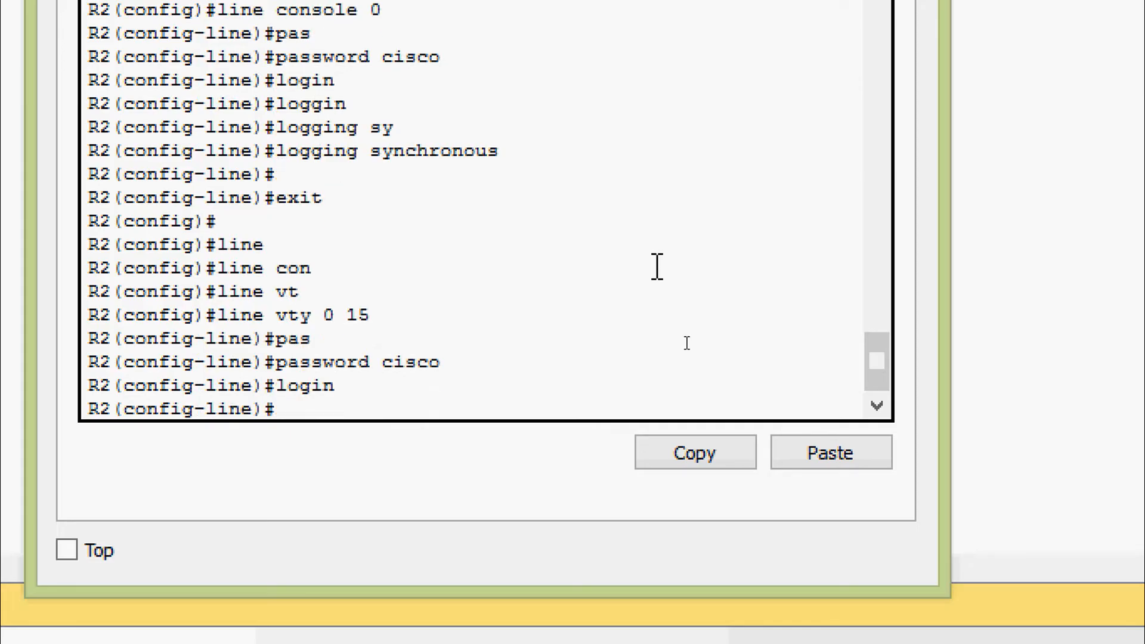
{"action": "type", "text": "exit"}
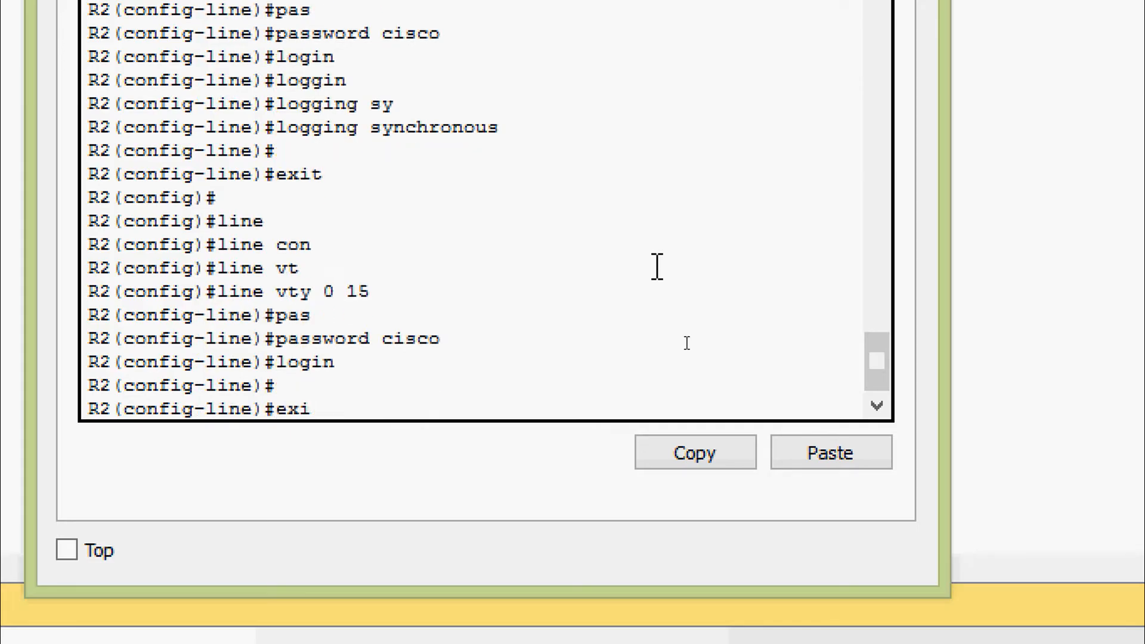
{"action": "key", "text": "Return"}
{"action": "key", "text": "Return"}
{"action": "key", "text": "Return"}
Add the MOTD banner 'Unauthorized access is prohibited' using # delimiters.
{"action": "type", "text": "ba"}
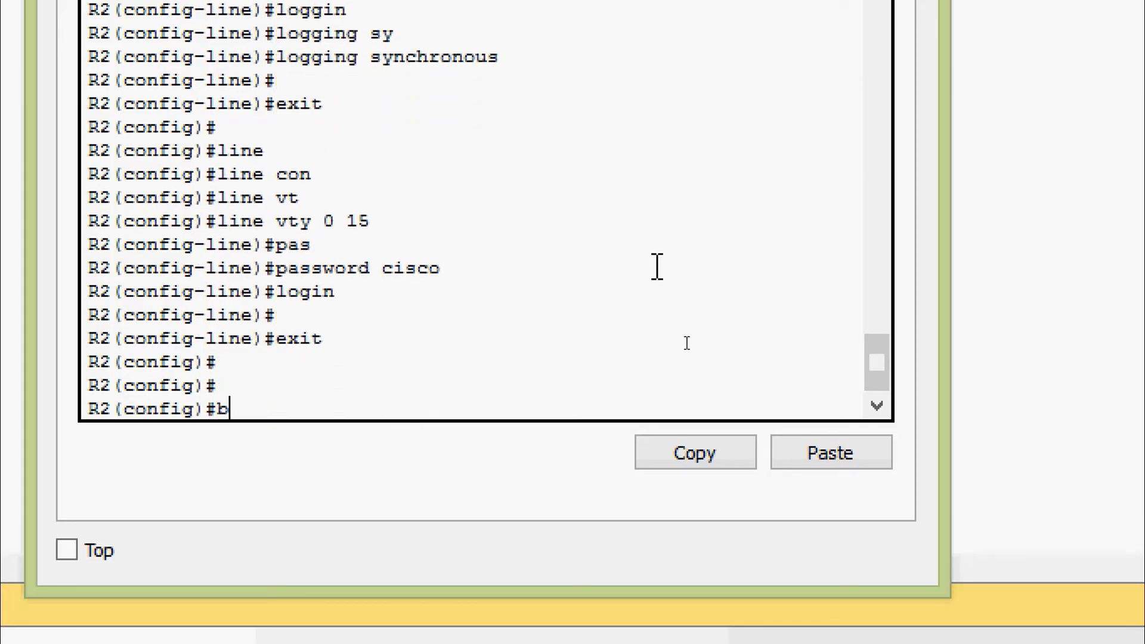
{"action": "key", "text": "Tab"}
{"action": "type", "text": "mo"}
{"action": "key", "text": "Tab"}
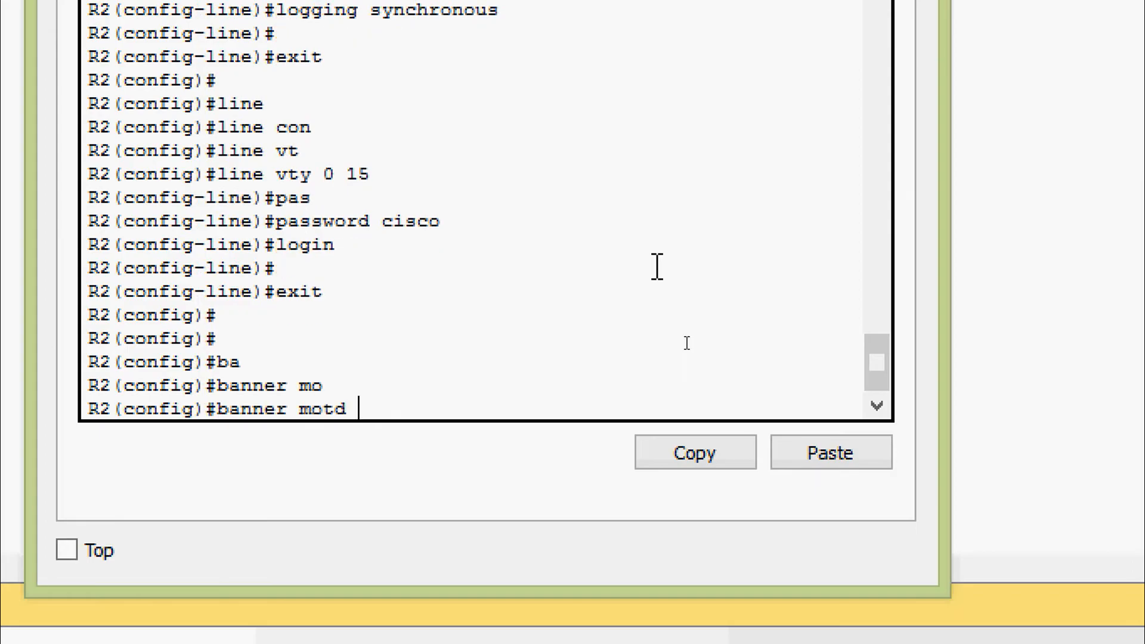
{"action": "type", "text": "#Unauthorized "}
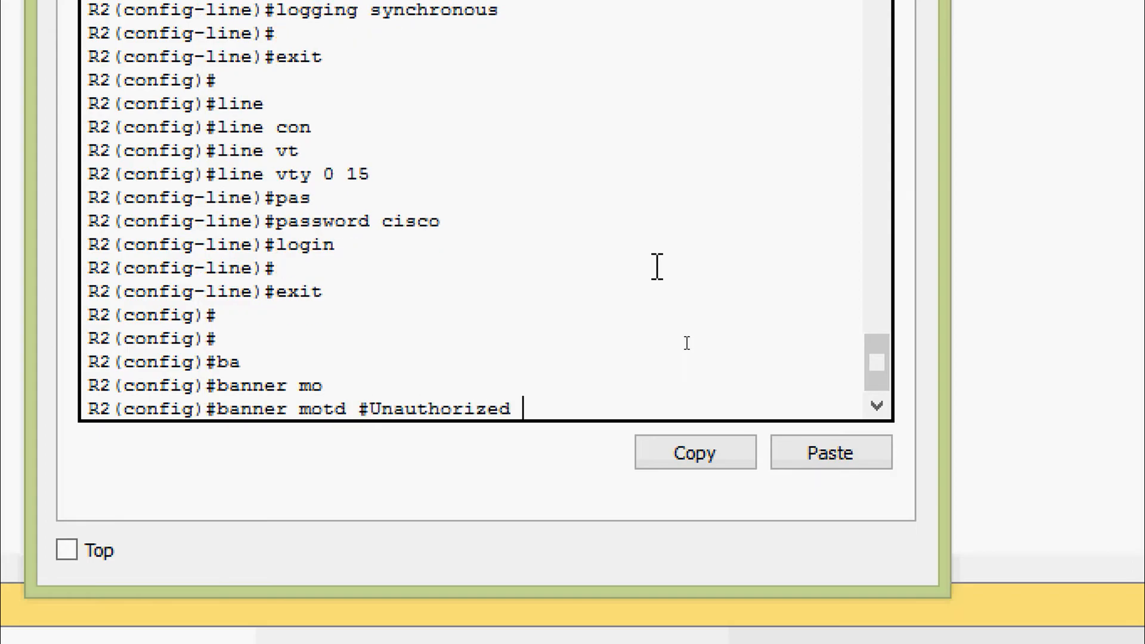
{"action": "type", "text": "access is"}
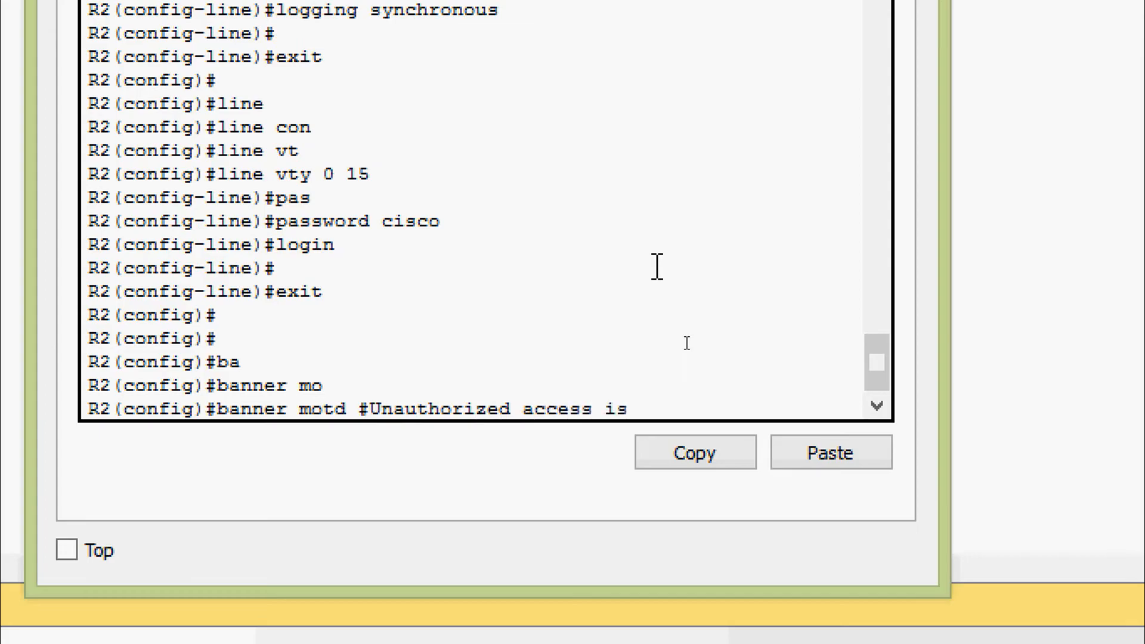
{"action": "type", "text": " prohibite"}
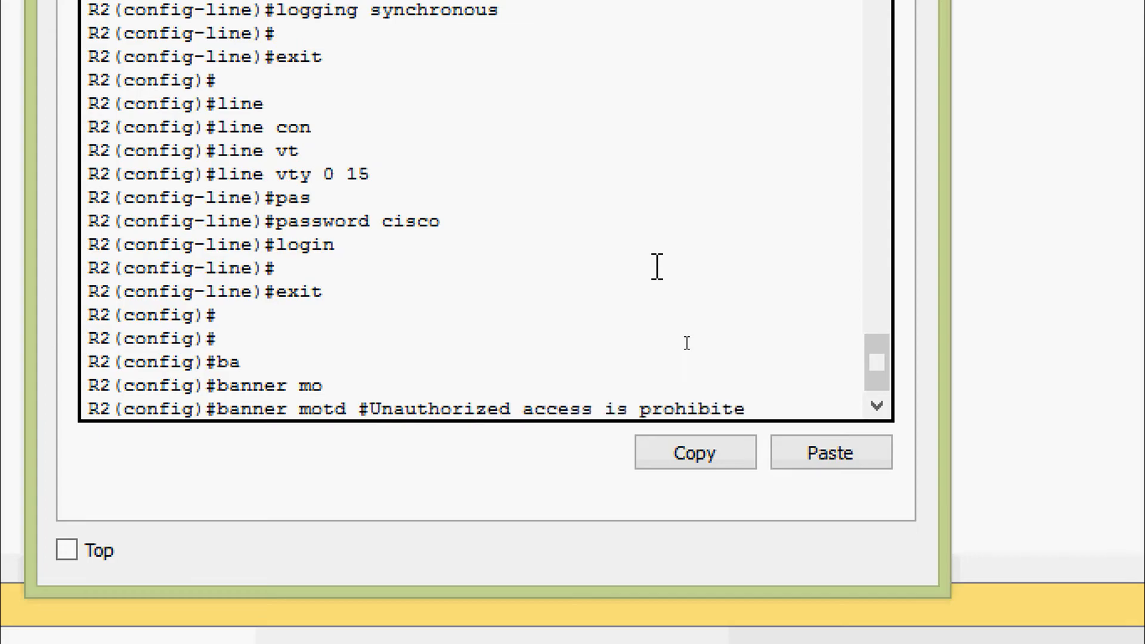
{"action": "type", "text": "d #"}
{"action": "key", "text": "Return"}
{"action": "key", "text": "Return"}
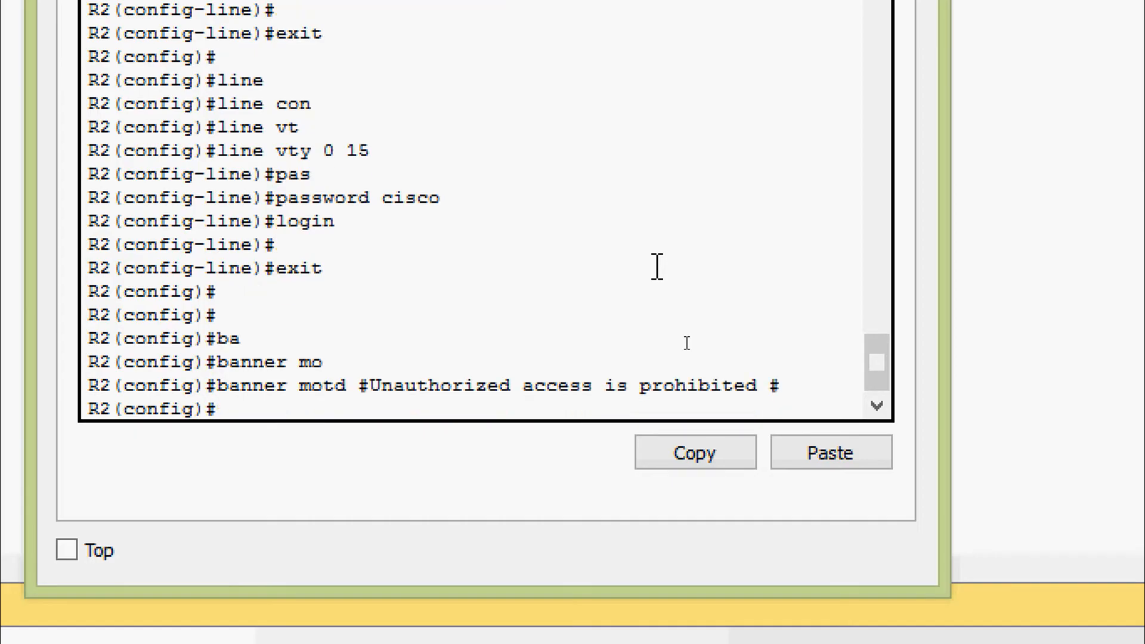
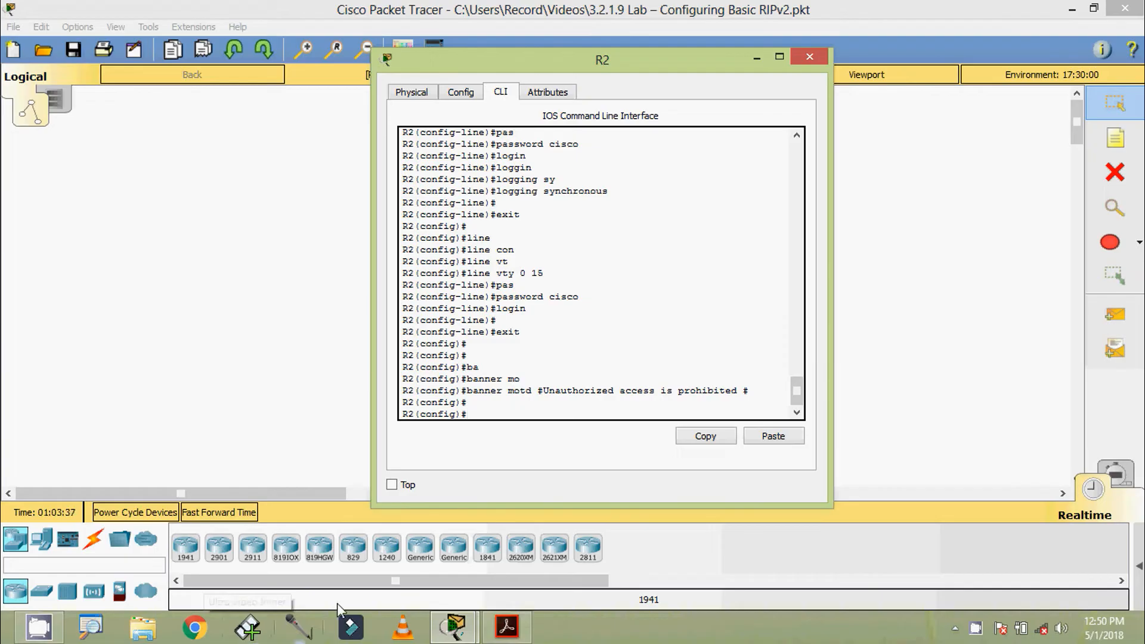
Copy R2's G0/0 address 209.165.201.1 from the handout's addressing table and return to the console.
{"action": "left_click", "coordinate": [507, 626]}
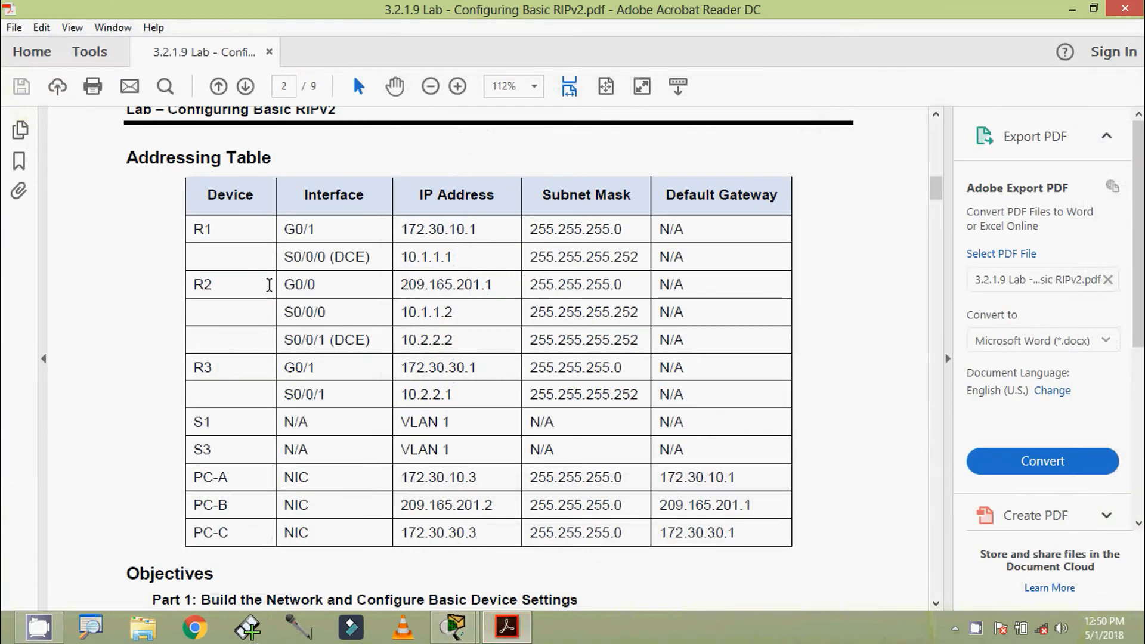
{"action": "left_click_drag", "start_coordinate": [280, 287], "coordinate": [366, 340]}
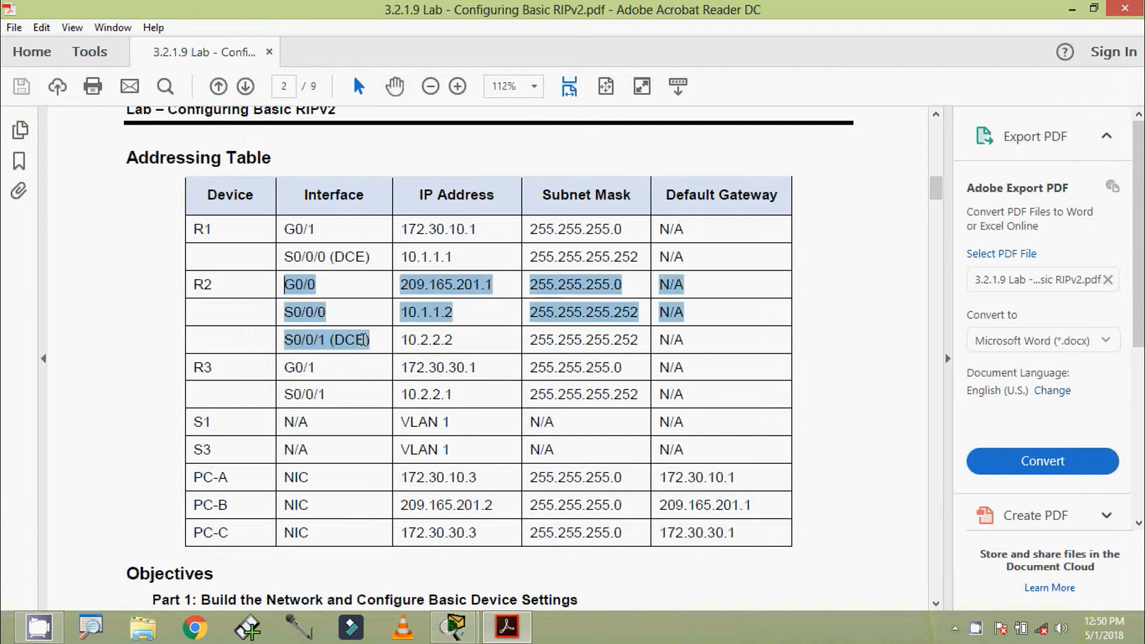
{"action": "left_click", "coordinate": [441, 339]}
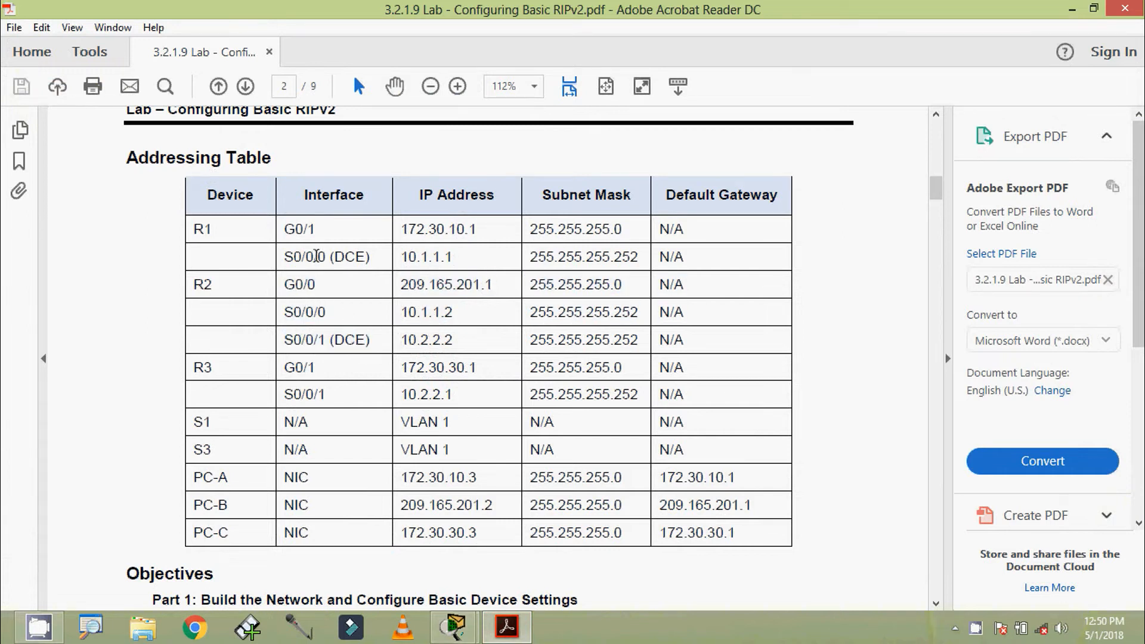
{"action": "left_click_drag", "start_coordinate": [399, 285], "coordinate": [494, 287]}
{"action": "key", "text": "ctrl+c"}
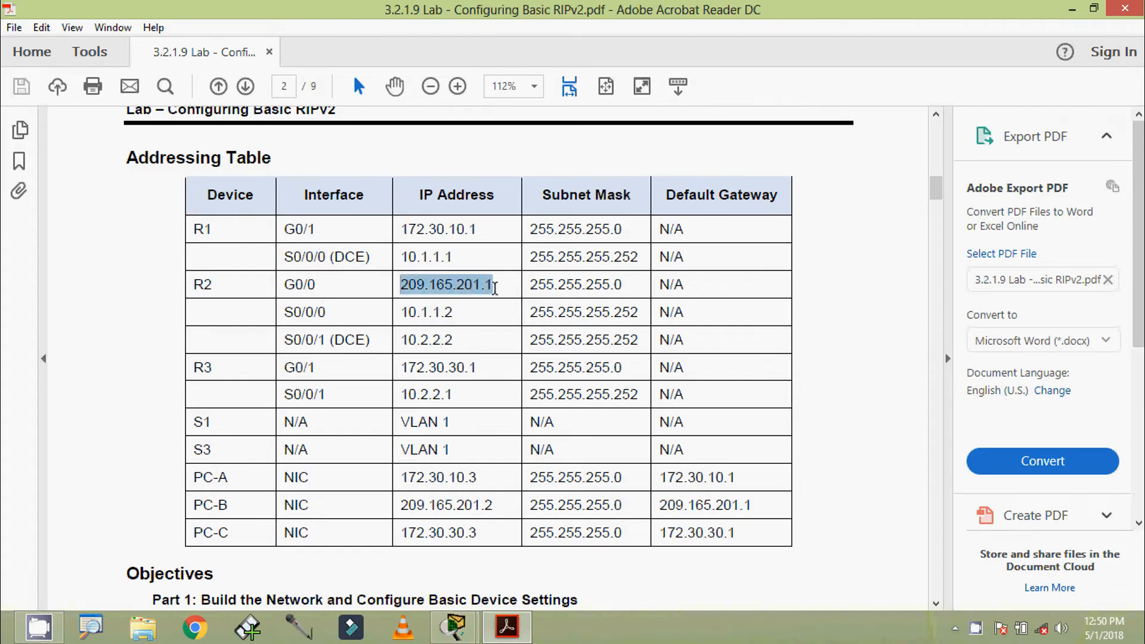
{"action": "left_click", "coordinate": [1072, 10]}
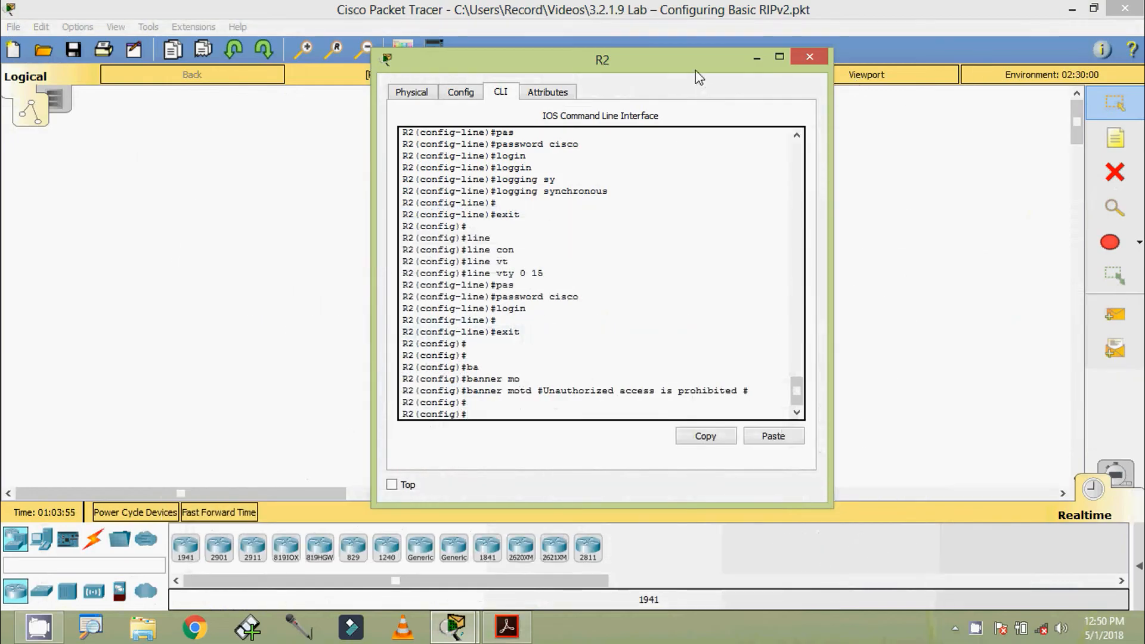
Assign 209.165.201.1 255.255.255.0 to R2's GigabitEthernet0/0 interface.
{"action": "left_click_drag", "start_coordinate": [695, 68], "coordinate": [701, 55]}
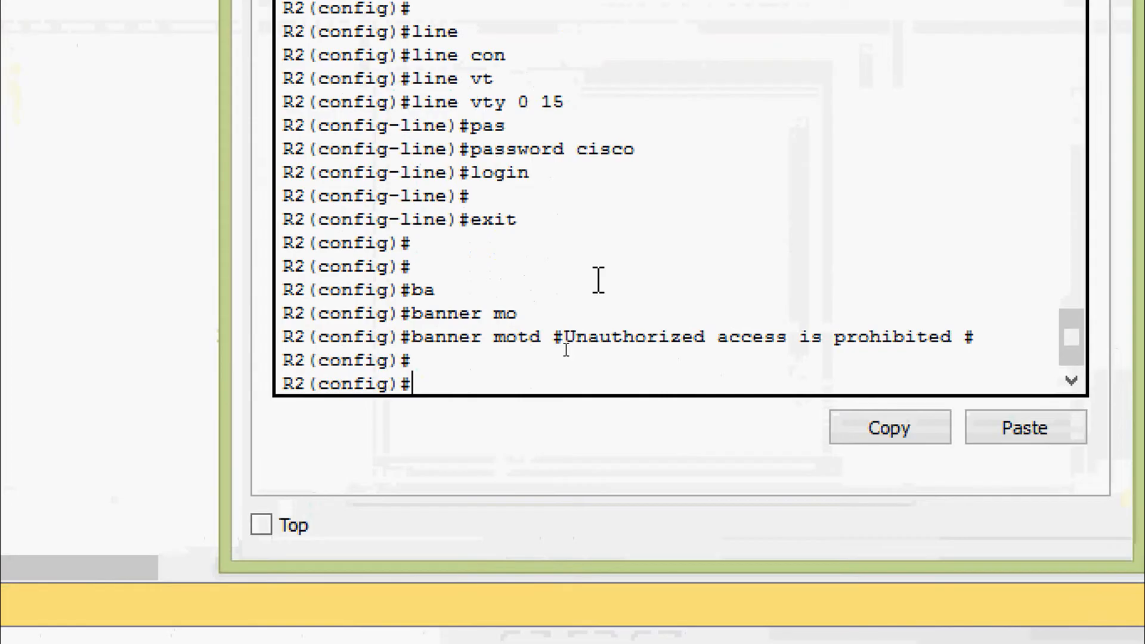
{"action": "type", "text": "inter"}
{"action": "key", "text": "Tab"}
{"action": "type", "text": "g"}
{"action": "key", "text": "Tab"}
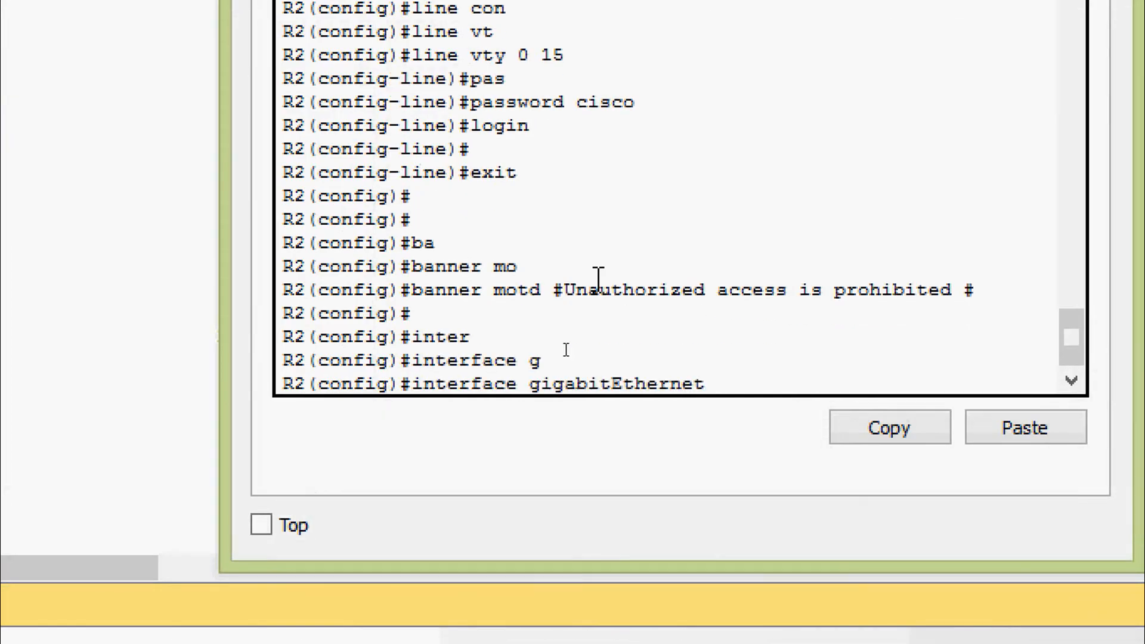
{"action": "type", "text": "0/0"}
{"action": "key", "text": "Return"}
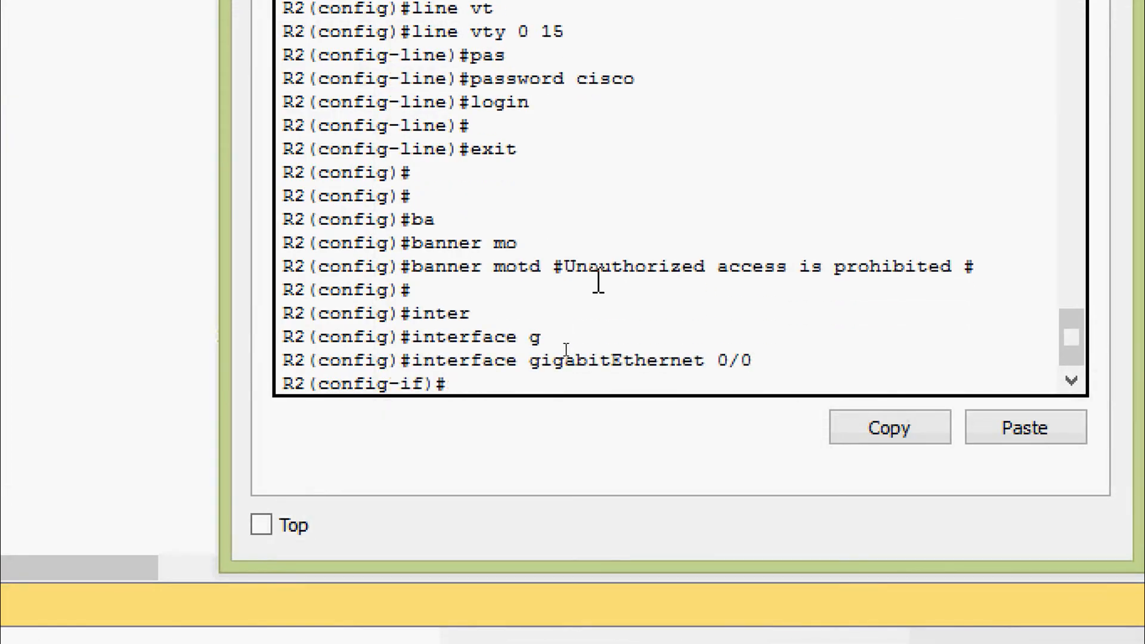
{"action": "type", "text": "ip ad"}
{"action": "key", "text": "Tab"}
{"action": "right_click", "coordinate": [583, 379]}
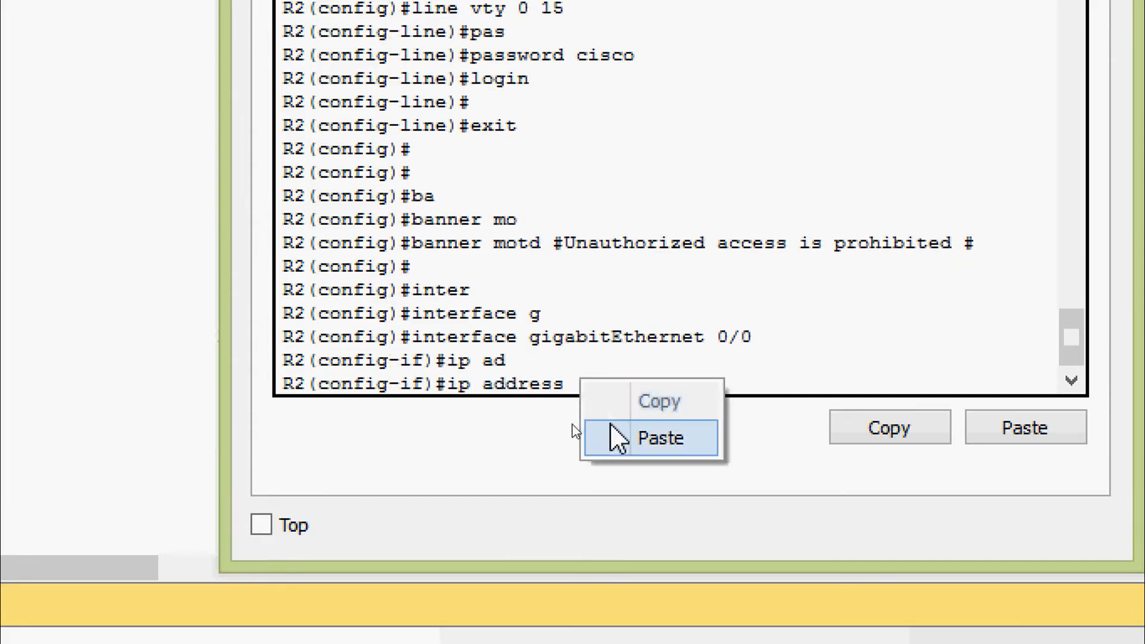
{"action": "left_click", "coordinate": [614, 438]}
{"action": "type", "text": "25"}
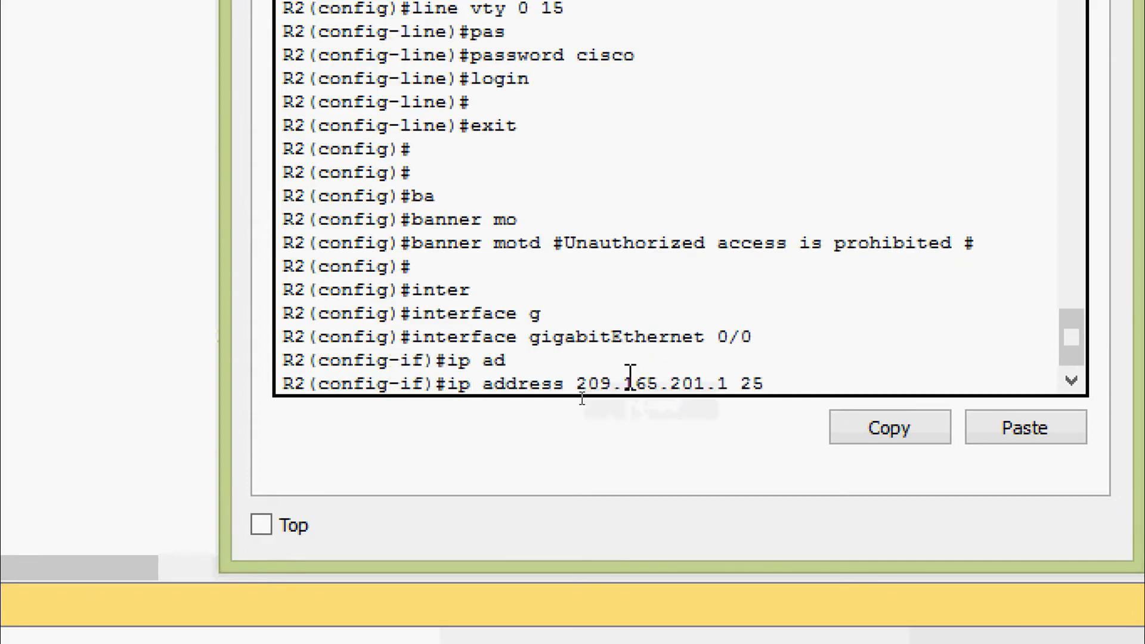
{"action": "type", "text": "5.255.255.25"}
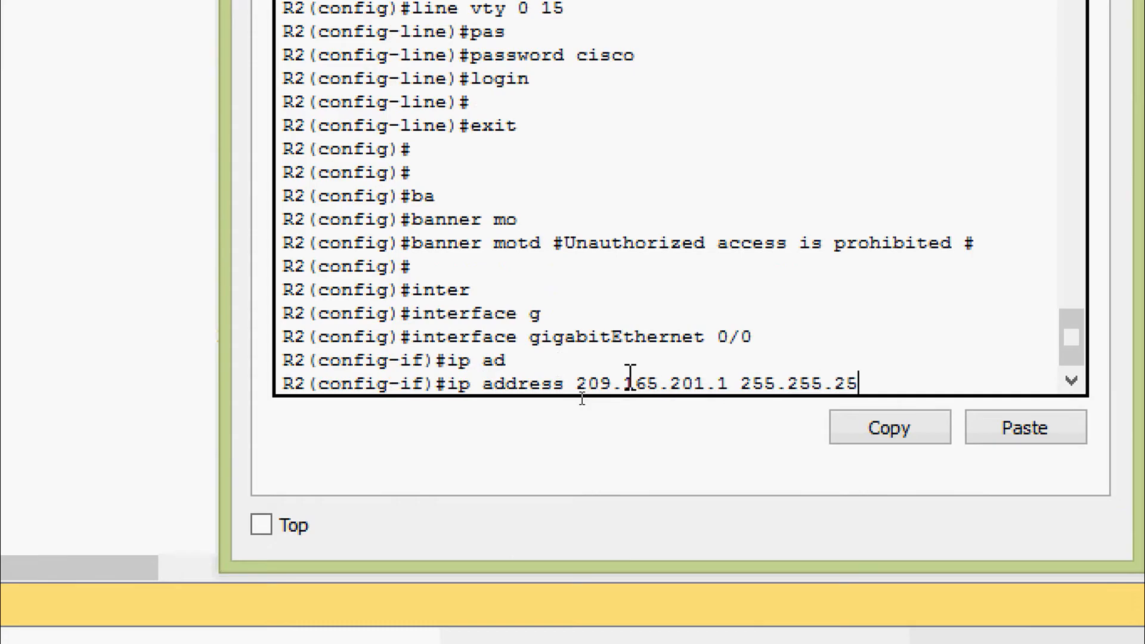
{"action": "type", "text": ".0"}
{"action": "key", "text": "Return"}
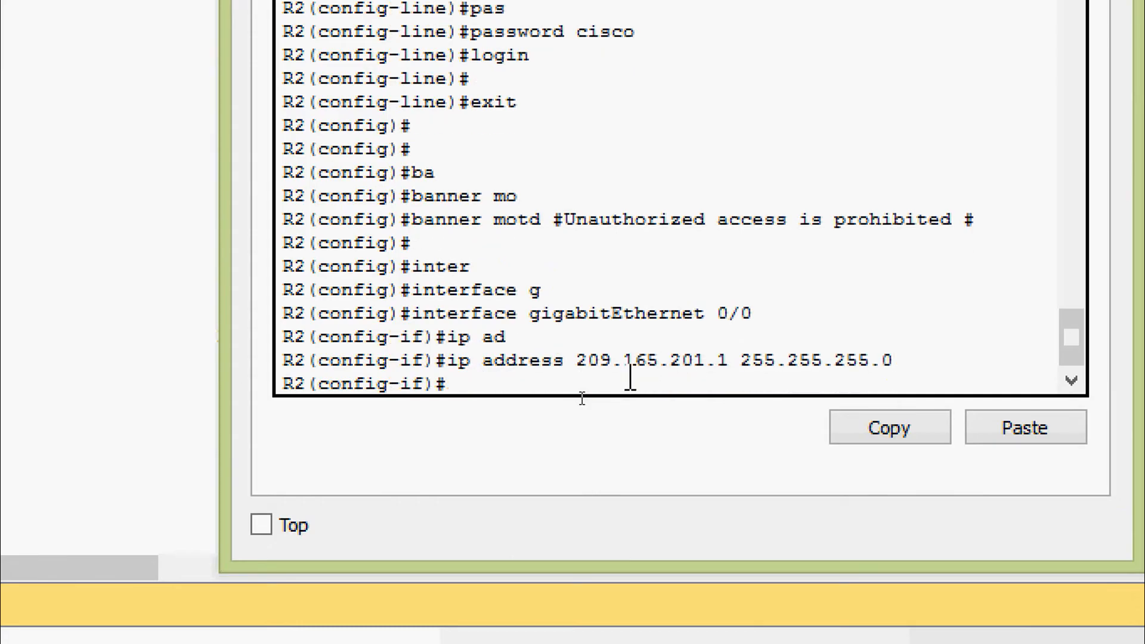
Bring GigabitEthernet0/0 up and give it the description 209.165.201.1.
{"action": "type", "text": "no shut"}
{"action": "key", "text": "Tab"}
{"action": "key", "text": "Return"}
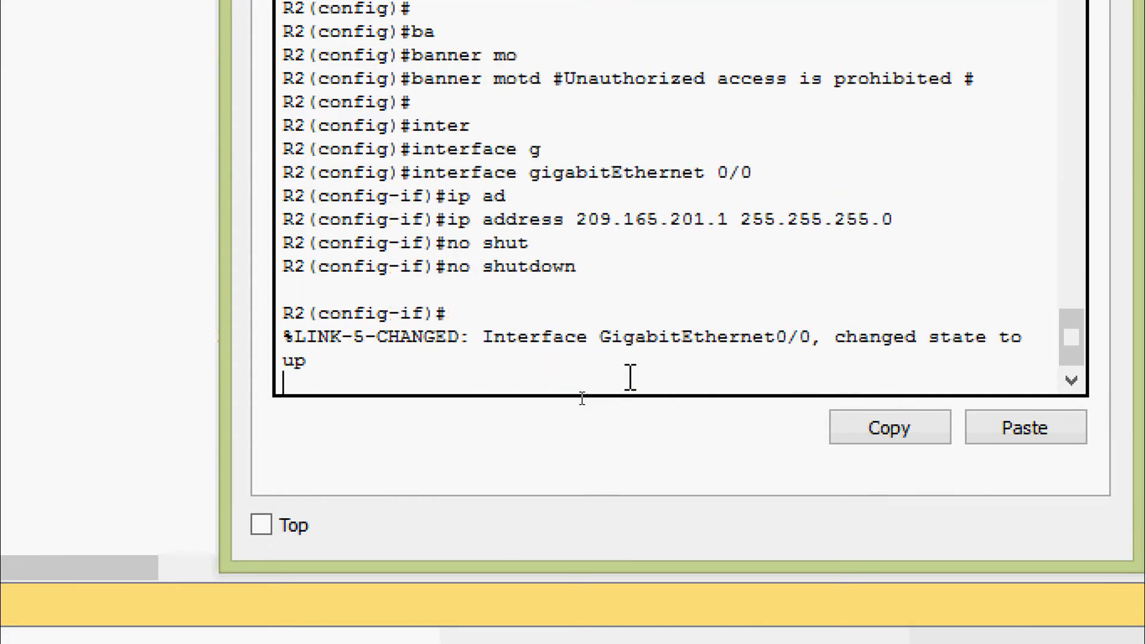
{"action": "key", "text": "Return"}
{"action": "key", "text": "Return"}
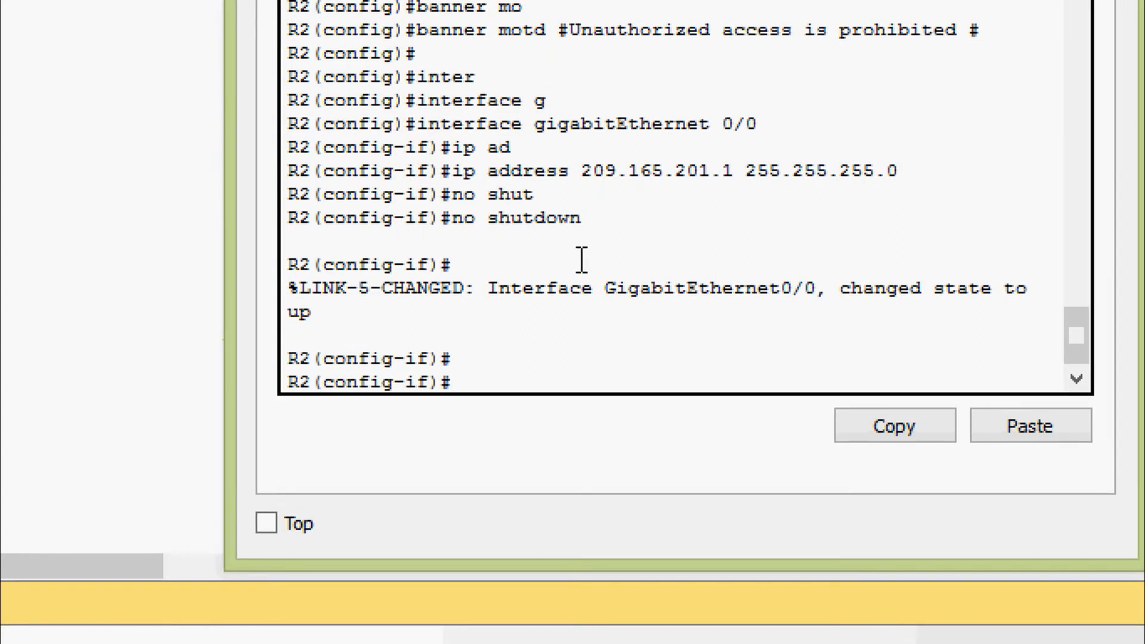
{"action": "type", "text": "desc"}
{"action": "key", "text": "Tab"}
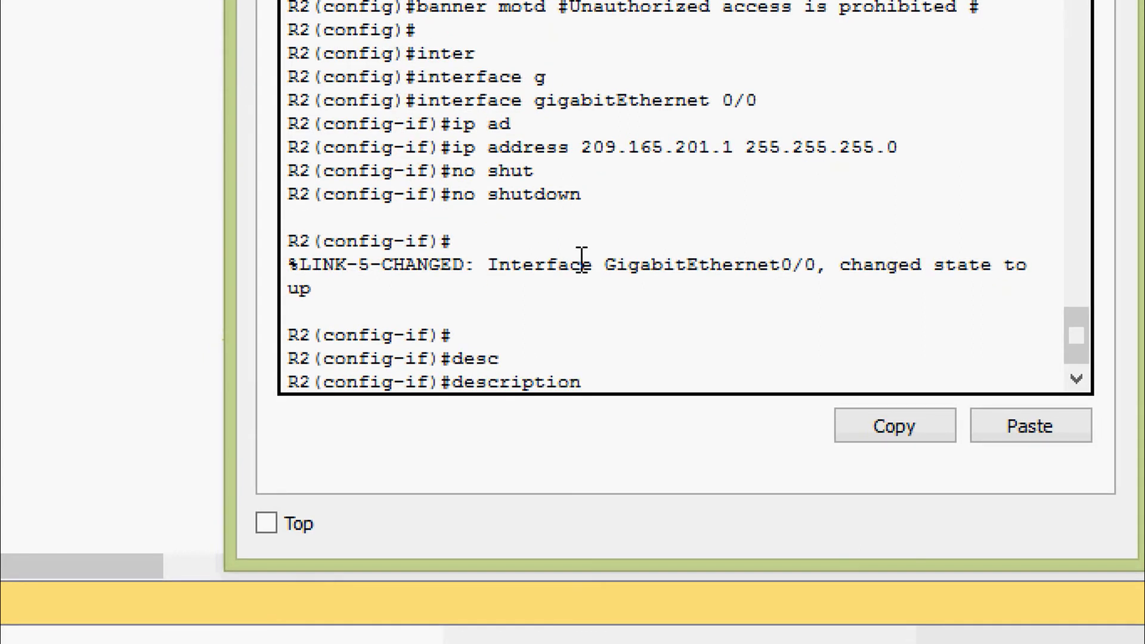
{"action": "right_click", "coordinate": [609, 383]}
{"action": "left_click", "coordinate": [650, 434]}
{"action": "key", "text": "Return"}
{"action": "key", "text": "Return"}
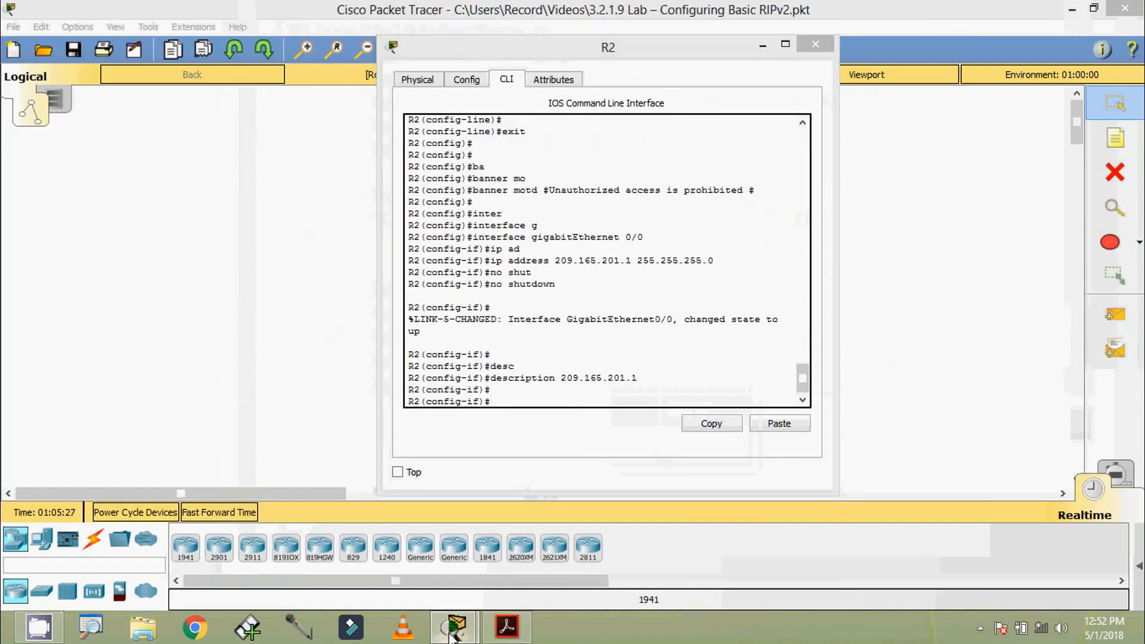
Copy R2's S0/0/0 address 10.1.1.2 from the handout, noting its 255.255.255.252 mask, then return.
{"action": "left_click", "coordinate": [506, 637]}
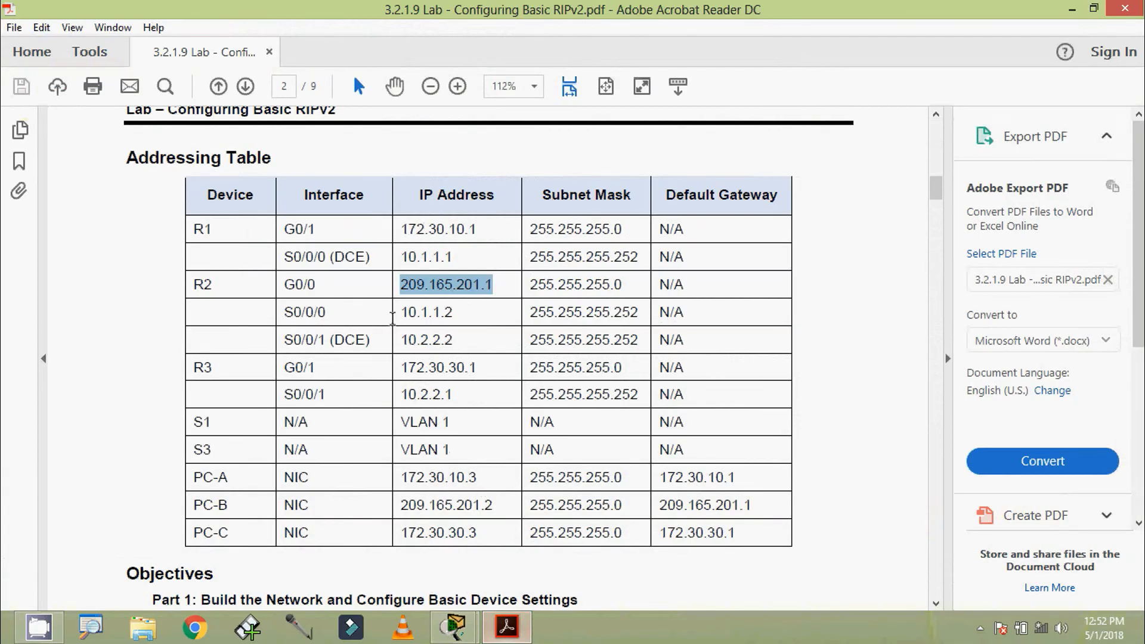
{"action": "left_click_drag", "start_coordinate": [395, 316], "coordinate": [461, 322]}
{"action": "key", "text": "ctrl+c"}
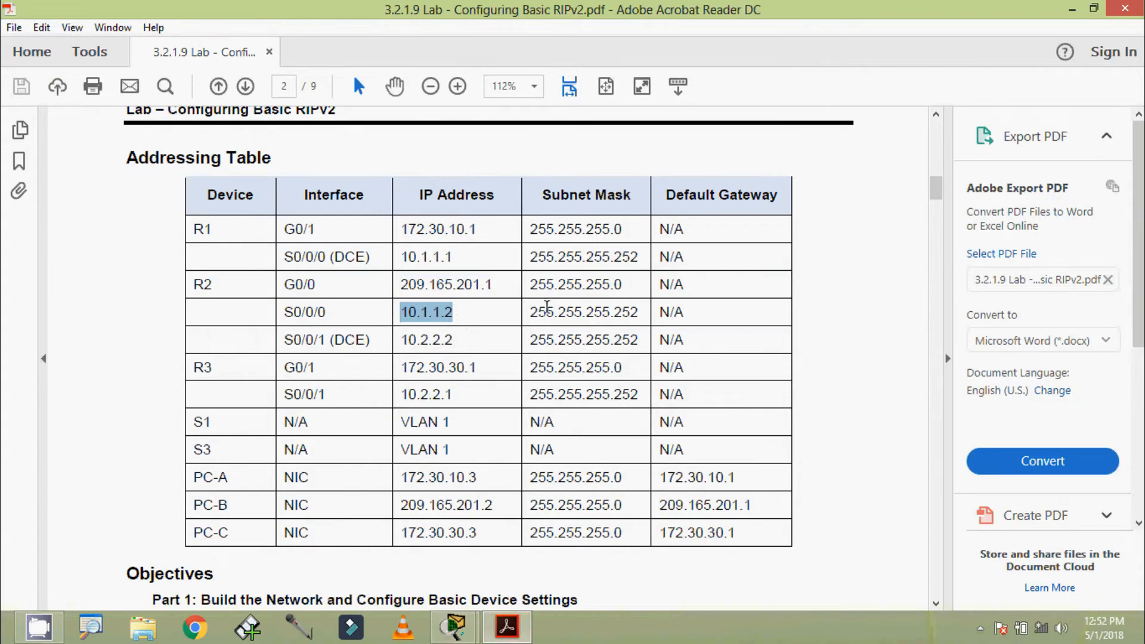
{"action": "left_click_drag", "start_coordinate": [530, 311], "coordinate": [639, 311]}
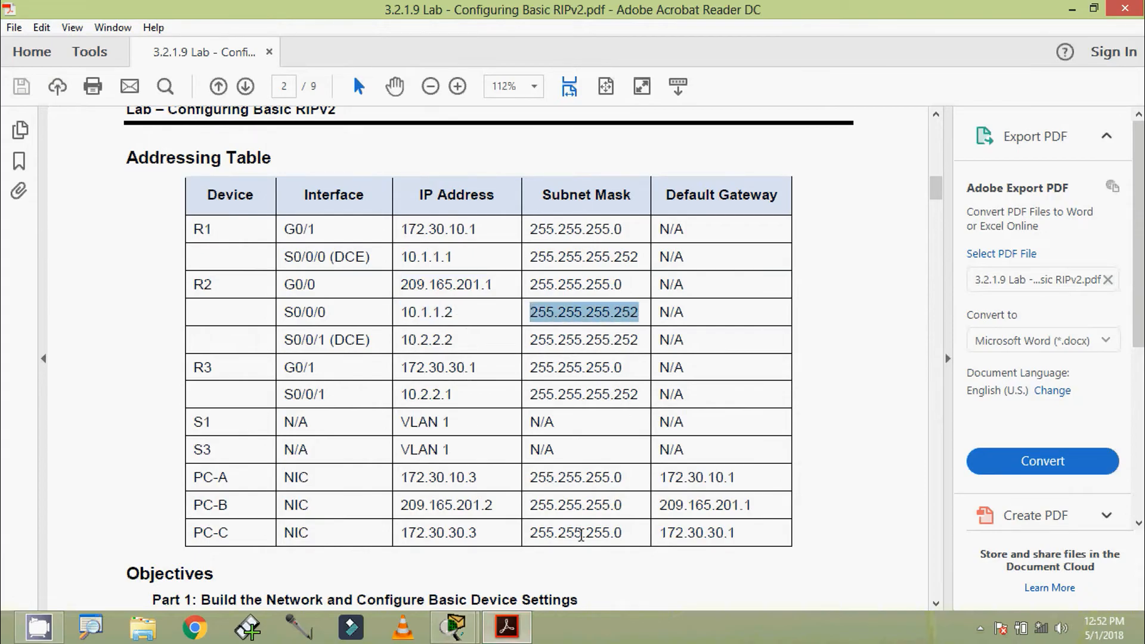
{"action": "left_click", "coordinate": [1071, 10]}
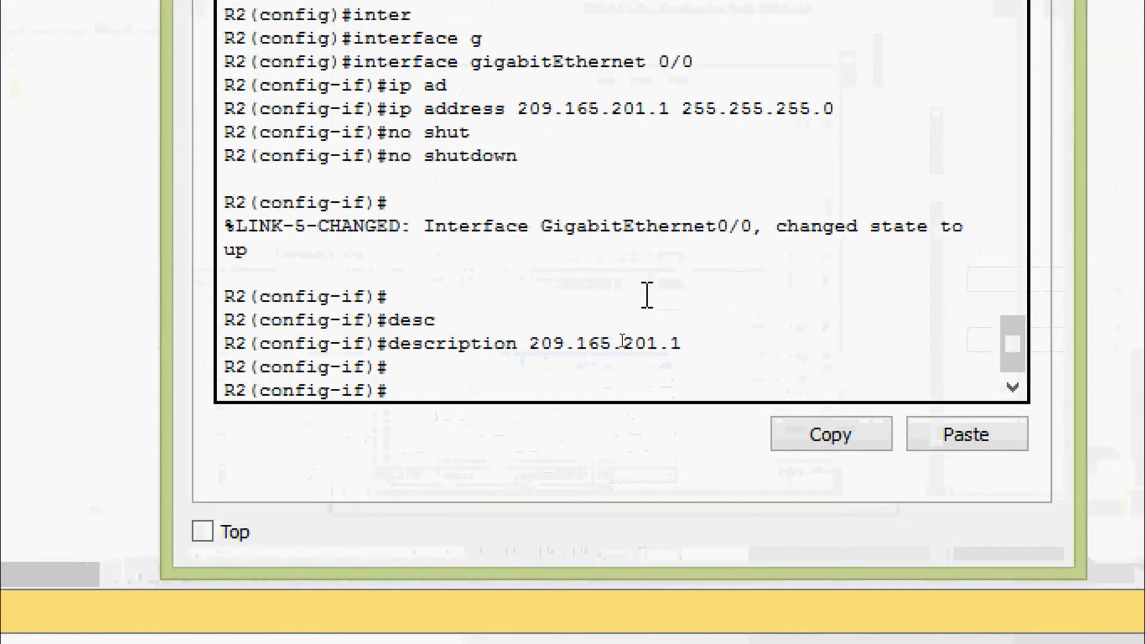
Move to R2's Serial0/0/0 and assign it 10.1.1.2 255.255.255.252.
{"action": "type", "text": "exit"}
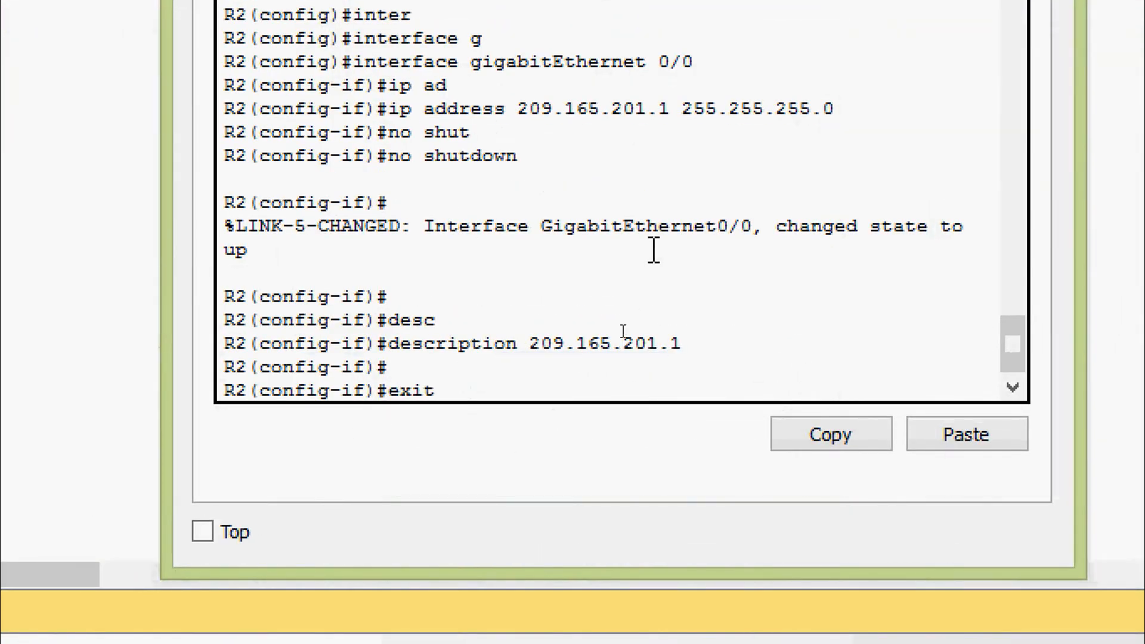
{"action": "key", "text": "Return"}
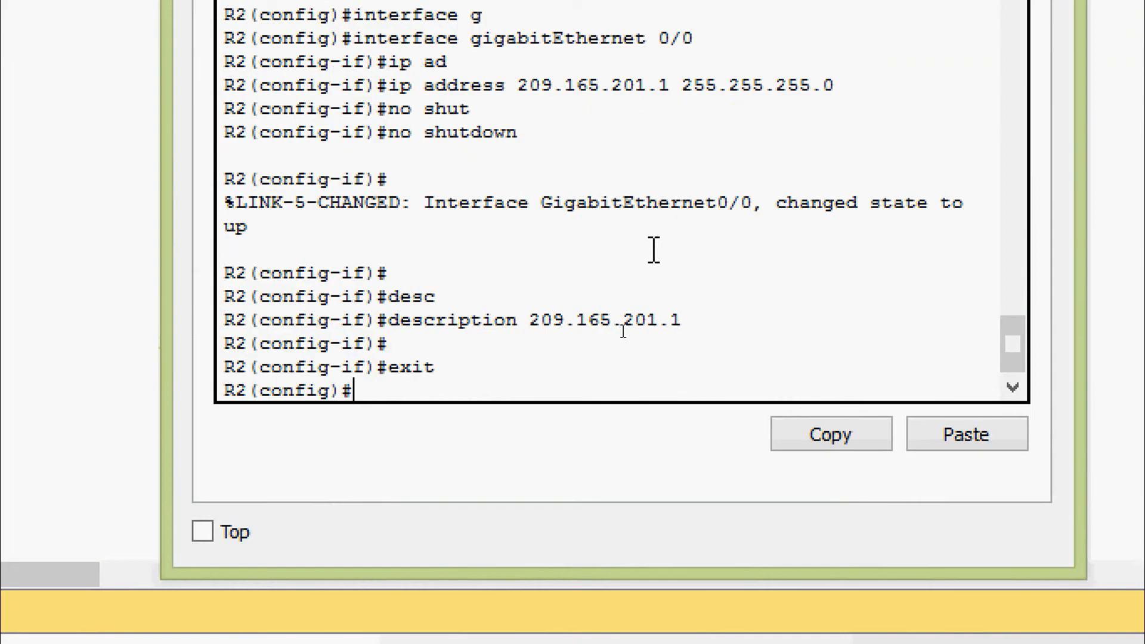
{"action": "type", "text": "inter"}
{"action": "key", "text": "Tab"}
{"action": "type", "text": "ser"}
{"action": "key", "text": "Tab"}
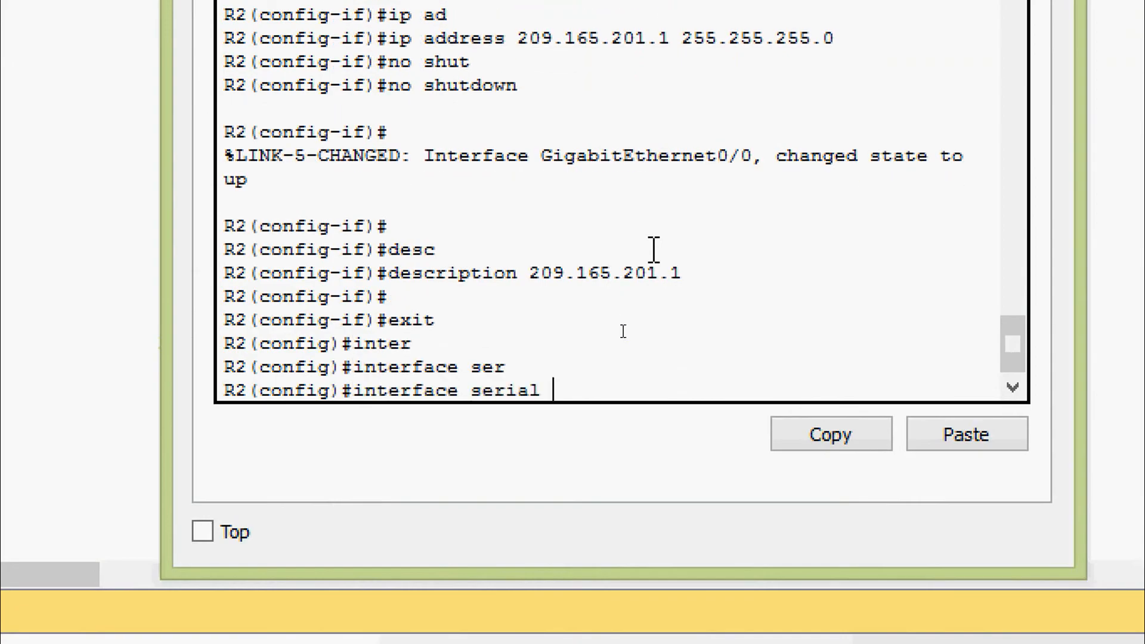
{"action": "type", "text": "0/0/"}
{"action": "type", "text": "ip ad"}
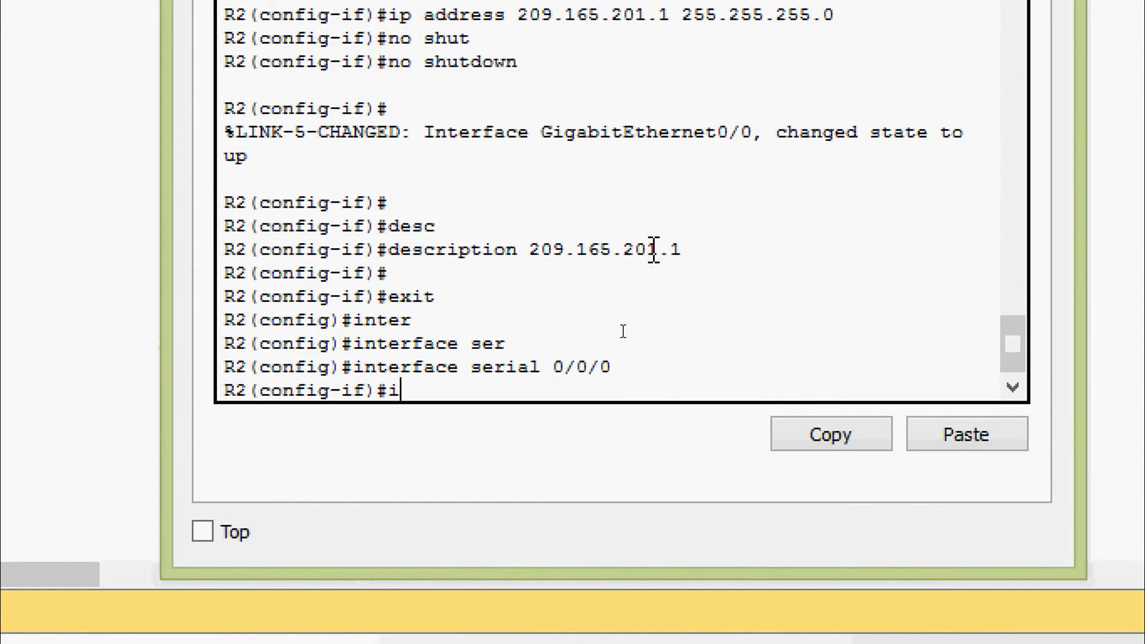
{"action": "key", "text": "Tab"}
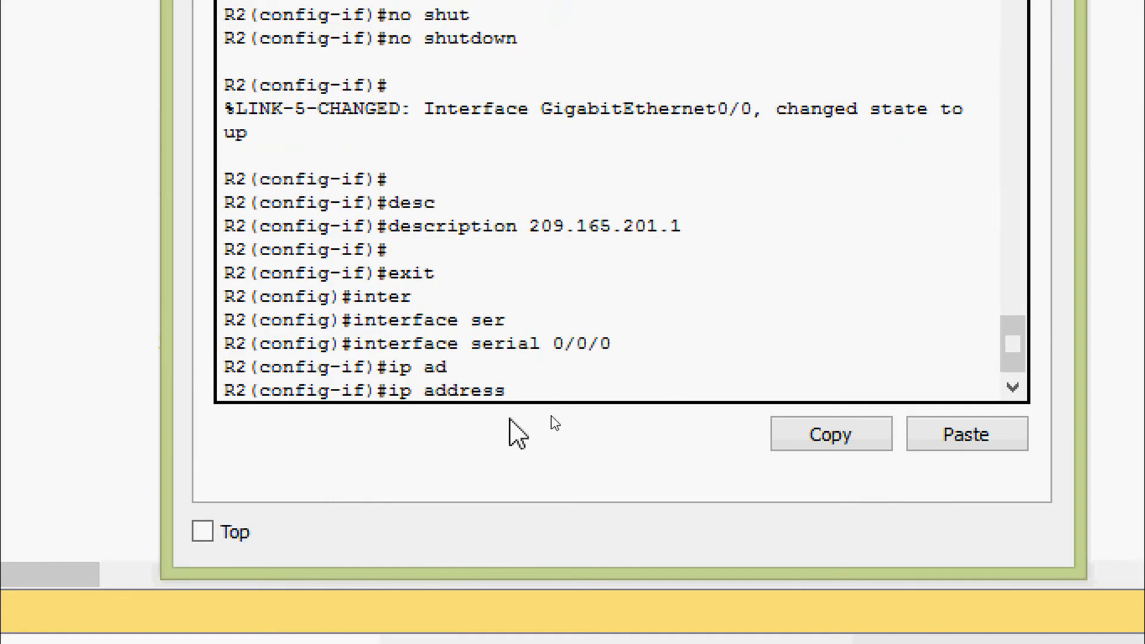
{"action": "right_click", "coordinate": [530, 396]}
{"action": "left_click", "coordinate": [553, 441]}
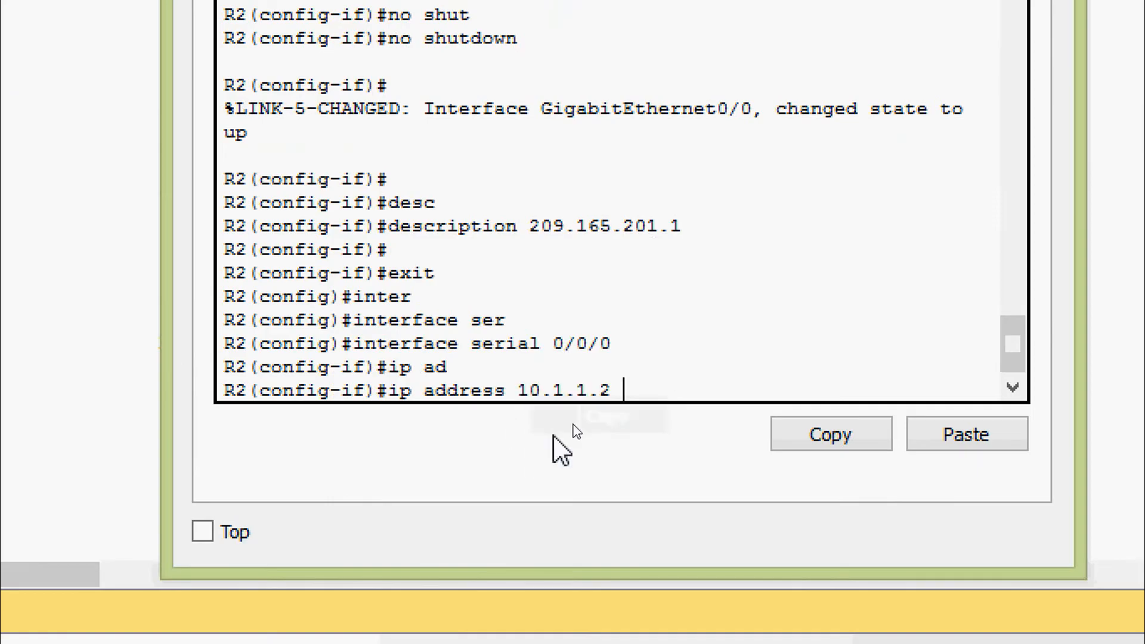
{"action": "type", "text": "255.255.255"}
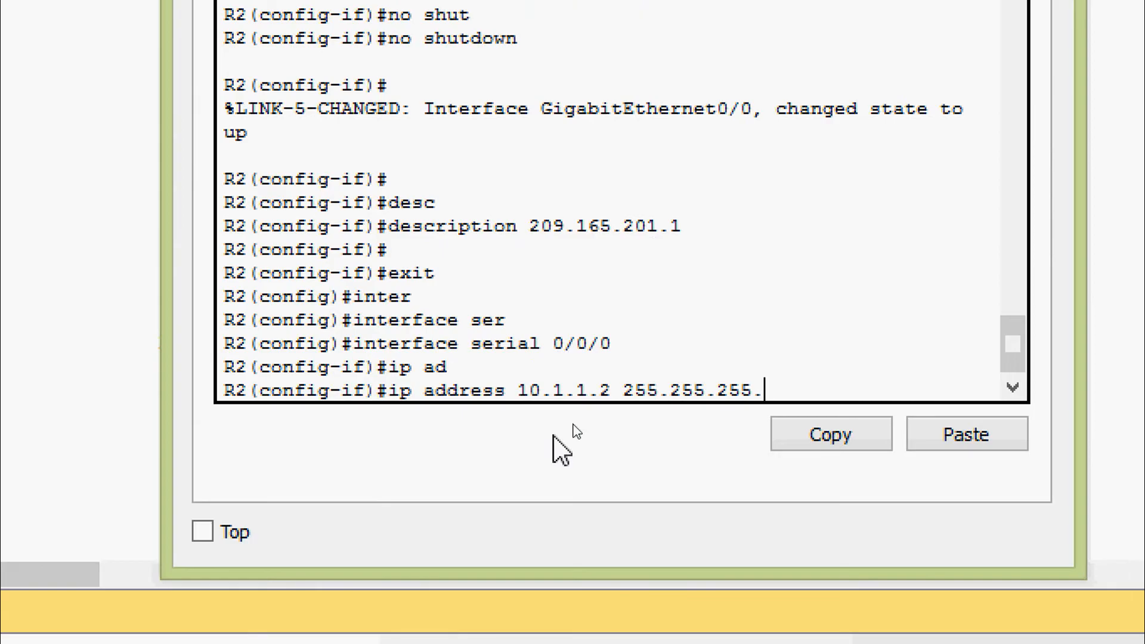
{"action": "type", "text": ".252"}
{"action": "key", "text": "Return"}
Enable Serial0/0/0 and set its description to 10.1.1.2.
{"action": "type", "text": "no shut"}
{"action": "key", "text": "Tab"}
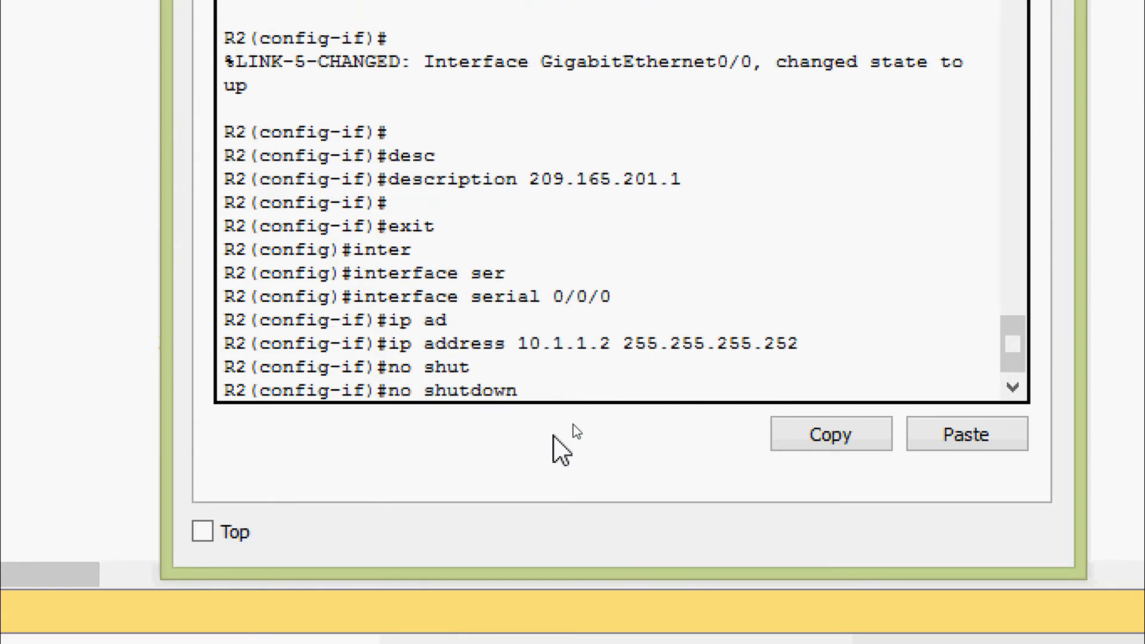
{"action": "key", "text": "Return"}
{"action": "type", "text": "desc"}
{"action": "key", "text": "Tab"}
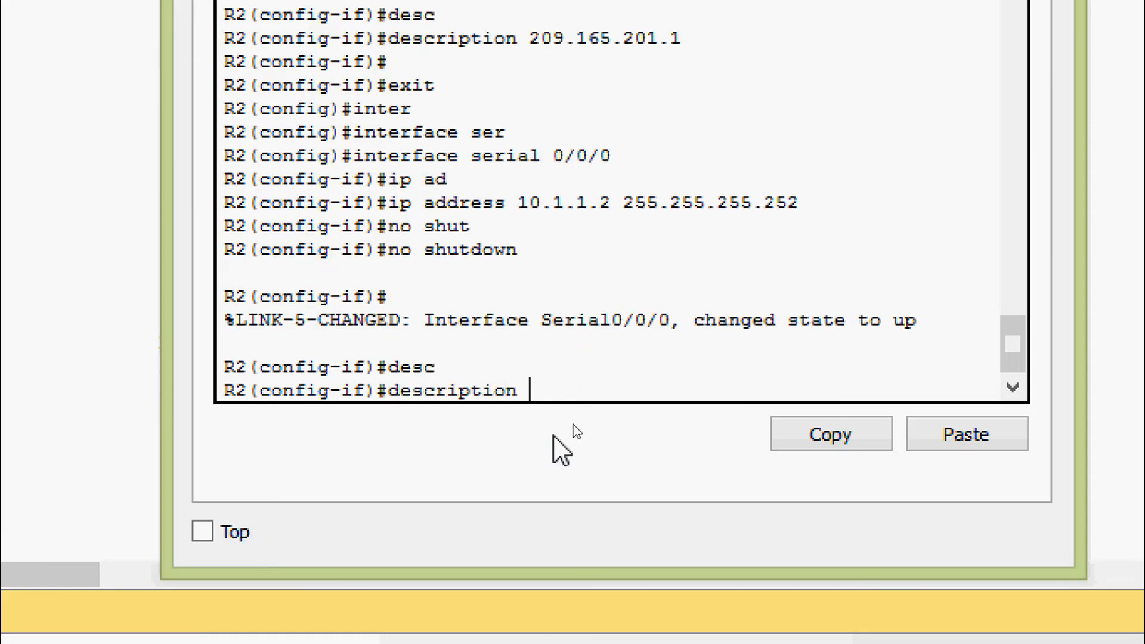
{"action": "right_click", "coordinate": [578, 400]}
{"action": "left_click", "coordinate": [612, 458]}
{"action": "key", "text": "Return"}
{"action": "key", "text": "Return"}
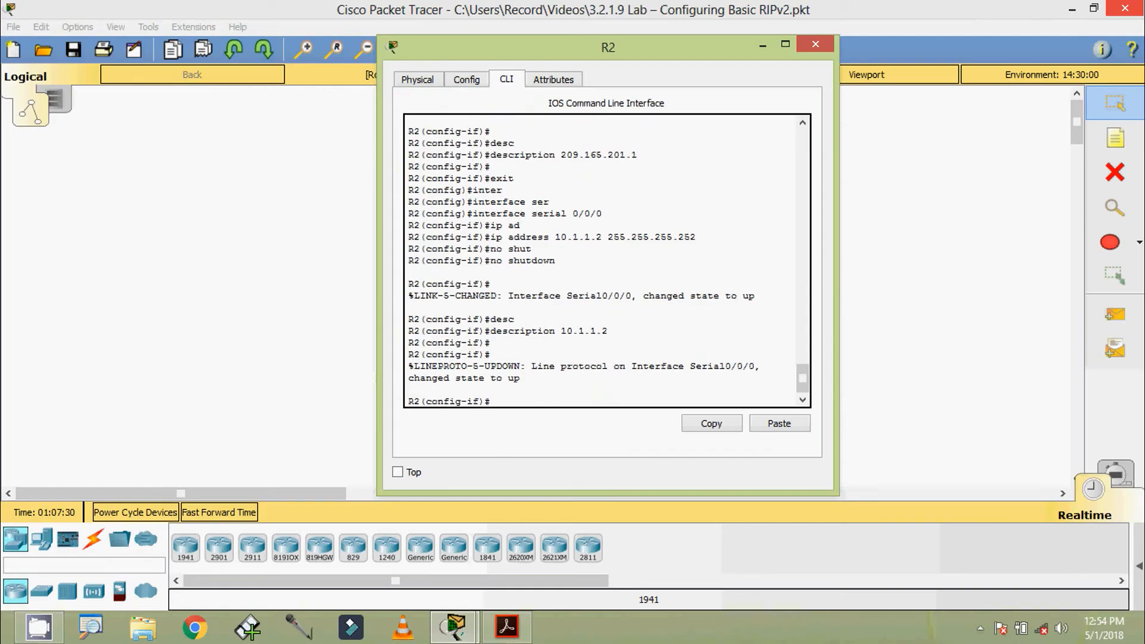
Copy R2's S0/0/1 (DCE) address 10.2.2.2 from the handout and return to the console.
{"action": "left_click", "coordinate": [506, 627]}
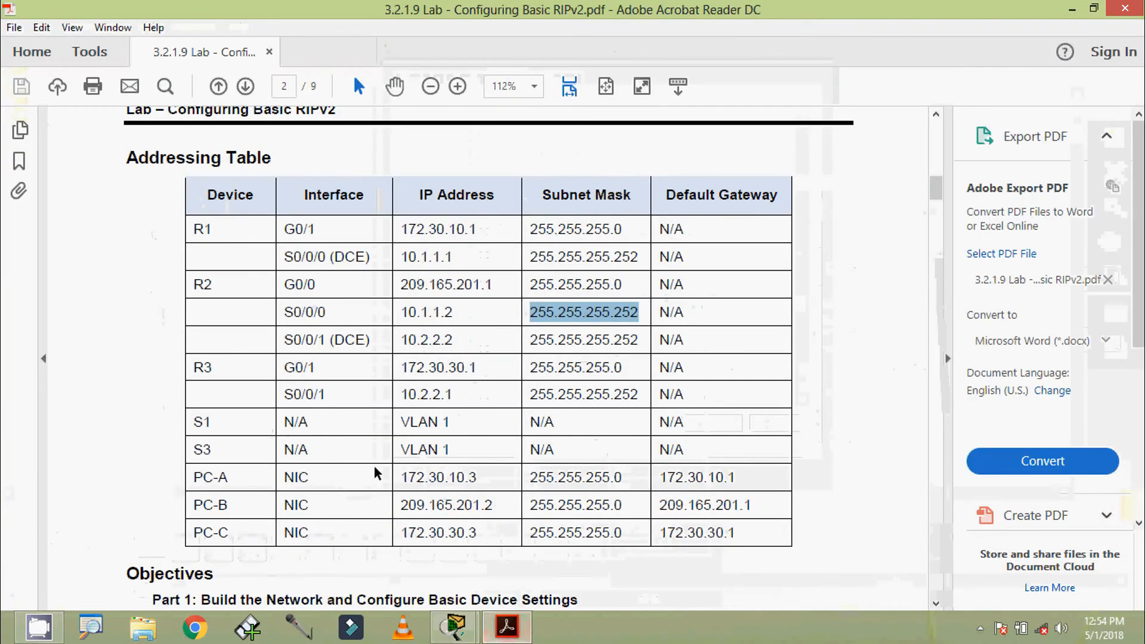
{"action": "left_click", "coordinate": [288, 341]}
{"action": "left_click_drag", "start_coordinate": [289, 341], "coordinate": [450, 341]}
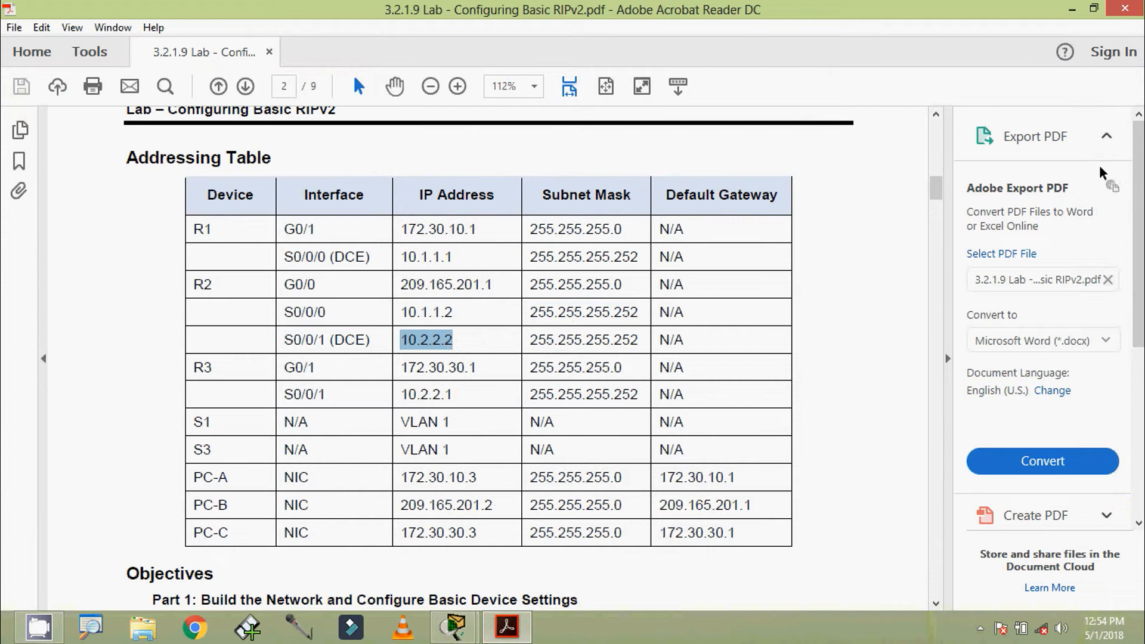
{"action": "left_click", "coordinate": [1072, 9]}
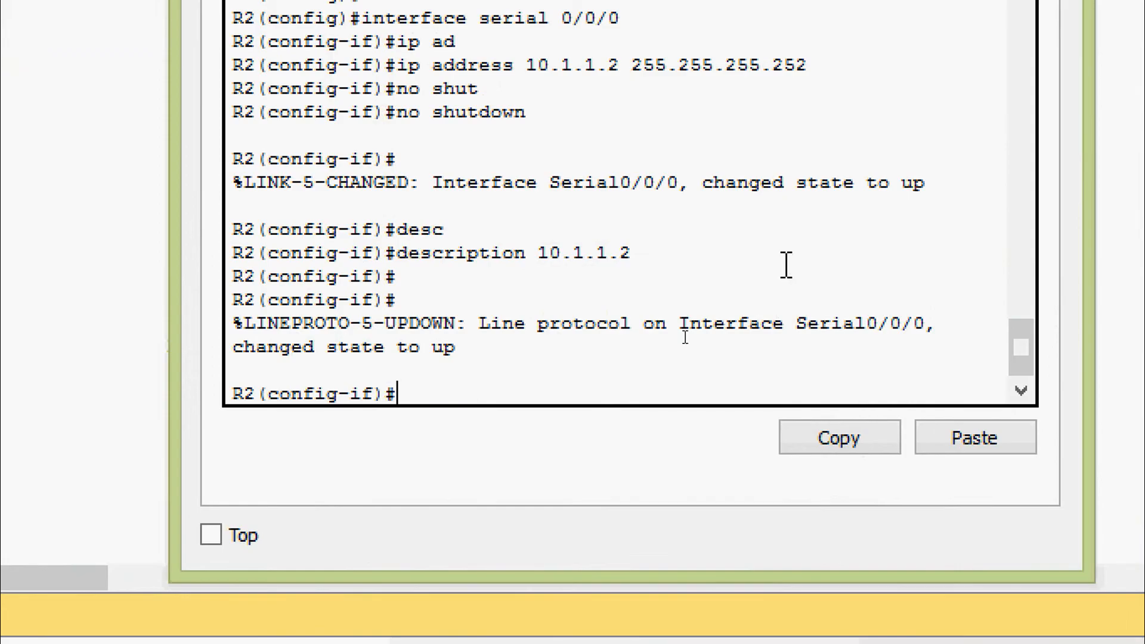
Assign 10.2.2.2 255.255.255.252 to R2's Serial0/0/1 interface.
{"action": "type", "text": "int ser 0/0/1"}
{"action": "key", "text": "Return"}
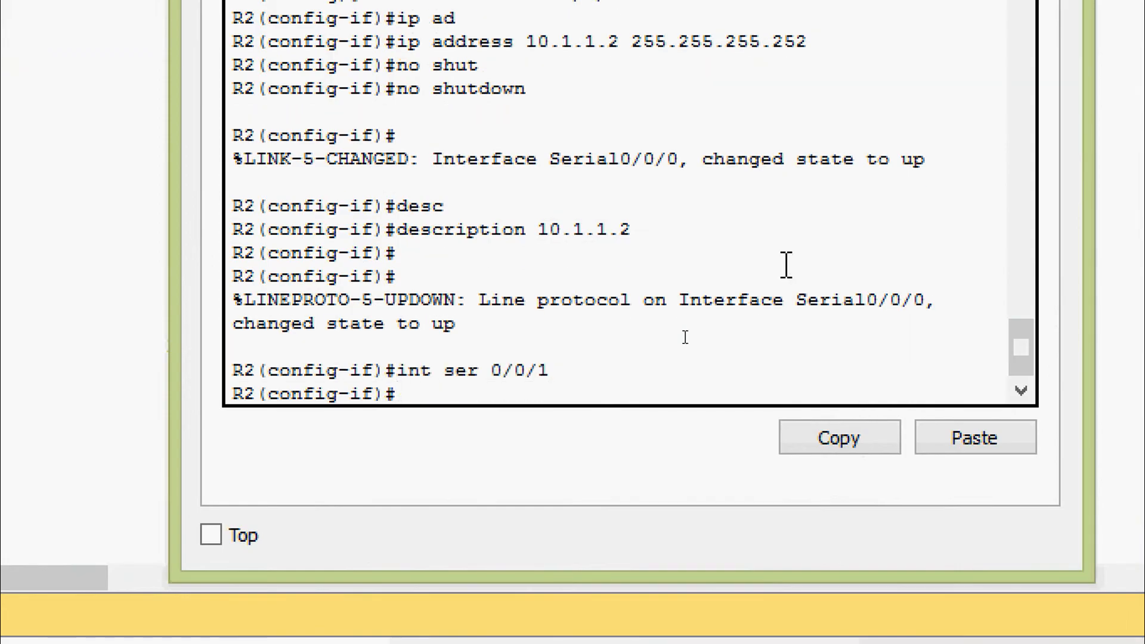
{"action": "type", "text": "ip ad"}
{"action": "key", "text": "Tab"}
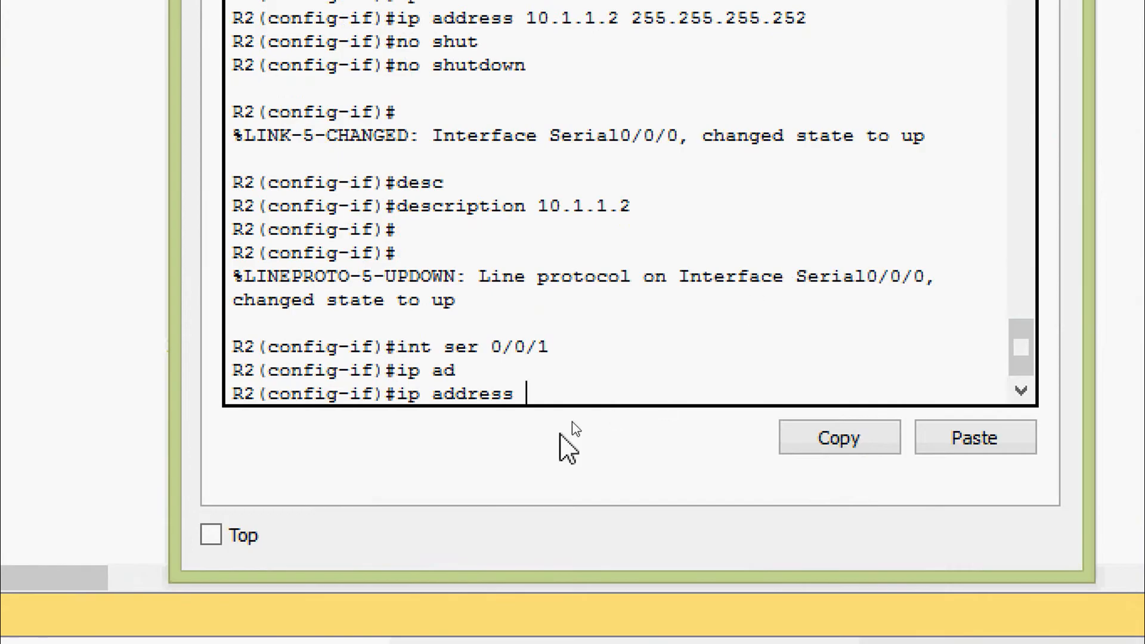
{"action": "right_click", "coordinate": [560, 394]}
{"action": "left_click", "coordinate": [590, 450]}
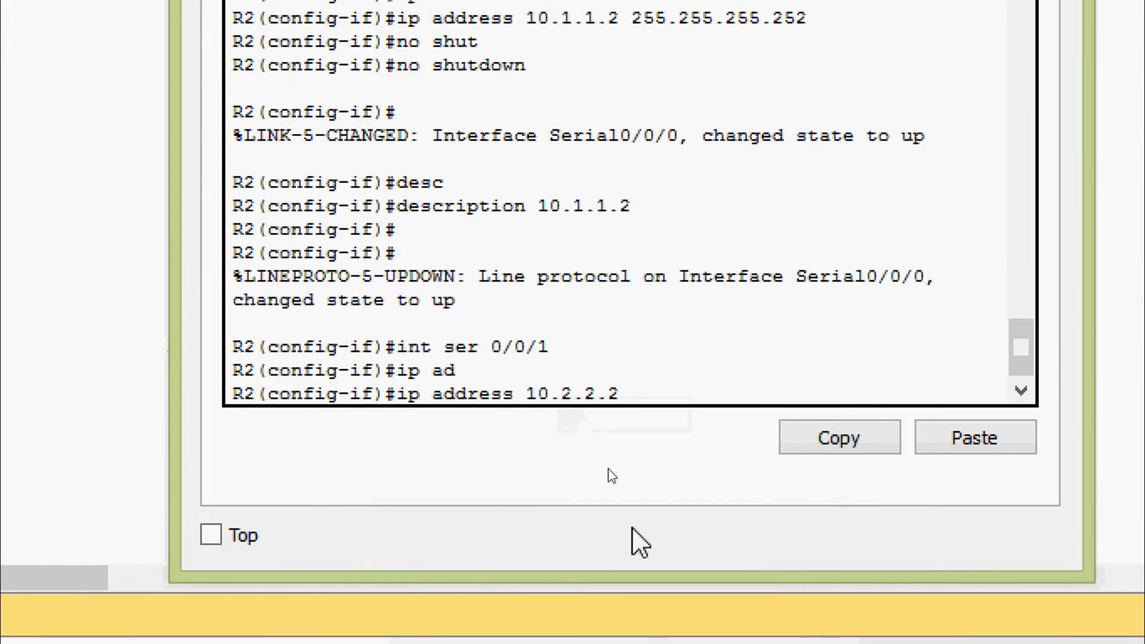
{"action": "type", "text": "255.255.255.252"}
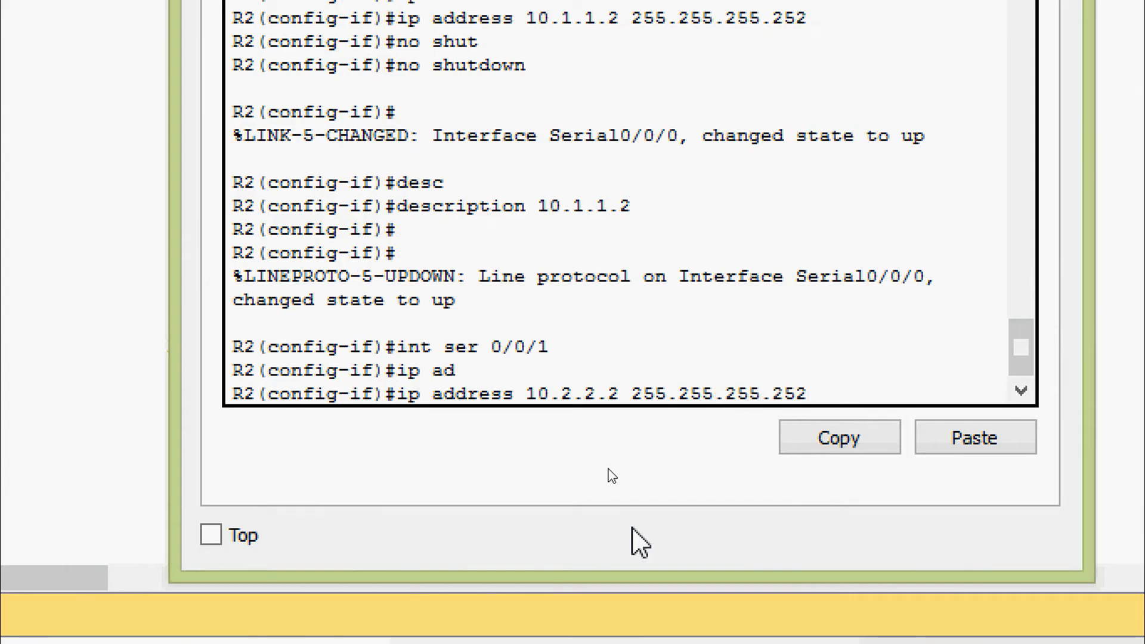
{"action": "key", "text": "Return"}
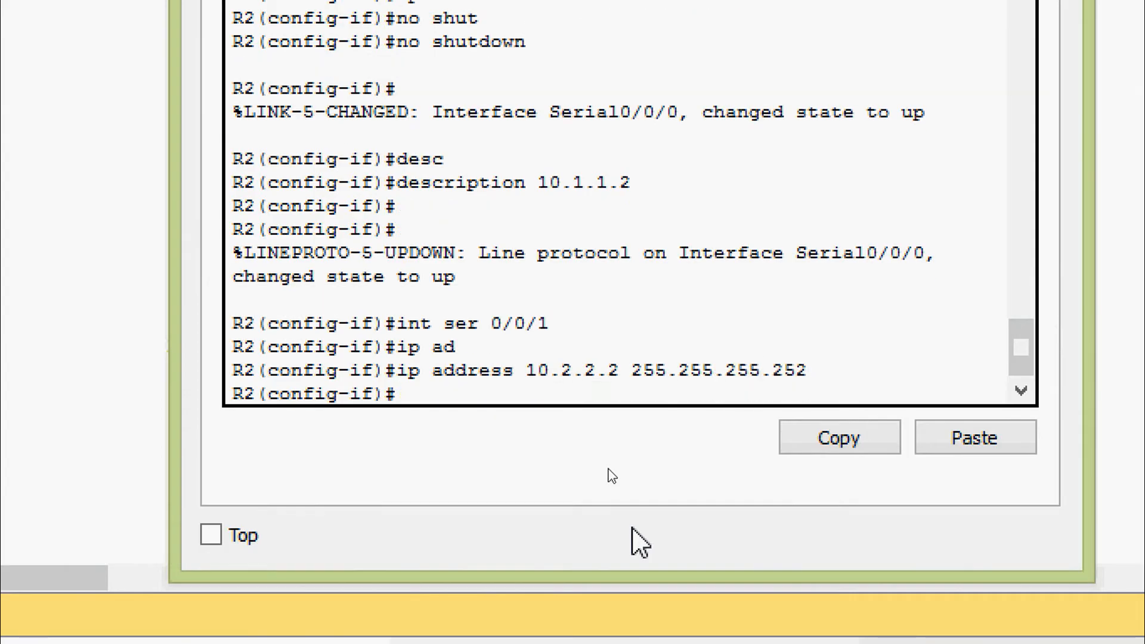
Enable Serial0/0/1 and set its description to 10.2.2.2.
{"action": "type", "text": "no shut"}
{"action": "key", "text": "Tab"}
{"action": "key", "text": "Return"}
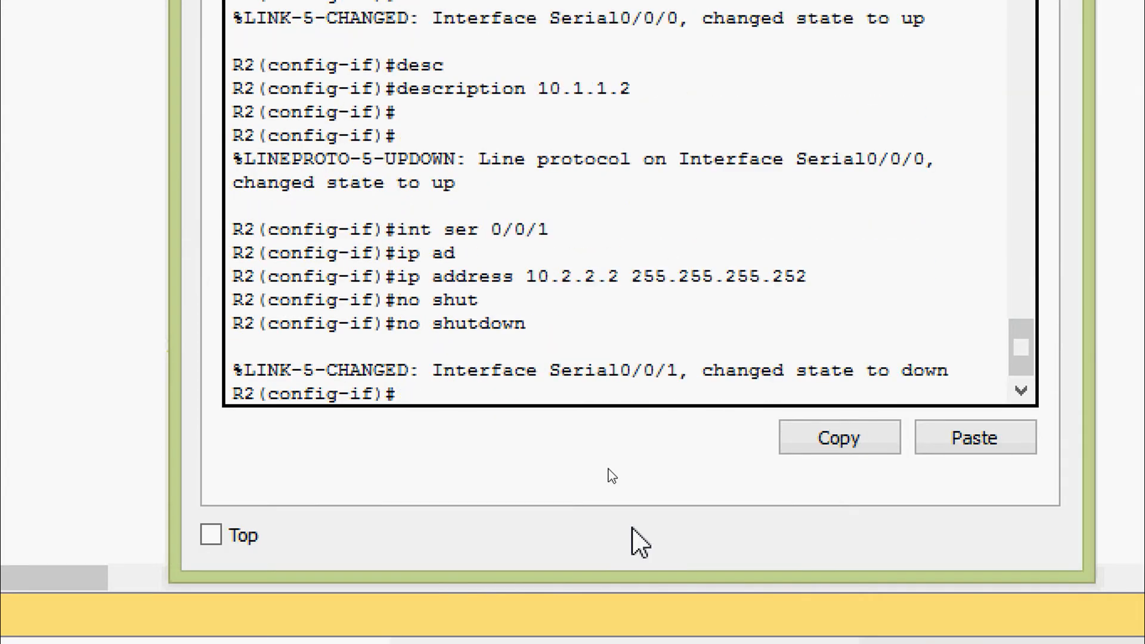
{"action": "type", "text": "des"}
{"action": "key", "text": "Tab"}
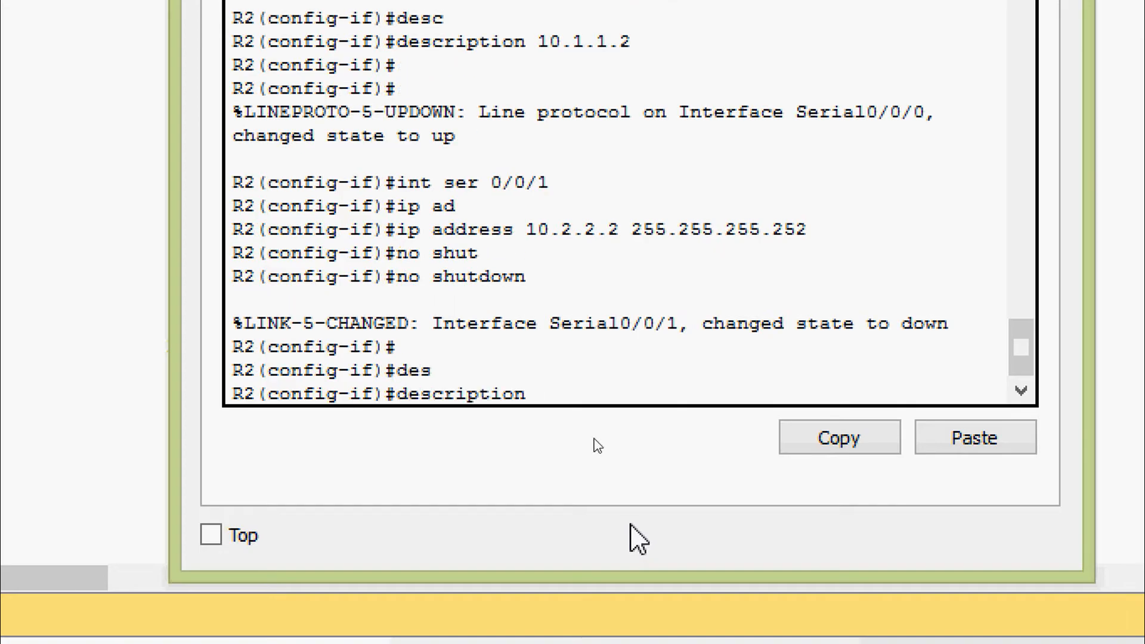
{"action": "right_click", "coordinate": [592, 396]}
{"action": "left_click", "coordinate": [618, 457]}
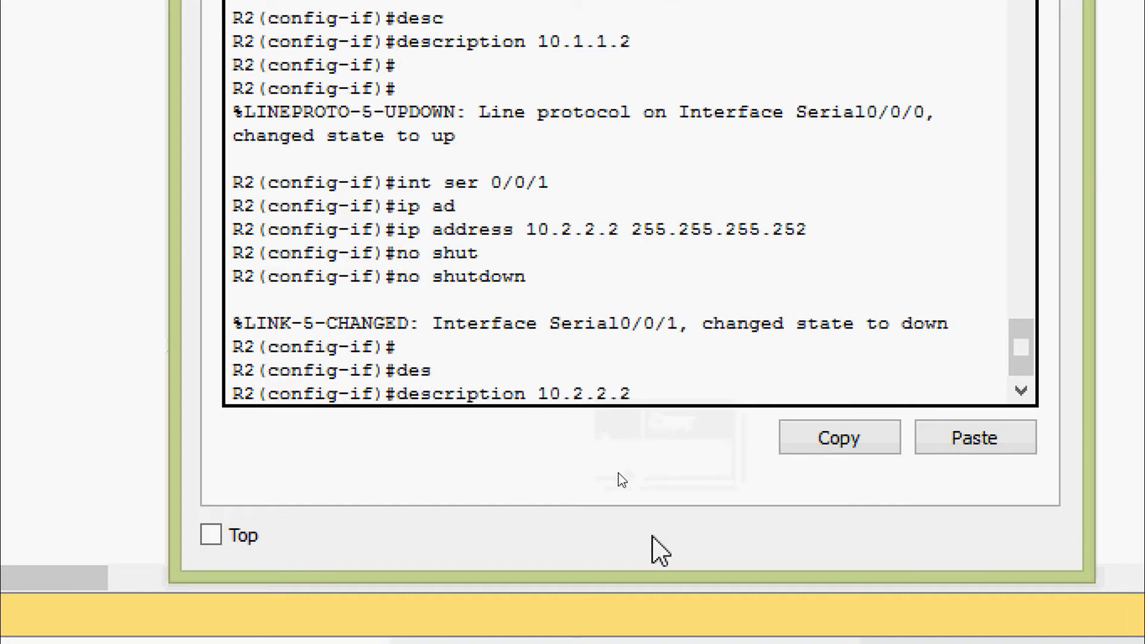
{"action": "key", "text": "Return"}
{"action": "key", "text": "Return"}
{"action": "key", "text": "Return"}
{"action": "key", "text": "Return"}
{"action": "key", "text": "Return"}
Exit configuration mode and save R2's running-config to startup-config.
{"action": "key", "text": "ctrl+z"}
{"action": "key", "text": "Return"}
{"action": "key", "text": "Return"}
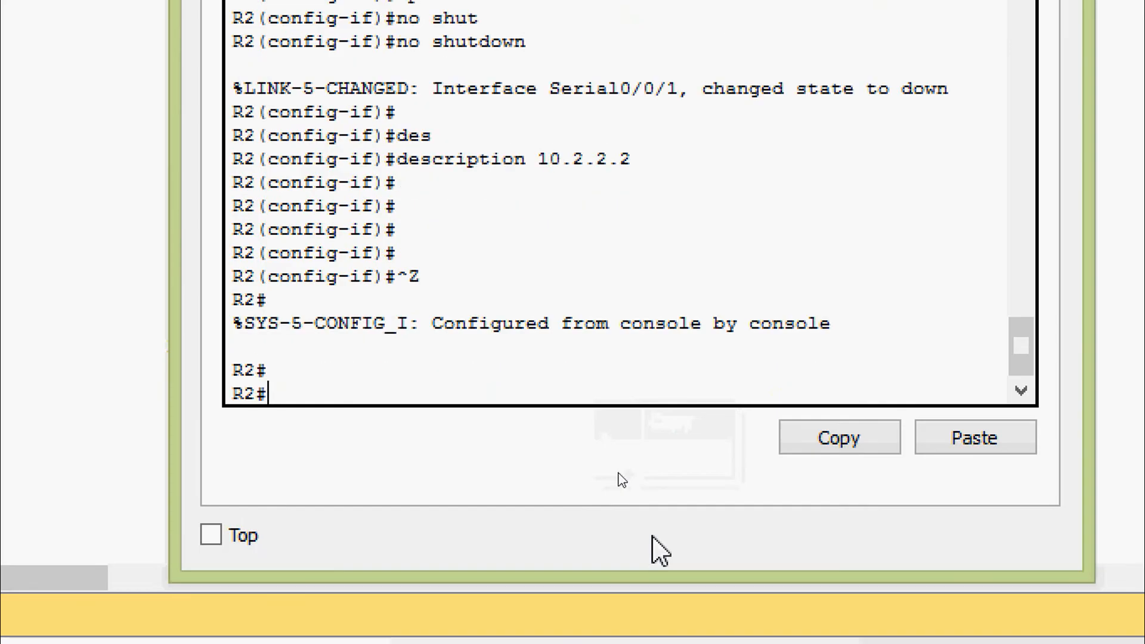
{"action": "type", "text": "cop"}
{"action": "key", "text": "Tab"}
{"action": "type", "text": "r"}
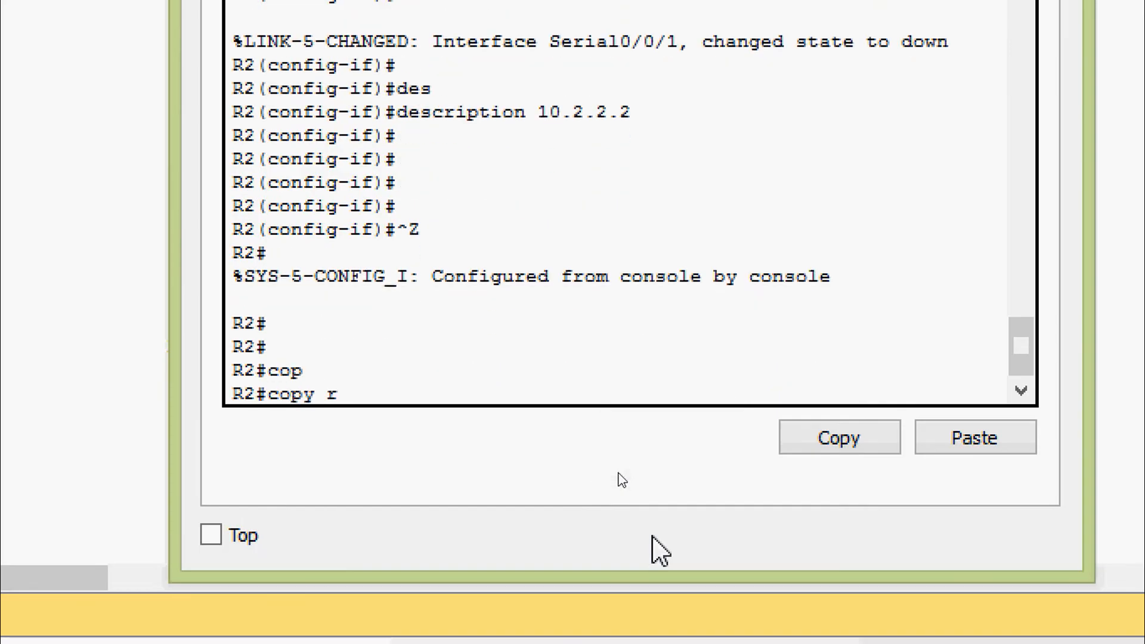
{"action": "key", "text": "Tab"}
{"action": "type", "text": "st"}
{"action": "key", "text": "Tab"}
{"action": "key", "text": "Return"}
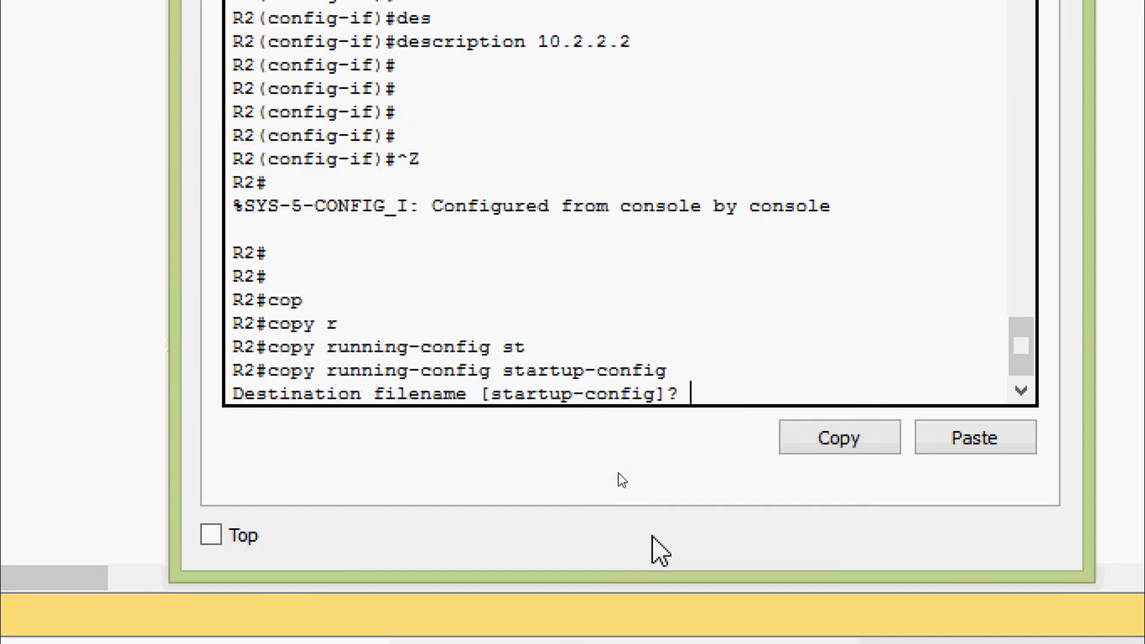
{"action": "key", "text": "Return"}
{"action": "key", "text": "Return"}
{"action": "type", "text": "sh"}
{"action": "key", "text": "Tab"}
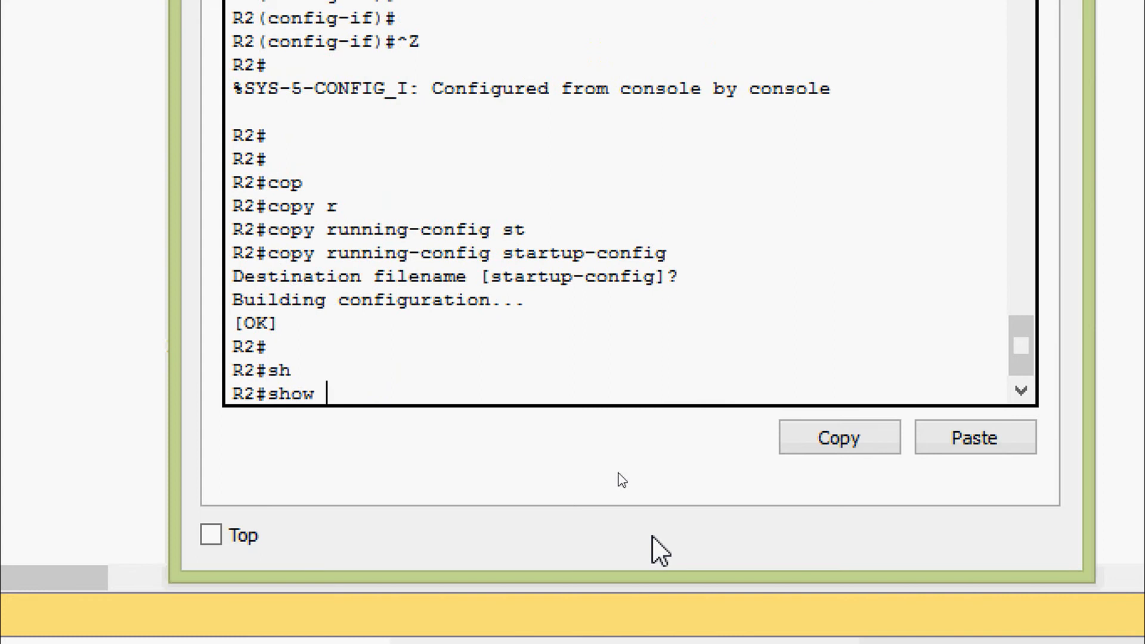
Show R2's running-config and check the GigabitEthernet0/0 (209.165.201.1) and Serial0/0/0 lines.
{"action": "type", "text": "ru"}
{"action": "key", "text": "Tab"}
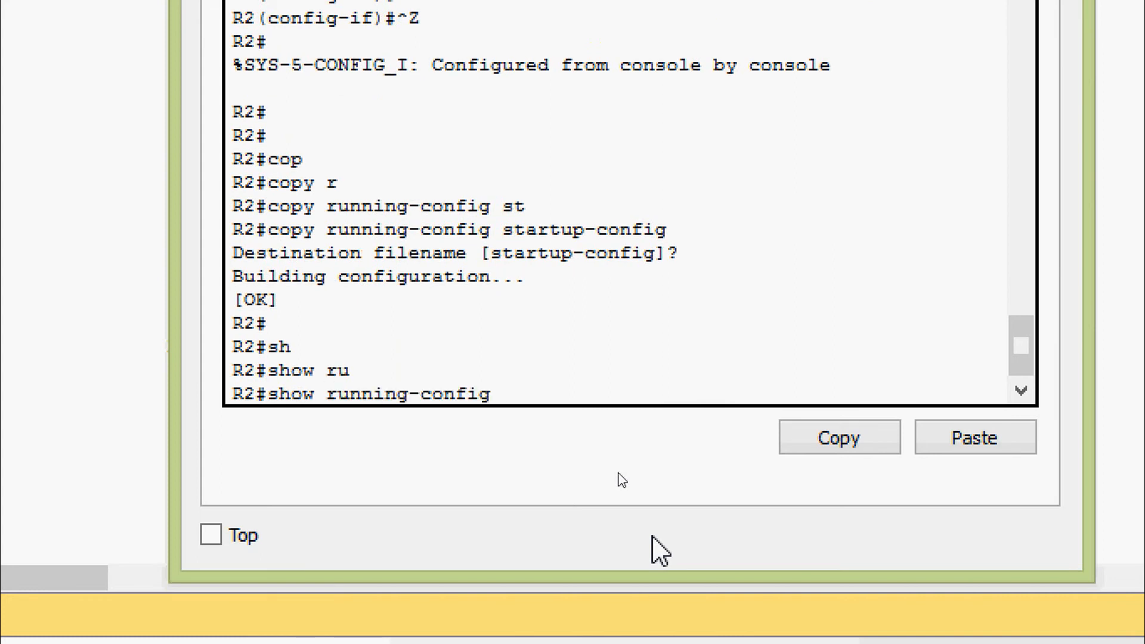
{"action": "key", "text": "Return"}
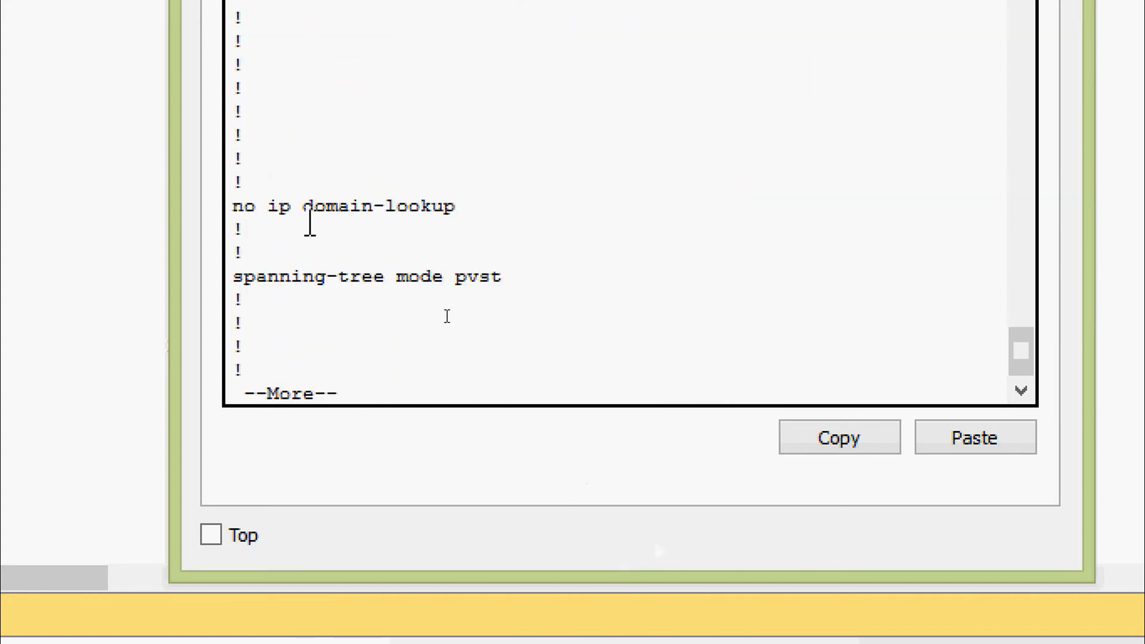
{"action": "key", "text": "space"}
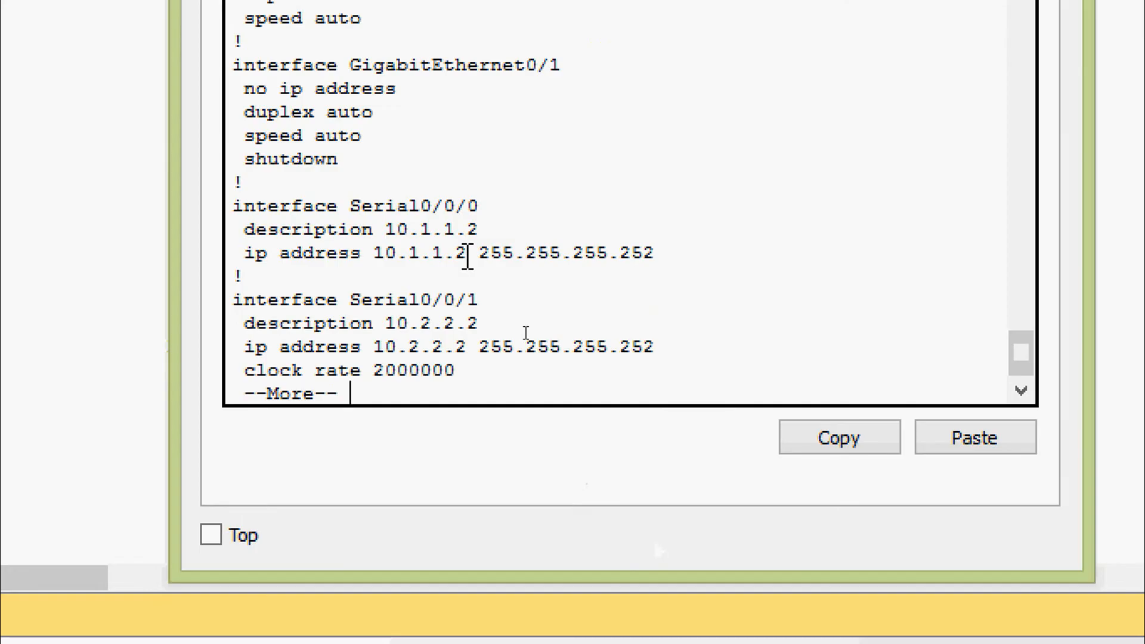
{"action": "scroll", "coordinate": [471, 250], "scroll_direction": "up", "scroll_amount": 3}
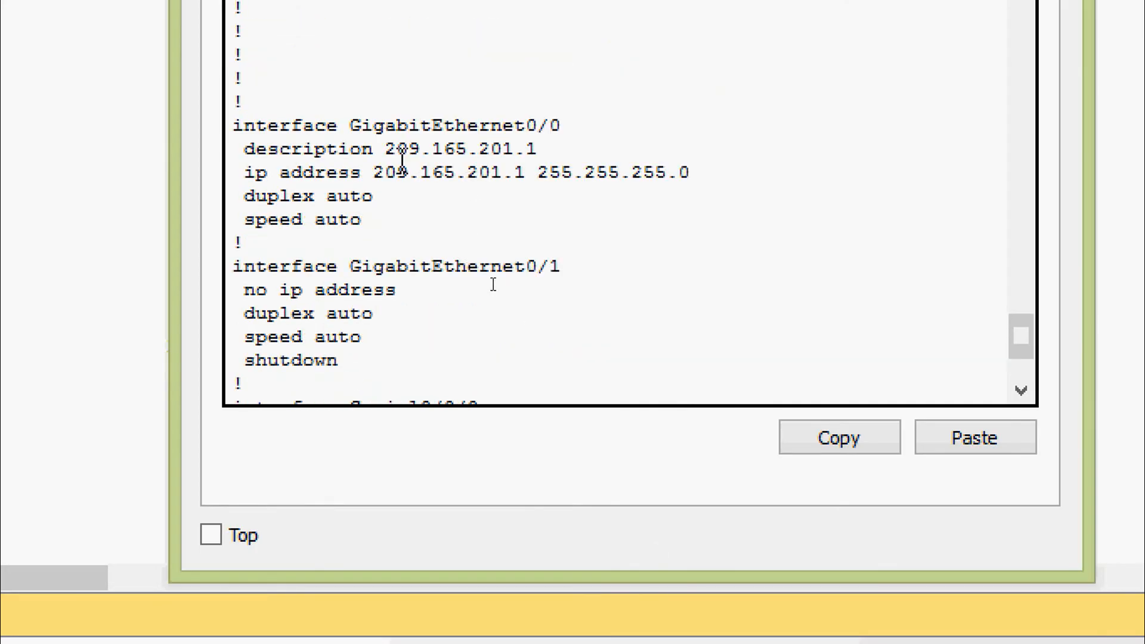
{"action": "left_click_drag", "start_coordinate": [456, 127], "coordinate": [593, 128]}
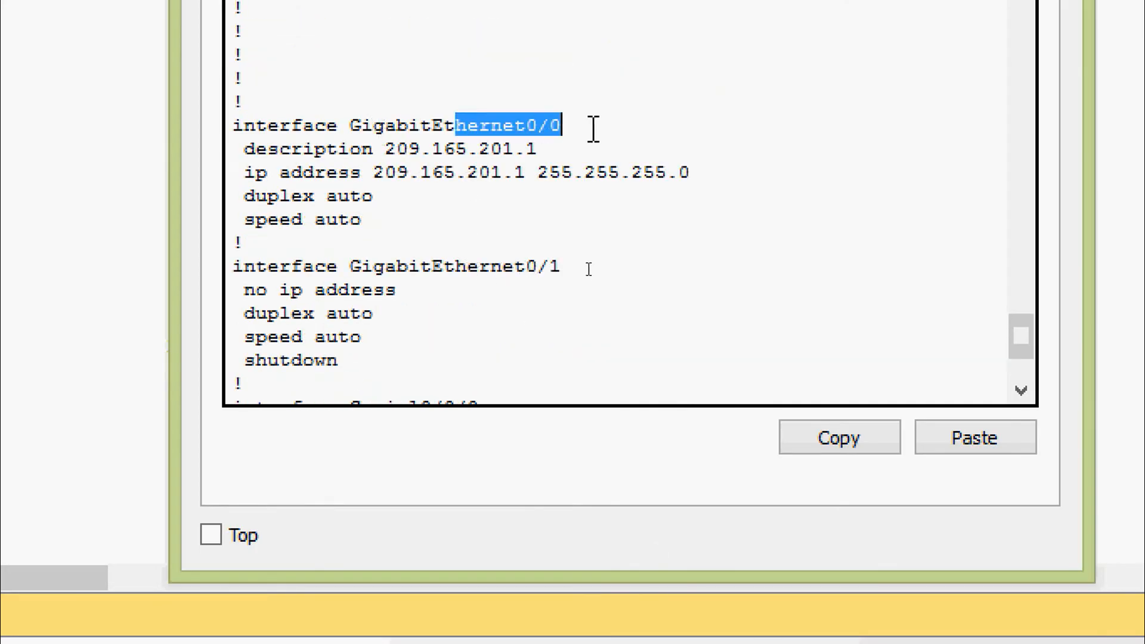
{"action": "left_click_drag", "start_coordinate": [246, 172], "coordinate": [654, 171]}
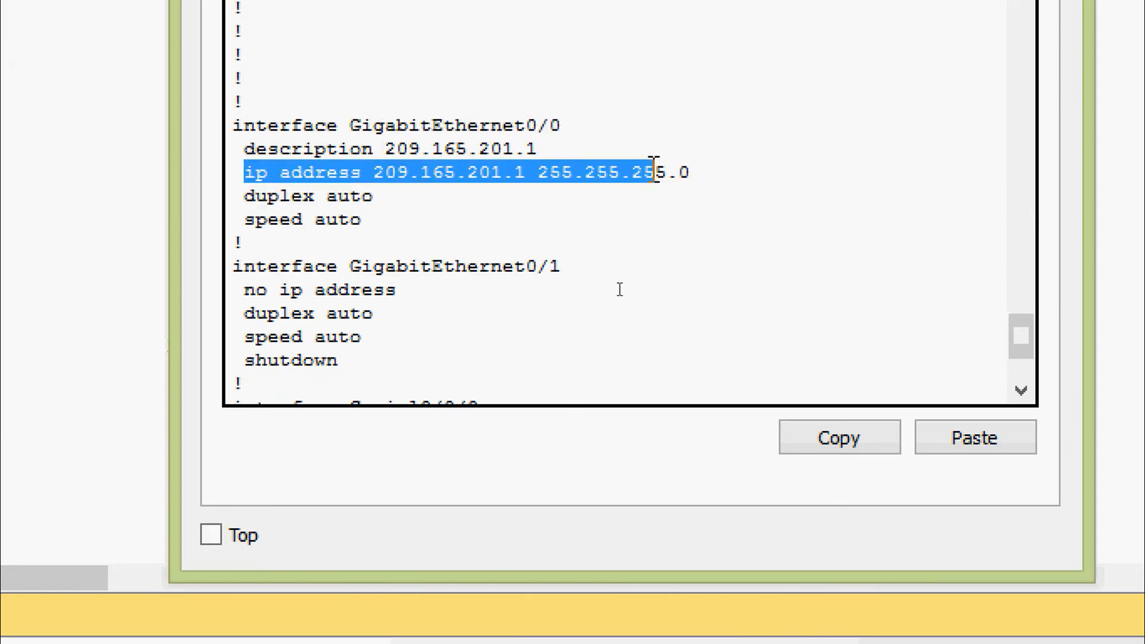
{"action": "scroll", "coordinate": [552, 200], "scroll_direction": "down", "scroll_amount": 3}
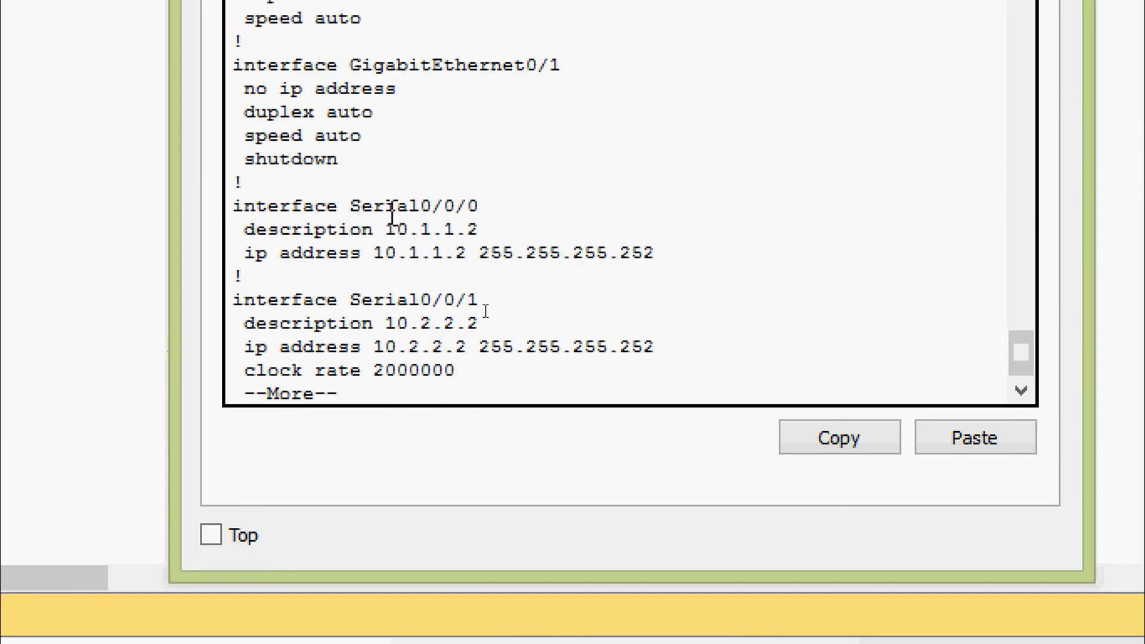
{"action": "left_click_drag", "start_coordinate": [350, 206], "coordinate": [480, 206]}
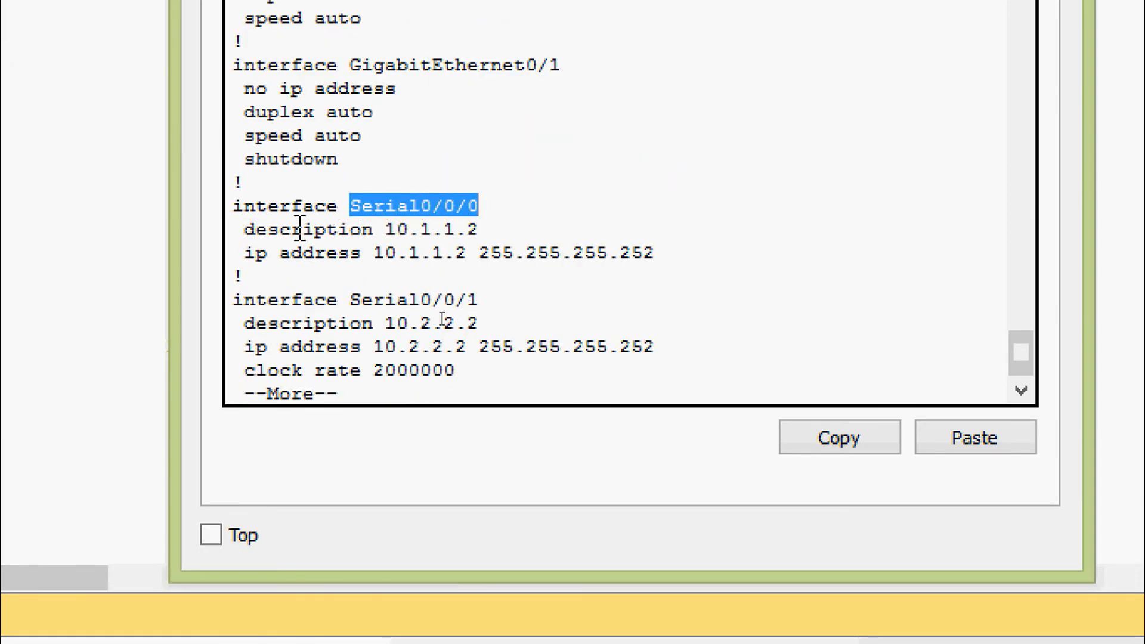
{"action": "left_click_drag", "start_coordinate": [300, 226], "coordinate": [655, 248]}
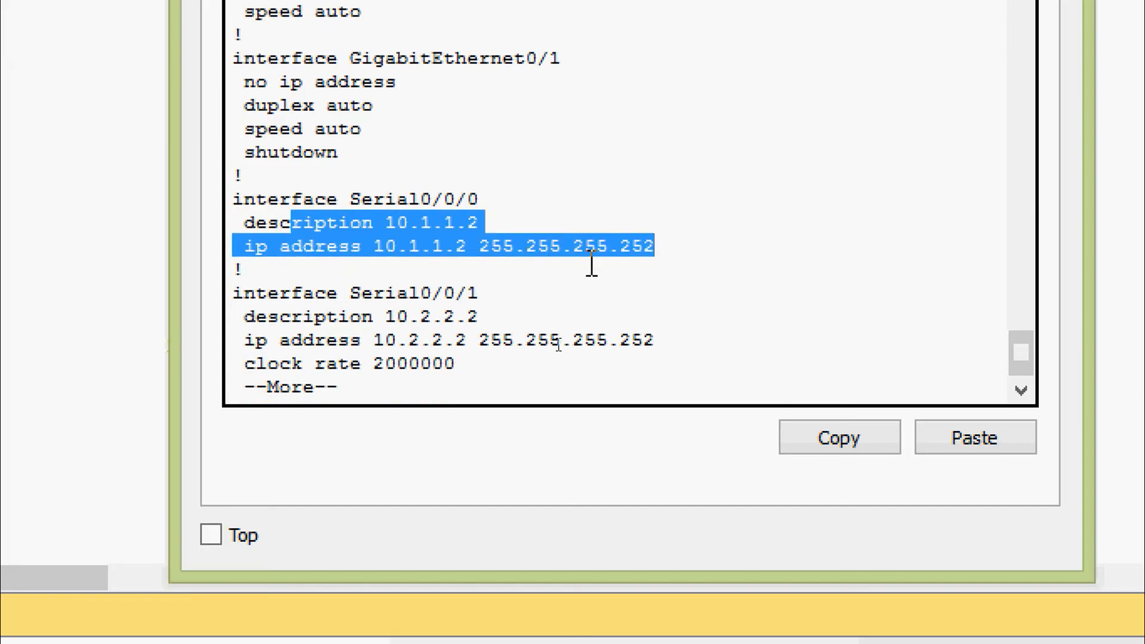
Page further to check Serial0/0/1's clock rate and IP address lines.
{"action": "key", "text": "space"}
{"action": "scroll", "coordinate": [405, 274], "scroll_direction": "up", "scroll_amount": 9}
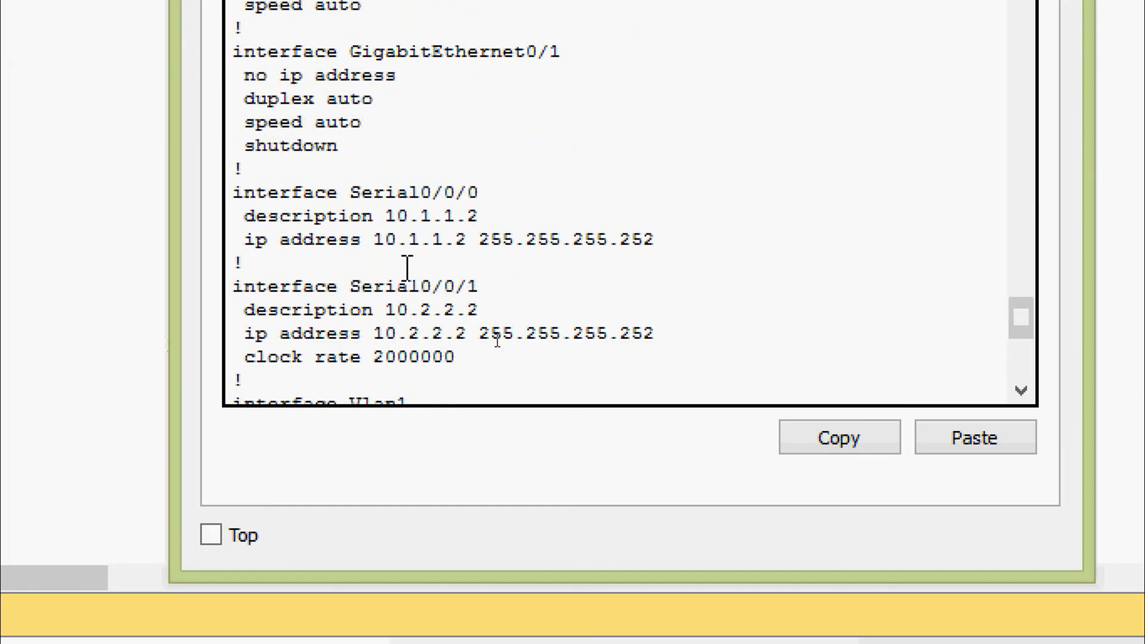
{"action": "scroll", "coordinate": [407, 267], "scroll_direction": "down", "scroll_amount": 2}
{"action": "left_click_drag", "start_coordinate": [352, 185], "coordinate": [511, 190]}
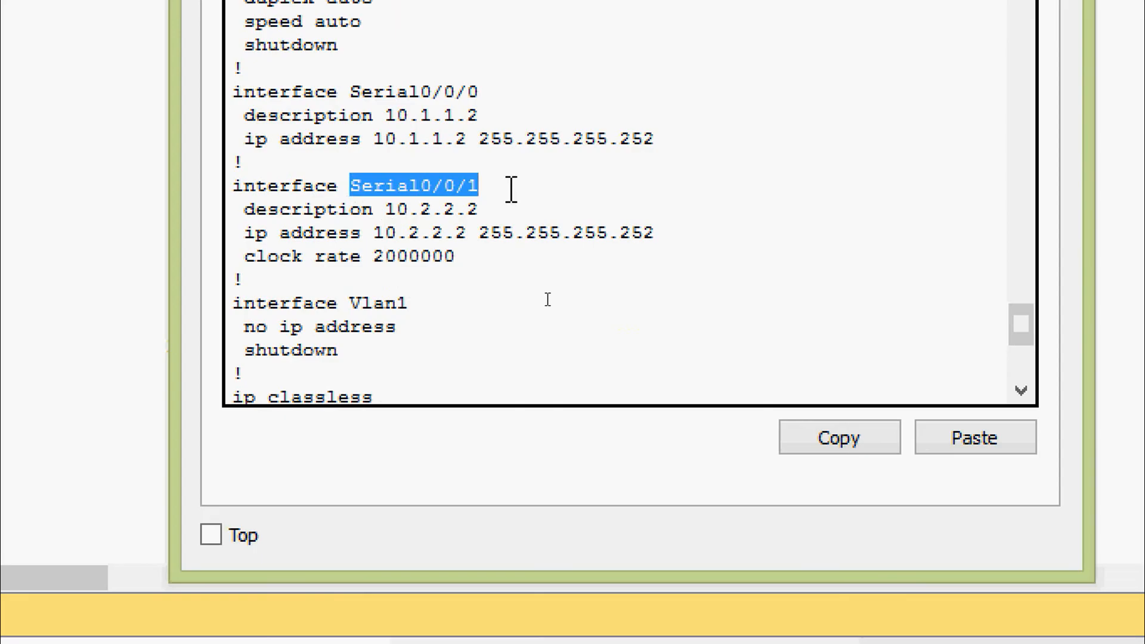
{"action": "left_click_drag", "start_coordinate": [279, 256], "coordinate": [431, 256]}
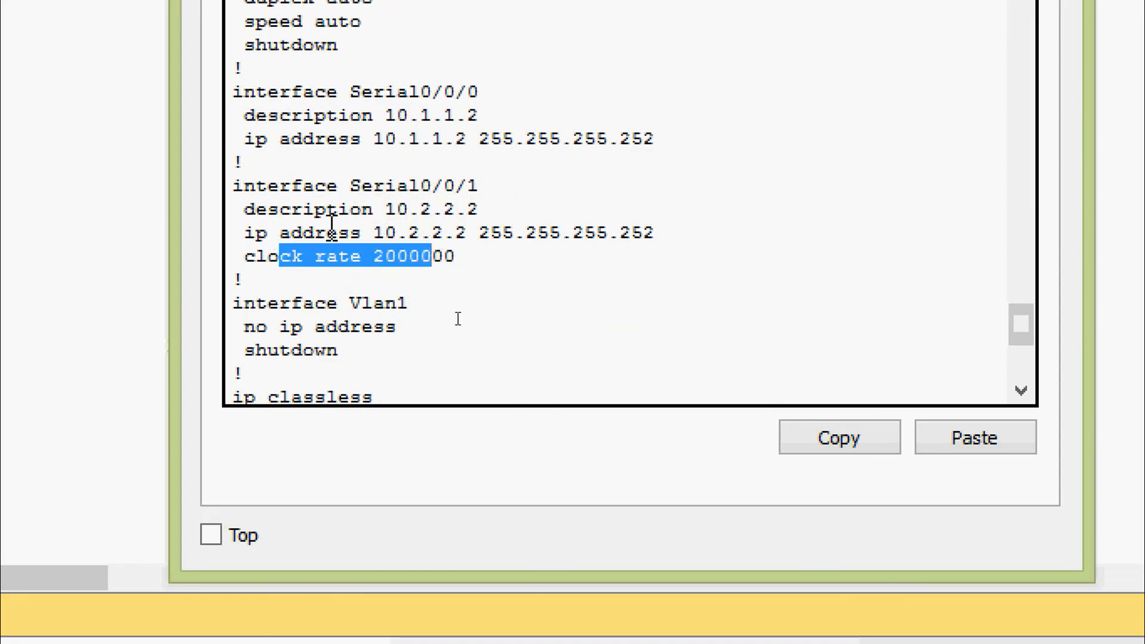
{"action": "left_click_drag", "start_coordinate": [267, 232], "coordinate": [656, 232]}
{"action": "left_click", "coordinate": [657, 233]}
{"action": "scroll", "coordinate": [660, 232], "scroll_direction": "down", "scroll_amount": 3}
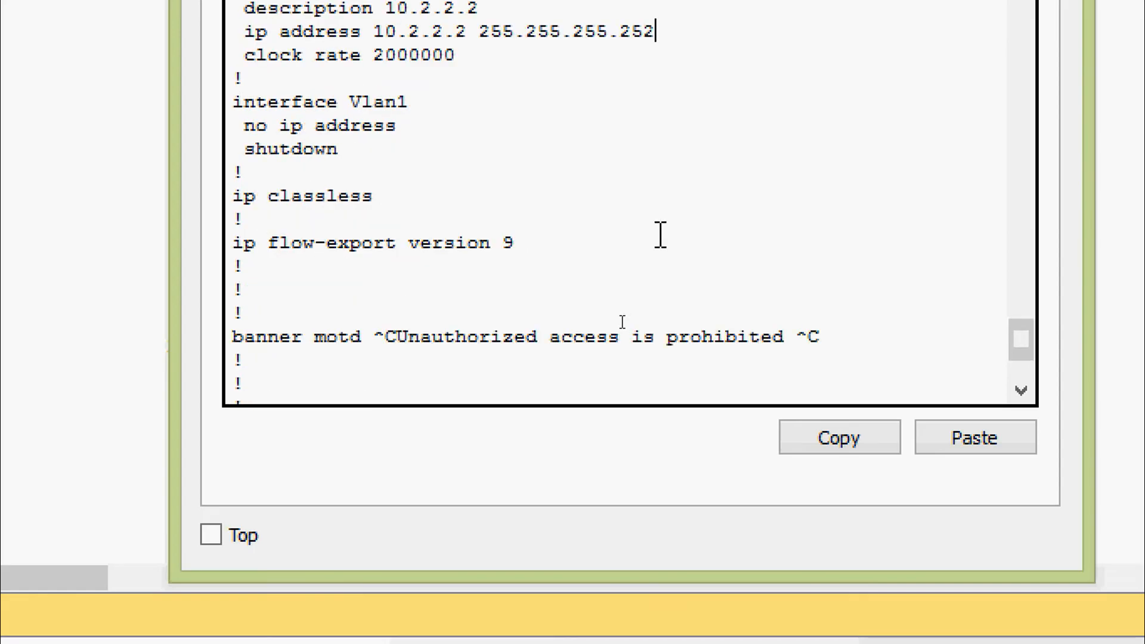
{"action": "scroll", "coordinate": [659, 234], "scroll_direction": "down", "scroll_amount": 3}
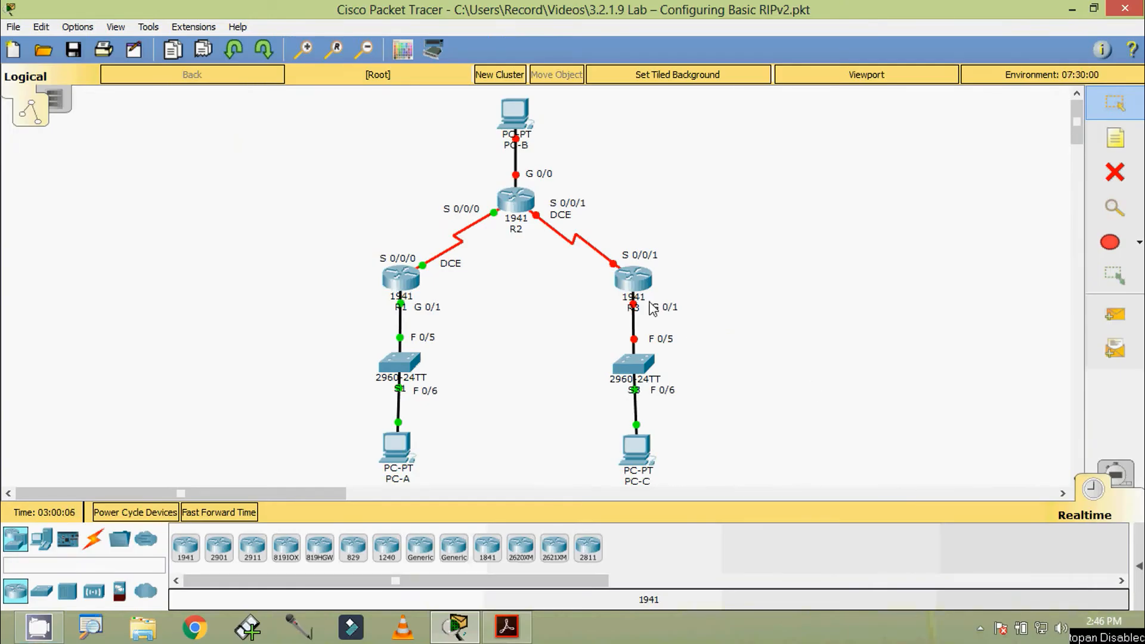
Open router R3's command line and decline the initial configuration dialog.
{"action": "left_click", "coordinate": [637, 284]}
{"action": "left_click", "coordinate": [479, 152]}
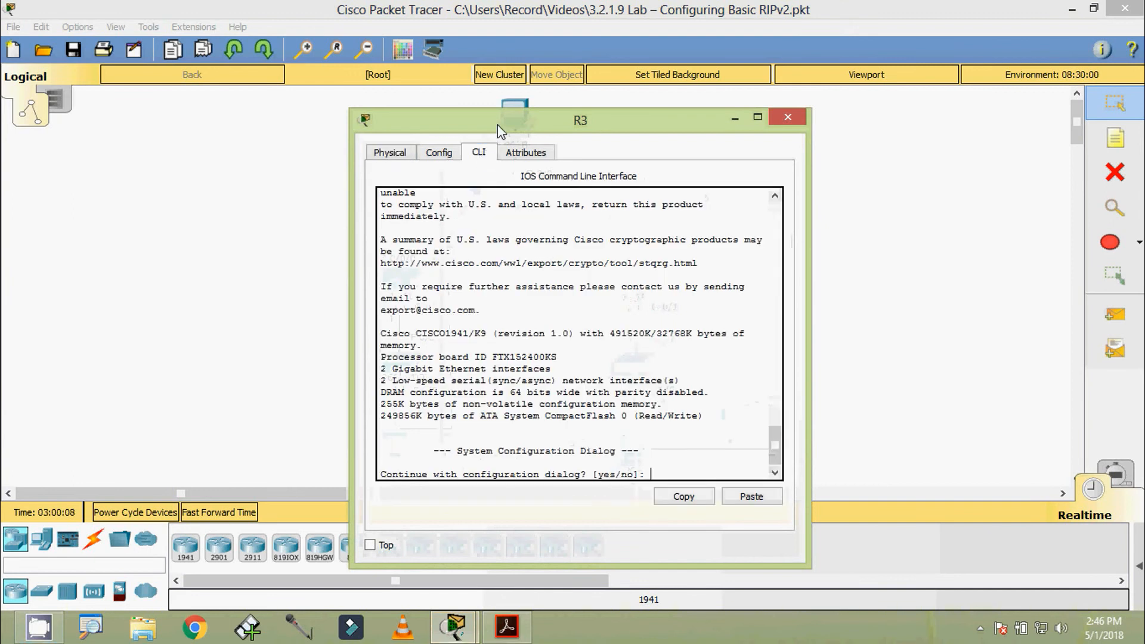
{"action": "left_click_drag", "start_coordinate": [497, 124], "coordinate": [483, 40]}
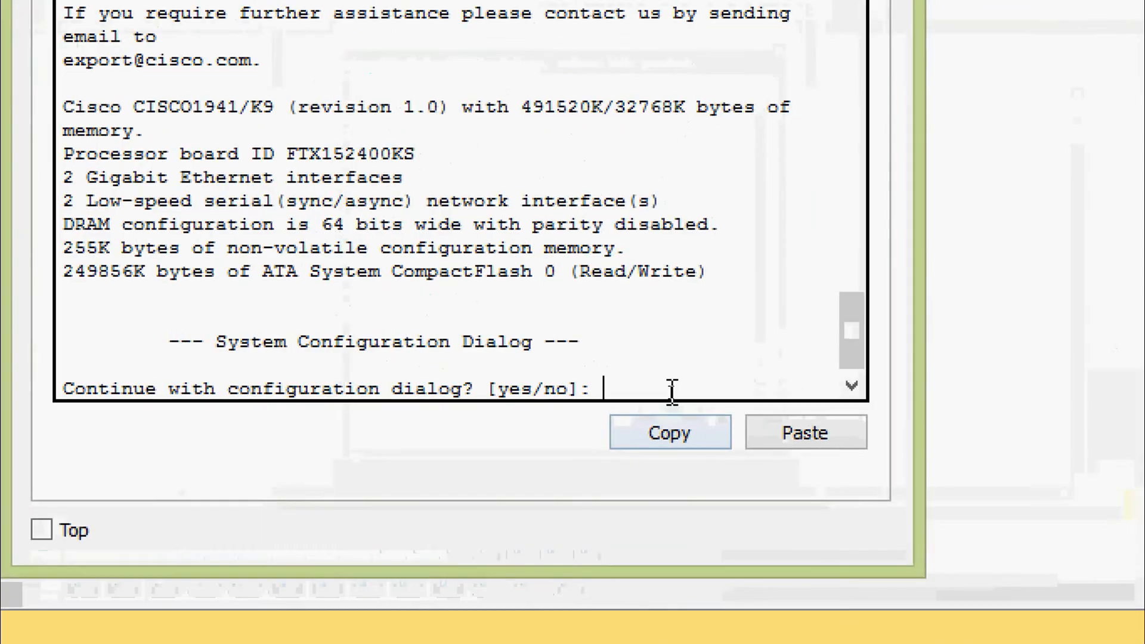
{"action": "key", "text": "Return"}
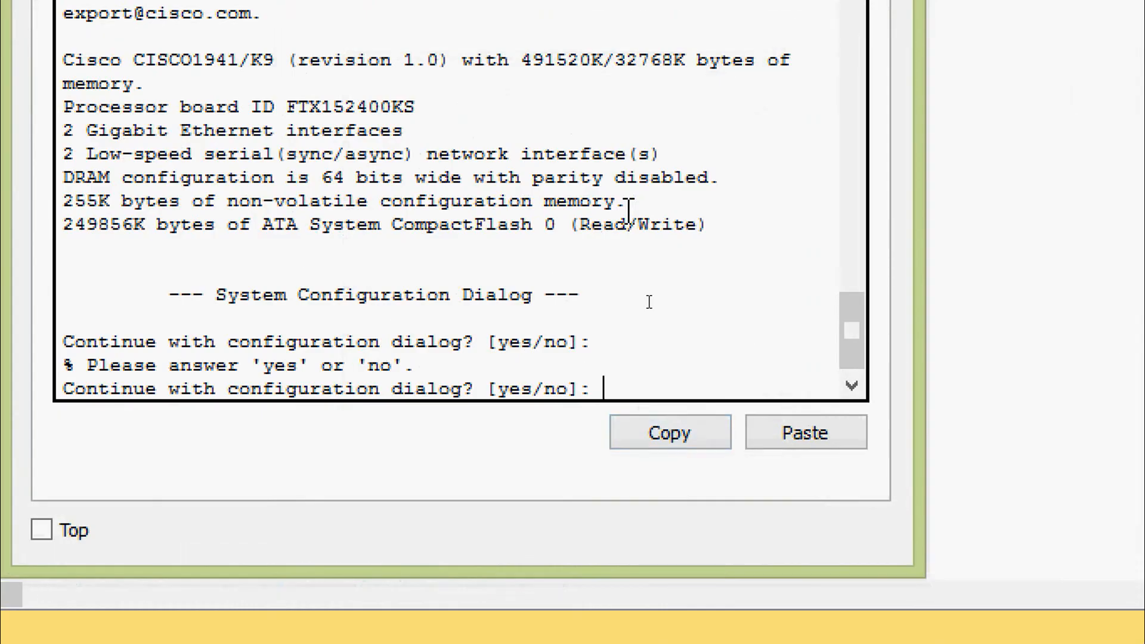
{"action": "type", "text": "no"}
{"action": "key", "text": "Return"}
Enter privileged EXEC mode and then global configuration mode on R3.
{"action": "key", "text": "Return"}
{"action": "key", "text": "Return"}
{"action": "type", "text": "ena"}
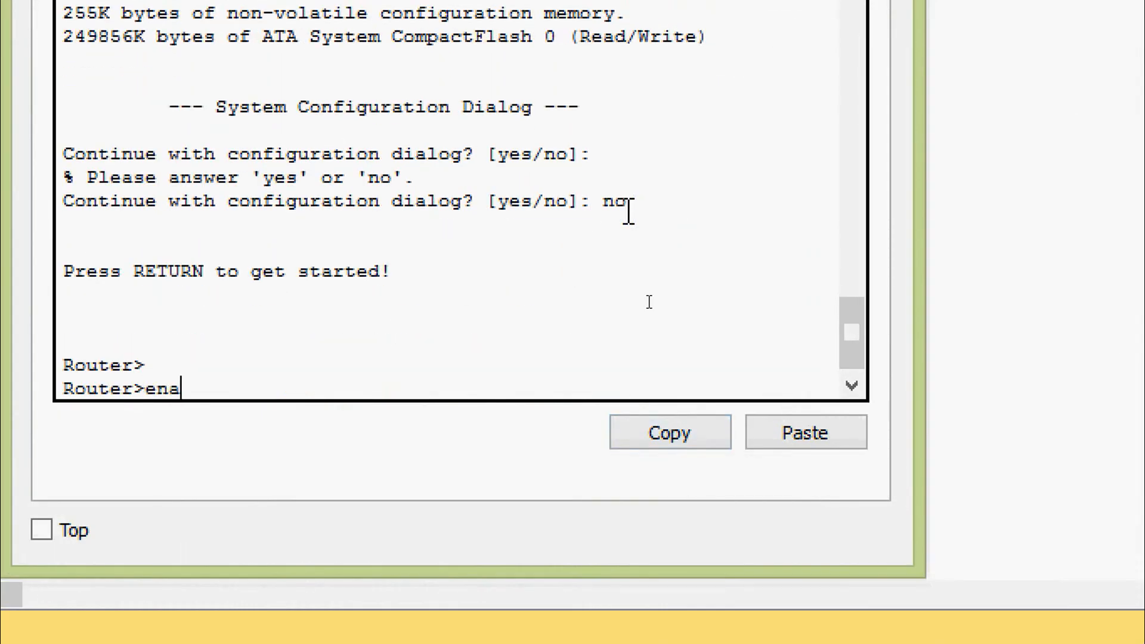
{"action": "key", "text": "Tab"}
{"action": "key", "text": "Return"}
{"action": "type", "text": "conf"}
{"action": "key", "text": "Tab"}
{"action": "type", "text": "ter"}
{"action": "key", "text": "Tab"}
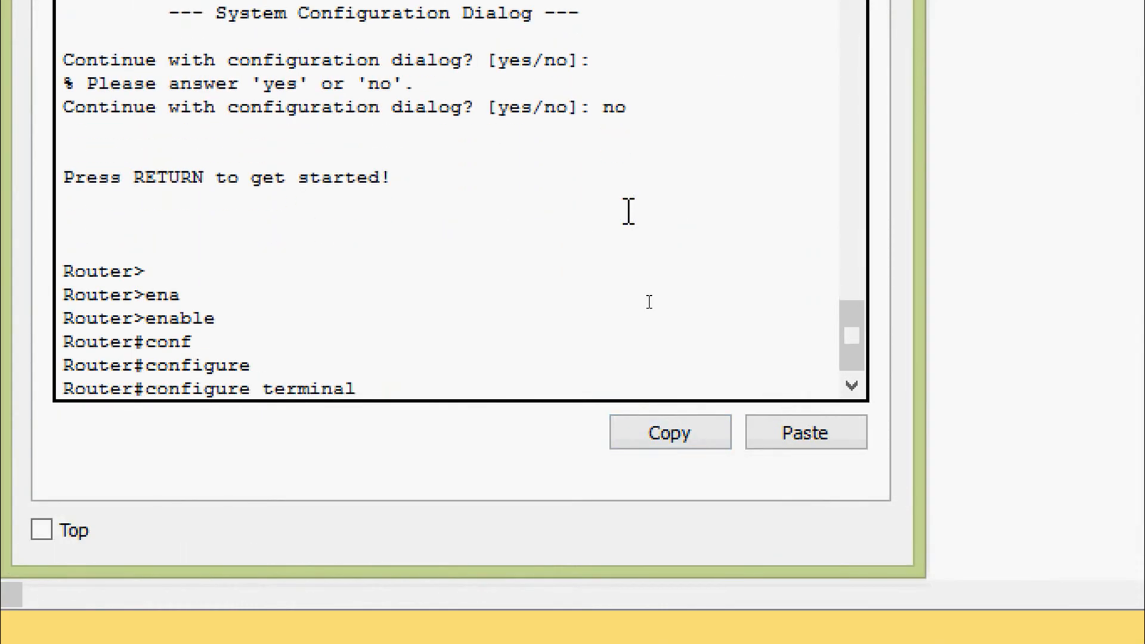
{"action": "key", "text": "Return"}
{"action": "key", "text": "Return"}
{"action": "key", "text": "Return"}
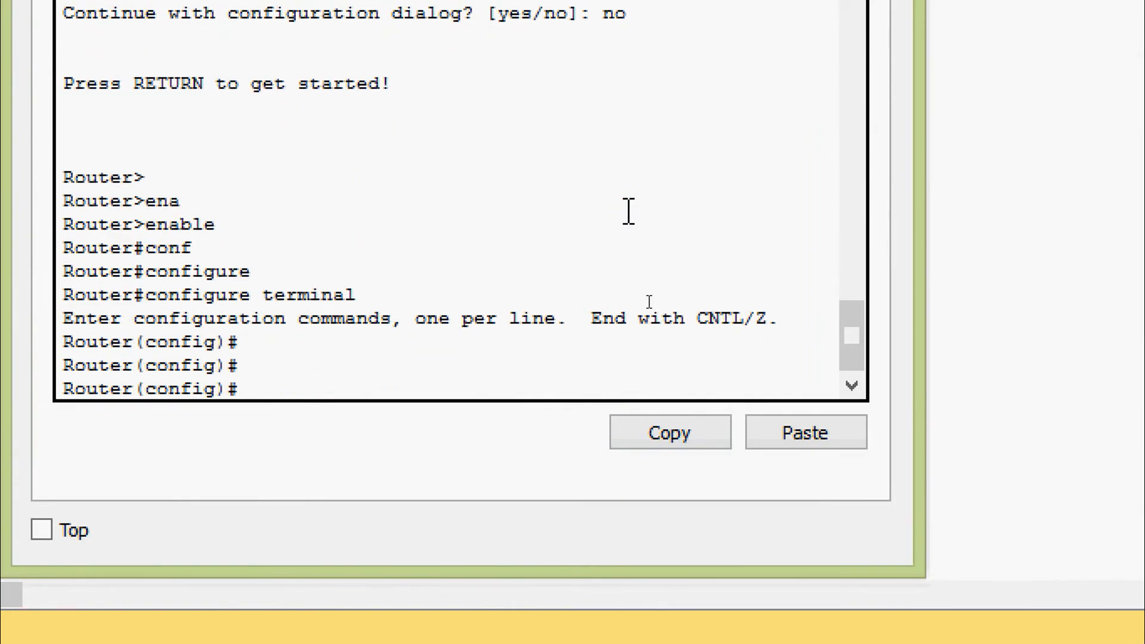
{"action": "type", "text": "no ip domain-l"}
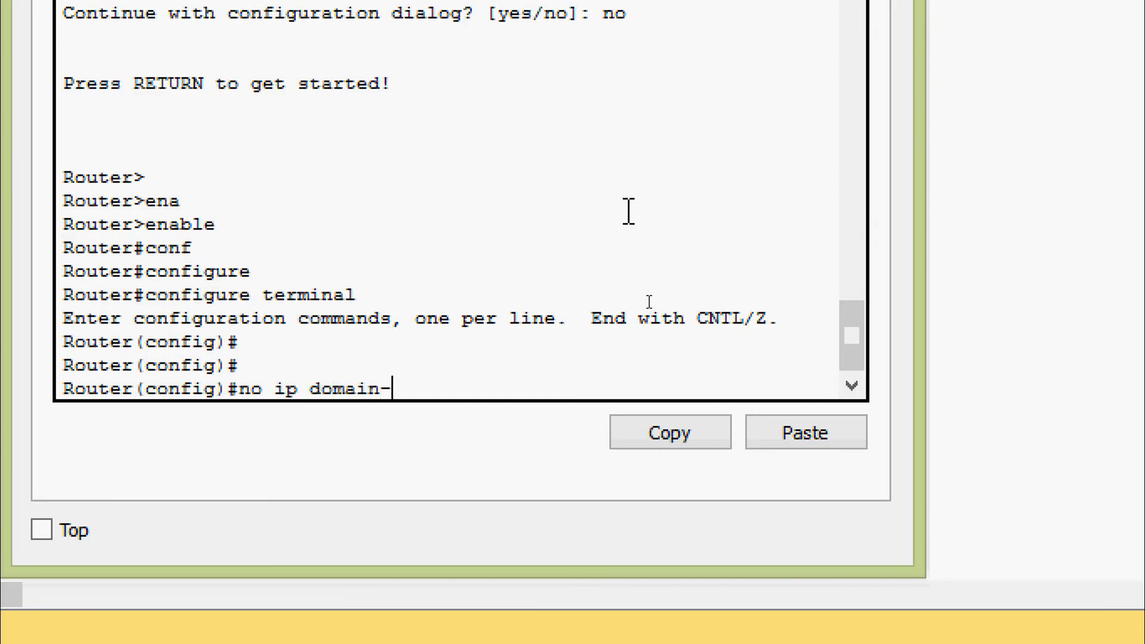
Disable IP domain lookup and rename the router to R3.
{"action": "key", "text": "Tab"}
{"action": "key", "text": "Return"}
{"action": "key", "text": "Return"}
{"action": "key", "text": "Return"}
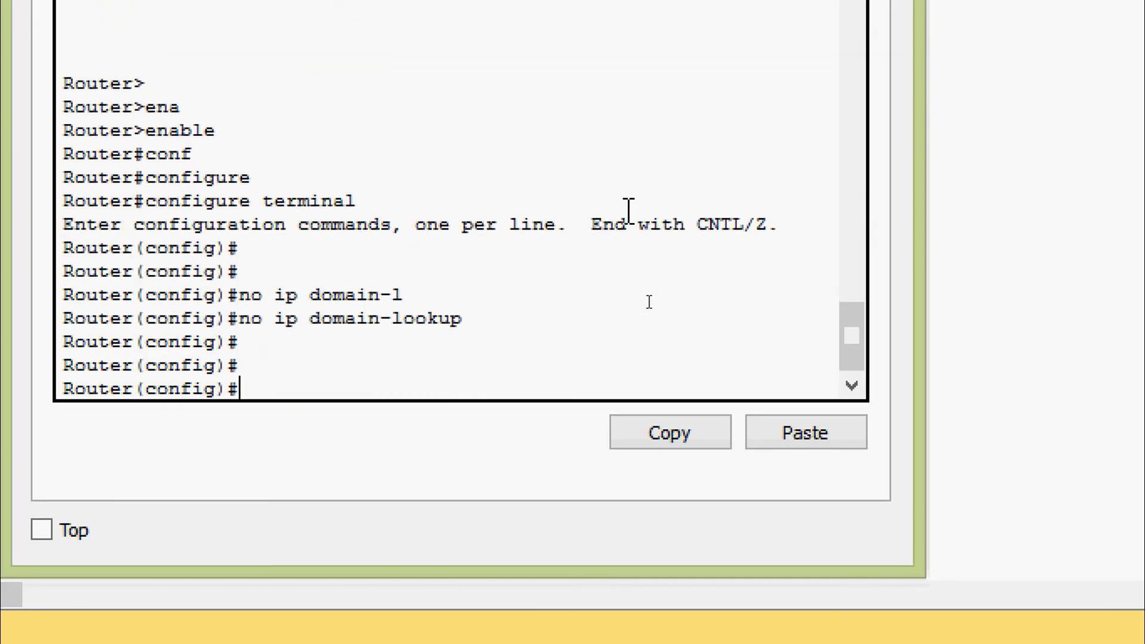
{"action": "type", "text": "ho"}
{"action": "key", "text": "Tab"}
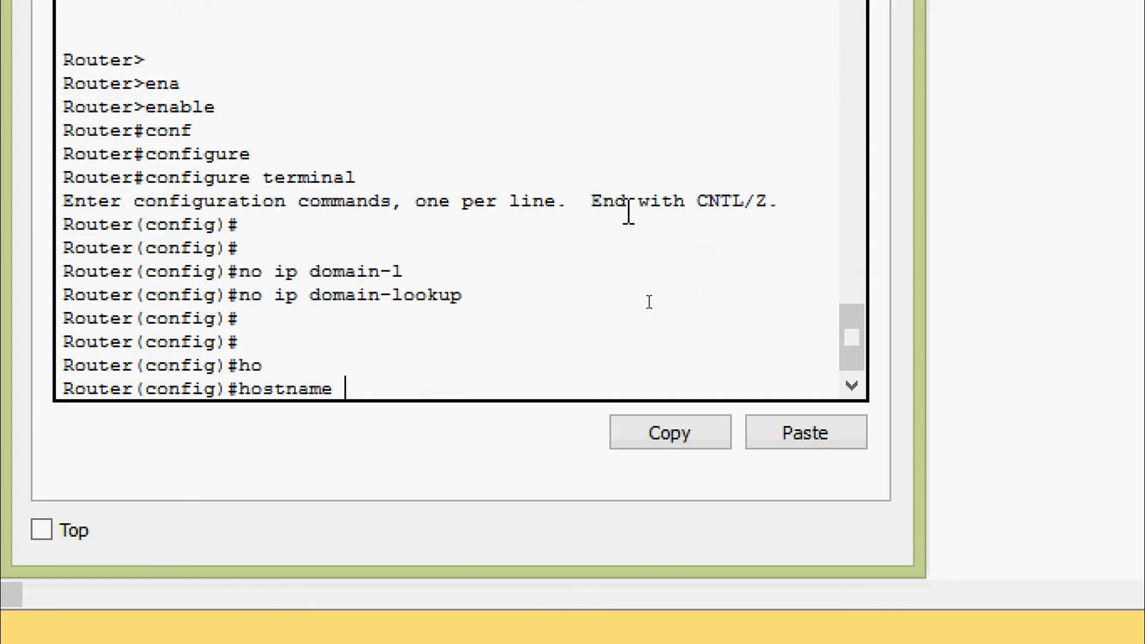
{"action": "type", "text": "R3"}
{"action": "key", "text": "Return"}
{"action": "key", "text": "Return"}
{"action": "key", "text": "Return"}
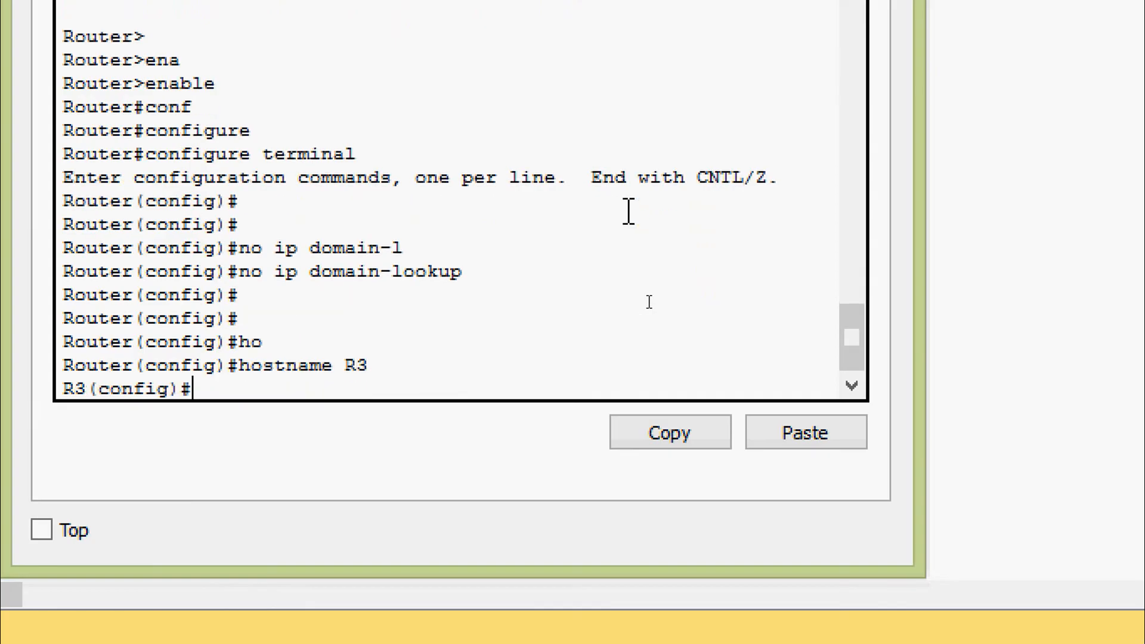
Set the router's enable secret password.
{"action": "type", "text": "en"}
{"action": "key", "text": "Tab"}
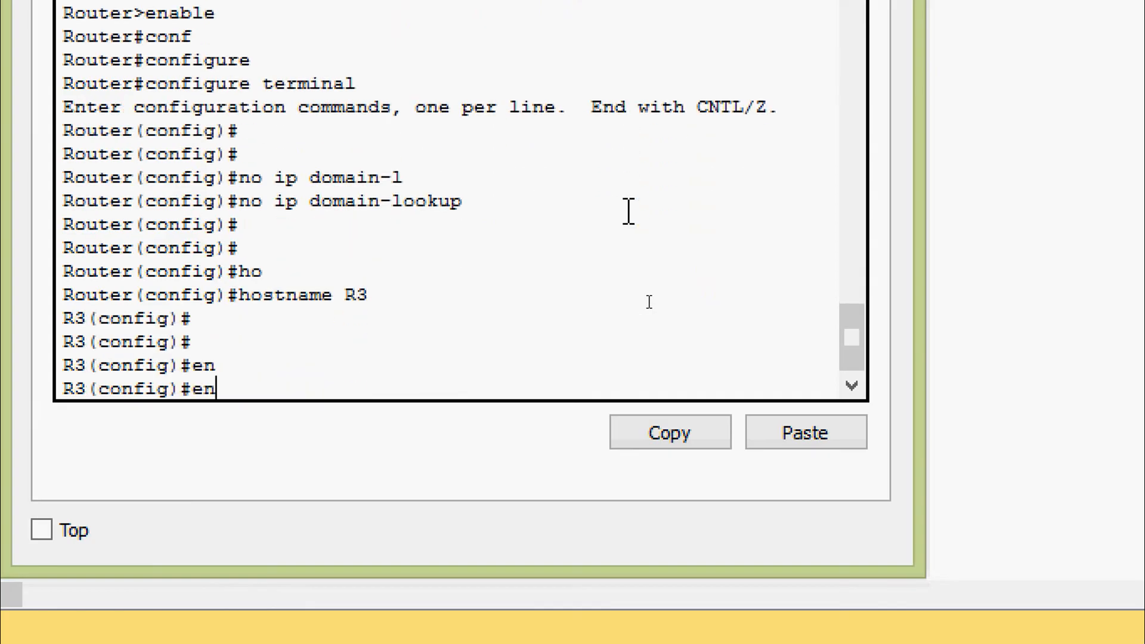
{"action": "type", "text": "a"}
{"action": "key", "text": "Tab"}
{"action": "type", "text": "se"}
{"action": "key", "text": "Tab"}
{"action": "type", "text": "c"}
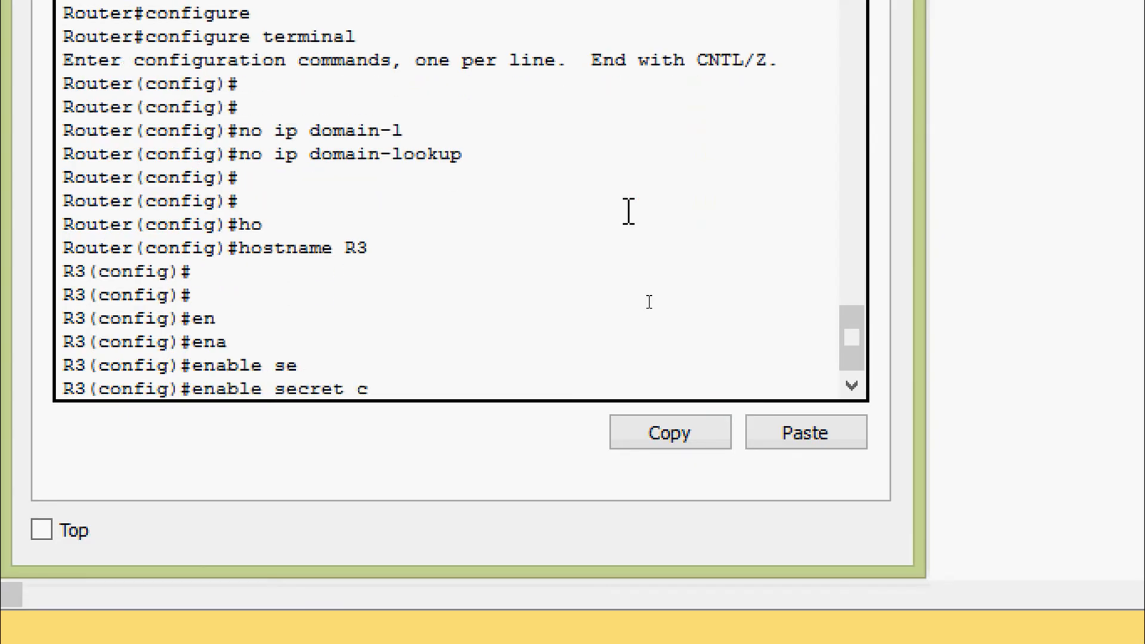
{"action": "type", "text": "lass"}
{"action": "key", "text": "Return"}
{"action": "key", "text": "Return"}
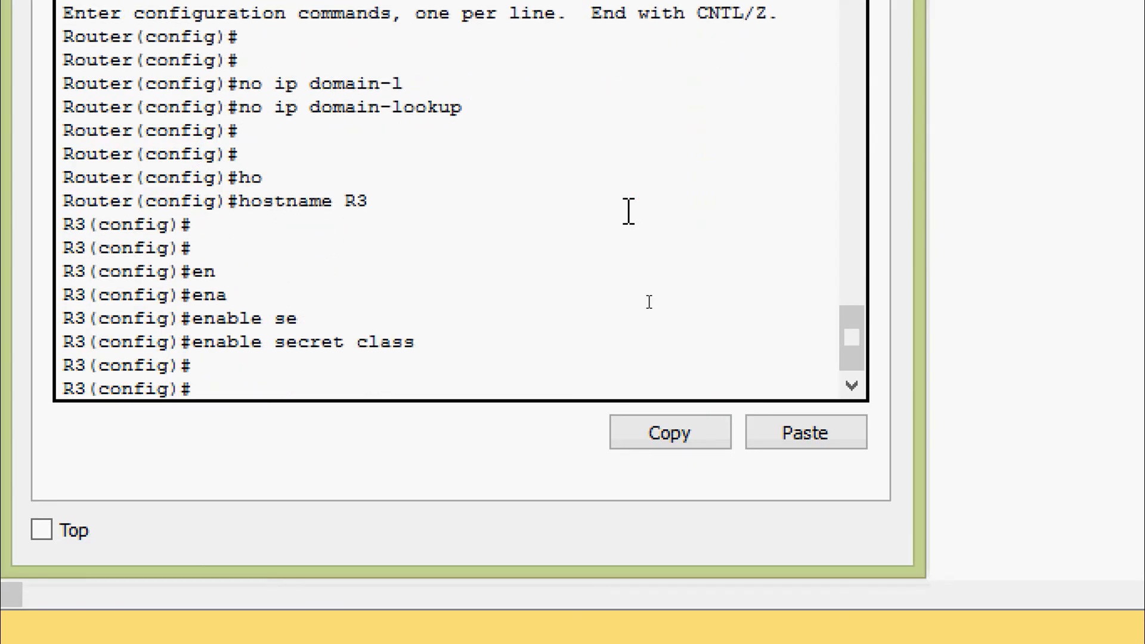
Turn on service password-encryption.
{"action": "type", "text": "ser"}
{"action": "key", "text": "Tab"}
{"action": "type", "text": "pas"}
{"action": "key", "text": "Tab"}
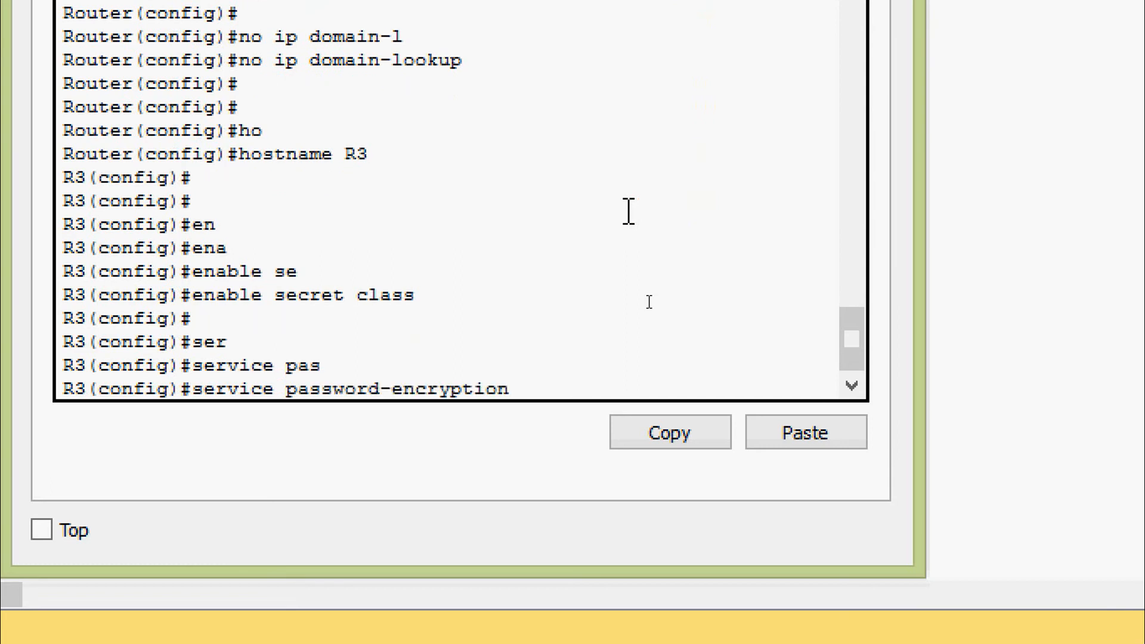
{"action": "key", "text": "Return"}
{"action": "key", "text": "Return"}
{"action": "key", "text": "Return"}
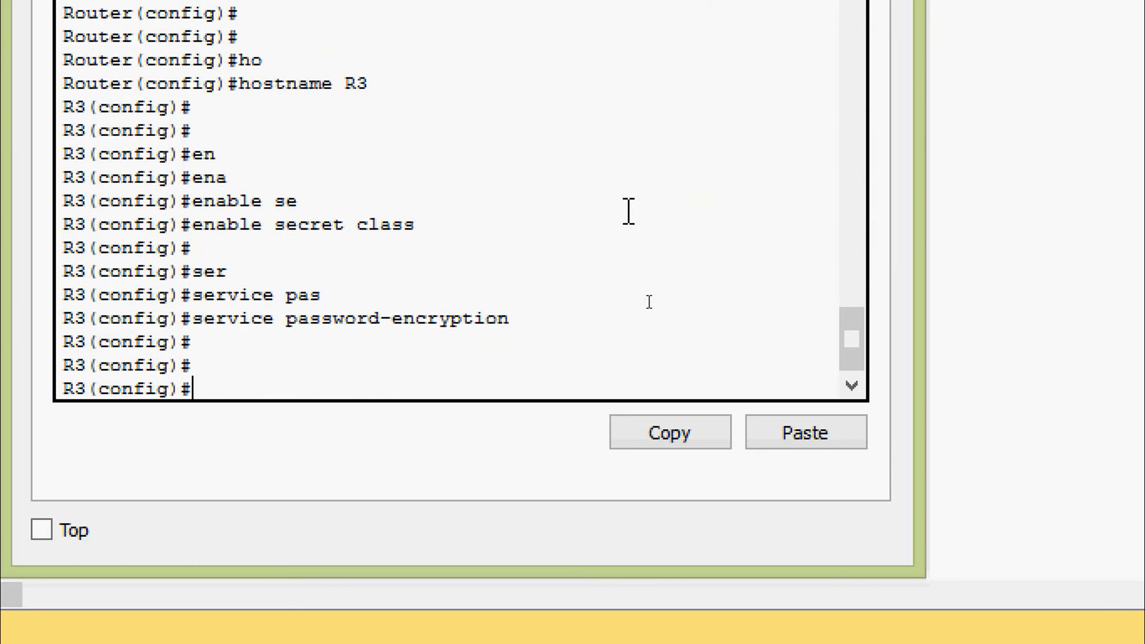
Add the MOTD banner '% Unauthorized access is prohibited %'.
{"action": "type", "text": "b"}
{"action": "key", "text": "Tab"}
{"action": "type", "text": "an"}
{"action": "key", "text": "Tab"}
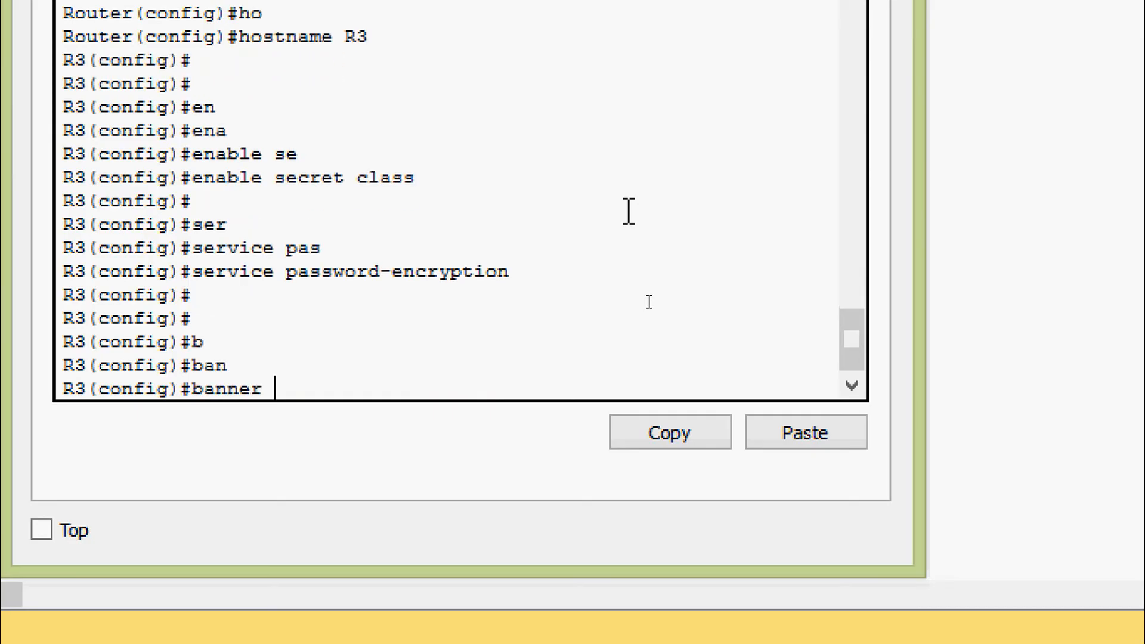
{"action": "type", "text": "mo"}
{"action": "key", "text": "Tab"}
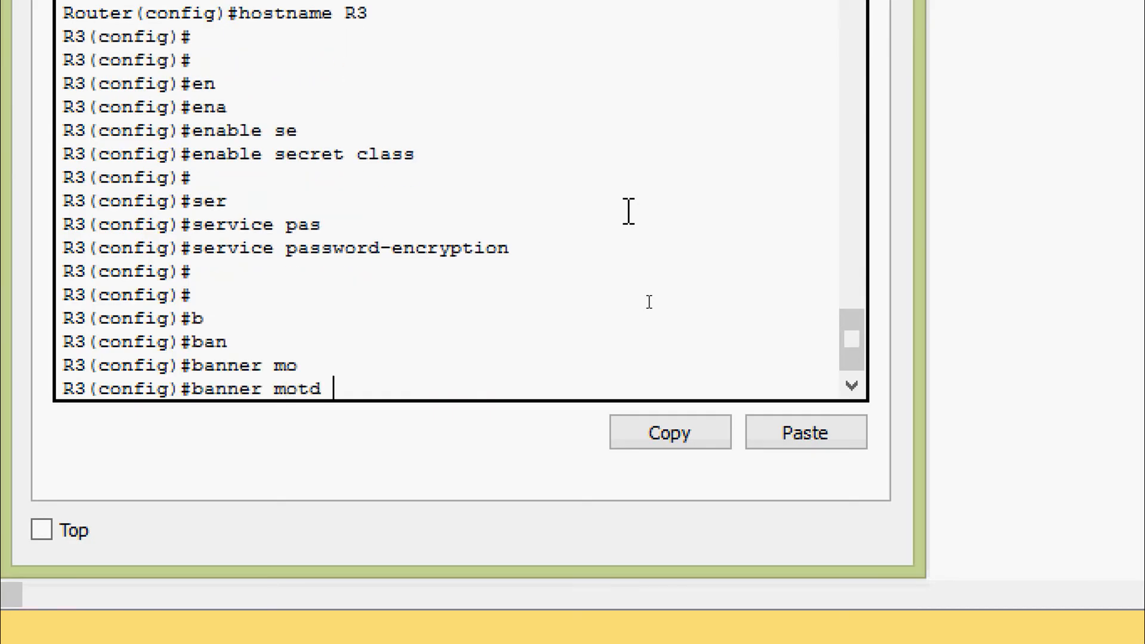
{"action": "type", "text": "% Unauthorized"}
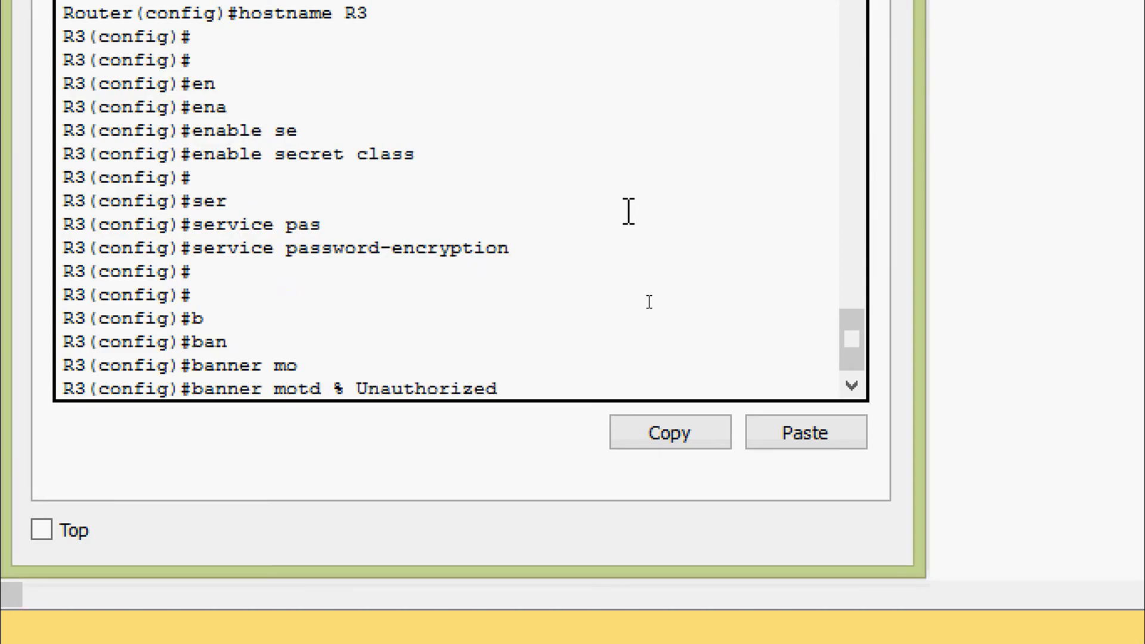
{"action": "type", "text": " access is"}
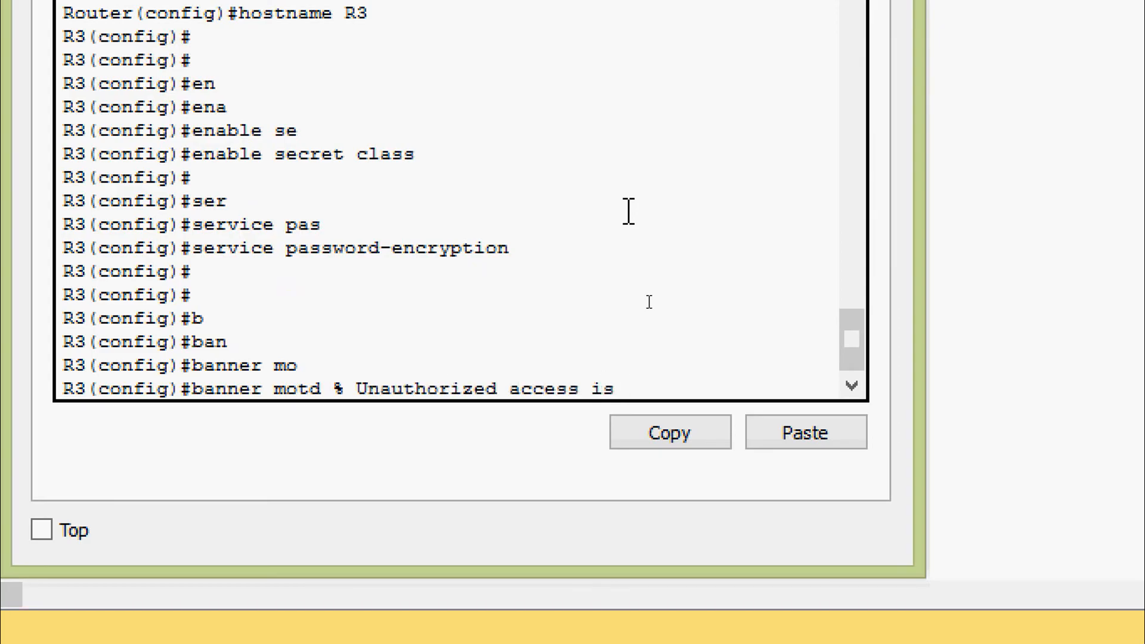
{"action": "type", "text": " prohibited"}
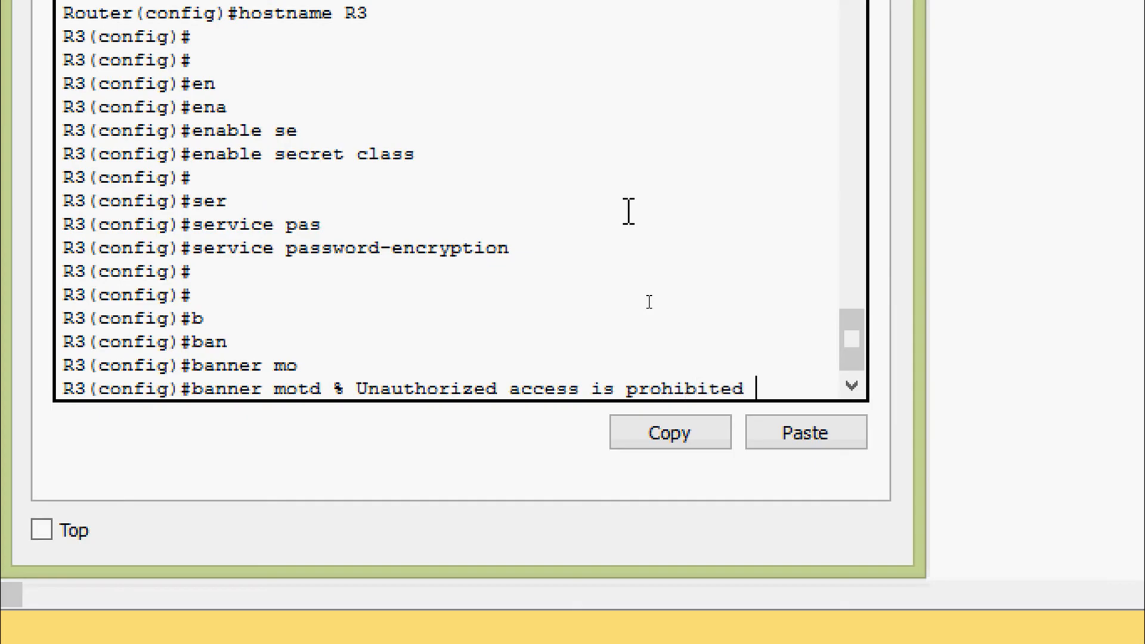
{"action": "type", "text": " %"}
{"action": "key", "text": "Return"}
{"action": "key", "text": "Return"}
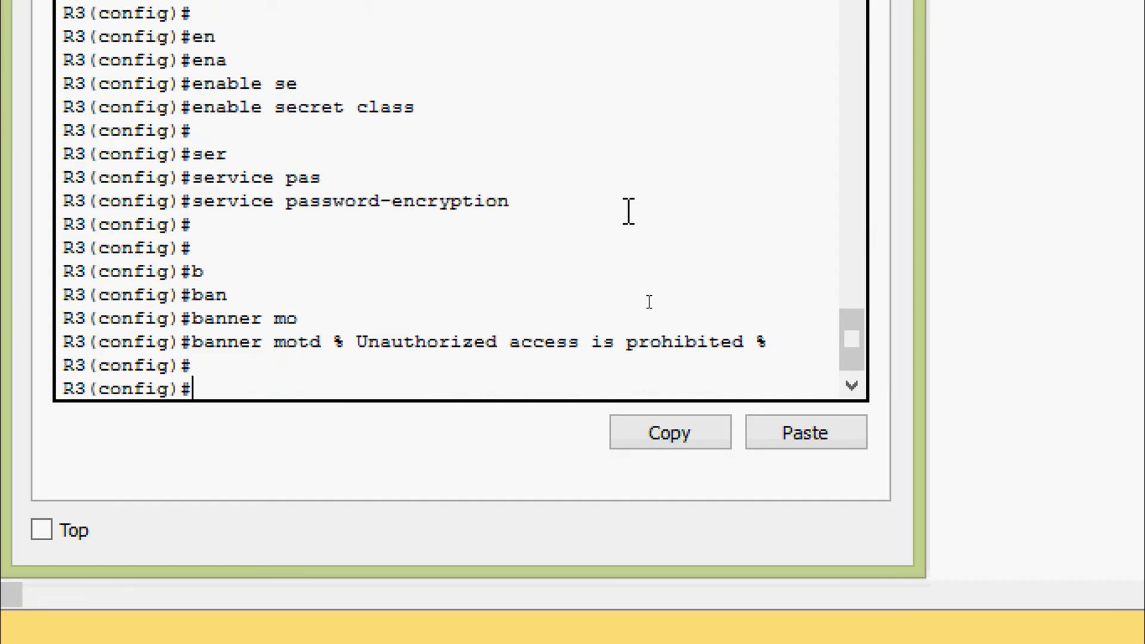
Give console line 0 a password and require login on it.
{"action": "type", "text": "line"}
{"action": "key", "text": "Tab"}
{"action": "type", "text": "con"}
{"action": "key", "text": "Tab"}
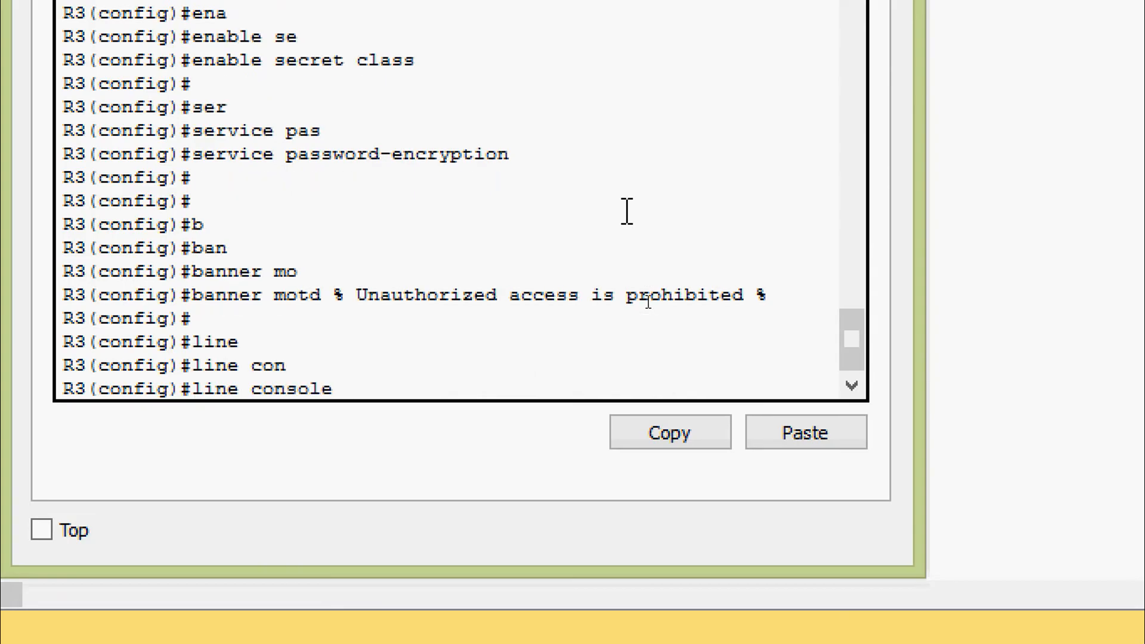
{"action": "type", "text": "0"}
{"action": "key", "text": "Return"}
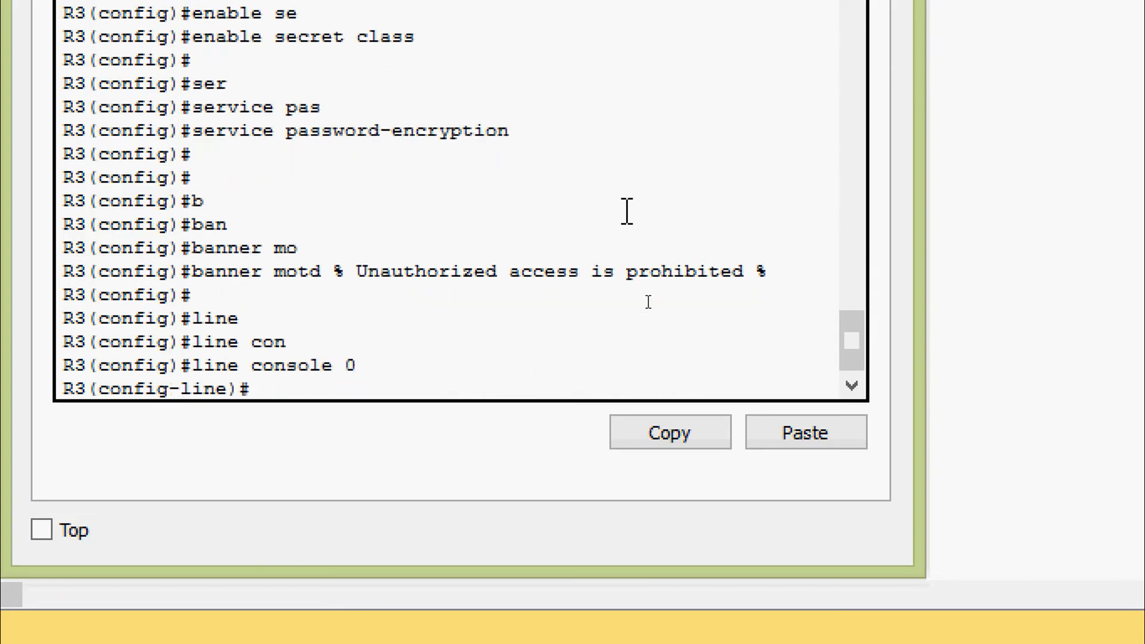
{"action": "type", "text": "pas"}
{"action": "key", "text": "Tab"}
{"action": "type", "text": "cisco"}
{"action": "key", "text": "Return"}
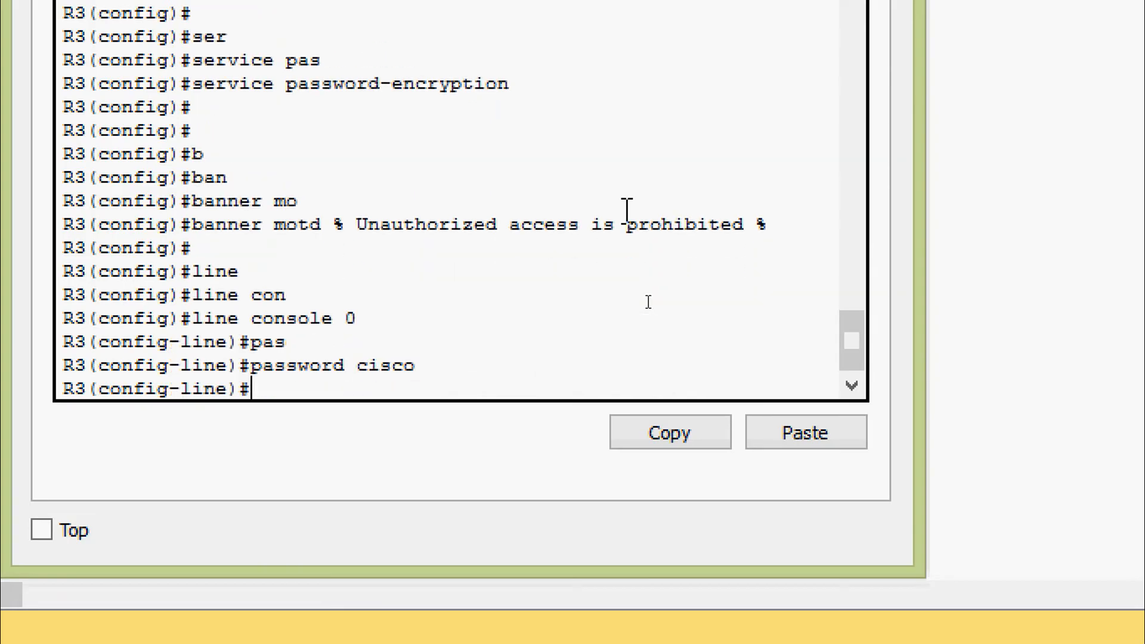
{"action": "type", "text": "login"}
{"action": "key", "text": "Tab"}
{"action": "key", "text": "Return"}
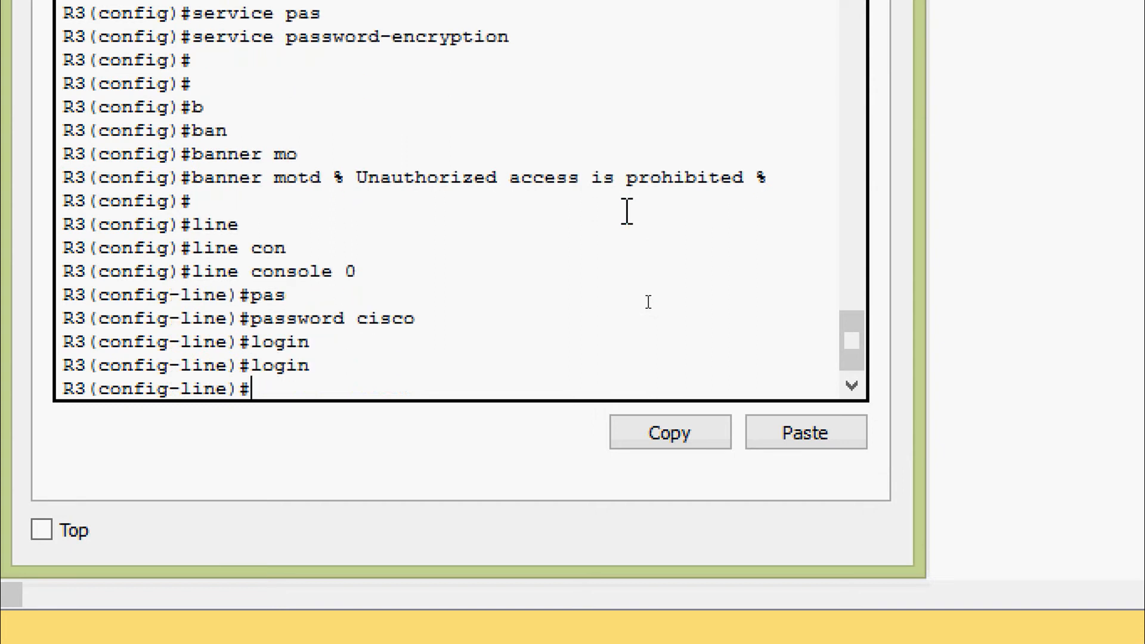
Enable logging synchronous on the console line and exit it.
{"action": "type", "text": "loggi"}
{"action": "key", "text": "Tab"}
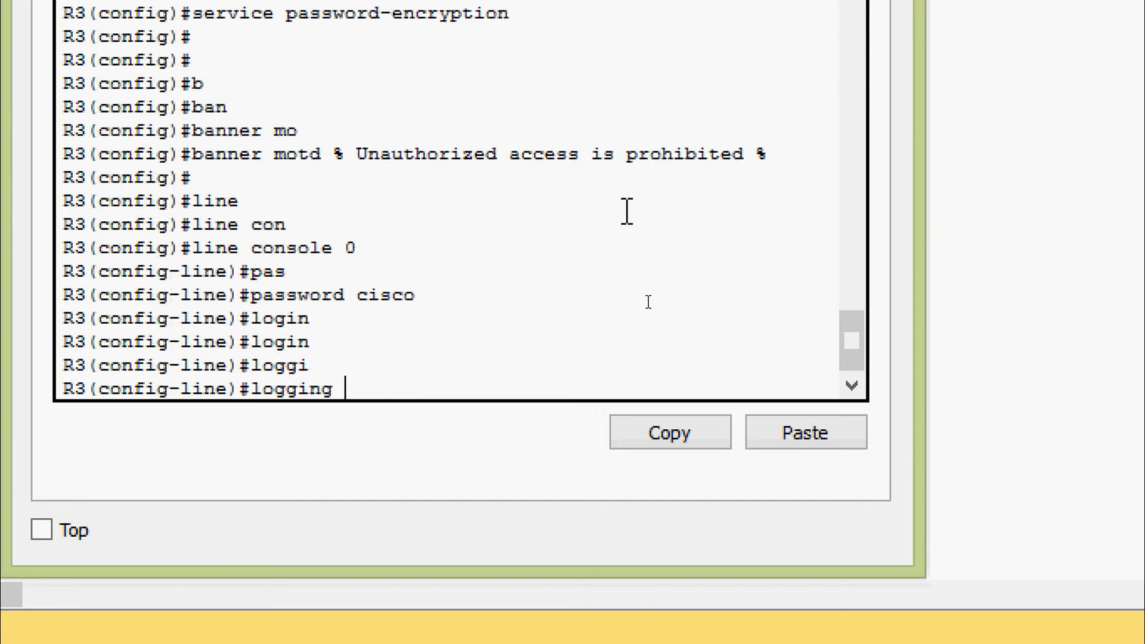
{"action": "type", "text": "sy"}
{"action": "key", "text": "Tab"}
{"action": "key", "text": "Return"}
{"action": "key", "text": "Return"}
{"action": "key", "text": "Return"}
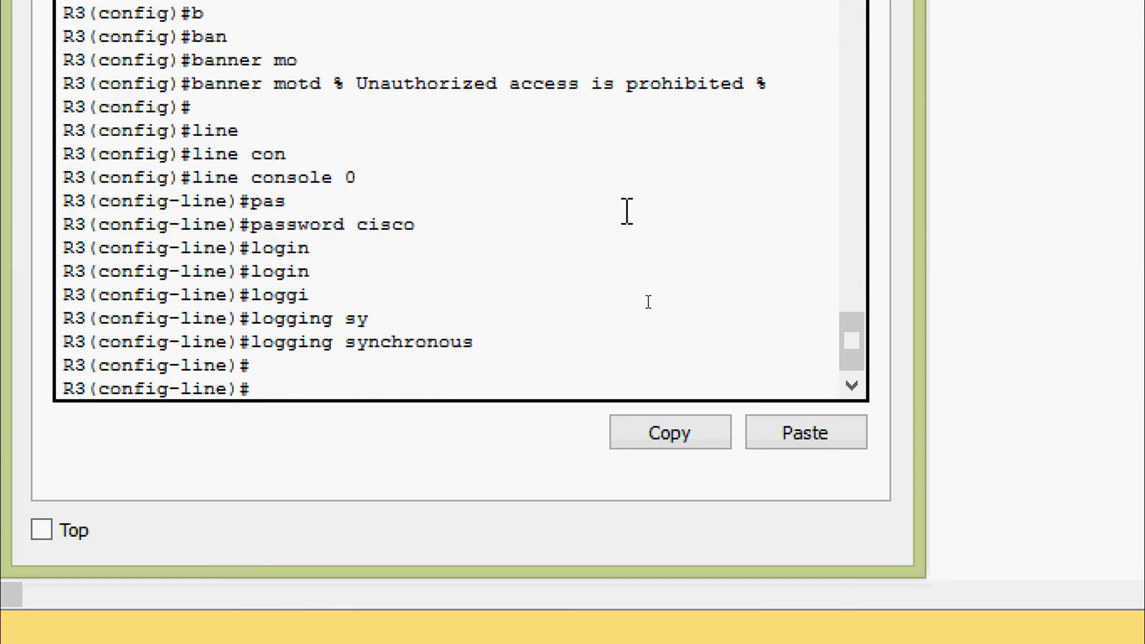
{"action": "type", "text": "exit"}
{"action": "key", "text": "Return"}
Give vty lines 0 15 a password and require login on them.
{"action": "type", "text": "line"}
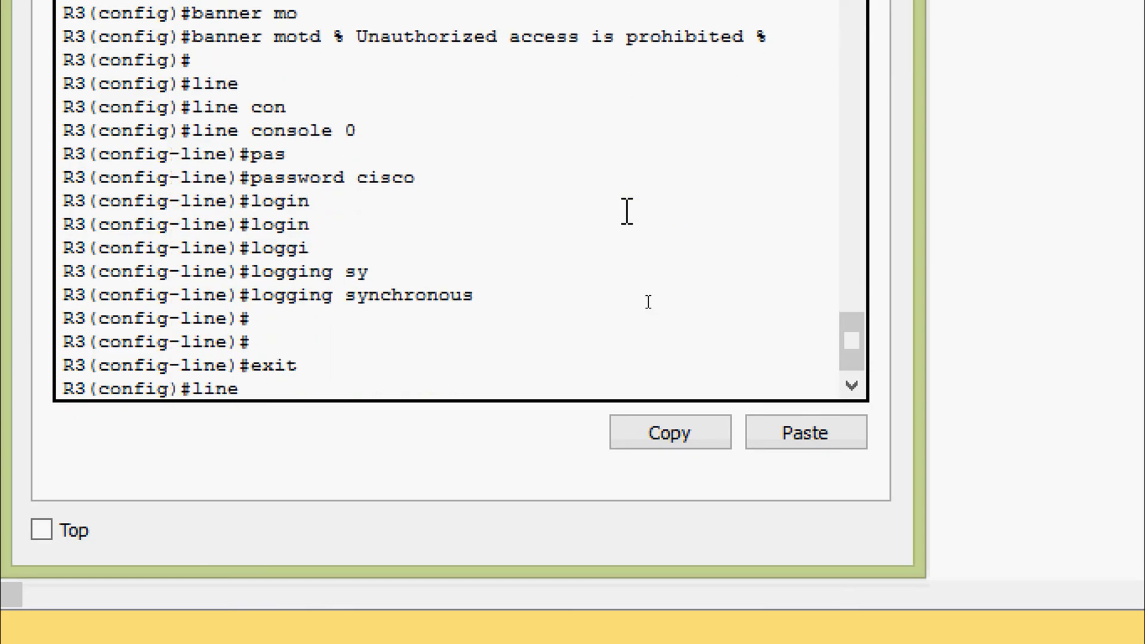
{"action": "key", "text": "Tab"}
{"action": "type", "text": "vty"}
{"action": "key", "text": "Tab"}
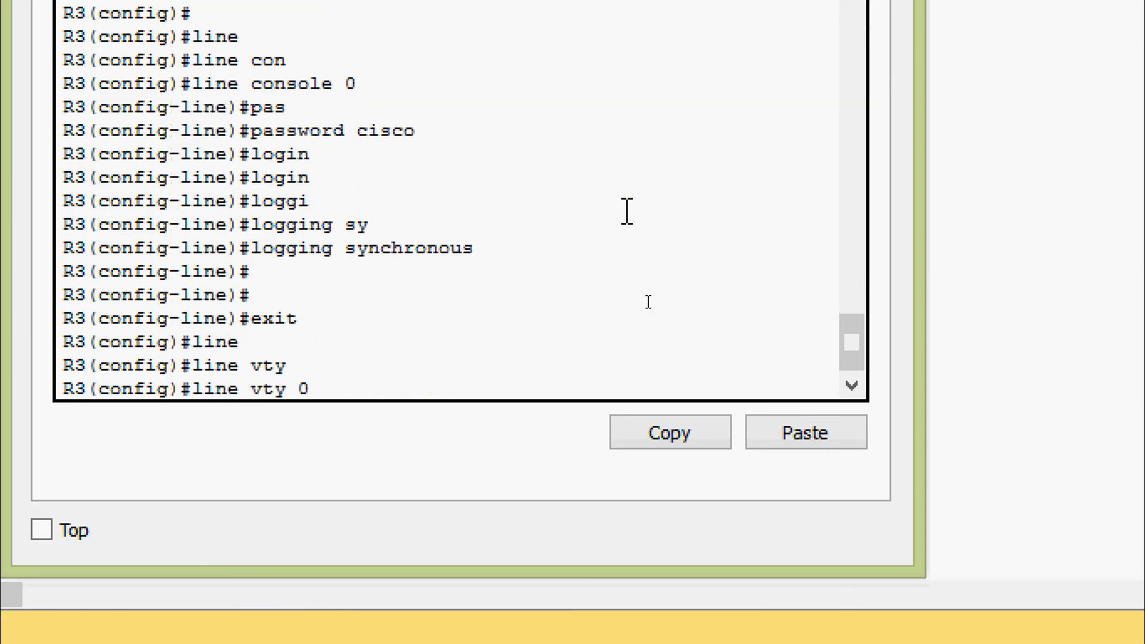
{"action": "type", "text": "0 15"}
{"action": "key", "text": "Return"}
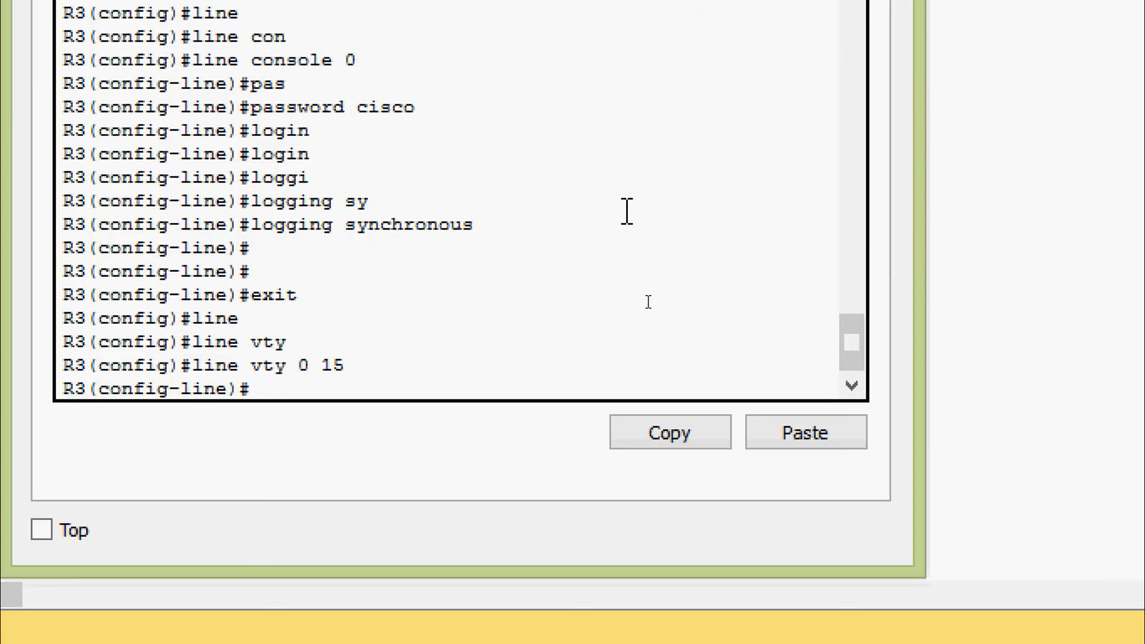
{"action": "type", "text": "pas"}
{"action": "key", "text": "Tab"}
{"action": "type", "text": "cisco"}
{"action": "key", "text": "Return"}
{"action": "type", "text": "line)#l"}
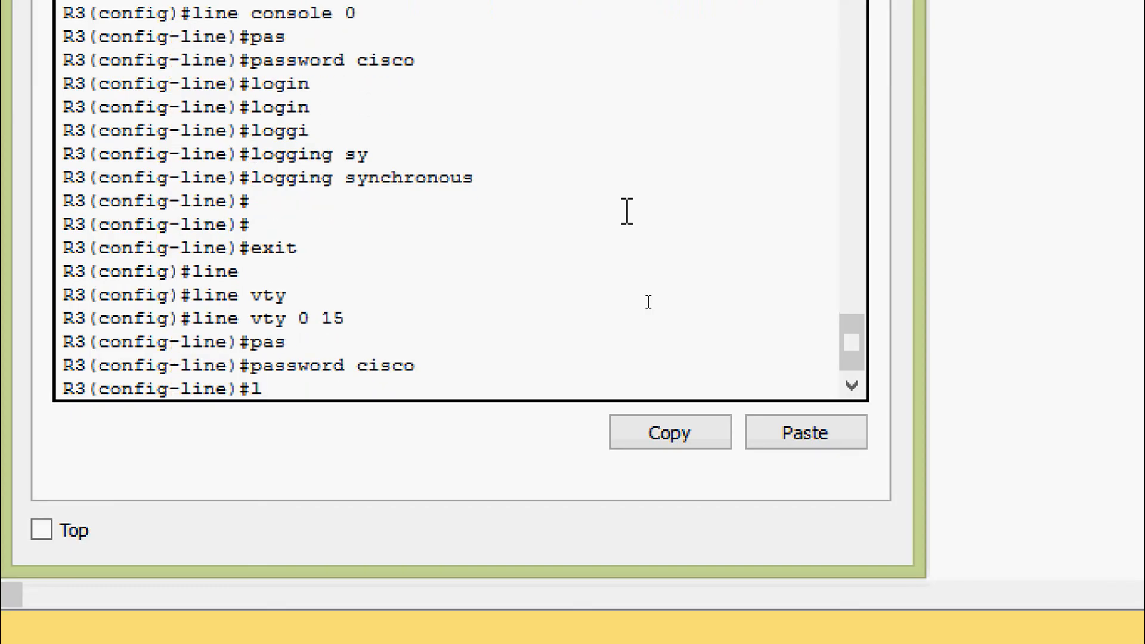
{"action": "type", "text": "og"}
{"action": "key", "text": "Tab"}
{"action": "type", "text": "in"}
{"action": "key", "text": "Tab"}
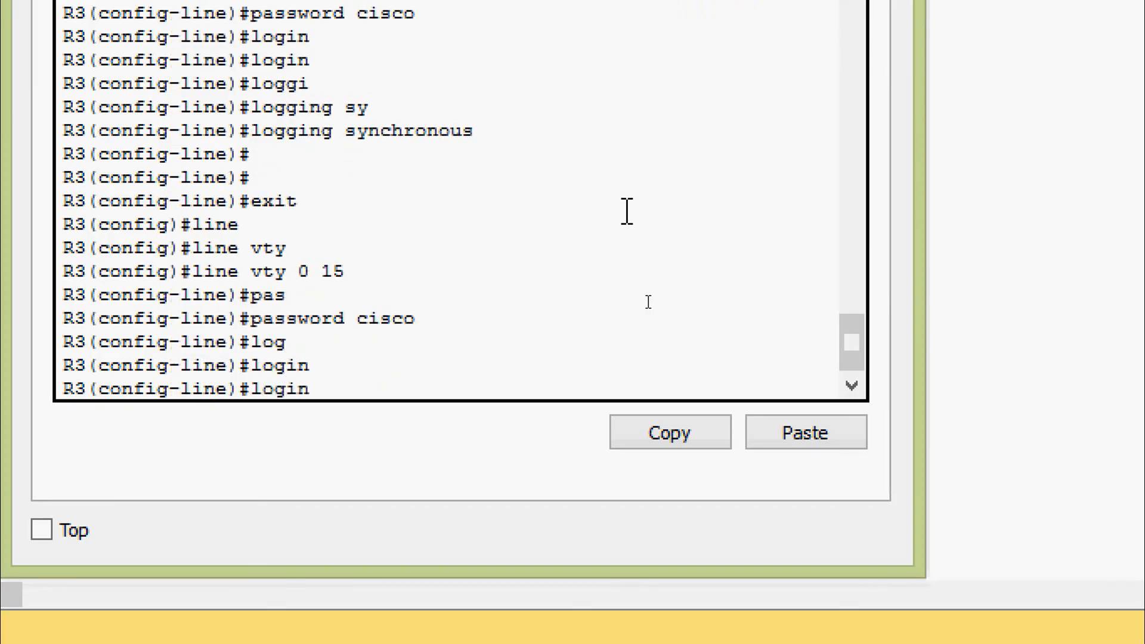
{"action": "key", "text": "Return"}
{"action": "key", "text": "Return"}
{"action": "key", "text": "Return"}
{"action": "key", "text": "Return"}
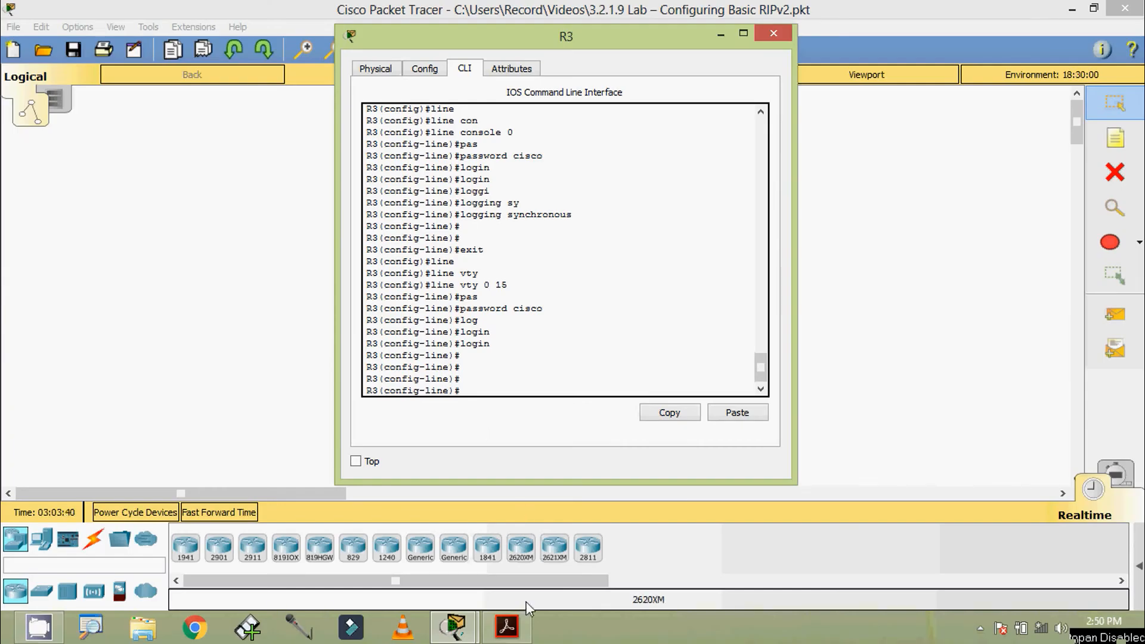
Select R3's G0/1 address 172.30.30.1 in the PDF addressing table, then minimize Acrobat.
{"action": "left_click", "coordinate": [517, 621]}
{"action": "scroll", "coordinate": [537, 490], "scroll_direction": "down", "scroll_amount": 10}
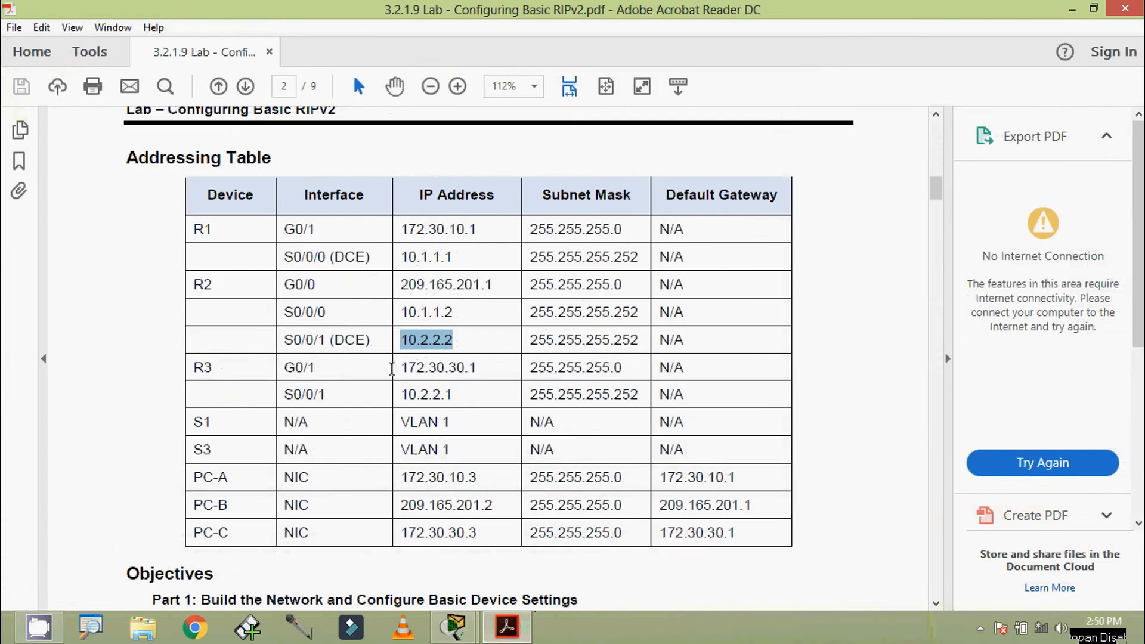
{"action": "left_click_drag", "start_coordinate": [397, 368], "coordinate": [489, 372]}
{"action": "key", "text": "ctrl+c"}
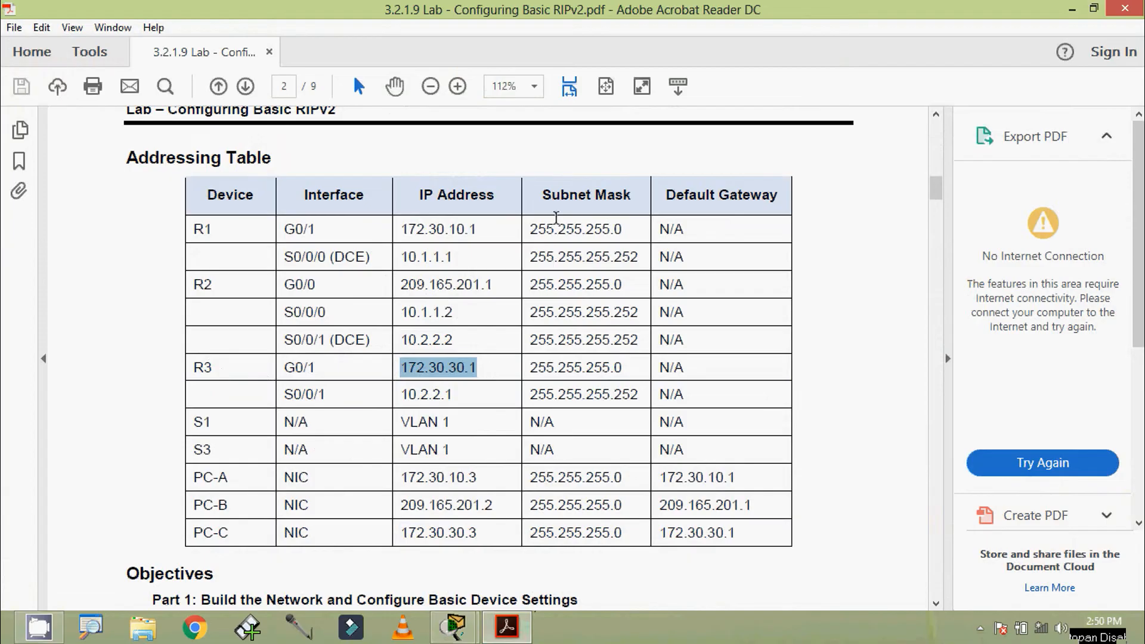
{"action": "left_click", "coordinate": [1072, 9]}
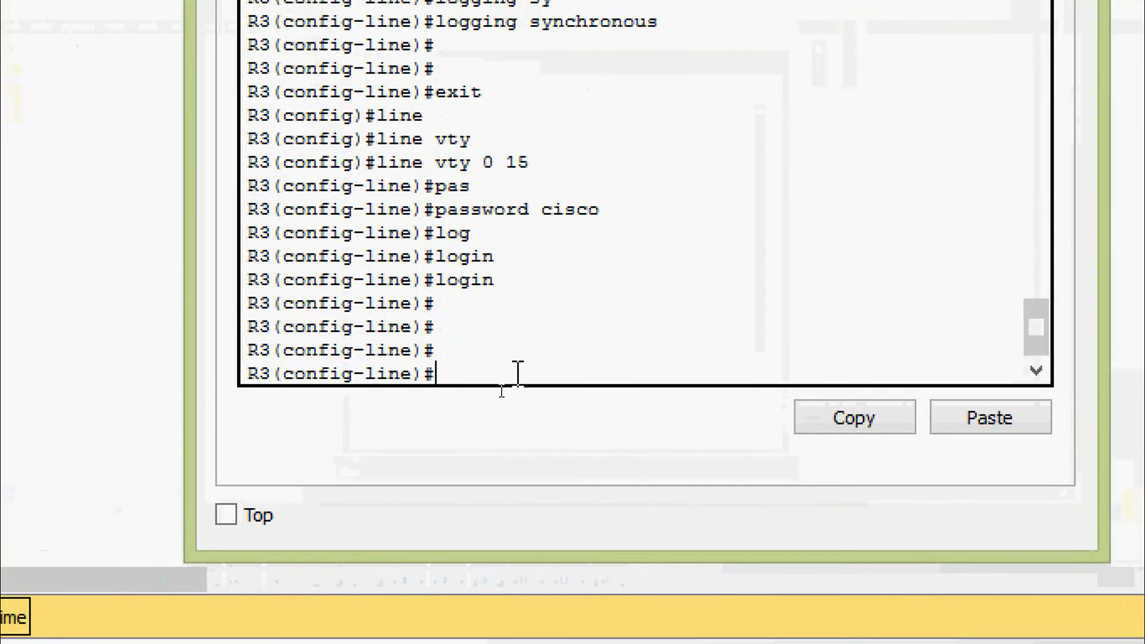
Re-enter global configuration on R3 and select interface GigabitEthernet0/1.
{"action": "key", "text": "ctrl+z"}
{"action": "key", "text": "Return"}
{"action": "type", "text": "conf"}
{"action": "key", "text": "Tab"}
{"action": "type", "text": "t"}
{"action": "key", "text": "Tab"}
{"action": "key", "text": "Return"}
{"action": "key", "text": "Return"}
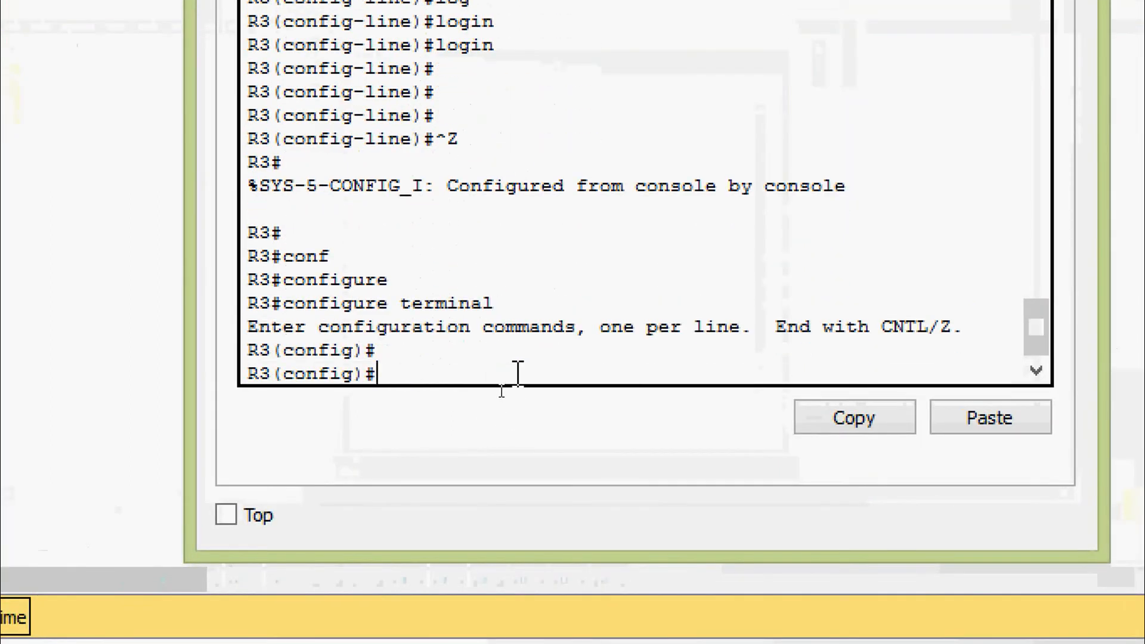
{"action": "type", "text": "inter"}
{"action": "key", "text": "Tab"}
{"action": "type", "text": "gi"}
{"action": "key", "text": "Tab"}
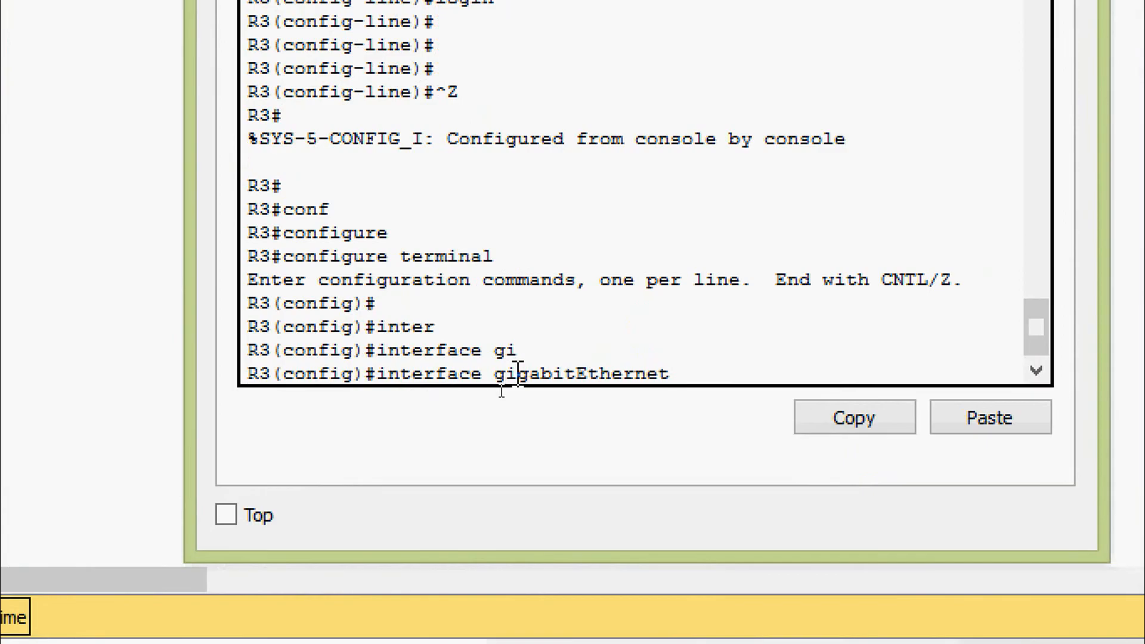
{"action": "type", "text": "0/1"}
{"action": "key", "text": "Return"}
Assign 172.30.30.1 255.255.255.0 to G0/1 and bring it up with no shutdown.
{"action": "type", "text": "ig-if)#i"}
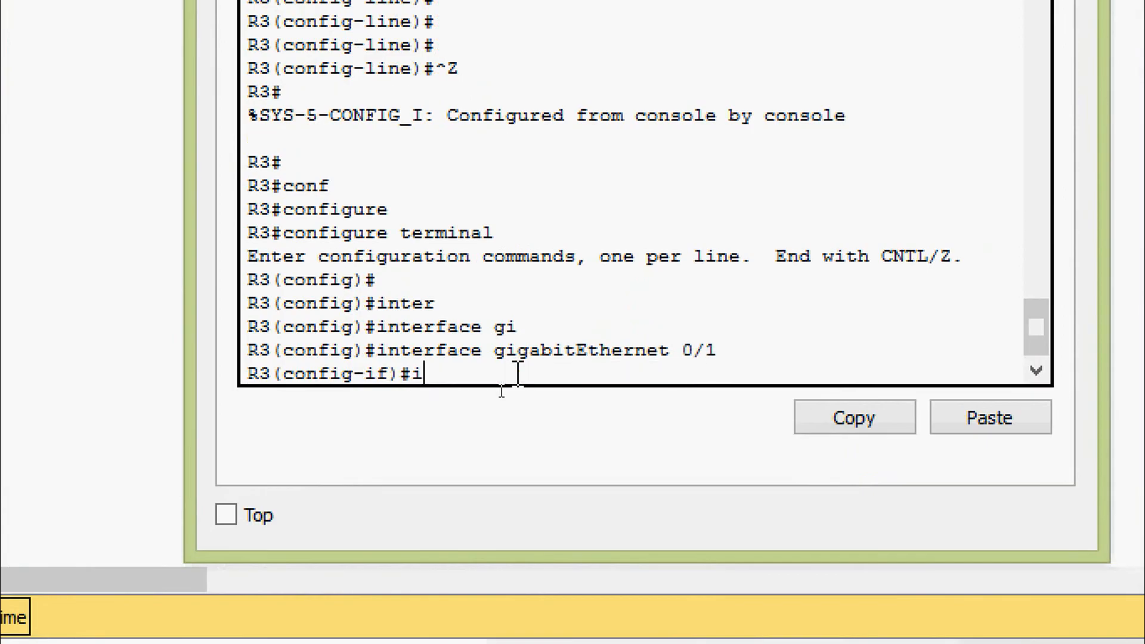
{"action": "type", "text": "p ad"}
{"action": "key", "text": "Tab"}
{"action": "right_click", "coordinate": [555, 374]}
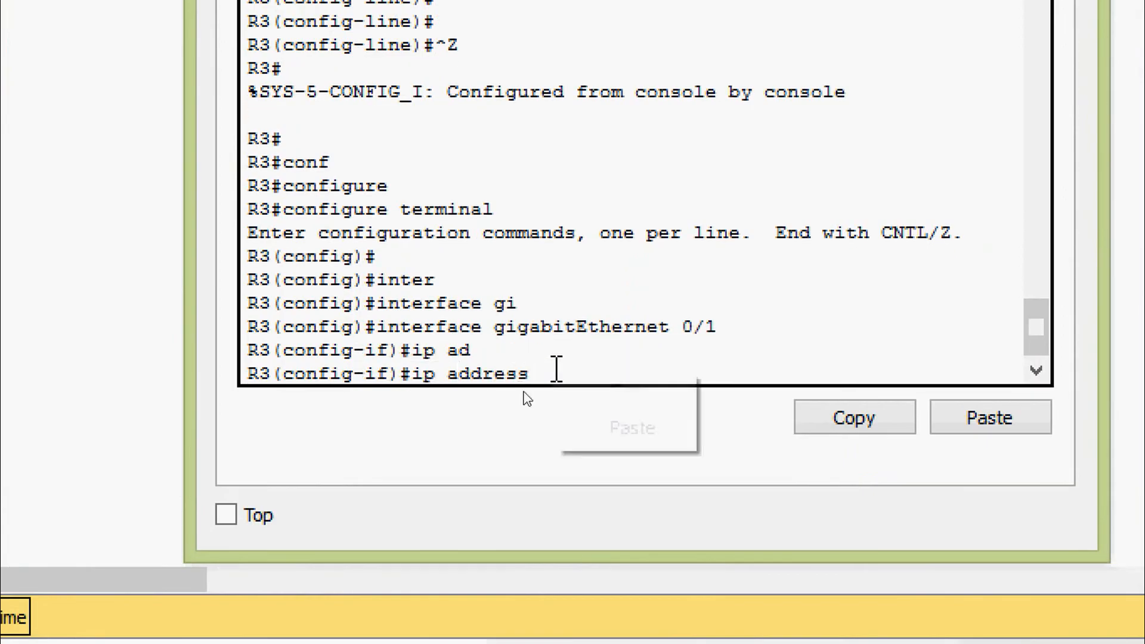
{"action": "left_click", "coordinate": [597, 434]}
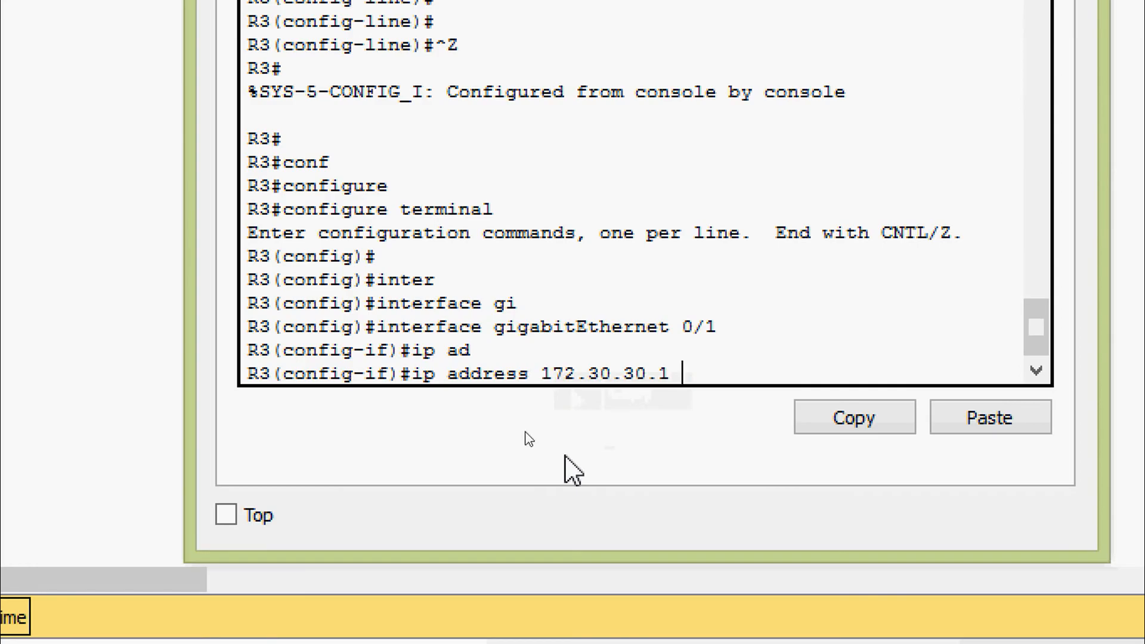
{"action": "type", "text": "?"}
{"action": "type", "text": "255"}
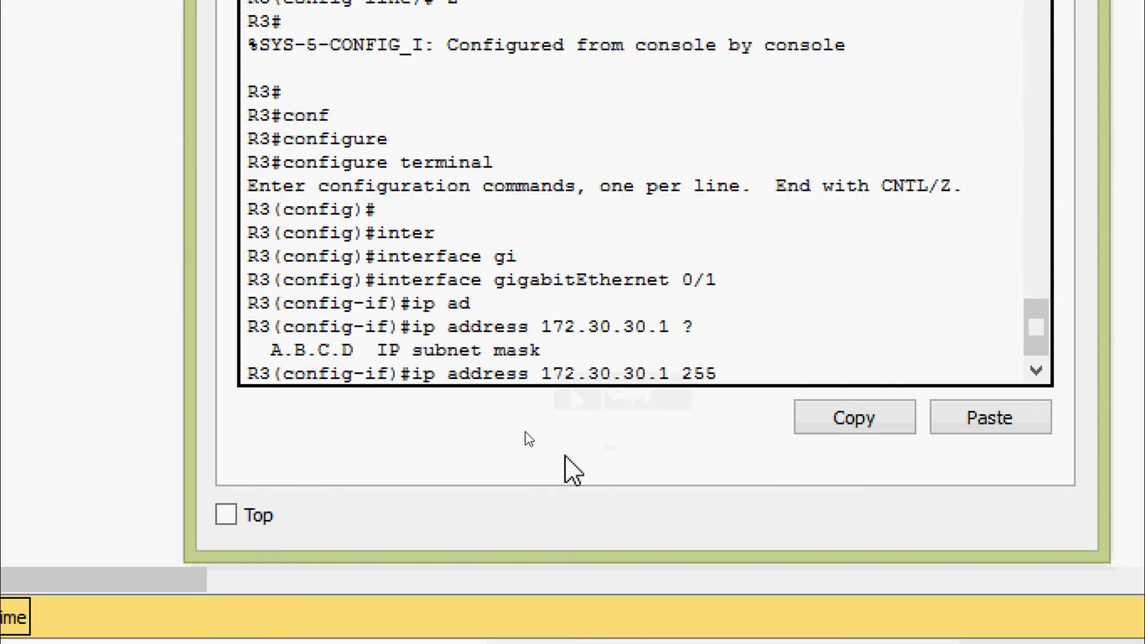
{"action": "type", "text": ".255.255"}
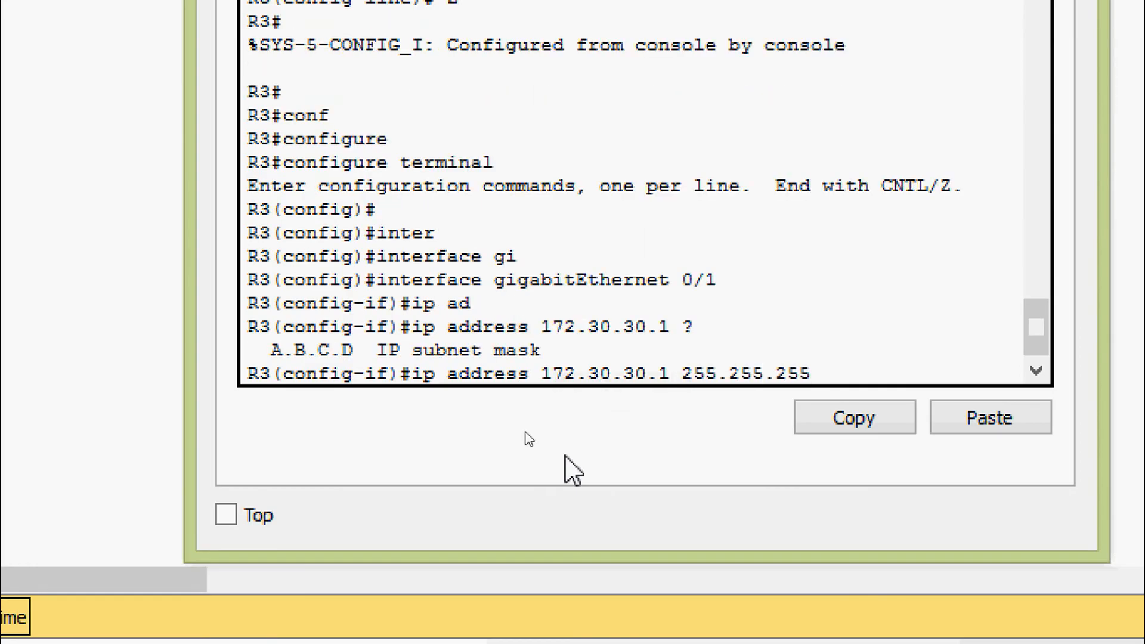
{"action": "type", "text": ".0"}
{"action": "key", "text": "Return"}
{"action": "type", "text": "no shu"}
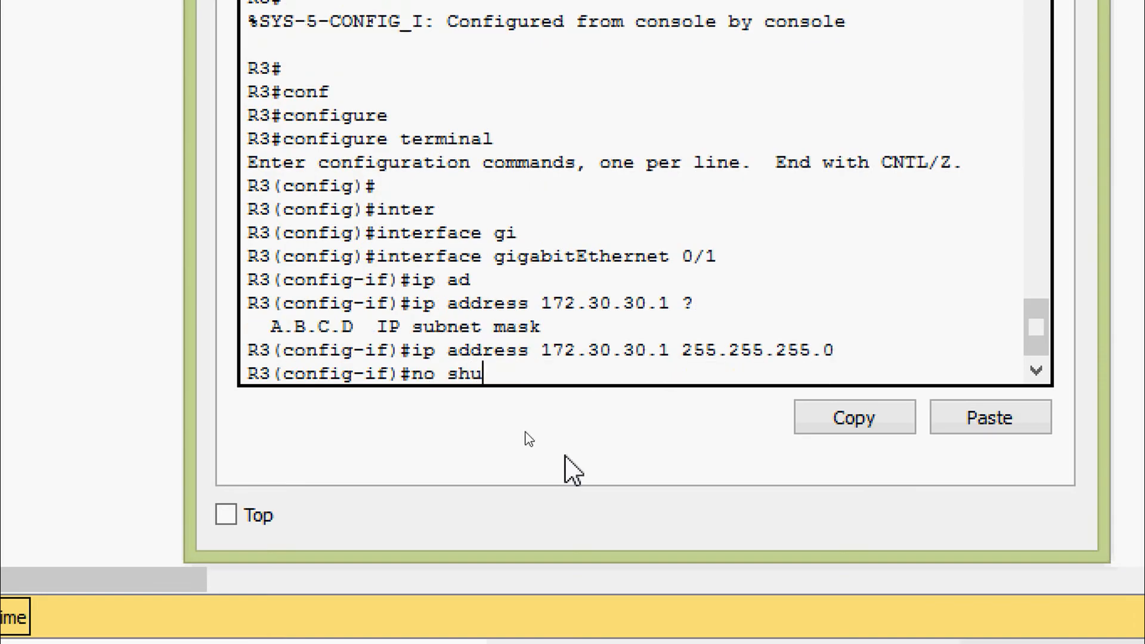
{"action": "key", "text": "Tab"}
{"action": "key", "text": "Return"}
{"action": "key", "text": "Return"}
{"action": "key", "text": "Return"}
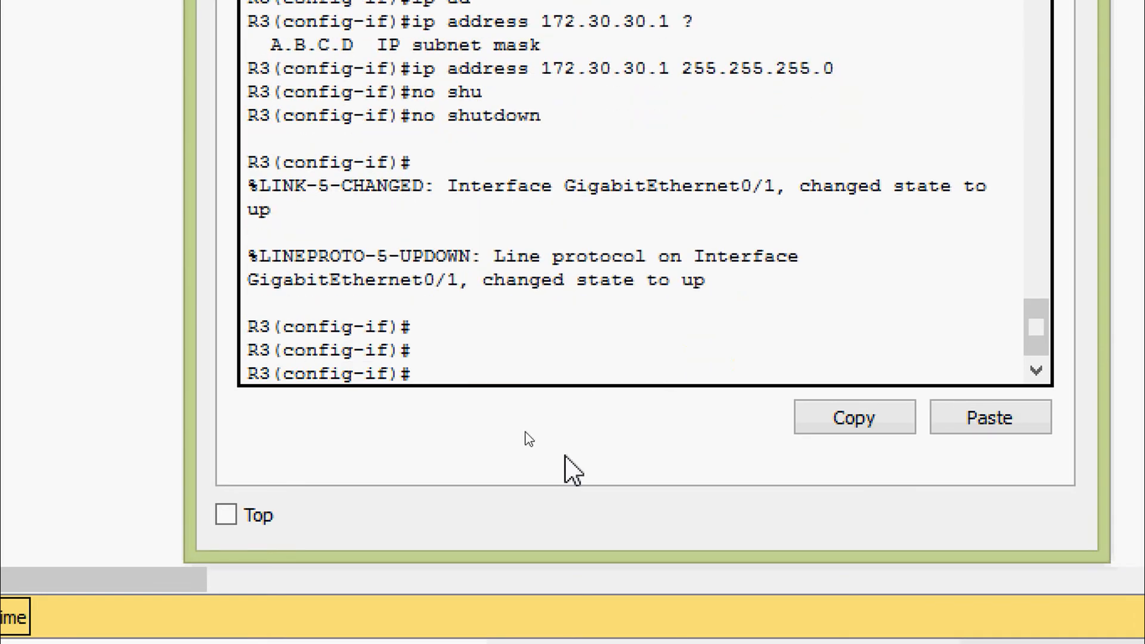
Set the G0/1 description to 172.30.30.1.
{"action": "type", "text": "des"}
{"action": "key", "text": "Tab"}
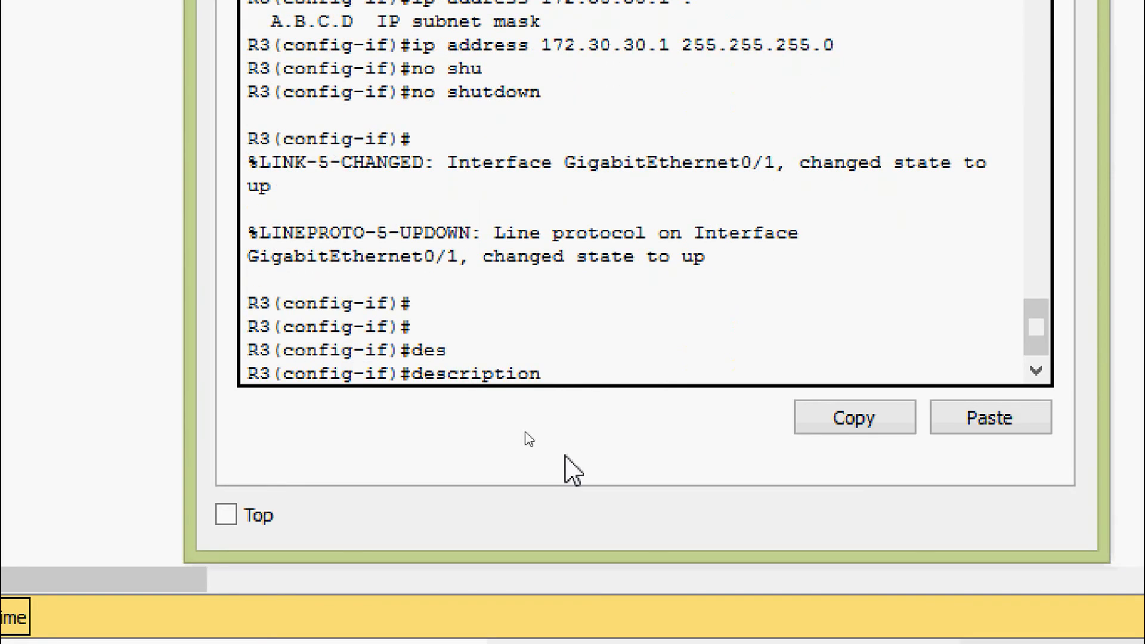
{"action": "right_click", "coordinate": [615, 372]}
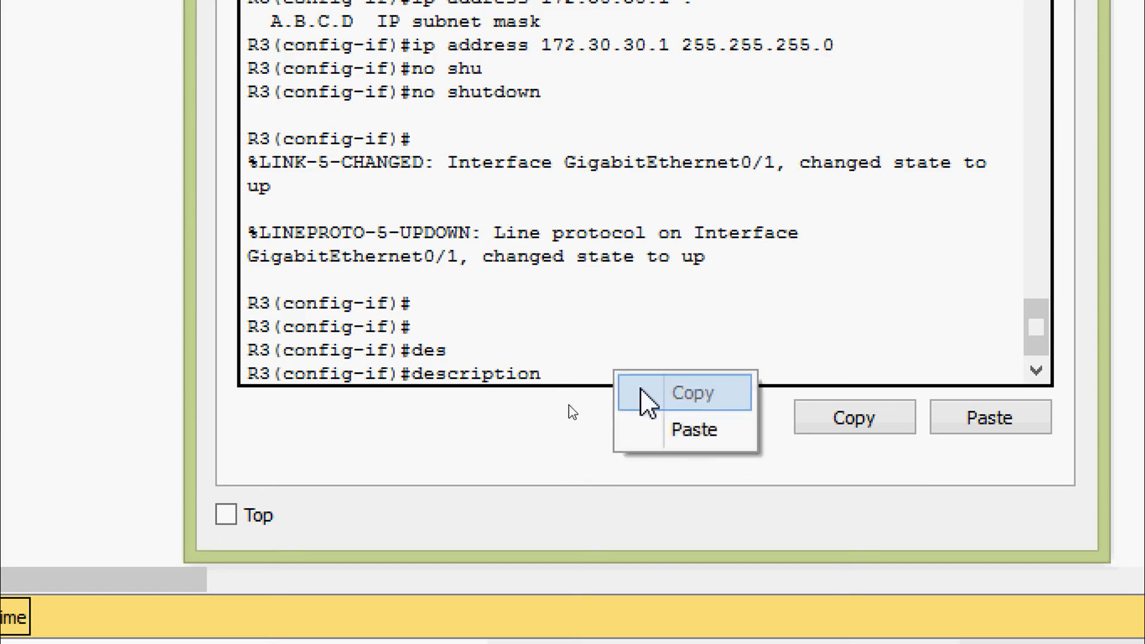
{"action": "left_click", "coordinate": [662, 430]}
{"action": "key", "text": "Return"}
{"action": "key", "text": "Return"}
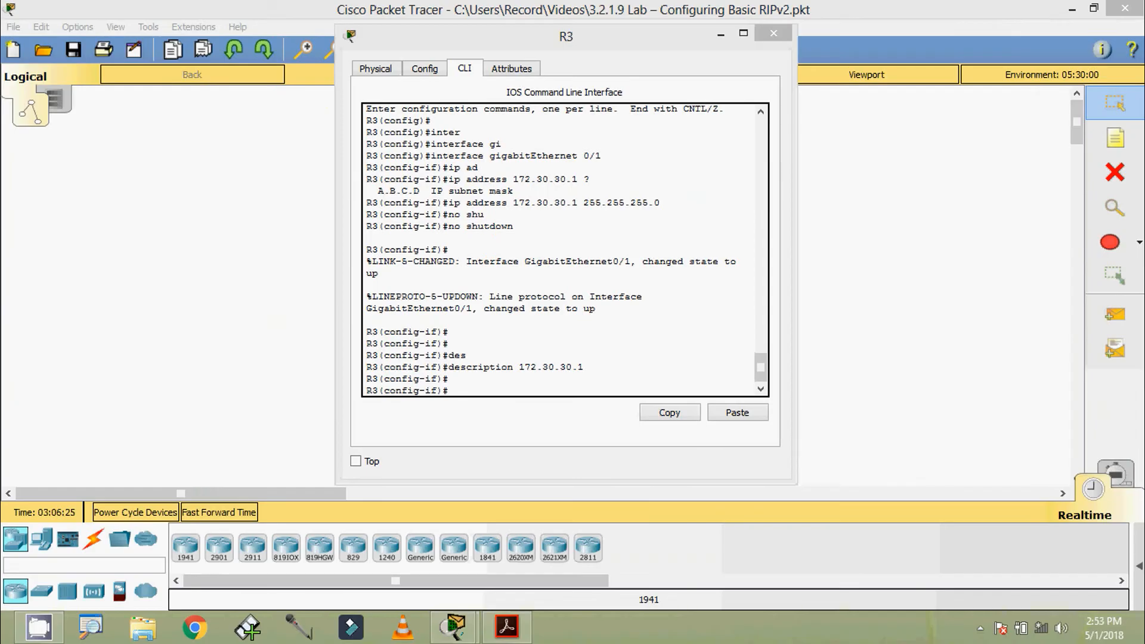
{"action": "left_click", "coordinate": [507, 626]}
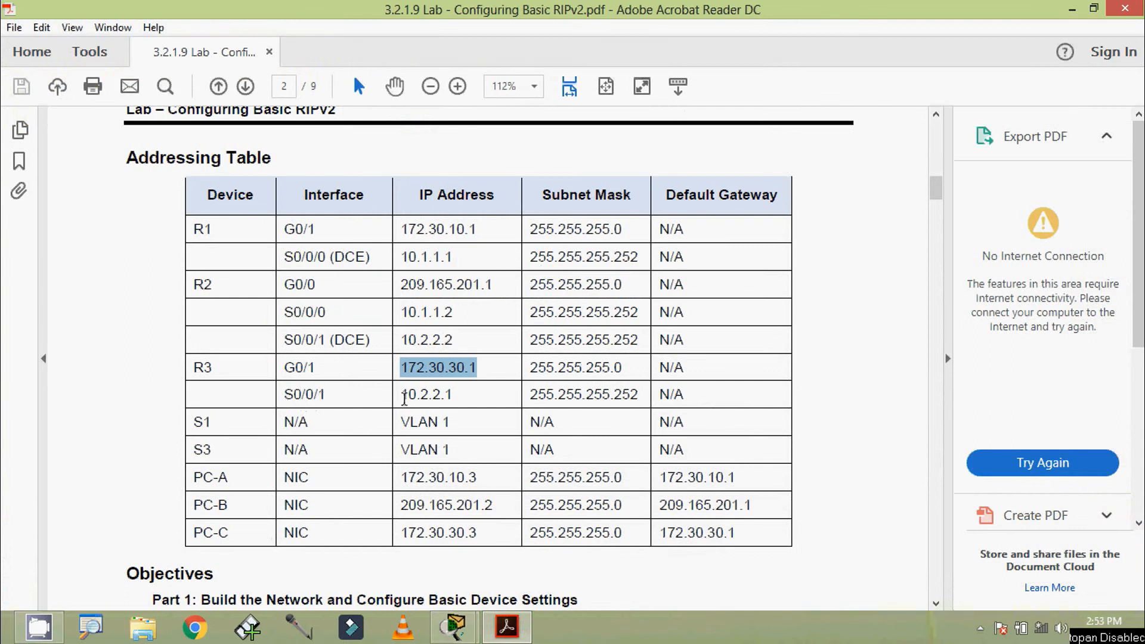
Select R3's S0/0/1 address 10.2.2.1 in the handout and bring R3's console back.
{"action": "left_click_drag", "start_coordinate": [404, 398], "coordinate": [454, 396]}
{"action": "key", "text": "ctrl+c"}
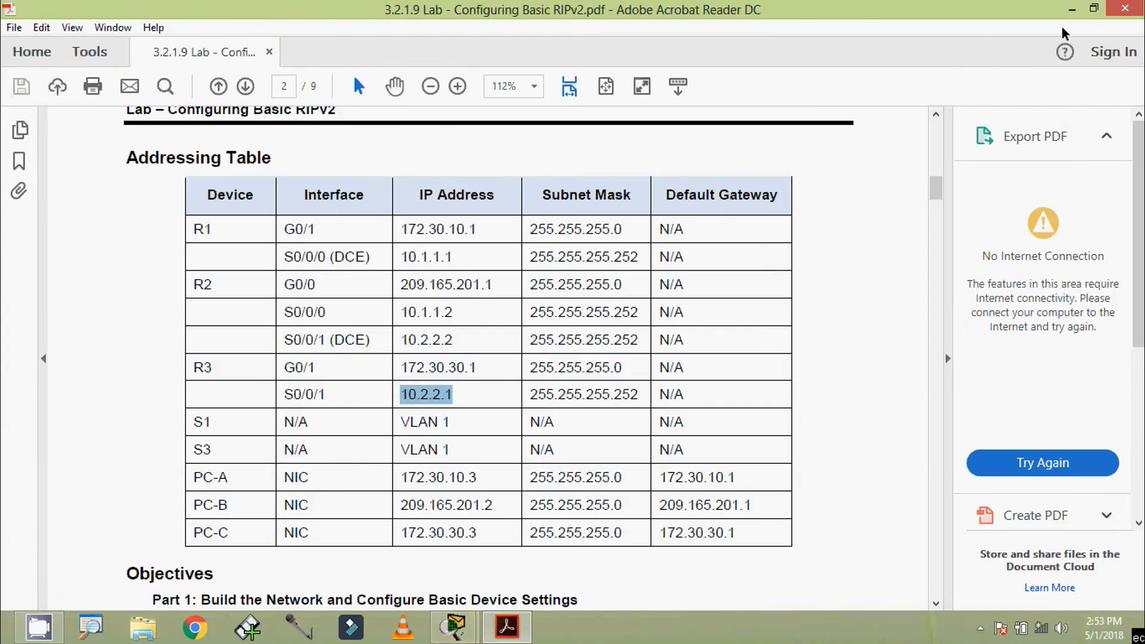
{"action": "left_click", "coordinate": [455, 626]}
{"action": "left_click_drag", "start_coordinate": [528, 31], "coordinate": [539, 15]}
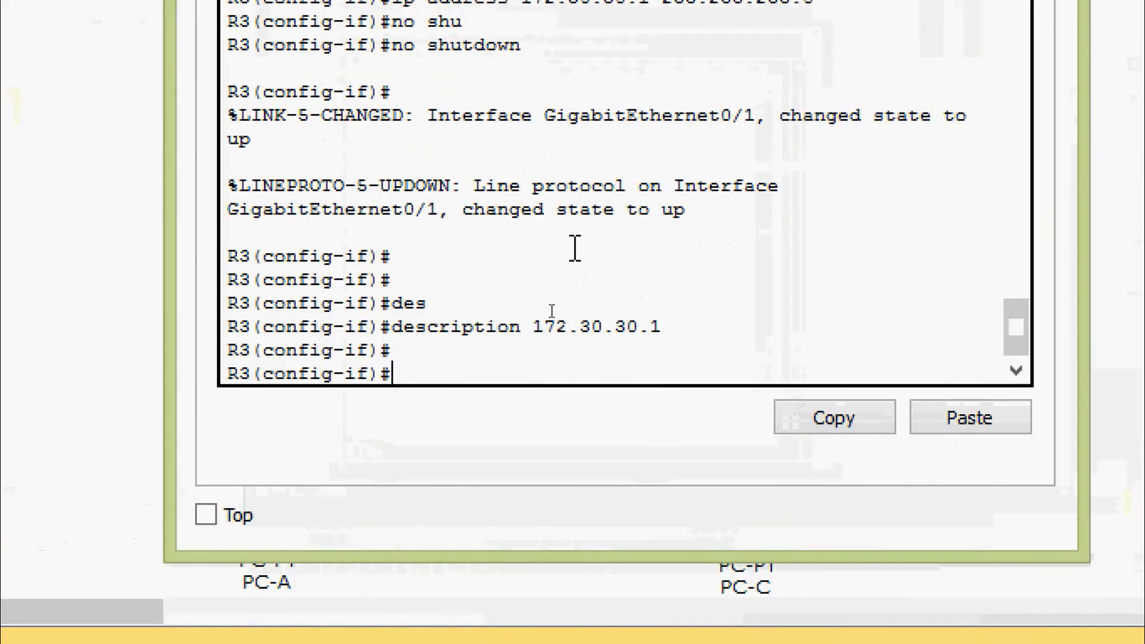
Exit G0/1 and select interface Serial0/0/1.
{"action": "type", "text": "exit"}
{"action": "key", "text": "Return"}
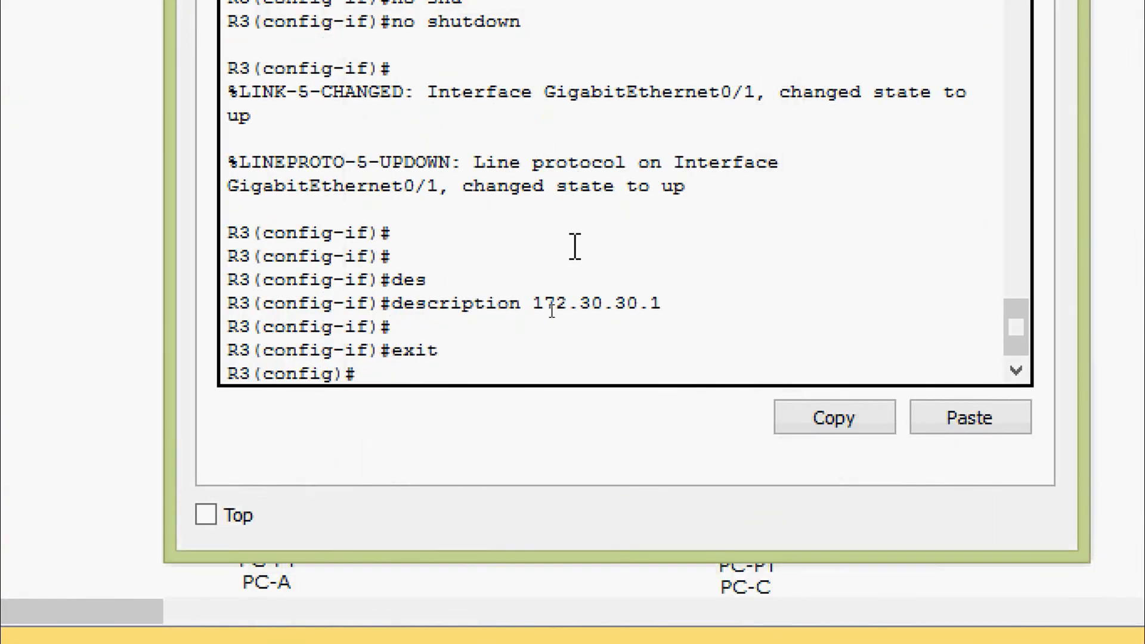
{"action": "type", "text": "inter"}
{"action": "key", "text": "Tab"}
{"action": "type", "text": "ser"}
{"action": "key", "text": "Tab"}
{"action": "type", "text": "0/"}
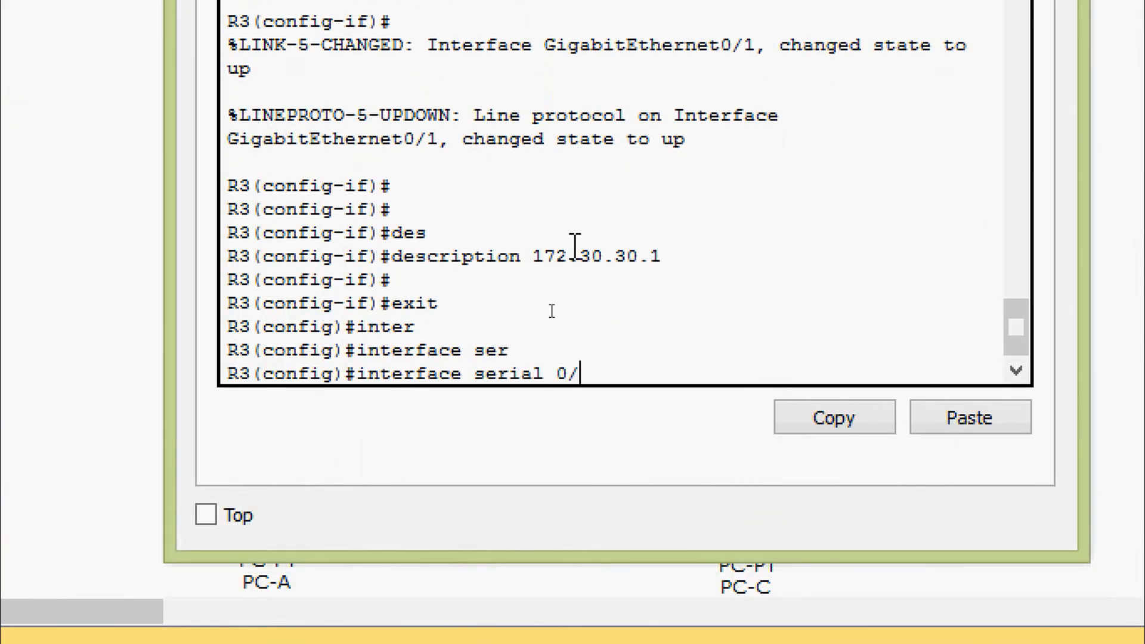
{"action": "type", "text": "0/1"}
{"action": "key", "text": "Return"}
Assign 10.2.2.1 255.255.255.252 to S0/0/1 and bring it up with no shutdown.
{"action": "type", "text": "ip a"}
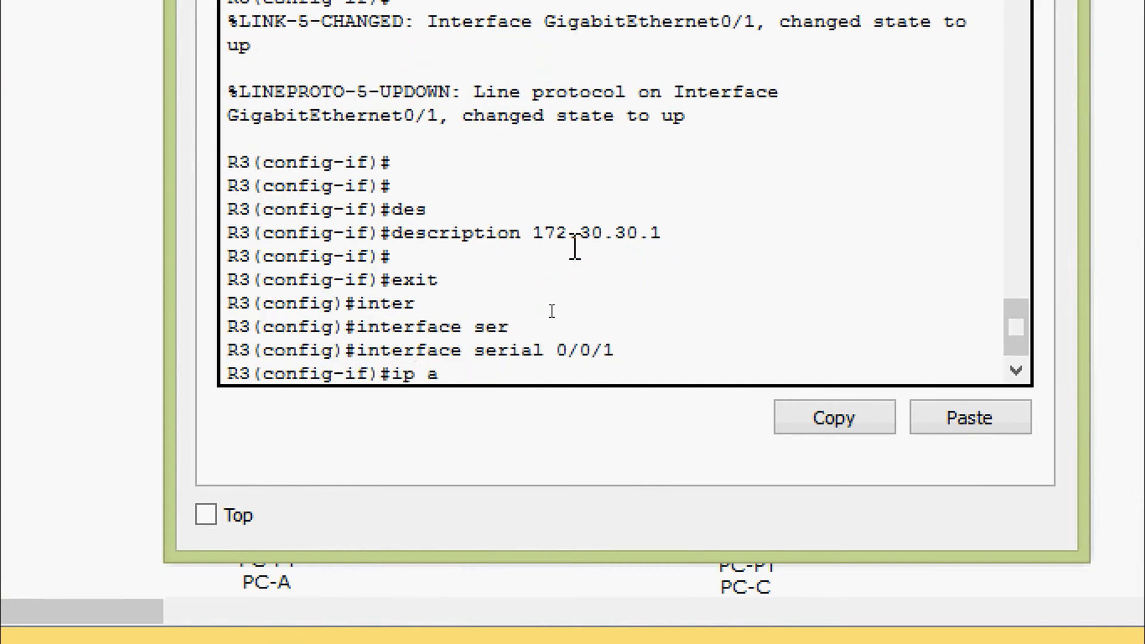
{"action": "type", "text": "d"}
{"action": "key", "text": "Tab"}
{"action": "right_click", "coordinate": [563, 372]}
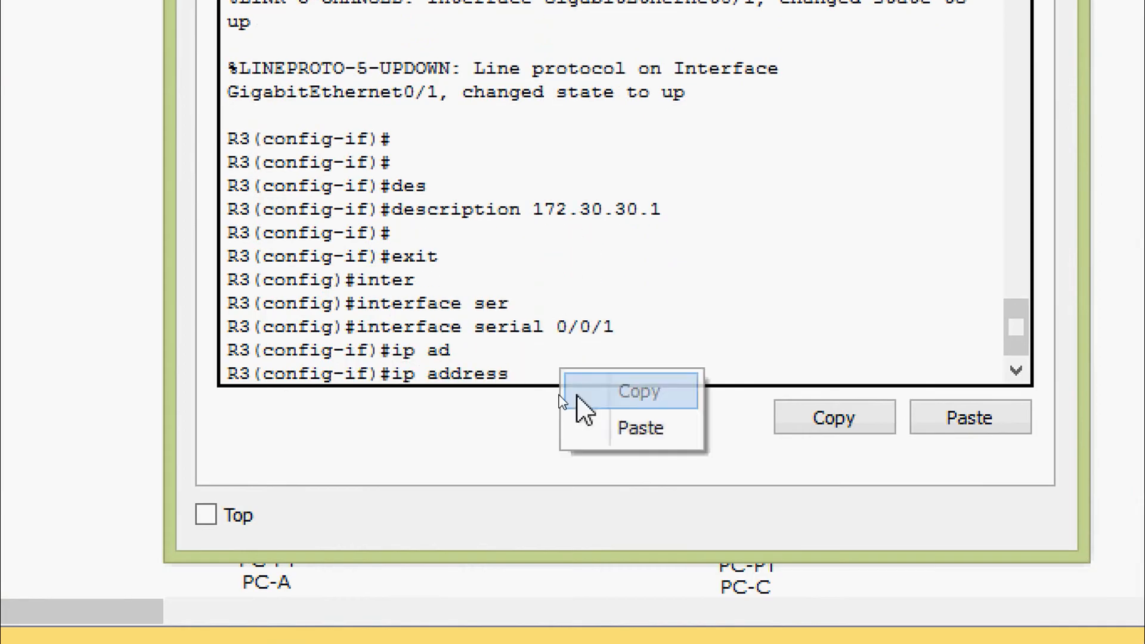
{"action": "left_click", "coordinate": [593, 427]}
{"action": "type", "text": "?"}
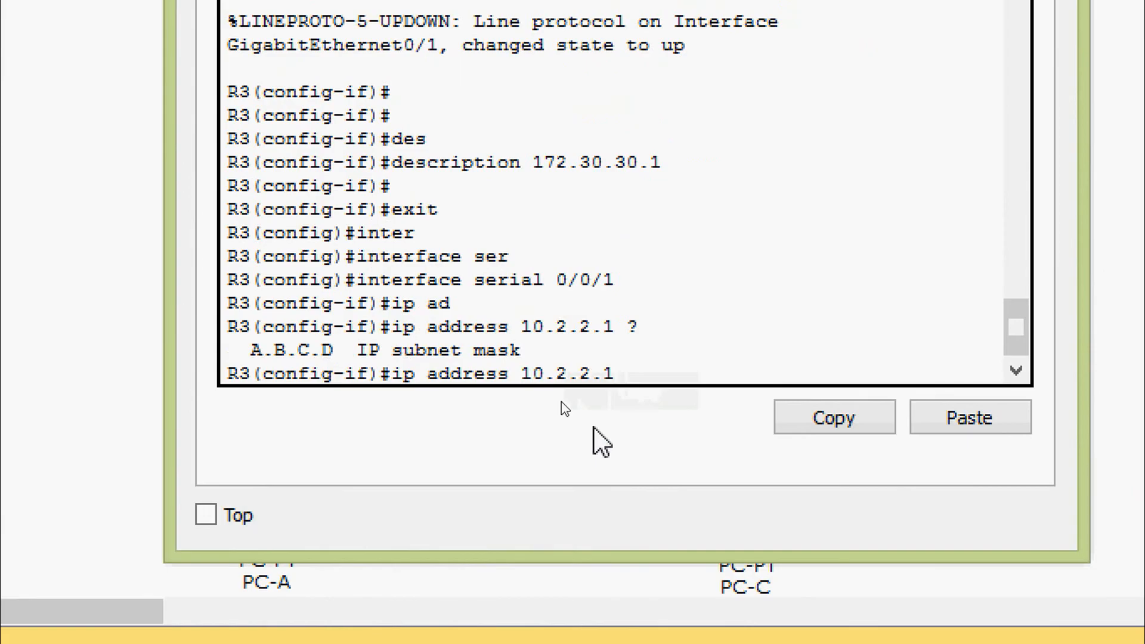
{"action": "type", "text": "255.255.255.252"}
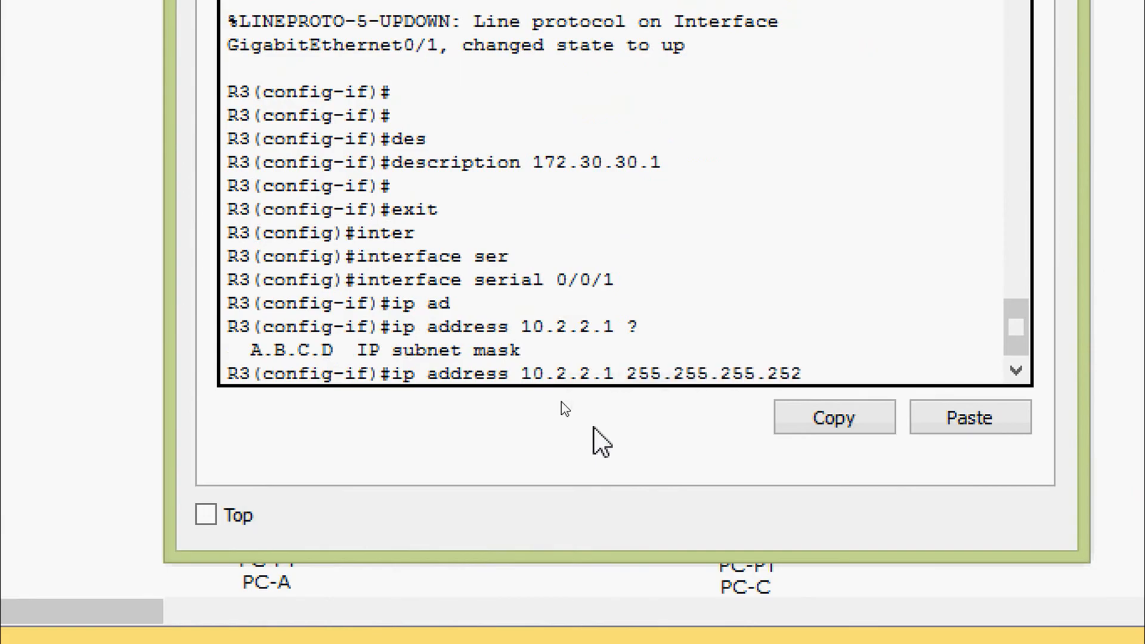
{"action": "key", "text": "Return"}
{"action": "type", "text": "no shut"}
{"action": "key", "text": "Tab"}
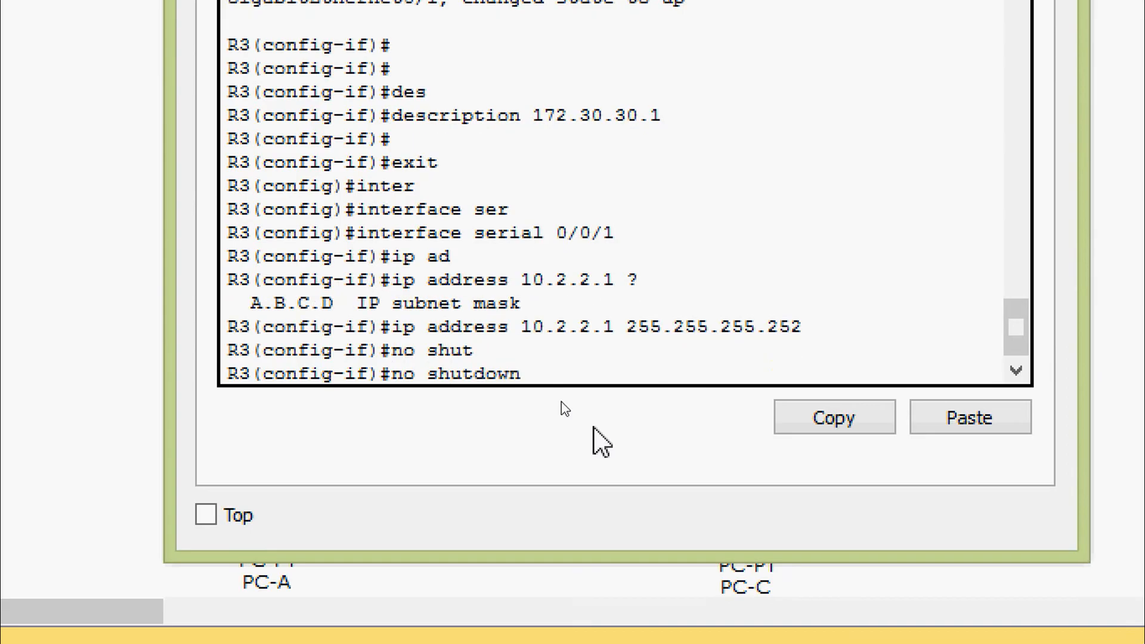
{"action": "key", "text": "Return"}
{"action": "key", "text": "Return"}
Set the S0/0/1 description to 10.2.2.1 and return to privileged exec mode.
{"action": "type", "text": "desc"}
{"action": "key", "text": "Tab"}
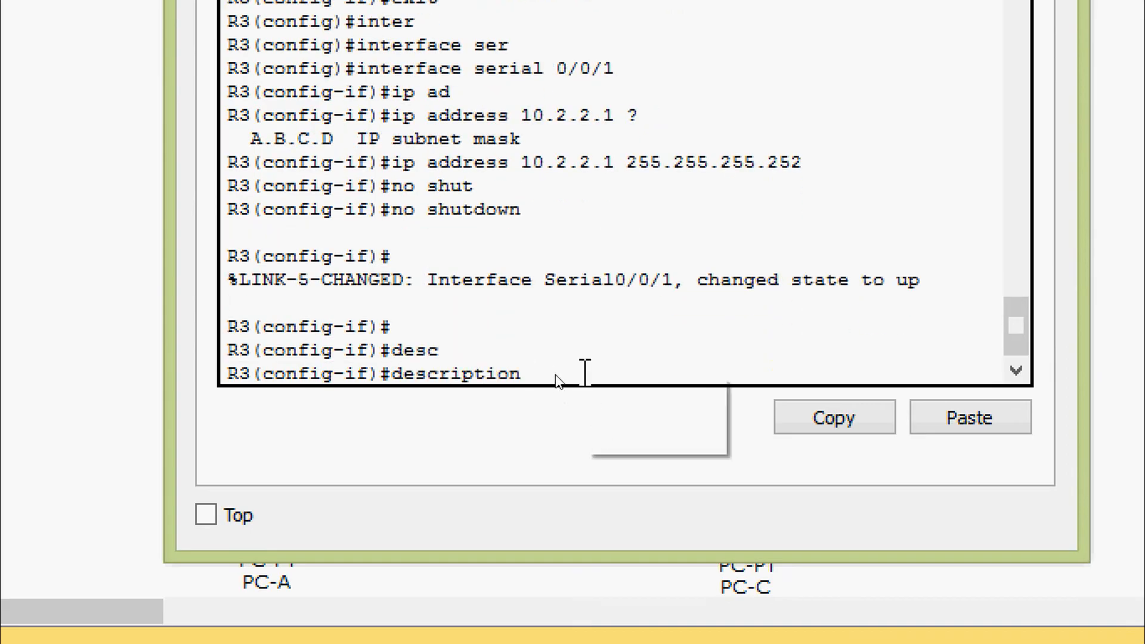
{"action": "right_click", "coordinate": [583, 376]}
{"action": "left_click", "coordinate": [621, 434]}
{"action": "key", "text": "Return"}
{"action": "key", "text": "Return"}
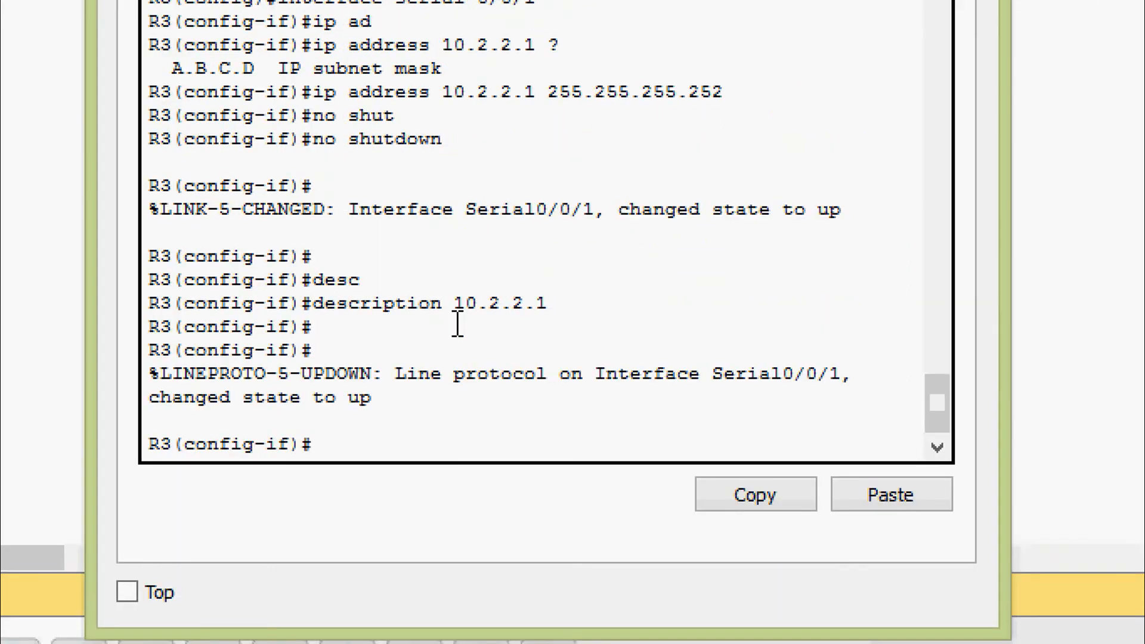
{"action": "key", "text": "ctrl+z"}
{"action": "key", "text": "Return"}
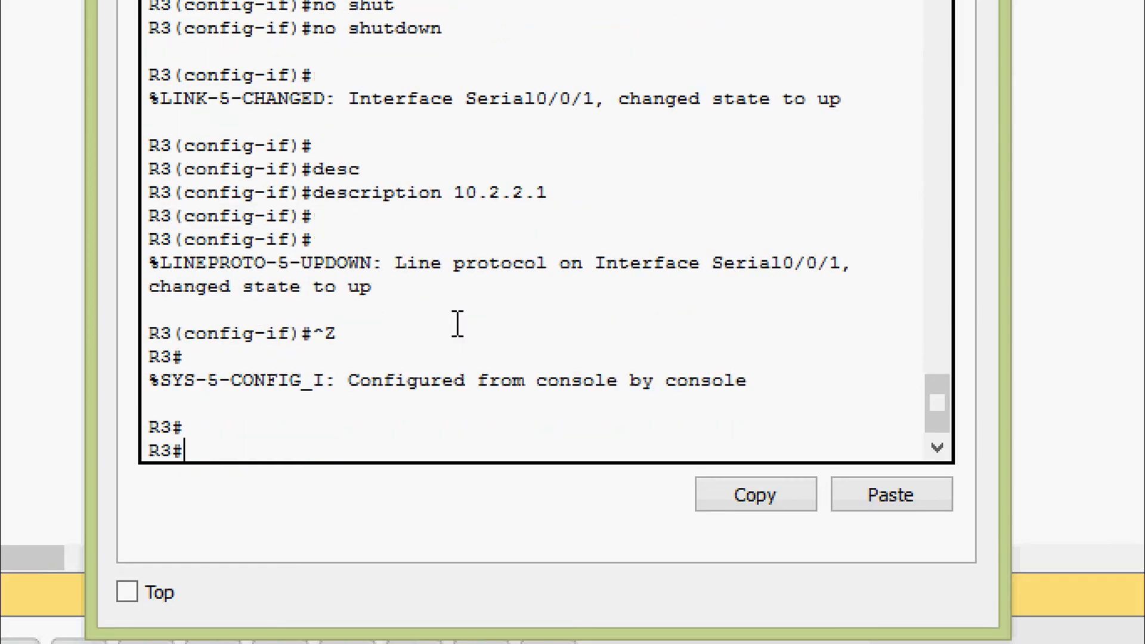
{"action": "type", "text": "cop"}
{"action": "key", "text": "Tab"}
{"action": "type", "text": "r"}
{"action": "key", "text": "Tab"}
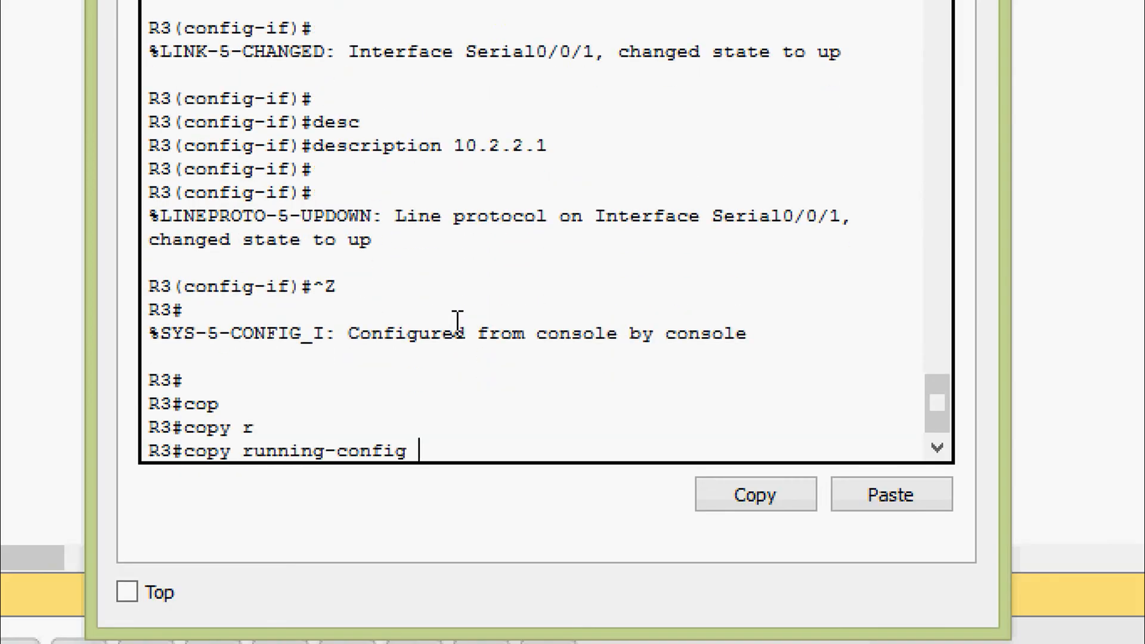
{"action": "type", "text": "s"}
{"action": "key", "text": "Tab"}
{"action": "key", "text": "Return"}
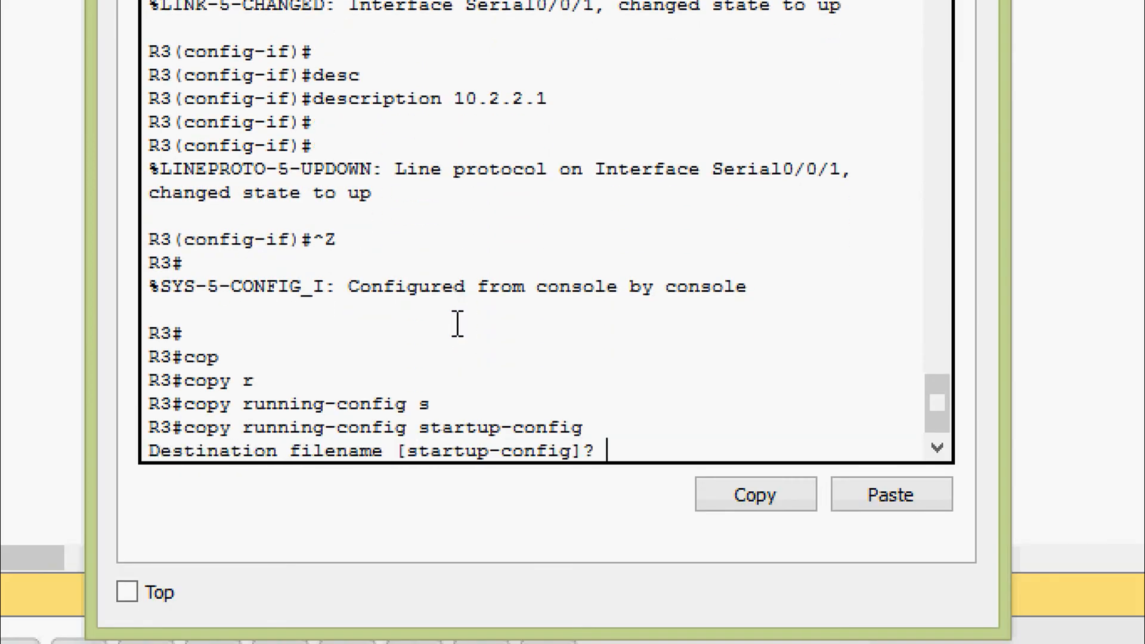
{"action": "key", "text": "Return"}
{"action": "key", "text": "Return"}
{"action": "type", "text": "sh"}
{"action": "key", "text": "Tab"}
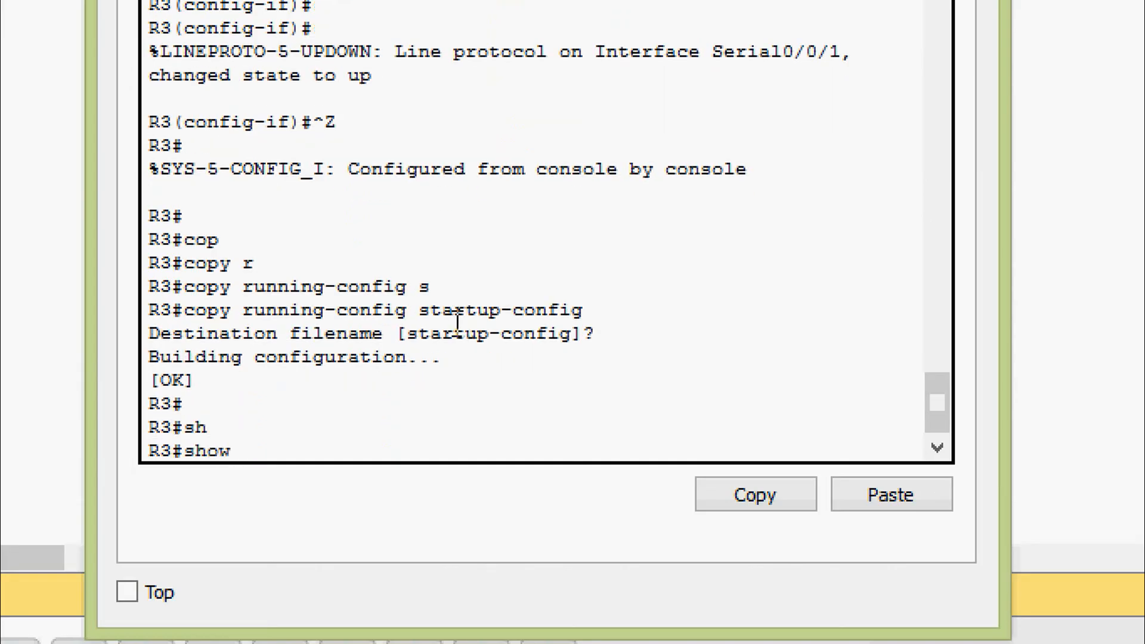
{"action": "type", "text": "ru"}
{"action": "key", "text": "Tab"}
{"action": "key", "text": "Return"}
{"action": "key", "text": "space"}
{"action": "key", "text": "space"}
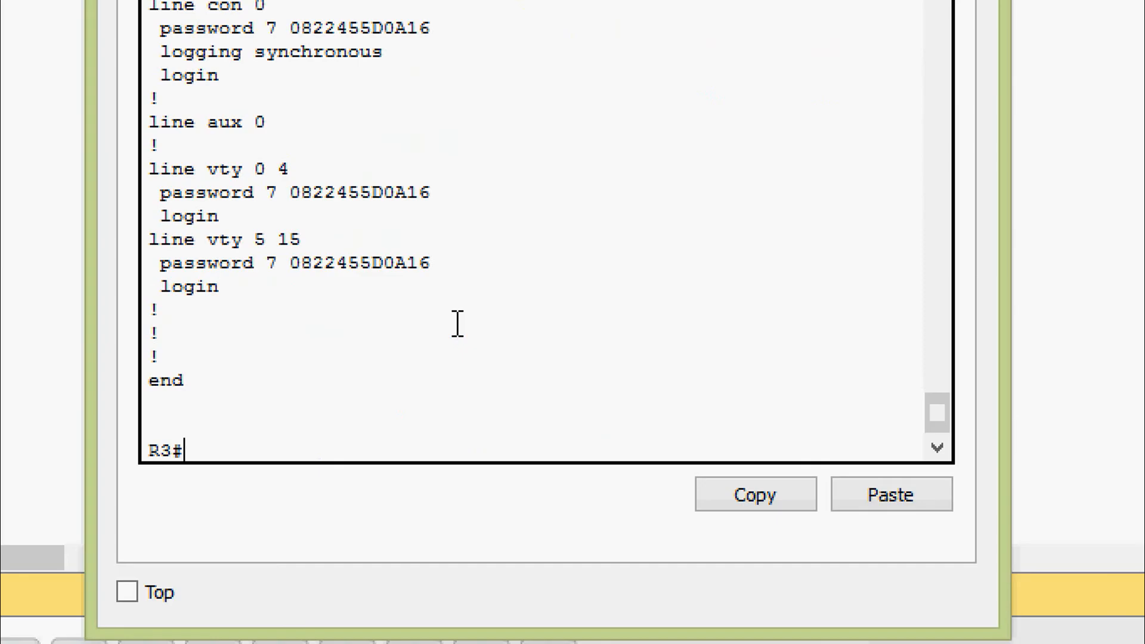
{"action": "scroll", "coordinate": [442, 325], "scroll_direction": "up", "scroll_amount": 20}
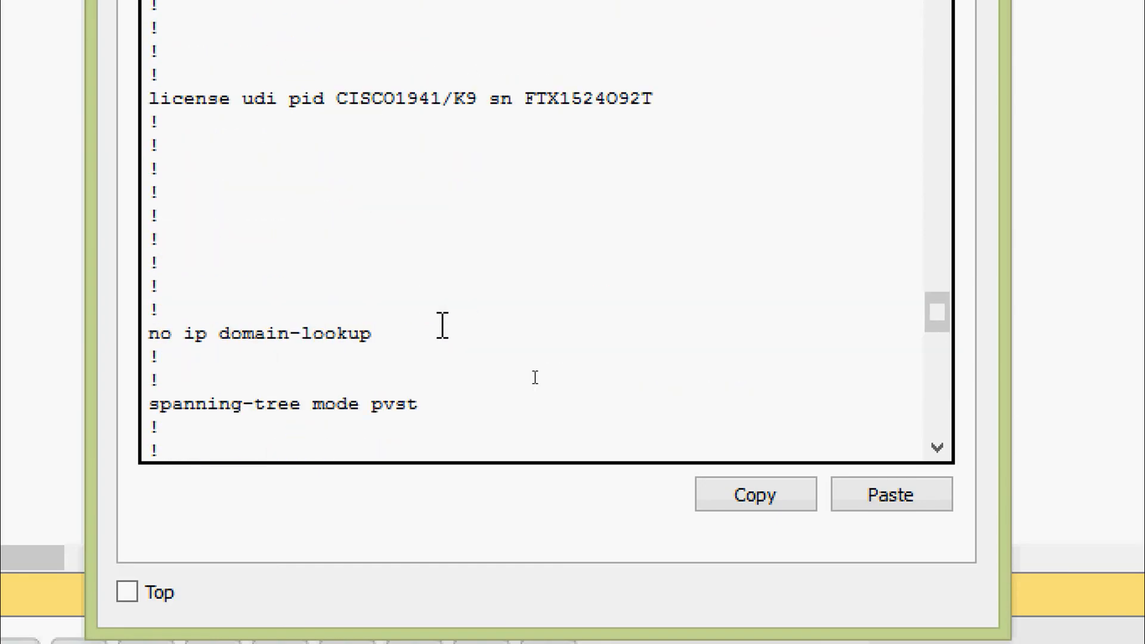
{"action": "scroll", "coordinate": [442, 325], "scroll_direction": "down", "scroll_amount": 6}
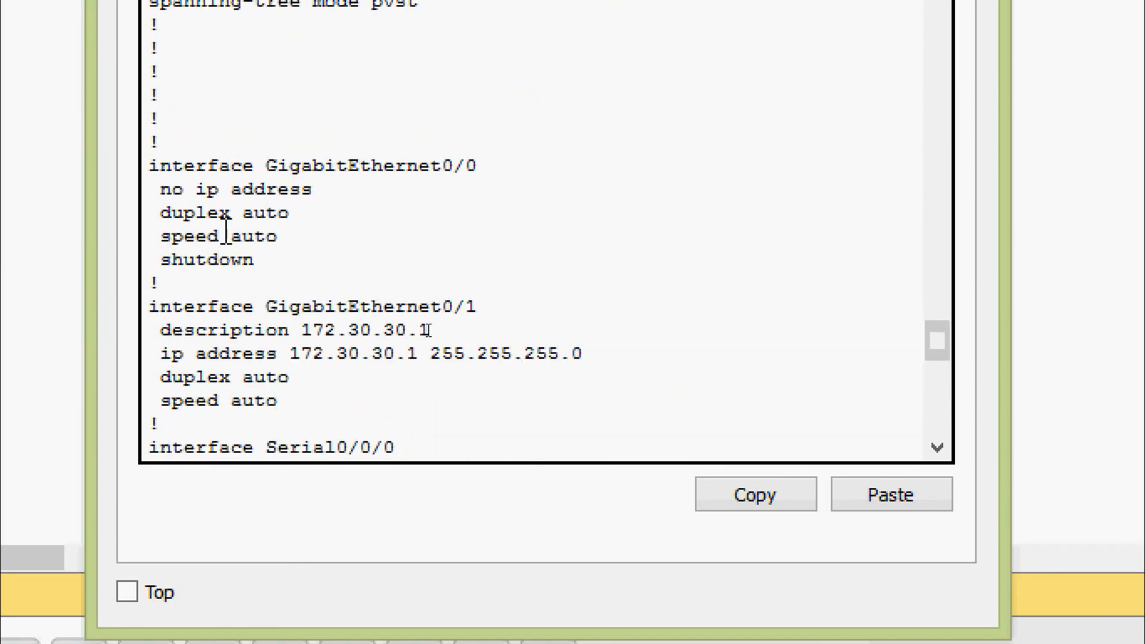
{"action": "scroll", "coordinate": [354, 328], "scroll_direction": "down", "scroll_amount": 2}
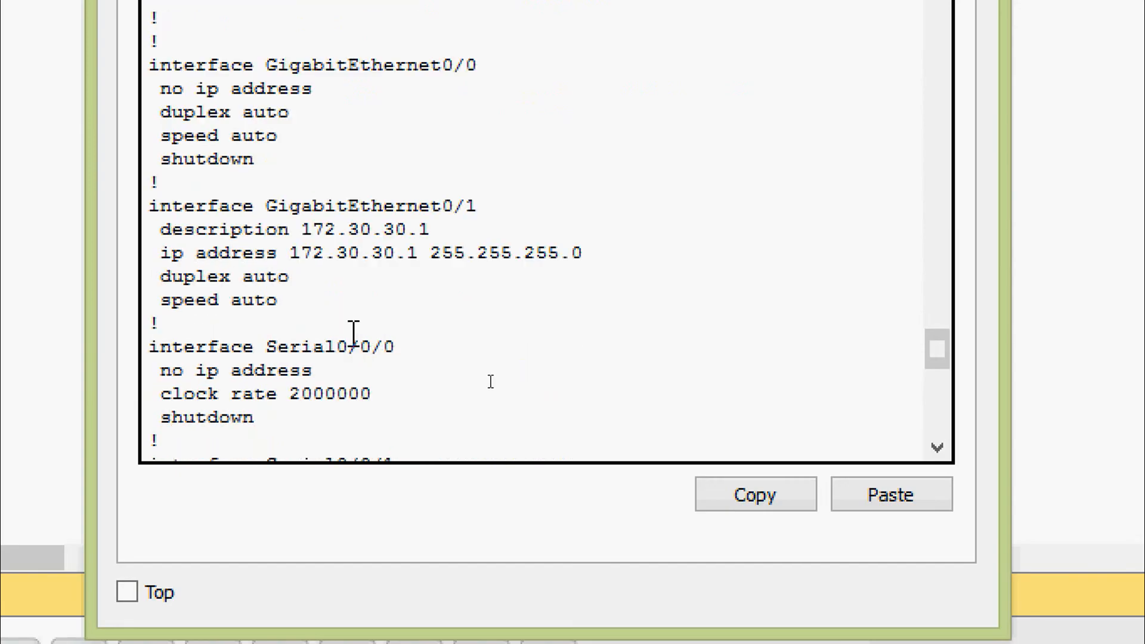
{"action": "left_click_drag", "start_coordinate": [313, 206], "coordinate": [414, 277]}
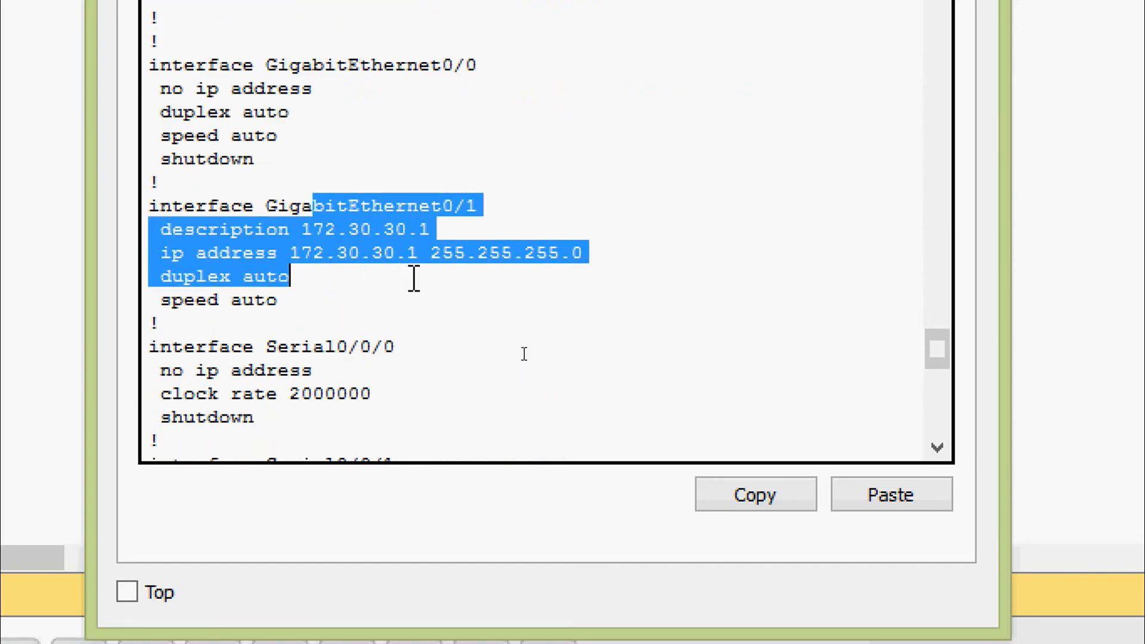
{"action": "scroll", "coordinate": [414, 278], "scroll_direction": "down", "scroll_amount": 2}
{"action": "scroll", "coordinate": [330, 270], "scroll_direction": "down", "scroll_amount": 4}
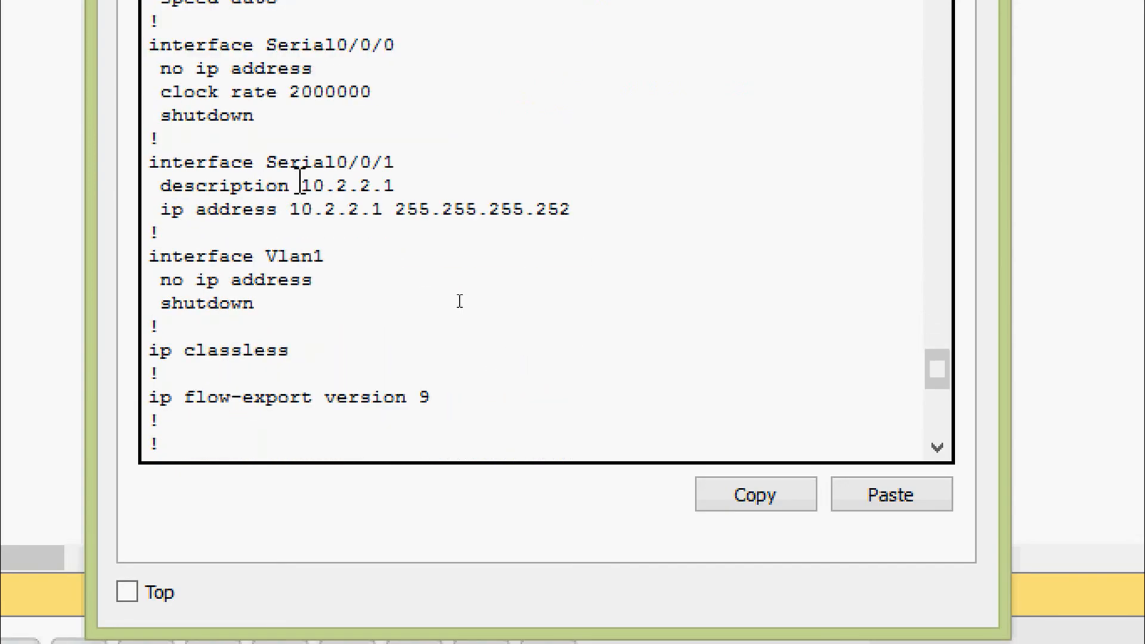
{"action": "left_click_drag", "start_coordinate": [173, 162], "coordinate": [642, 207]}
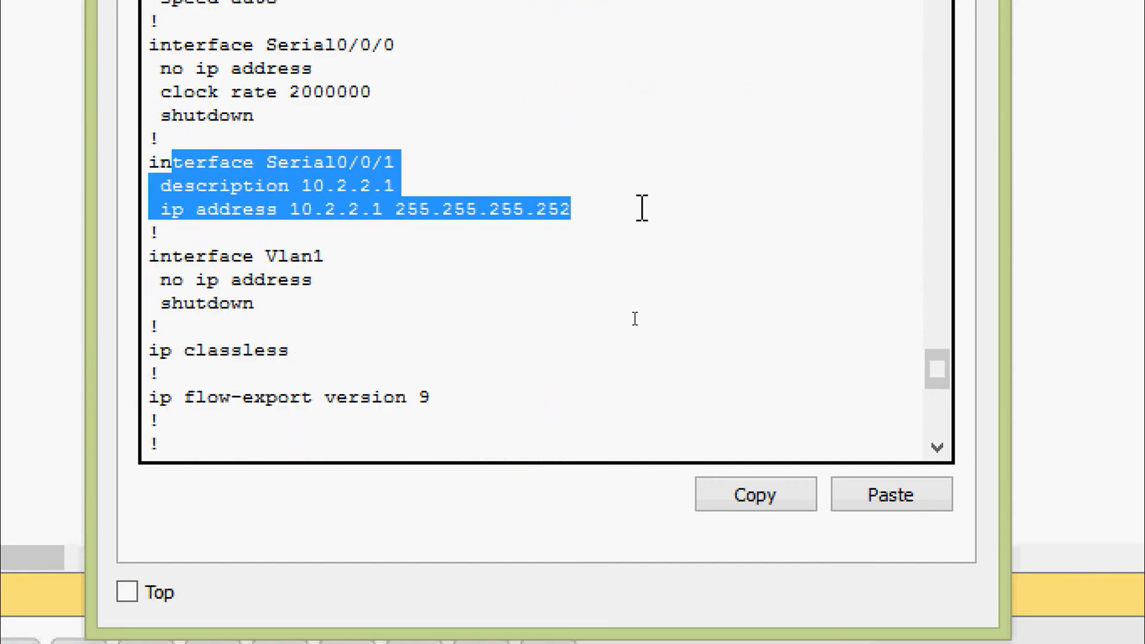
{"action": "left_click", "coordinate": [643, 207]}
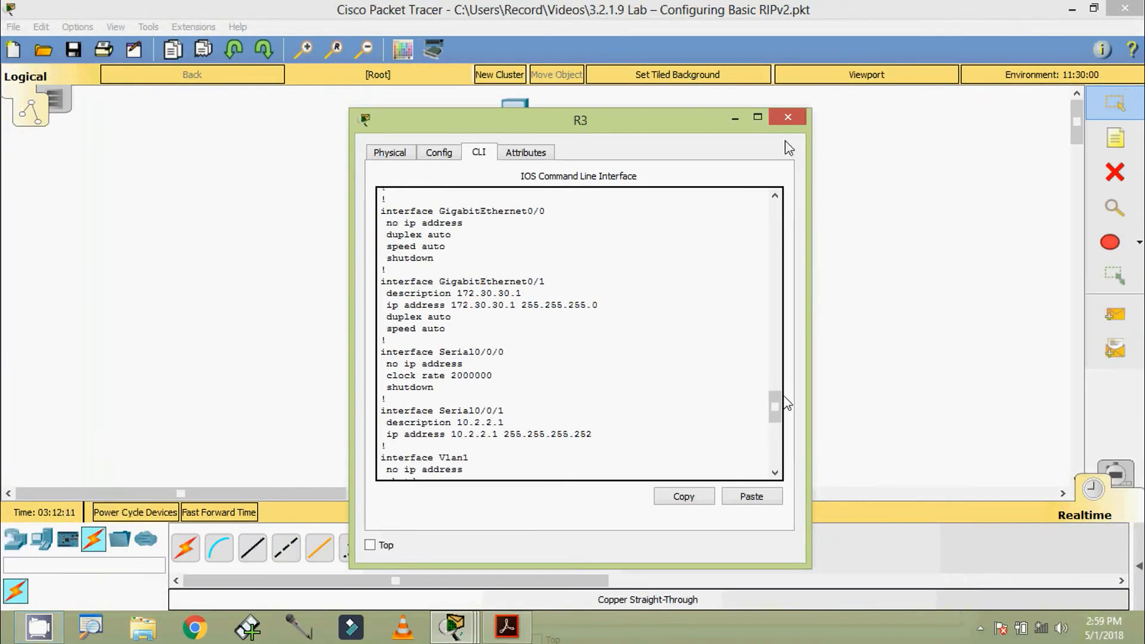
Close R3's window, open R2's CLI and return to the privileged prompt.
{"action": "left_click", "coordinate": [789, 118]}
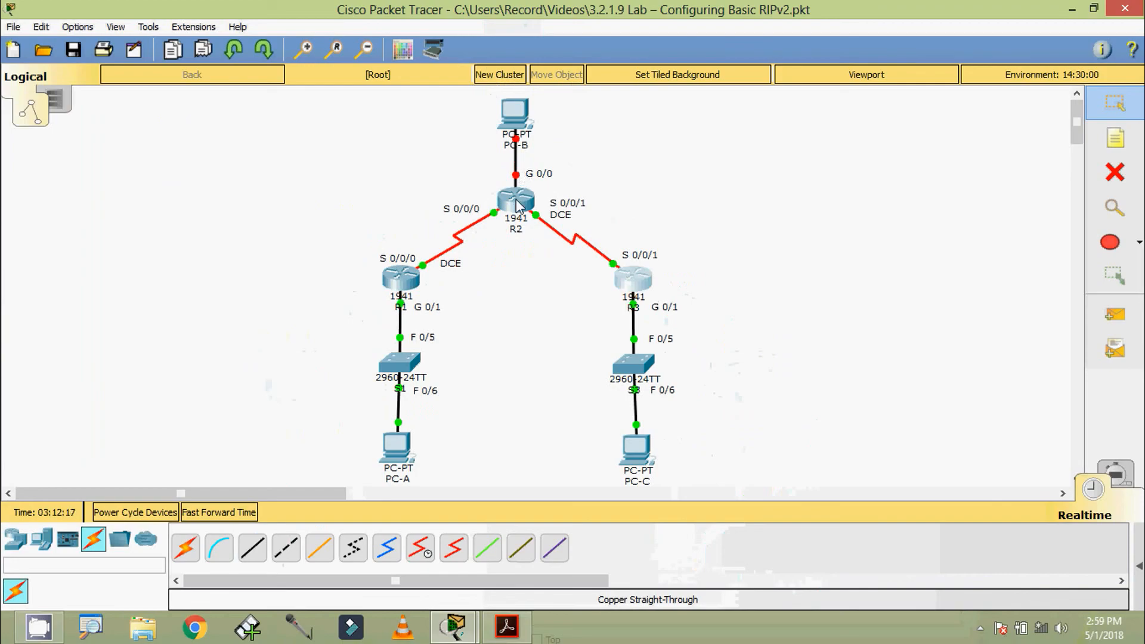
{"action": "left_click", "coordinate": [513, 221]}
{"action": "left_click_drag", "start_coordinate": [589, 223], "coordinate": [510, 124]}
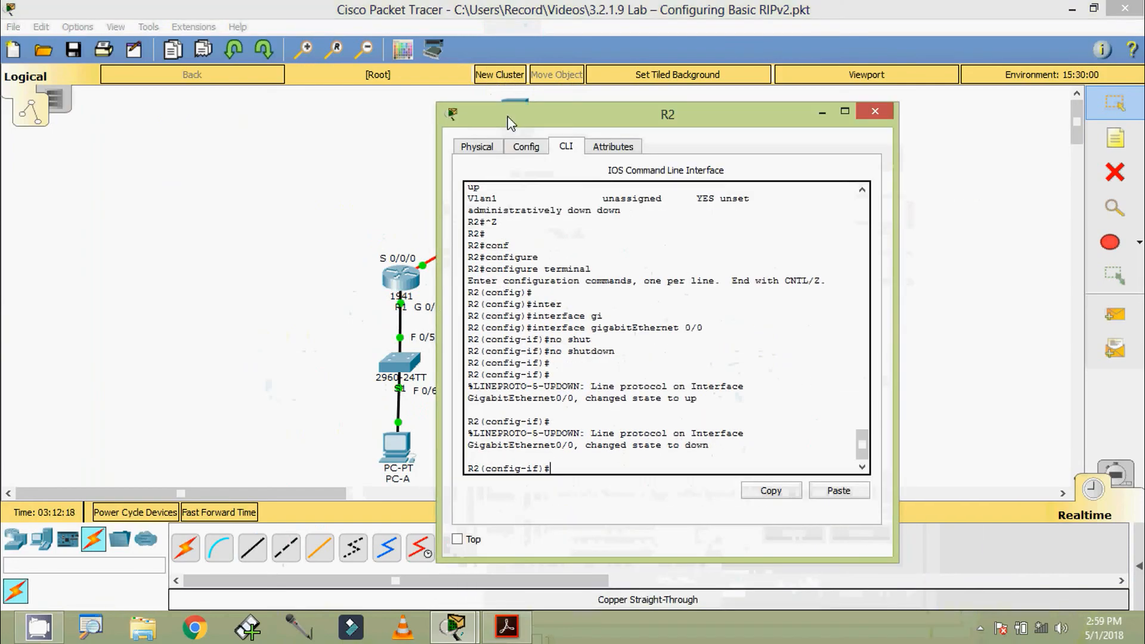
{"action": "left_click", "coordinate": [885, 114]}
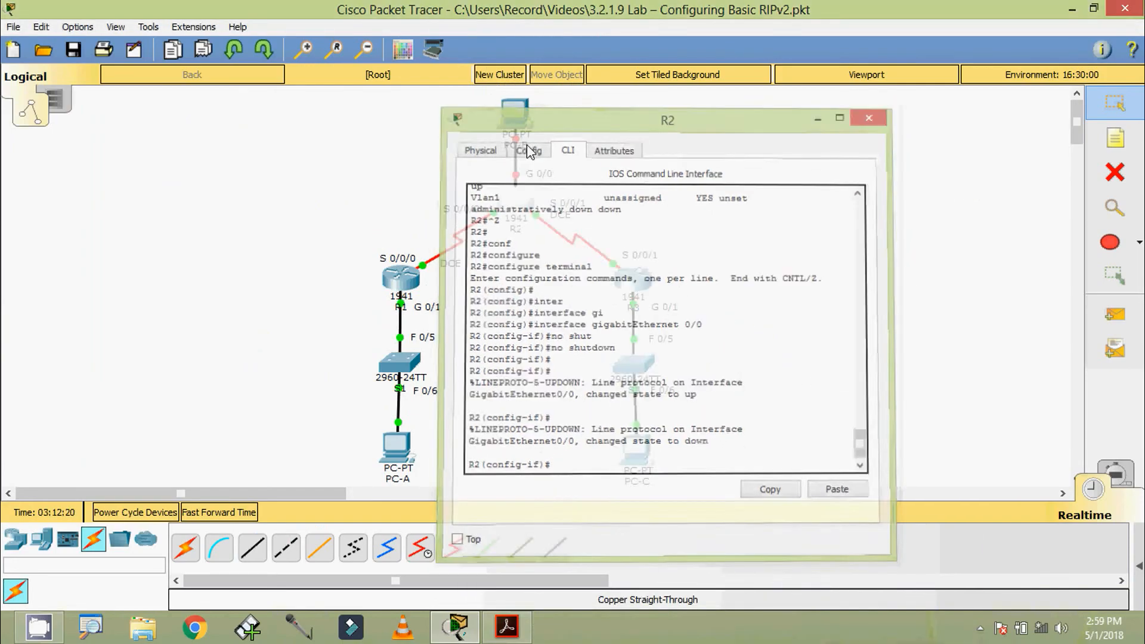
{"action": "left_click", "coordinate": [518, 203]}
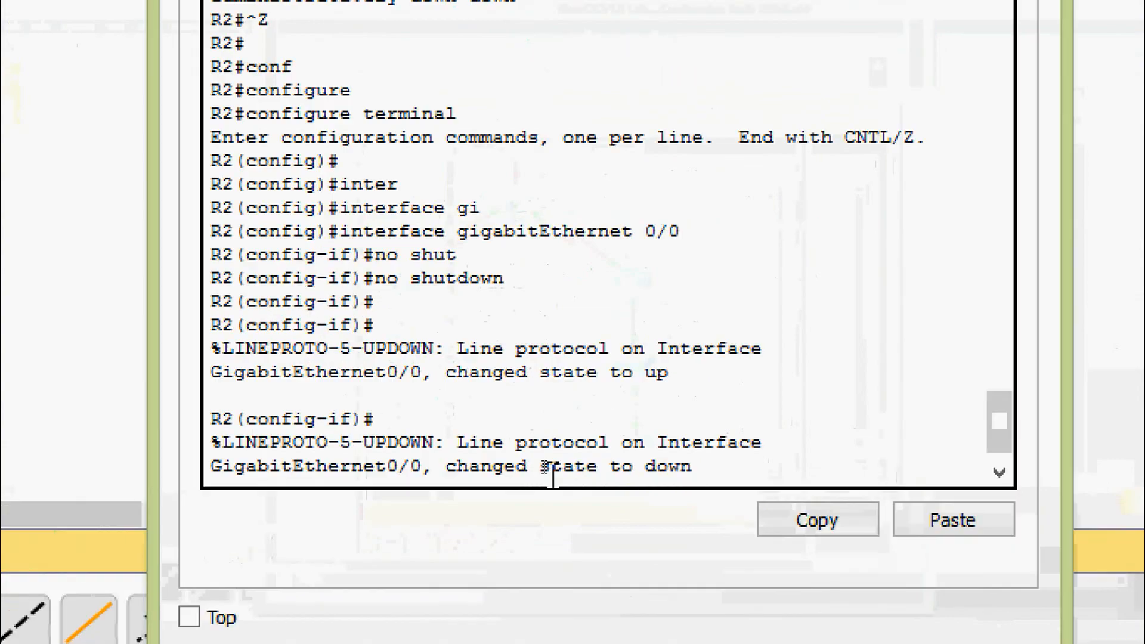
{"action": "key", "text": "Return"}
{"action": "key", "text": "Return"}
{"action": "key", "text": "Return"}
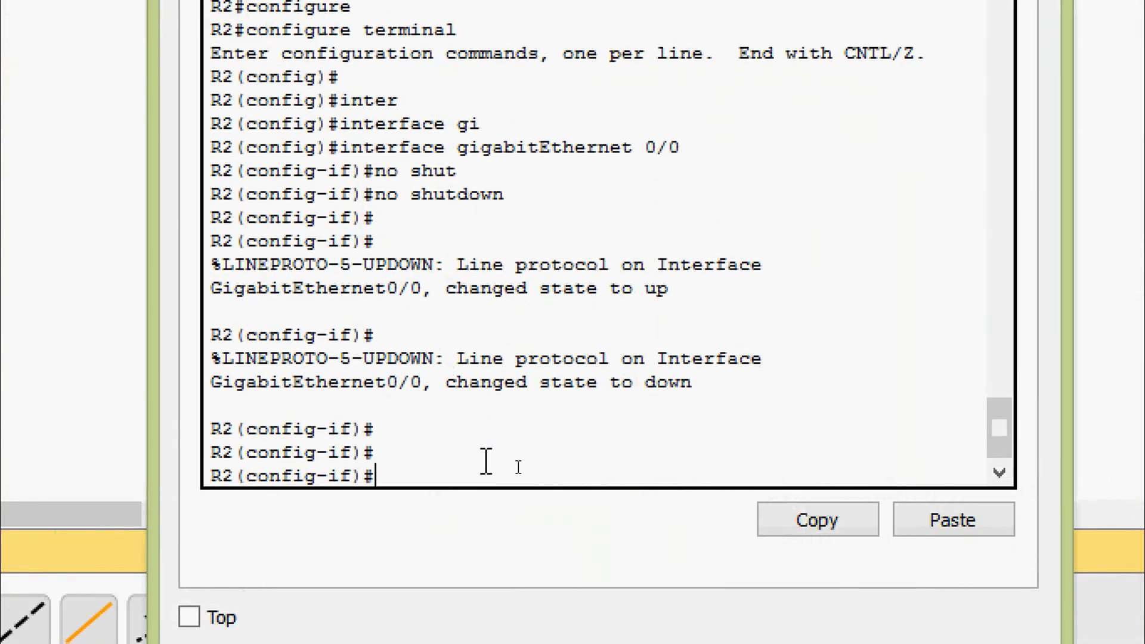
{"action": "key", "text": "ctrl+z"}
Run 'show ip interface brief' on R2 and highlight G0/0's up/down status.
{"action": "key", "text": "Return"}
{"action": "type", "text": "sh"}
{"action": "key", "text": "Tab"}
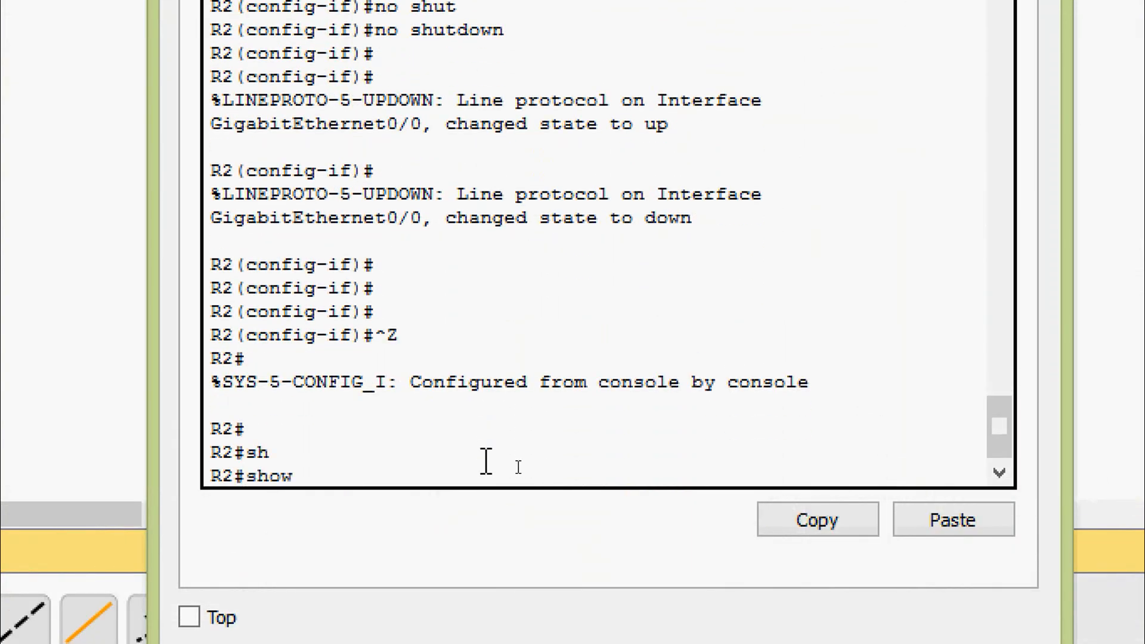
{"action": "type", "text": "ip inter"}
{"action": "key", "text": "Tab"}
{"action": "type", "text": "b"}
{"action": "key", "text": "Tab"}
{"action": "key", "text": "Return"}
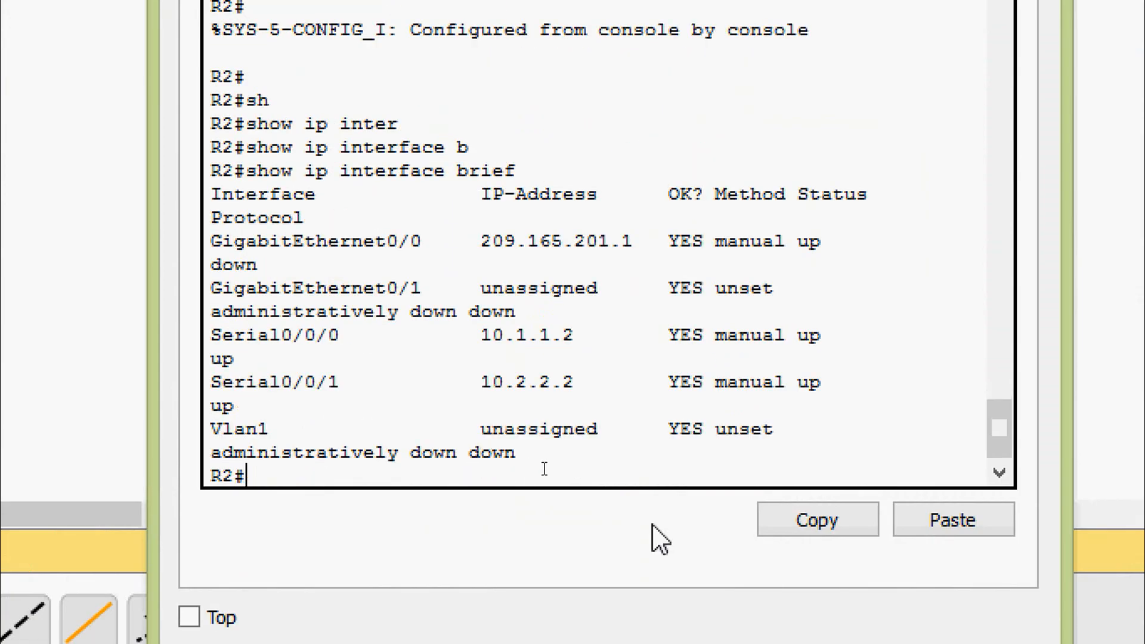
{"action": "left_click_drag", "start_coordinate": [157, 338], "coordinate": [0, 360]}
{"action": "left_click_drag", "start_coordinate": [142, 360], "coordinate": [92, 358]}
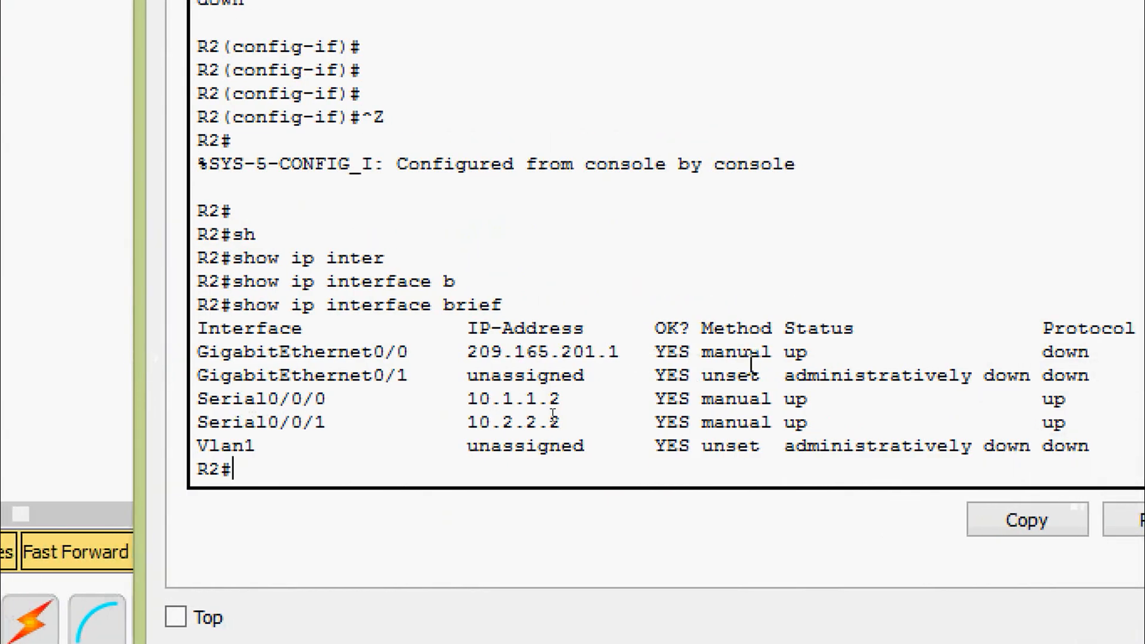
{"action": "left_click_drag", "start_coordinate": [784, 331], "coordinate": [775, 356]}
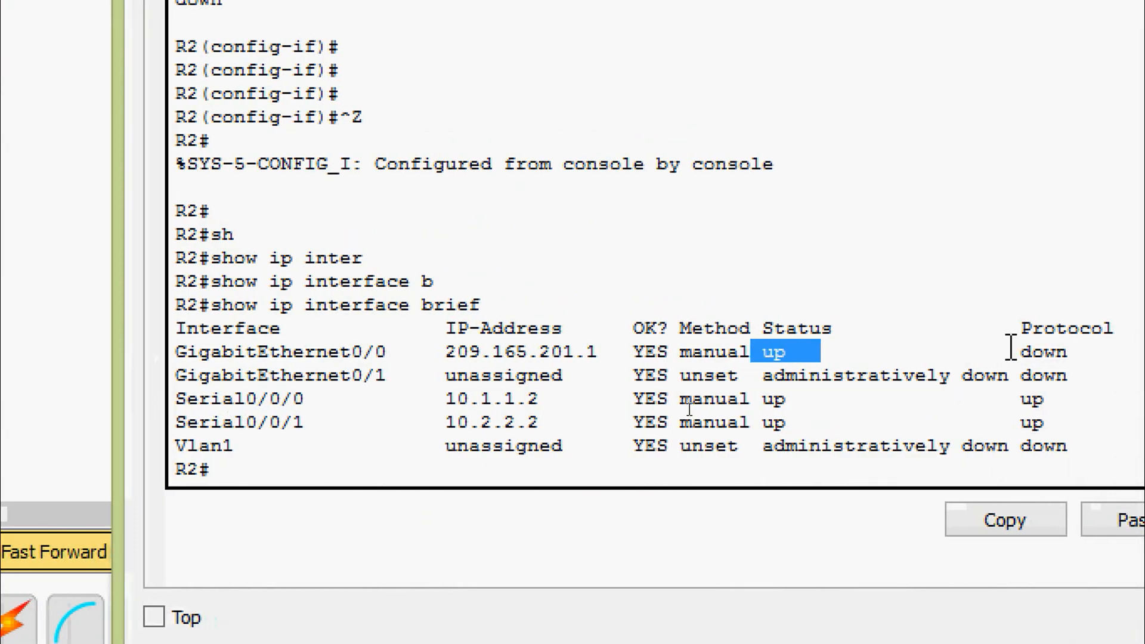
{"action": "left_click_drag", "start_coordinate": [1033, 329], "coordinate": [1034, 357]}
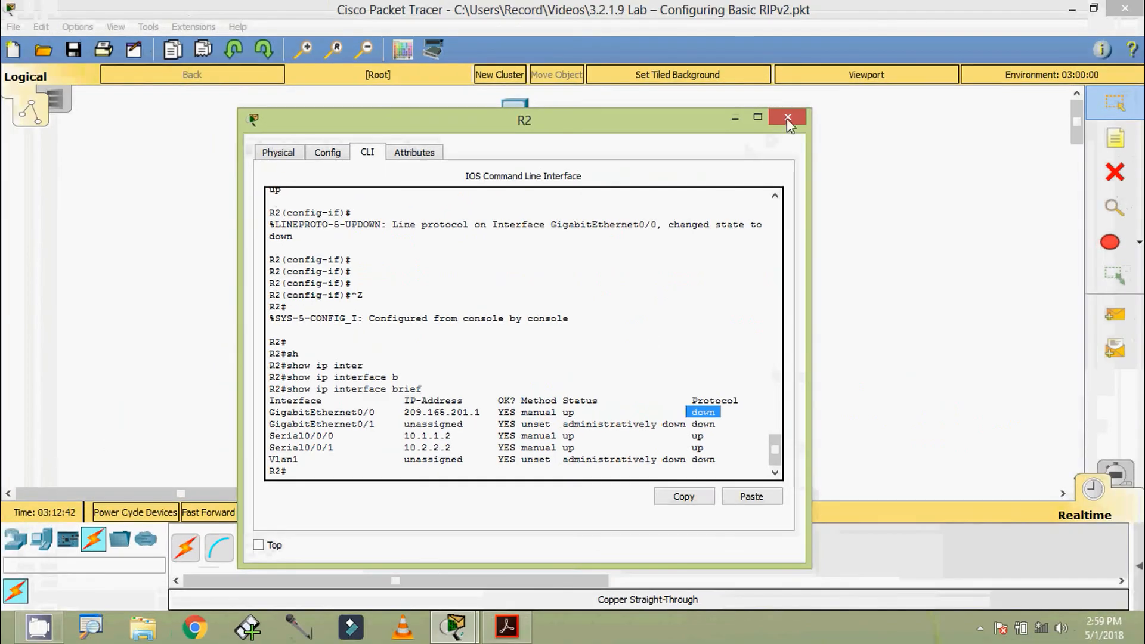
Close R2's window and delete the existing link between PC-B and R2.
{"action": "left_click", "coordinate": [787, 118]}
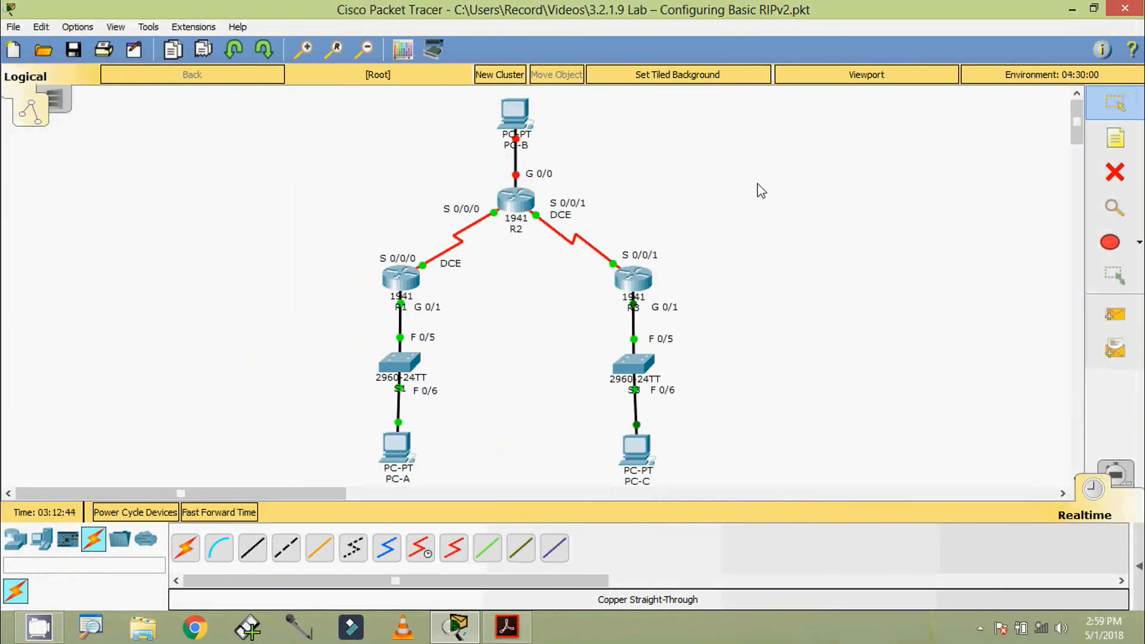
{"action": "left_click", "coordinate": [1114, 172]}
{"action": "left_click", "coordinate": [522, 172]}
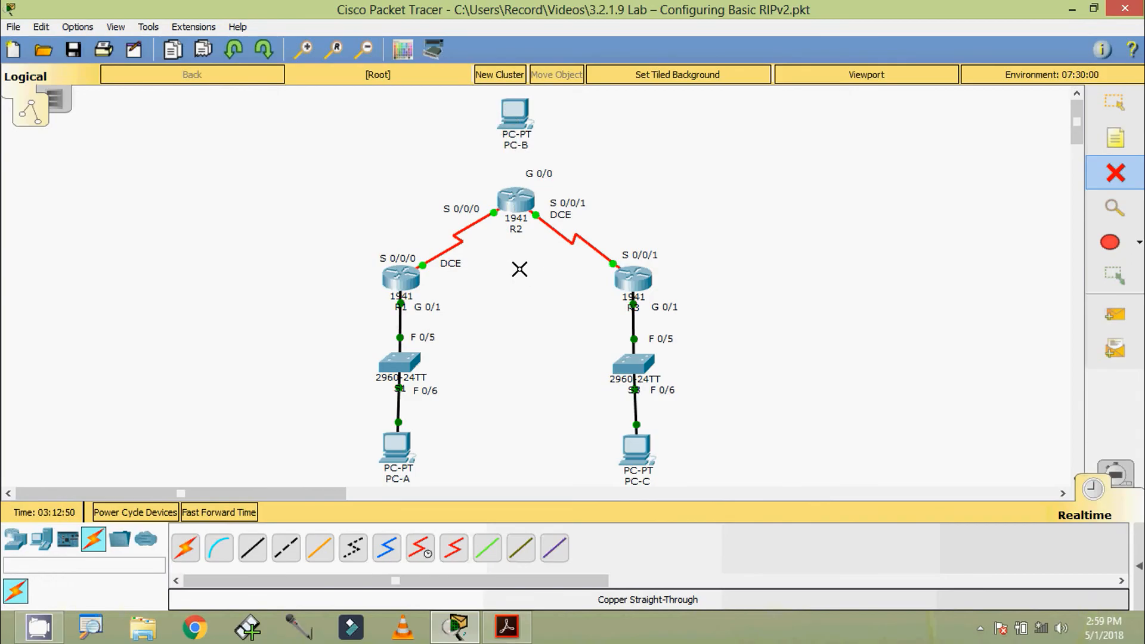
Connect R2 GigabitEthernet0/0 to PC-B FastEthernet0 with a copper cross-over cable.
{"action": "left_click", "coordinate": [295, 554]}
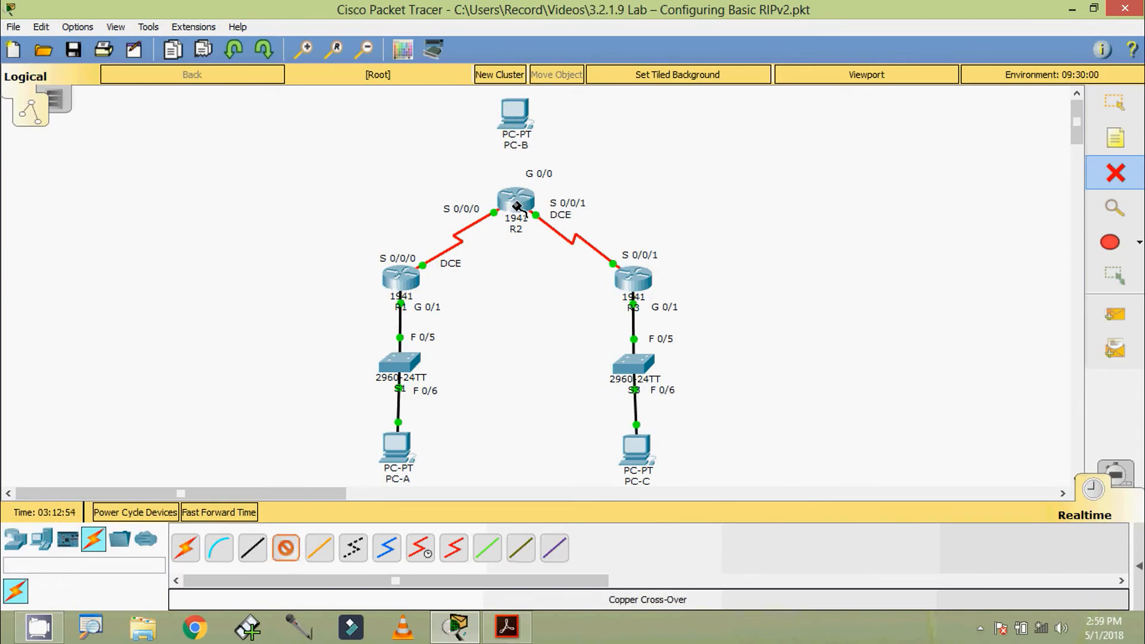
{"action": "left_click", "coordinate": [515, 204]}
{"action": "left_click", "coordinate": [549, 250]}
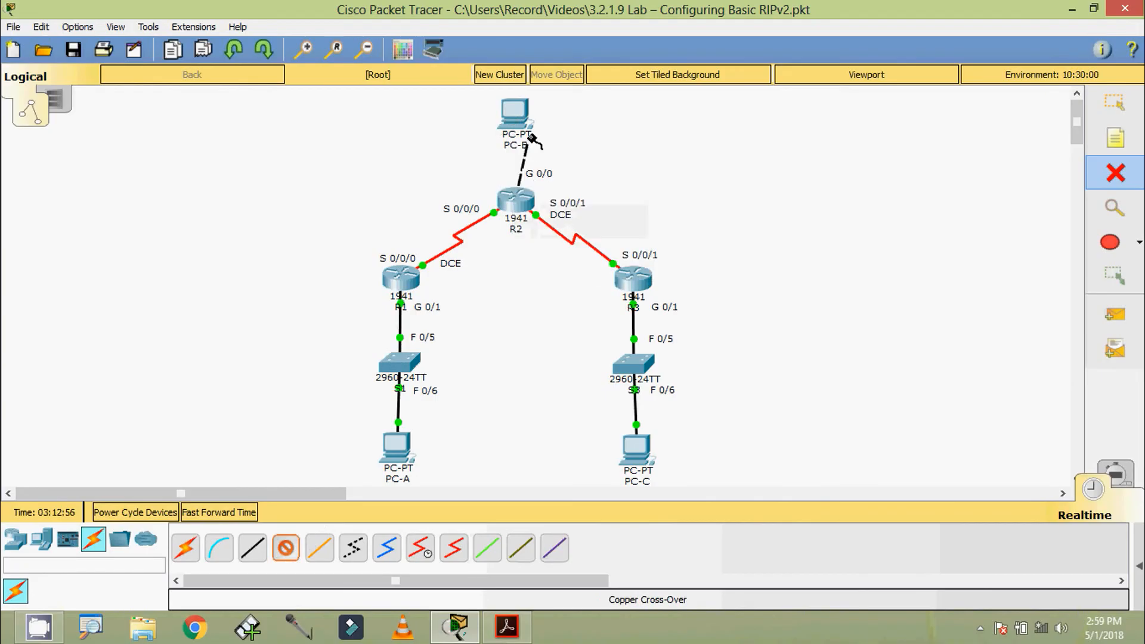
{"action": "left_click", "coordinate": [516, 113]}
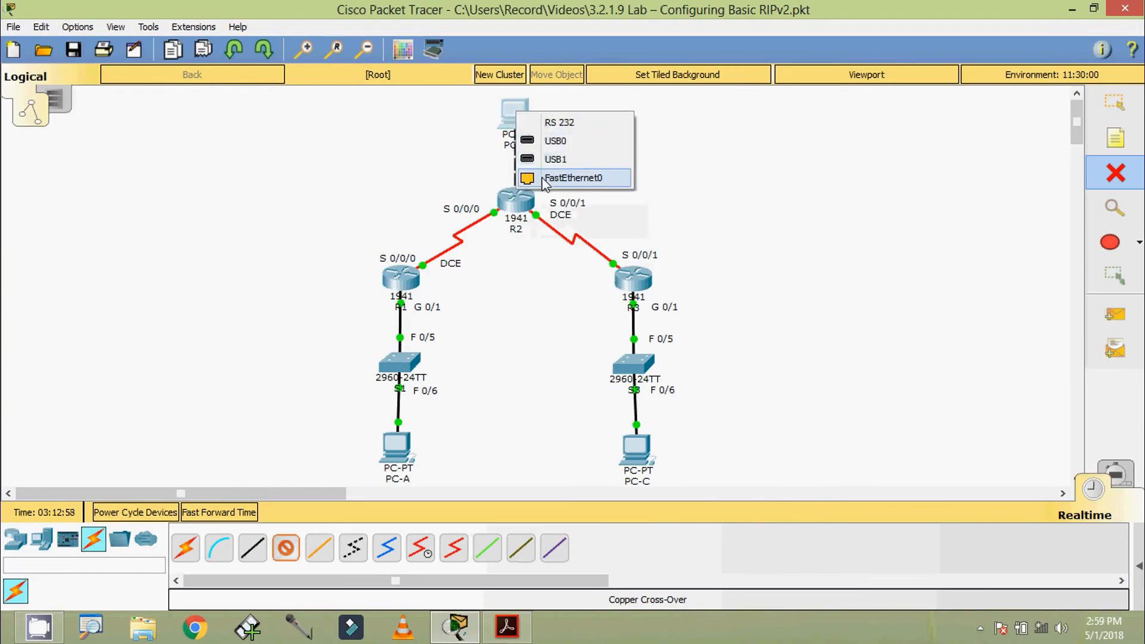
{"action": "left_click", "coordinate": [544, 178]}
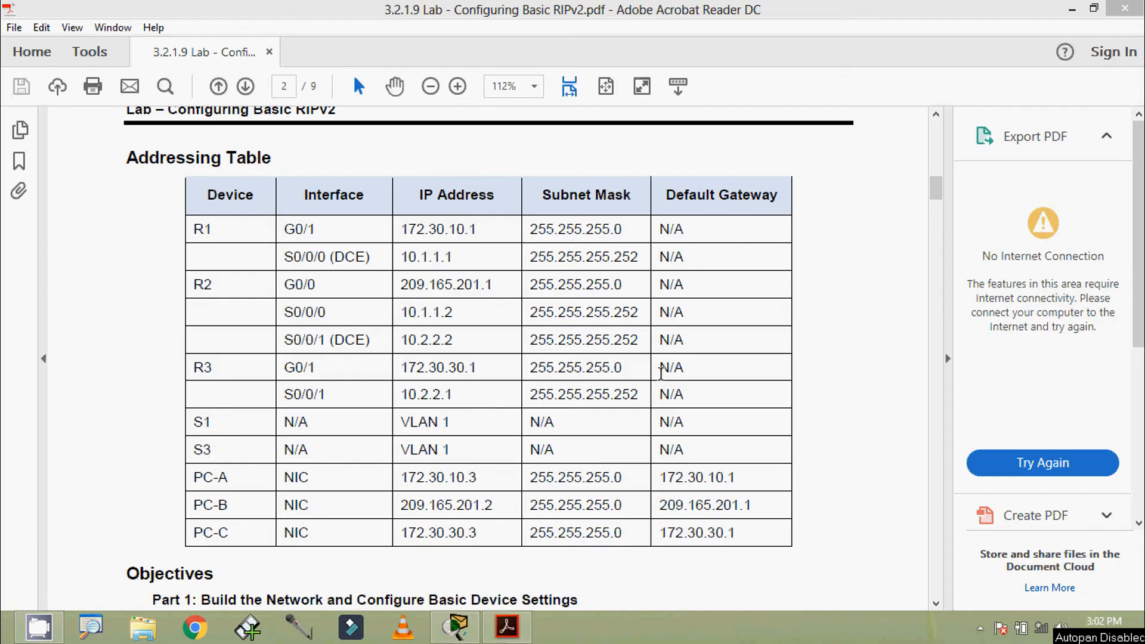
Open switch S1's CLI and enter privileged mode with enable.
{"action": "left_click", "coordinate": [1072, 9]}
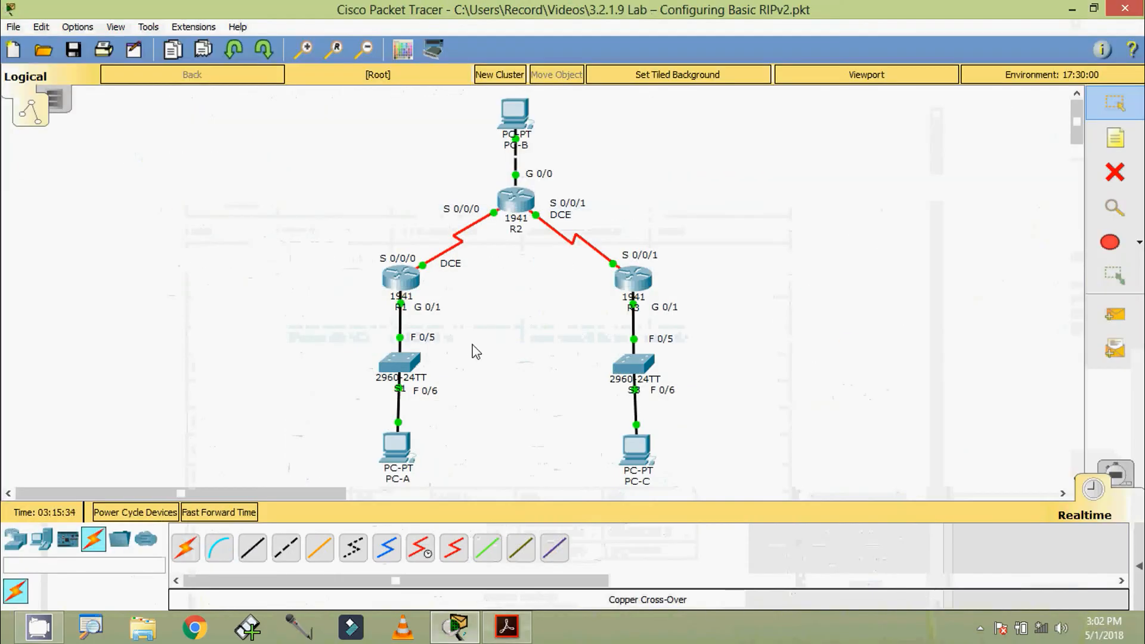
{"action": "double_click", "coordinate": [400, 362]}
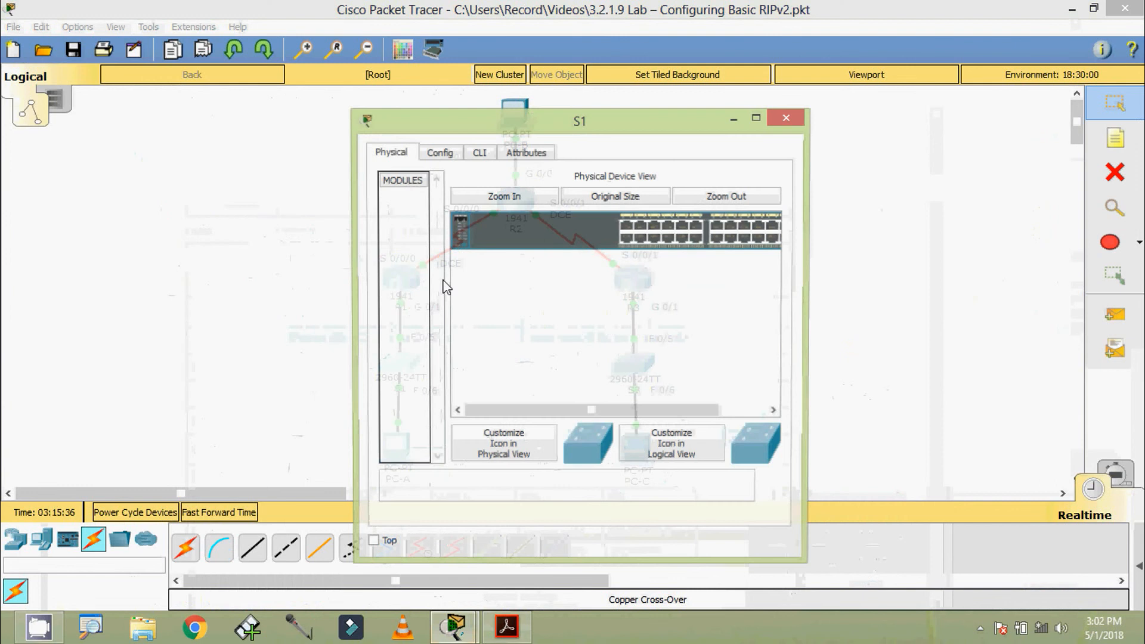
{"action": "left_click", "coordinate": [481, 153]}
{"action": "left_click_drag", "start_coordinate": [488, 130], "coordinate": [495, 103]}
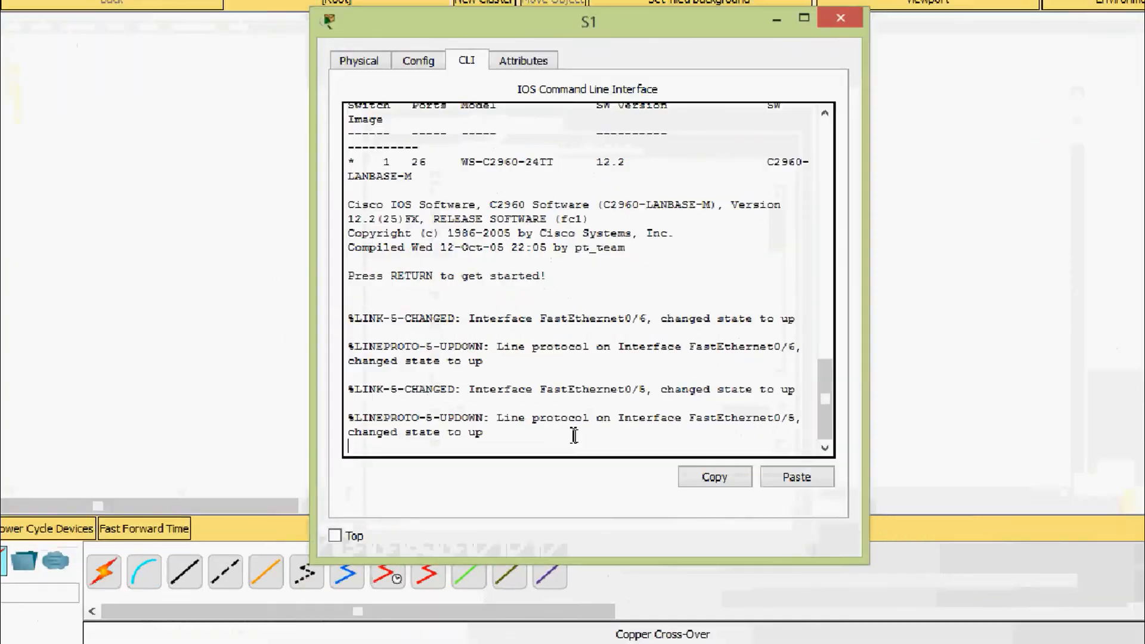
{"action": "key", "text": "Return"}
{"action": "type", "text": "ena"}
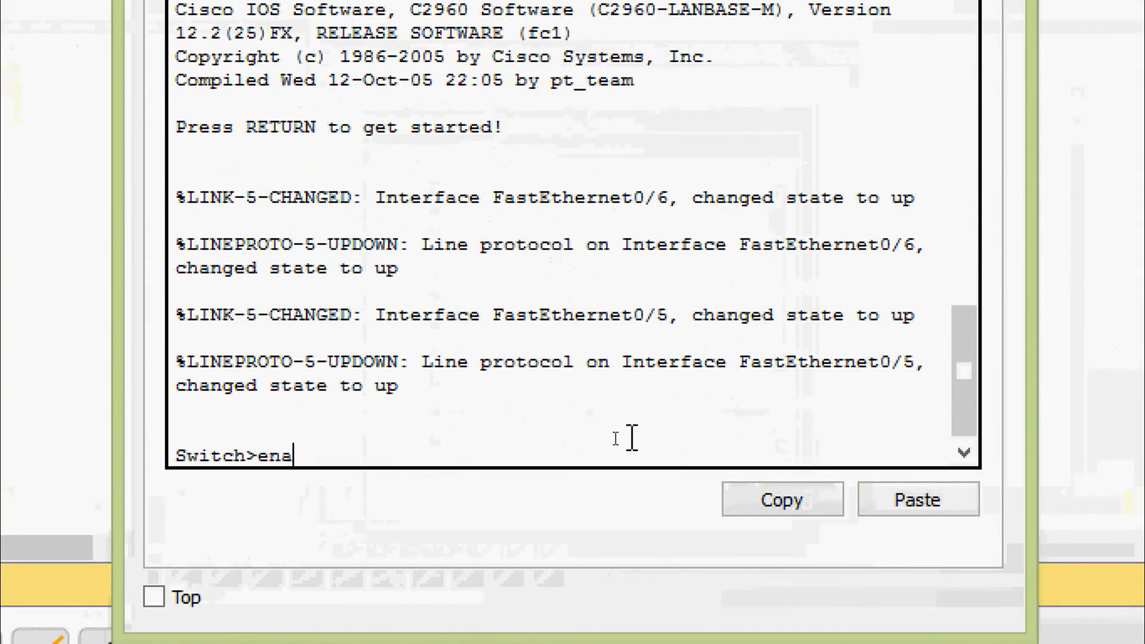
{"action": "key", "text": "Tab"}
{"action": "key", "text": "Return"}
Set the switch hostname to S1 from global configuration mode.
{"action": "type", "text": "conf"}
{"action": "key", "text": "Tab"}
{"action": "type", "text": "terminal"}
{"action": "key", "text": "Return"}
{"action": "key", "text": "Return"}
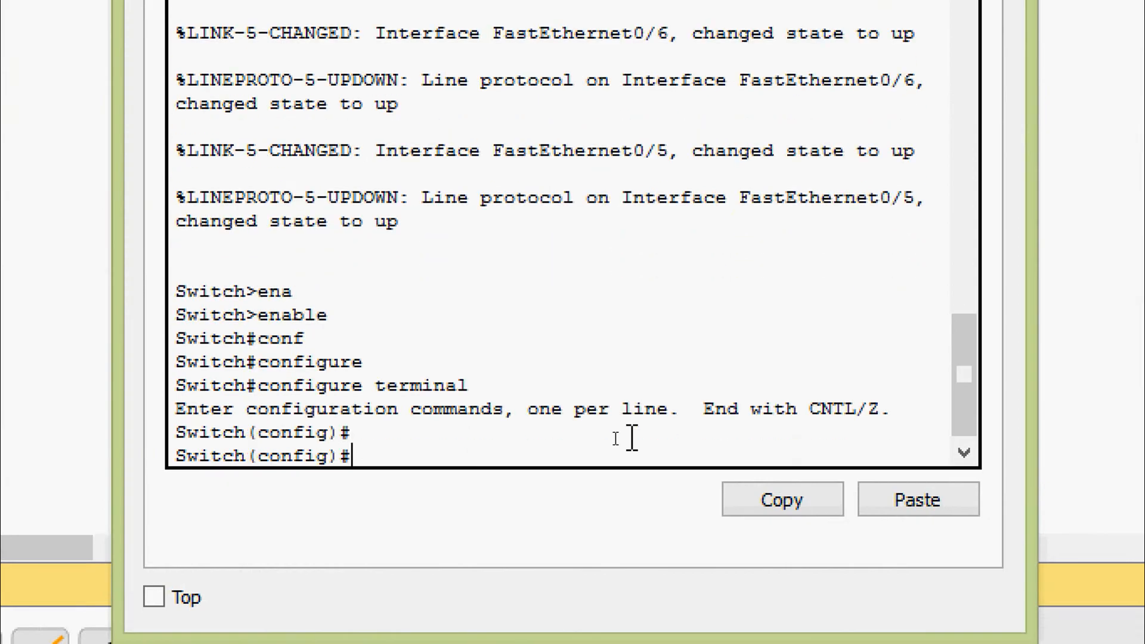
{"action": "type", "text": "ho"}
{"action": "key", "text": "Tab"}
{"action": "type", "text": "S"}
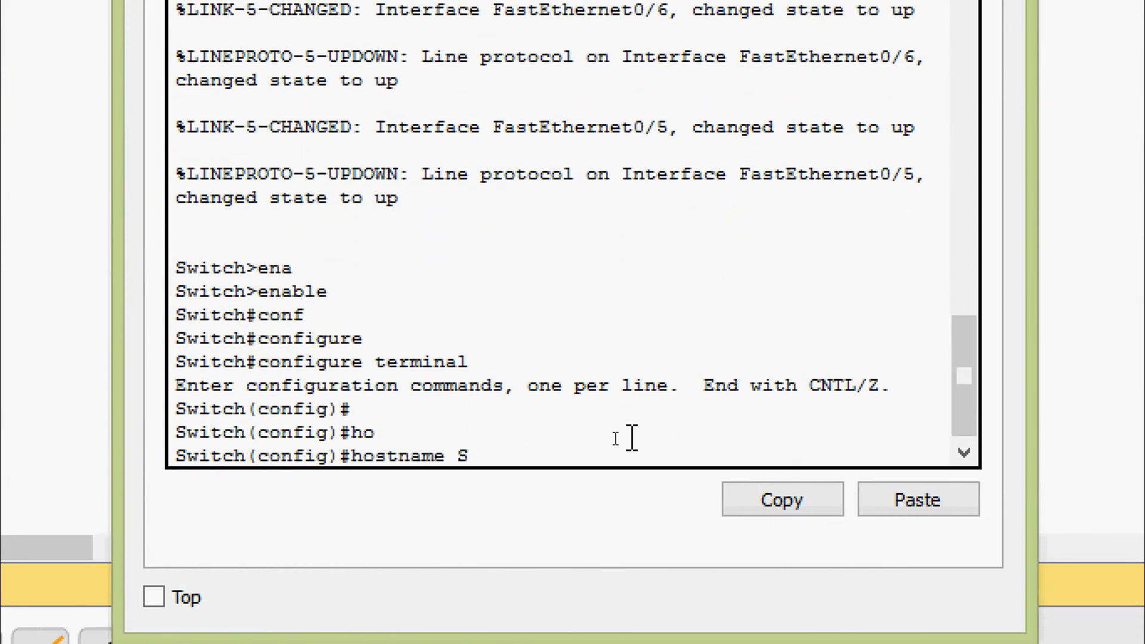
{"action": "type", "text": "1"}
{"action": "key", "text": "Return"}
Save S1's running-config to startup-config and close the switch window.
{"action": "key", "text": "ctrl+z"}
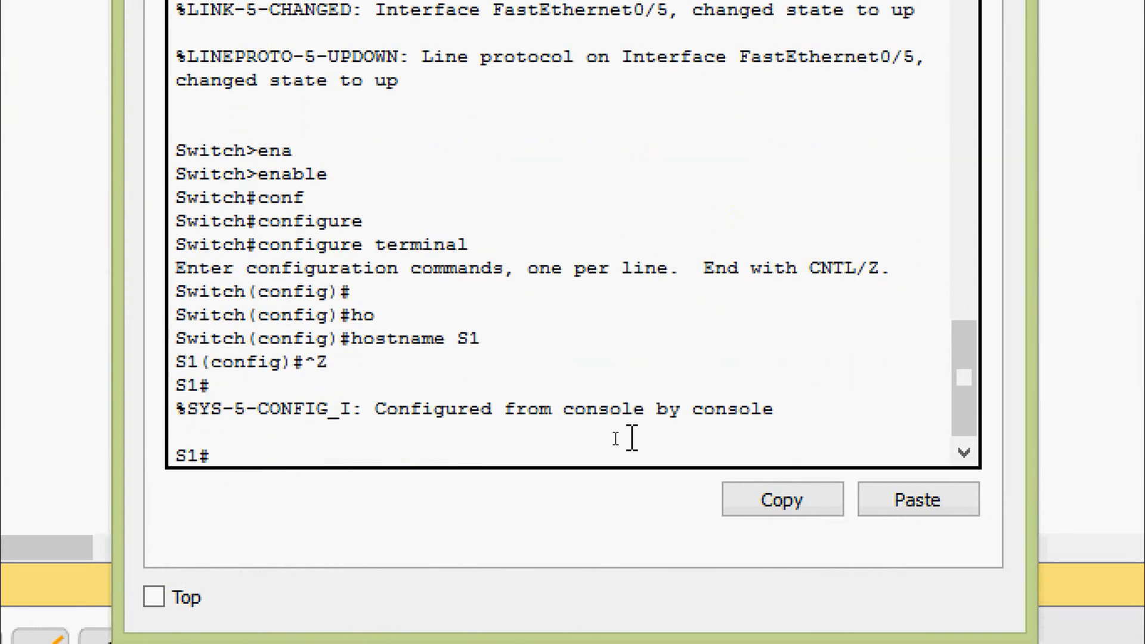
{"action": "type", "text": "cop"}
{"action": "key", "text": "Tab"}
{"action": "type", "text": "r"}
{"action": "key", "text": "Tab"}
{"action": "type", "text": "s"}
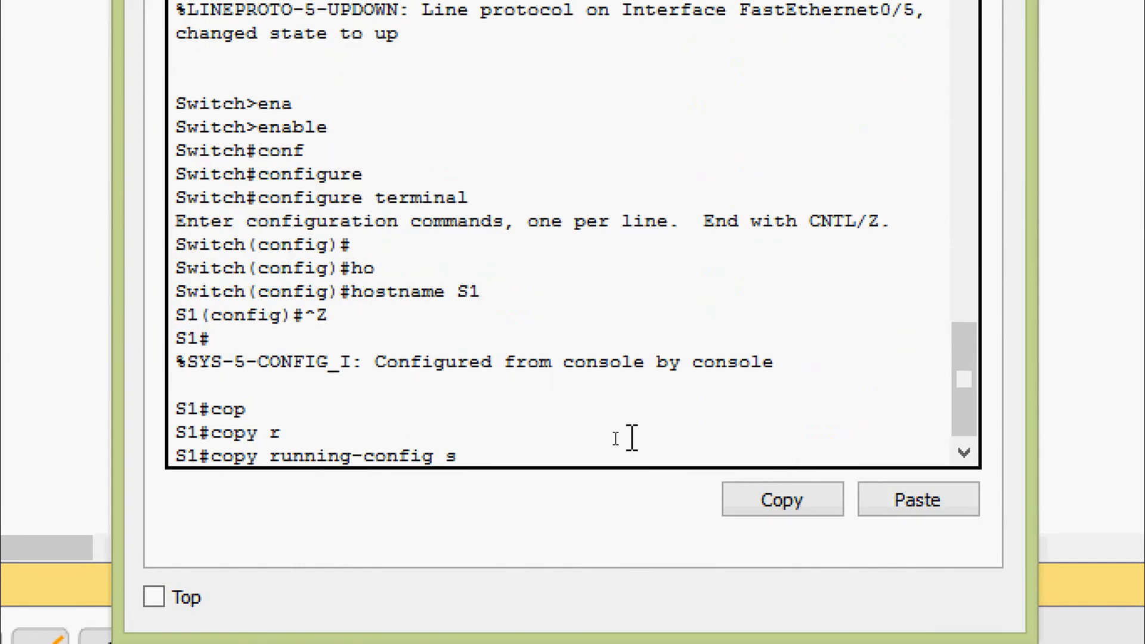
{"action": "key", "text": "Tab"}
{"action": "key", "text": "Return"}
{"action": "key", "text": "Return"}
{"action": "key", "text": "Return"}
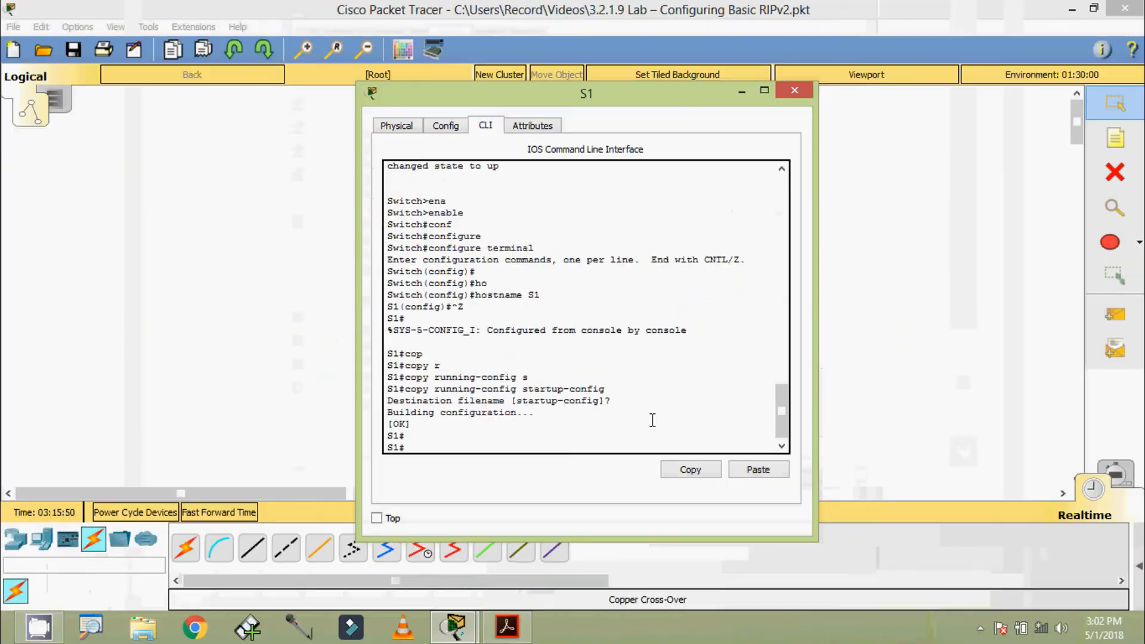
{"action": "left_click", "coordinate": [802, 102]}
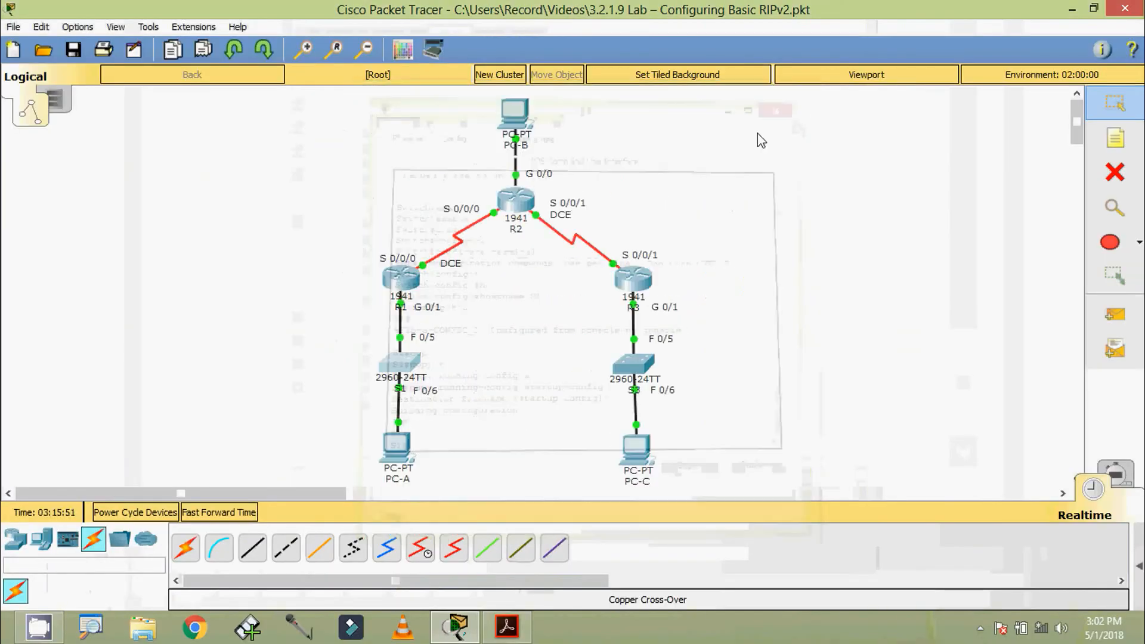
Open the second switch's CLI and enter privileged exec mode.
{"action": "left_click", "coordinate": [632, 364]}
{"action": "left_click", "coordinate": [486, 153]}
{"action": "left_click_drag", "start_coordinate": [502, 132], "coordinate": [517, 97]}
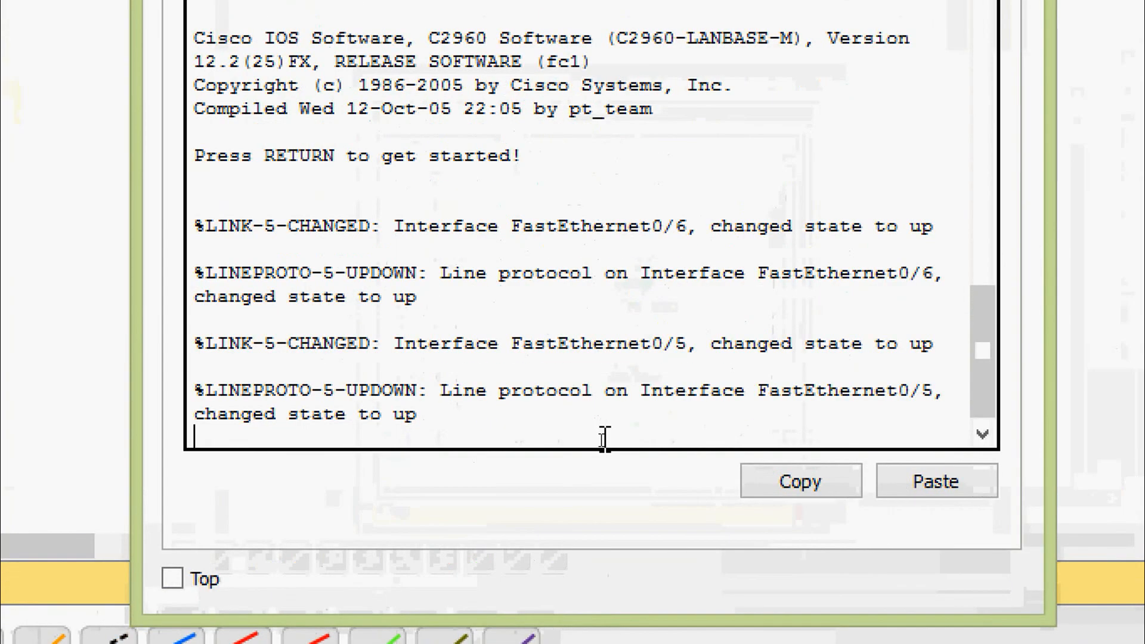
{"action": "key", "text": "Return"}
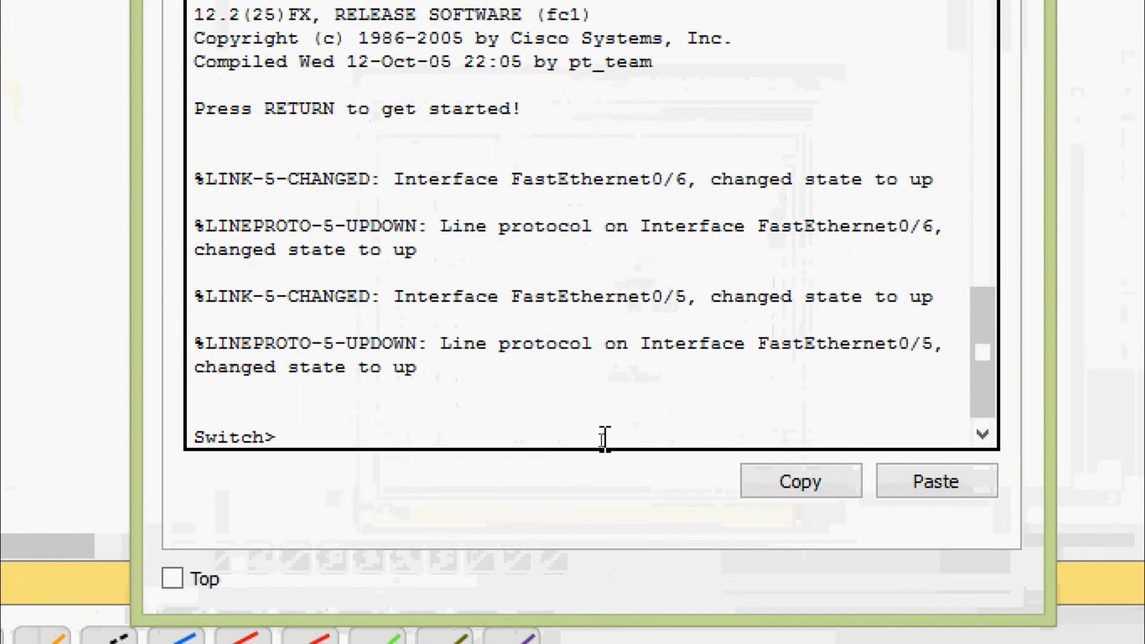
{"action": "type", "text": "ena"}
{"action": "key", "text": "Tab"}
{"action": "key", "text": "Return"}
Set the switch hostname to S3 from global configuration mode.
{"action": "type", "text": "conf"}
{"action": "key", "text": "Tab"}
{"action": "type", "text": "terminal"}
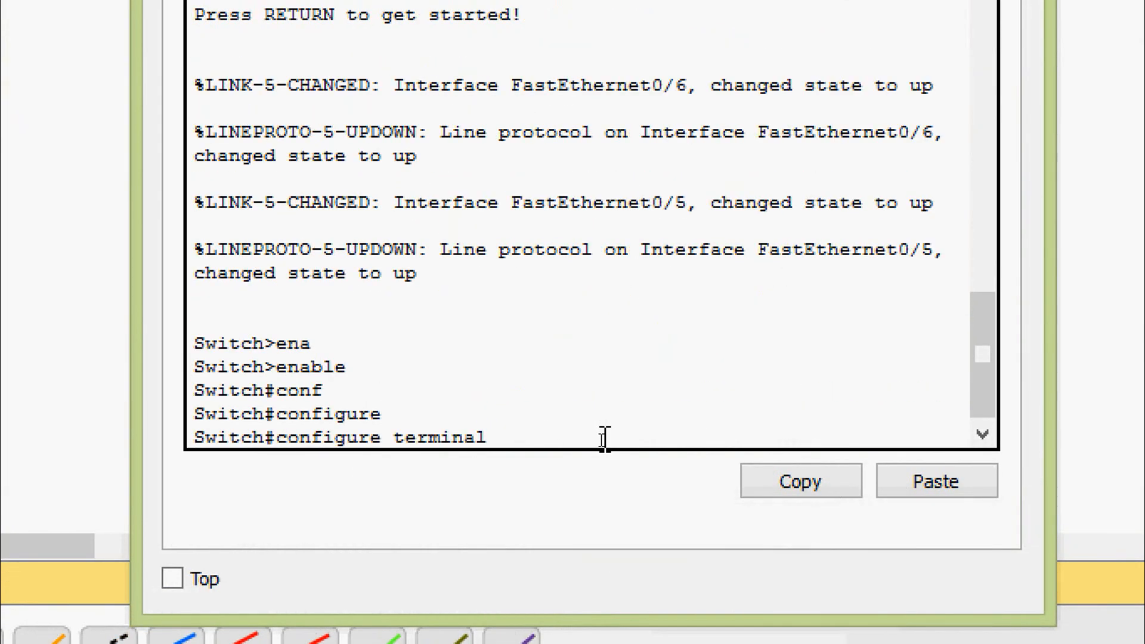
{"action": "key", "text": "Return"}
{"action": "key", "text": "Return"}
{"action": "key", "text": "Return"}
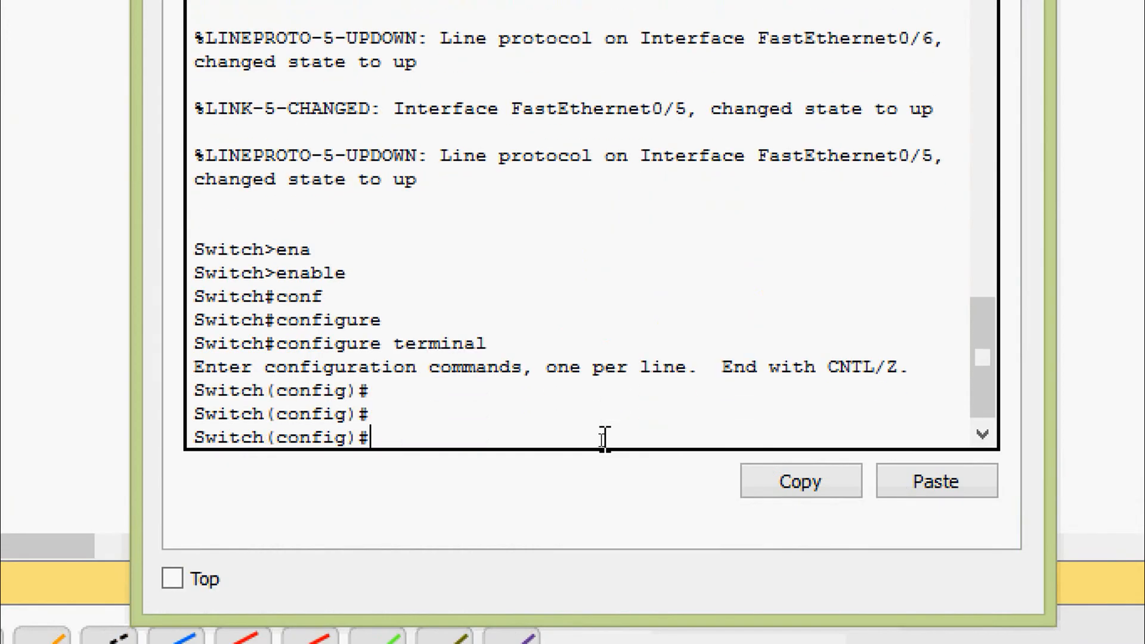
{"action": "type", "text": "ho"}
{"action": "key", "text": "Tab"}
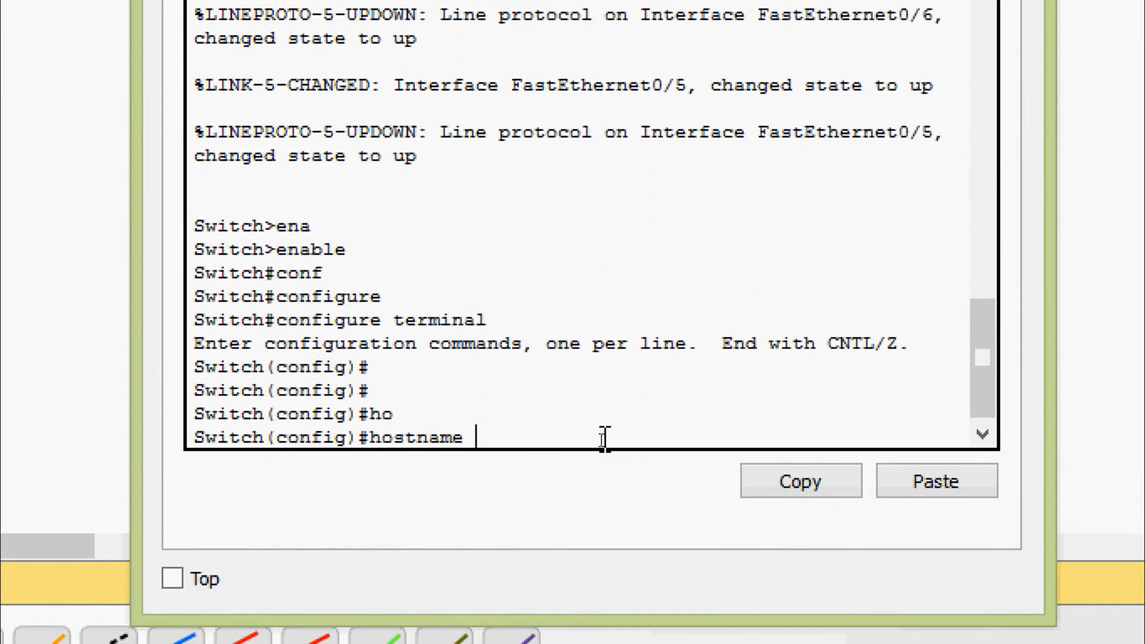
{"action": "type", "text": "S3"}
{"action": "key", "text": "Return"}
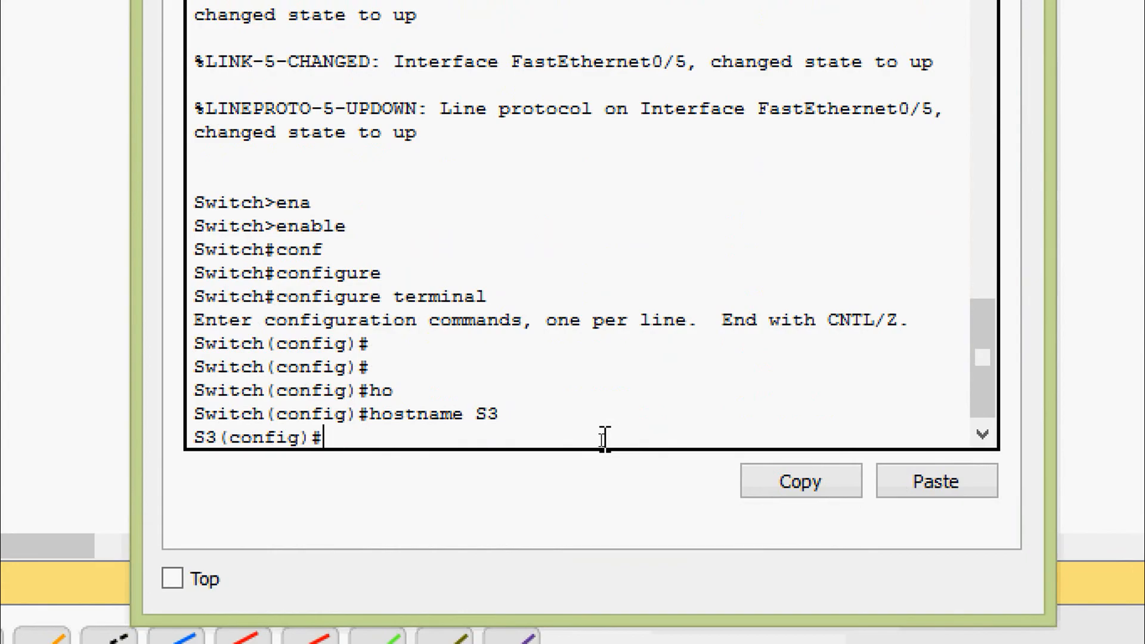
Copy S3's running-config to startup-config, accepting the default filename.
{"action": "key", "text": "ctrl+z"}
{"action": "type", "text": "cop"}
{"action": "key", "text": "Tab"}
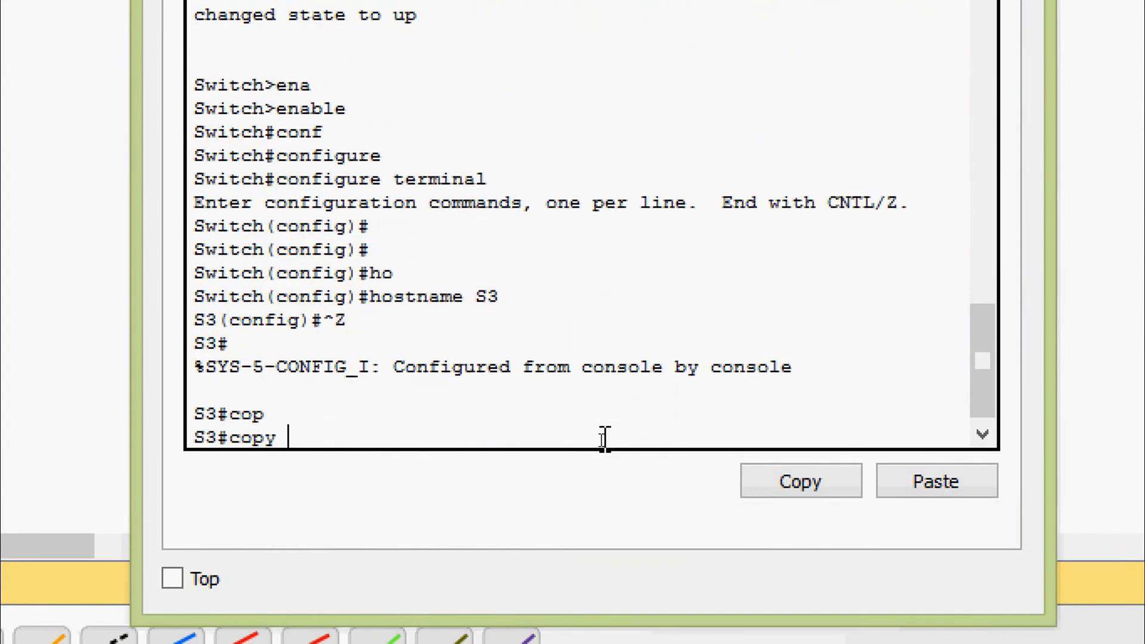
{"action": "type", "text": "r"}
{"action": "key", "text": "Tab"}
{"action": "type", "text": "st"}
{"action": "key", "text": "Tab"}
{"action": "key", "text": "Return"}
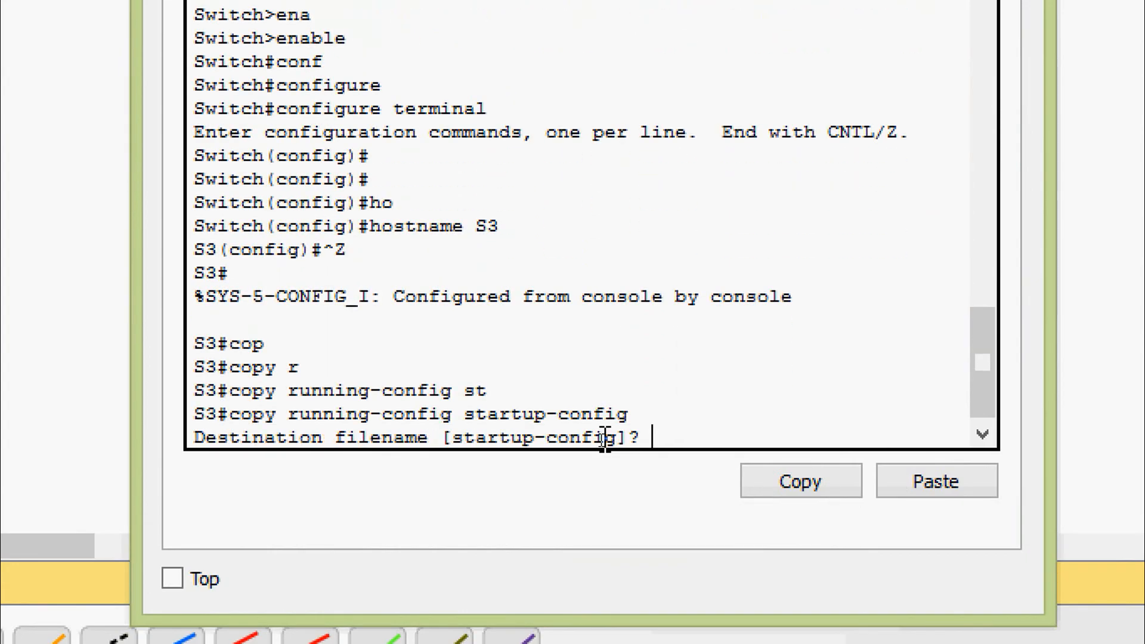
{"action": "key", "text": "Return"}
{"action": "key", "text": "Return"}
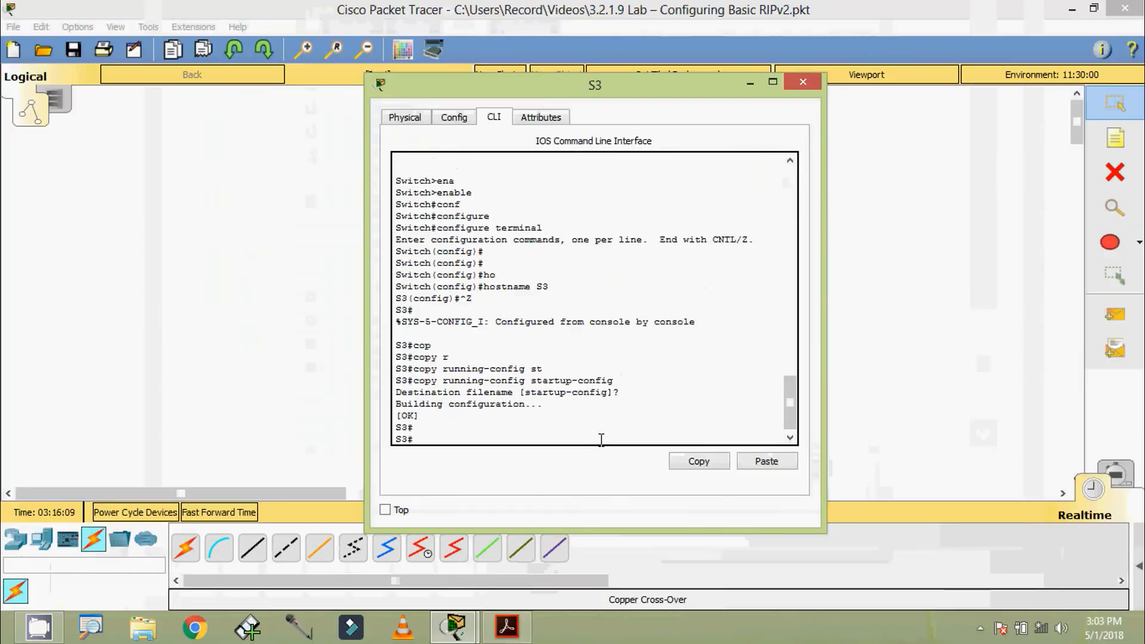
Close S3 and pick out PC-A's address 172.30.10.3 in the handout's addressing table.
{"action": "left_click", "coordinate": [802, 82]}
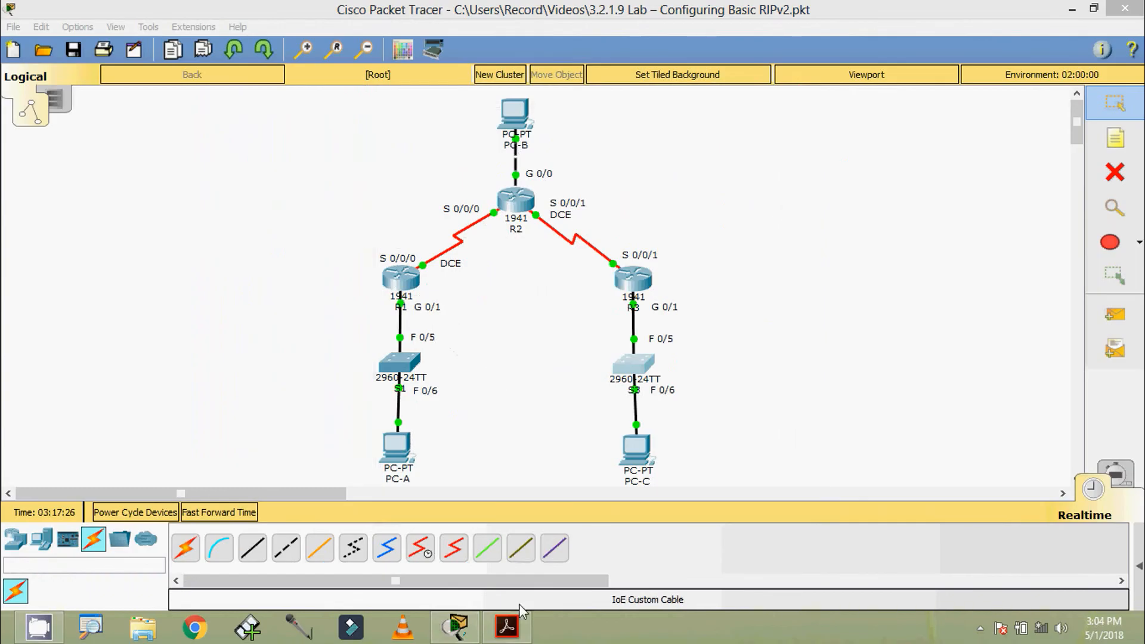
{"action": "left_click", "coordinate": [508, 628]}
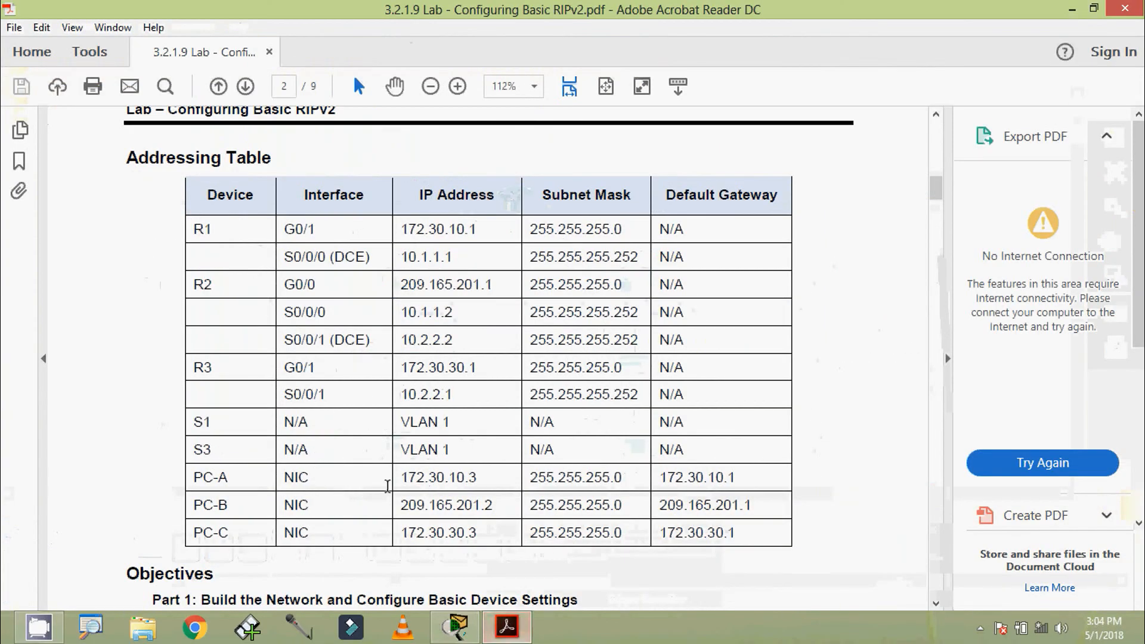
{"action": "left_click_drag", "start_coordinate": [400, 477], "coordinate": [478, 479]}
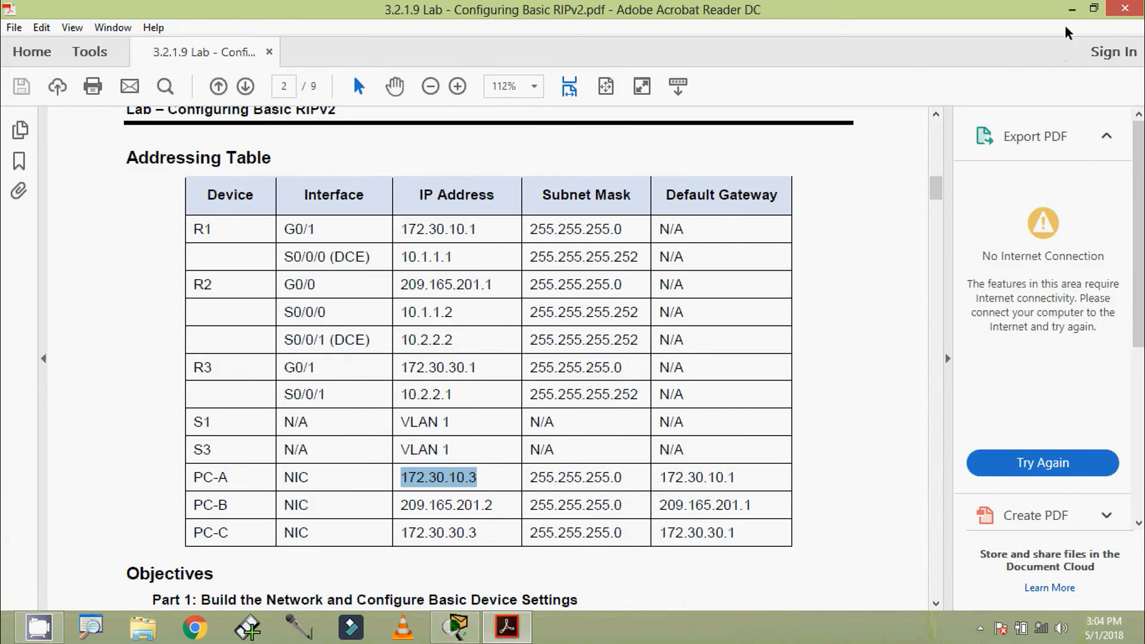
{"action": "left_click", "coordinate": [1071, 10]}
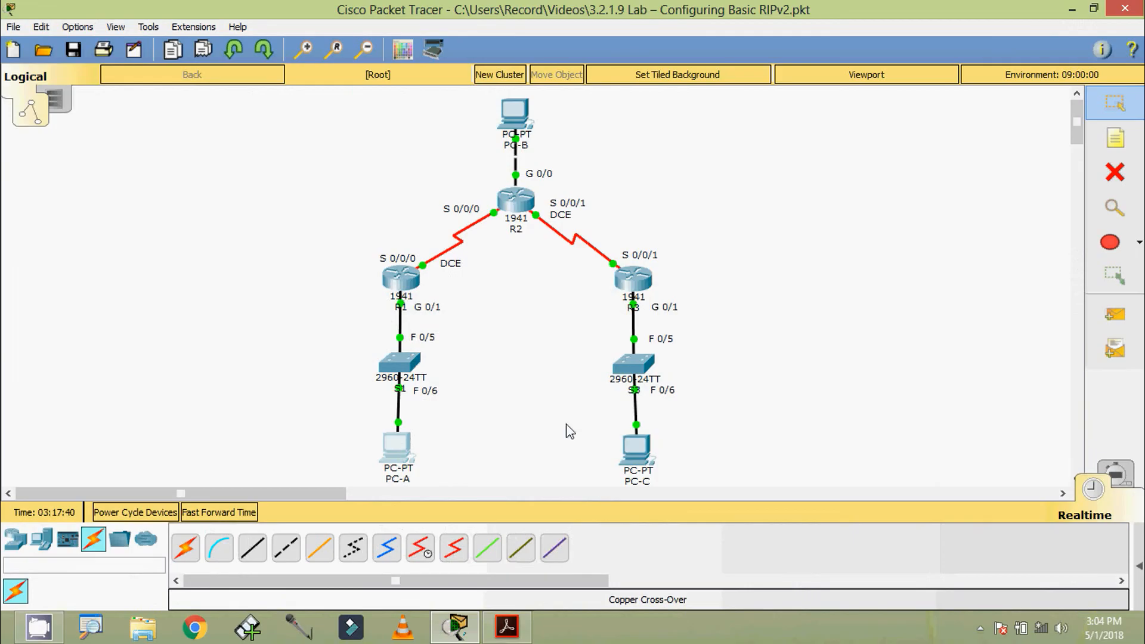
Open PC-A's IP Configuration, dismissing the image customization dialog.
{"action": "left_click", "coordinate": [481, 442]}
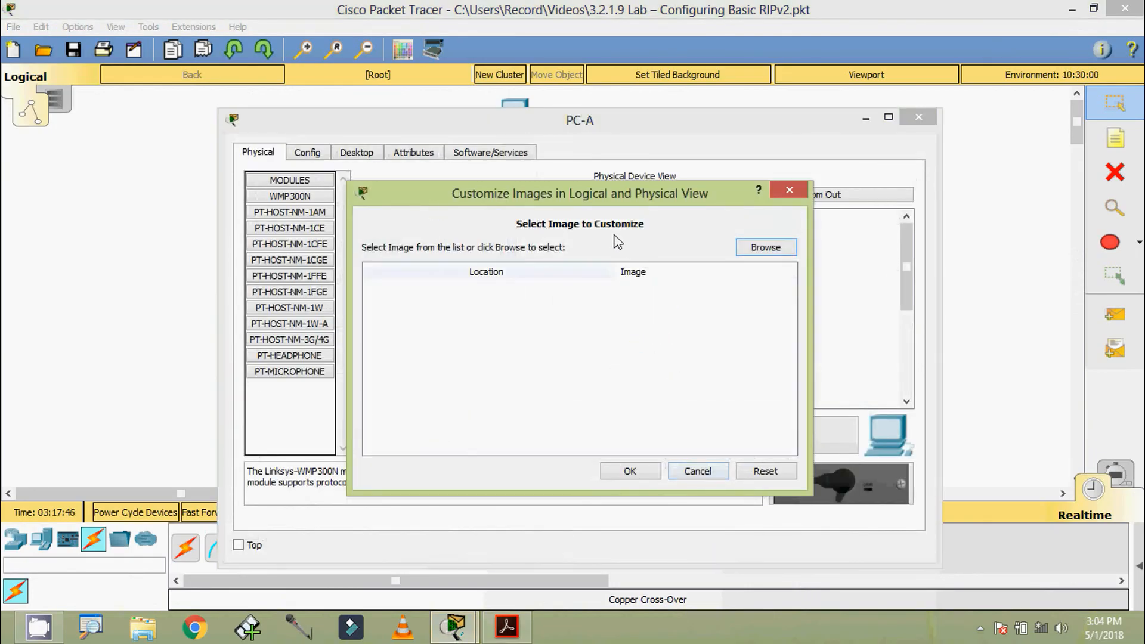
{"action": "left_click", "coordinate": [680, 471]}
{"action": "left_click", "coordinate": [357, 152]}
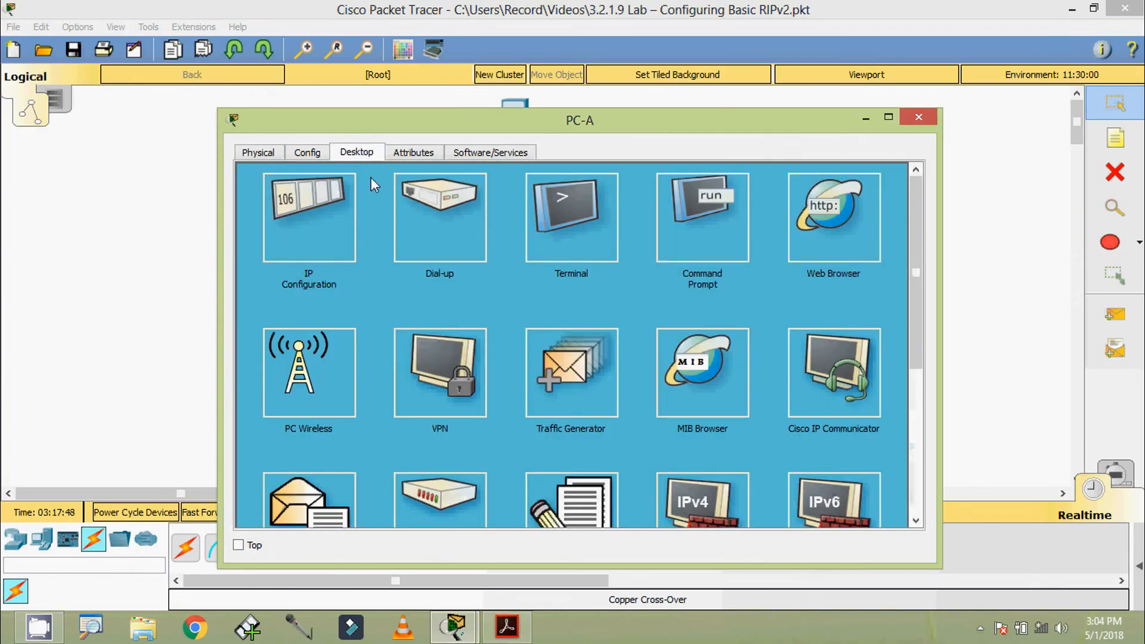
{"action": "left_click", "coordinate": [320, 223]}
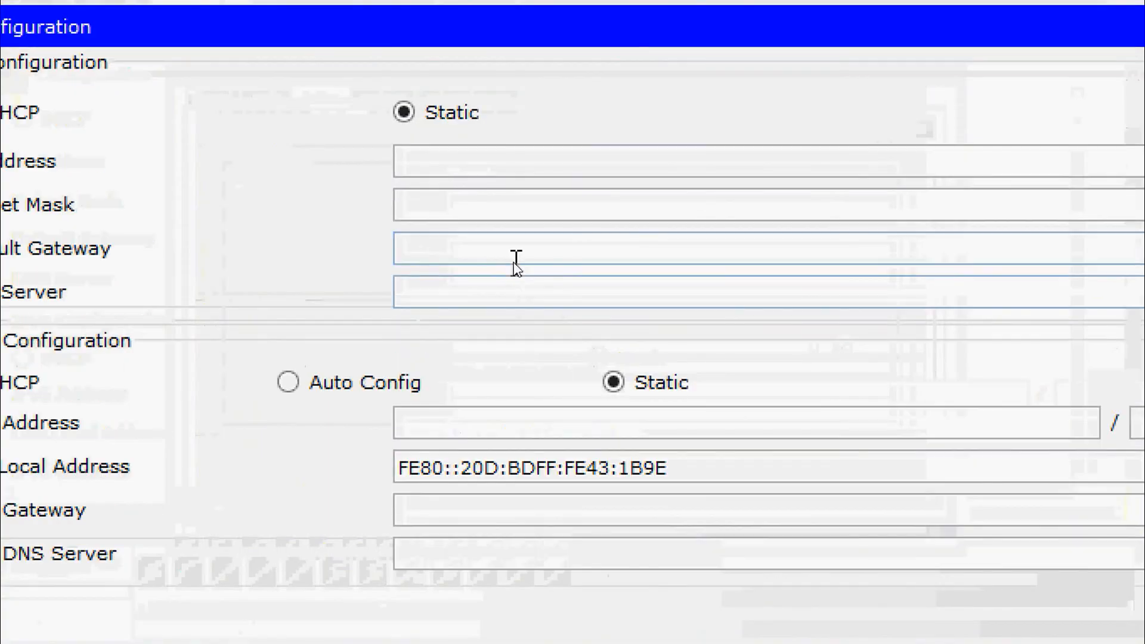
Give PC-A 172.30.10.3, mask 255.255.255.0, gateway 172.30.10.1, then select PC-B's address in the table.
{"action": "left_click", "coordinate": [482, 162]}
{"action": "type", "text": "172.30.10.3"}
{"action": "left_click", "coordinate": [484, 203]}
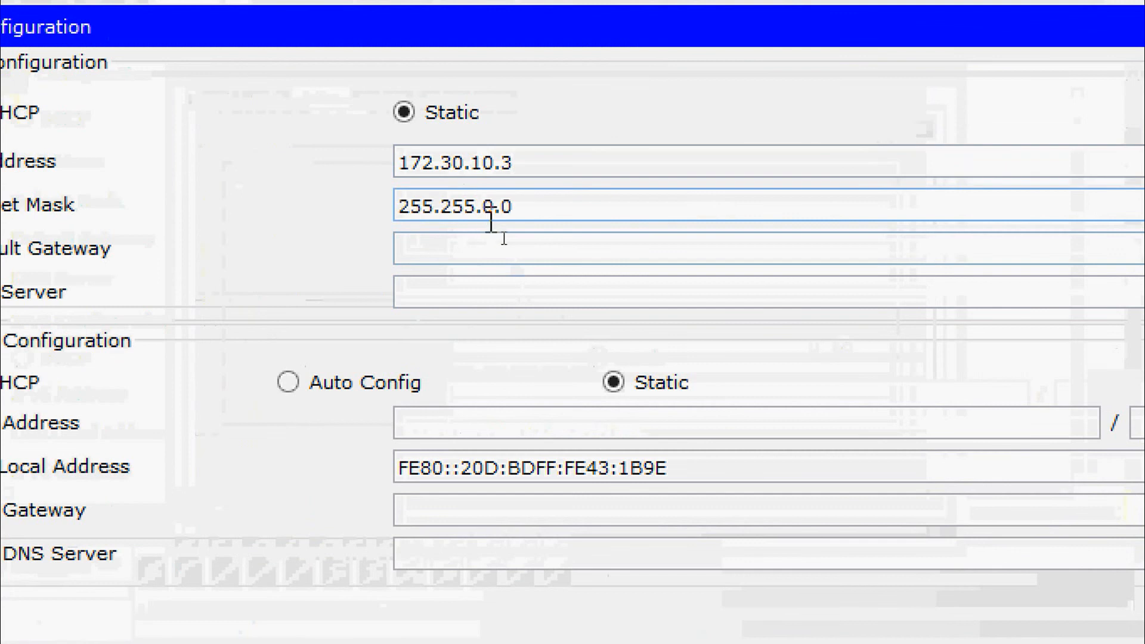
{"action": "double_click", "coordinate": [487, 206]}
{"action": "type", "text": "255."}
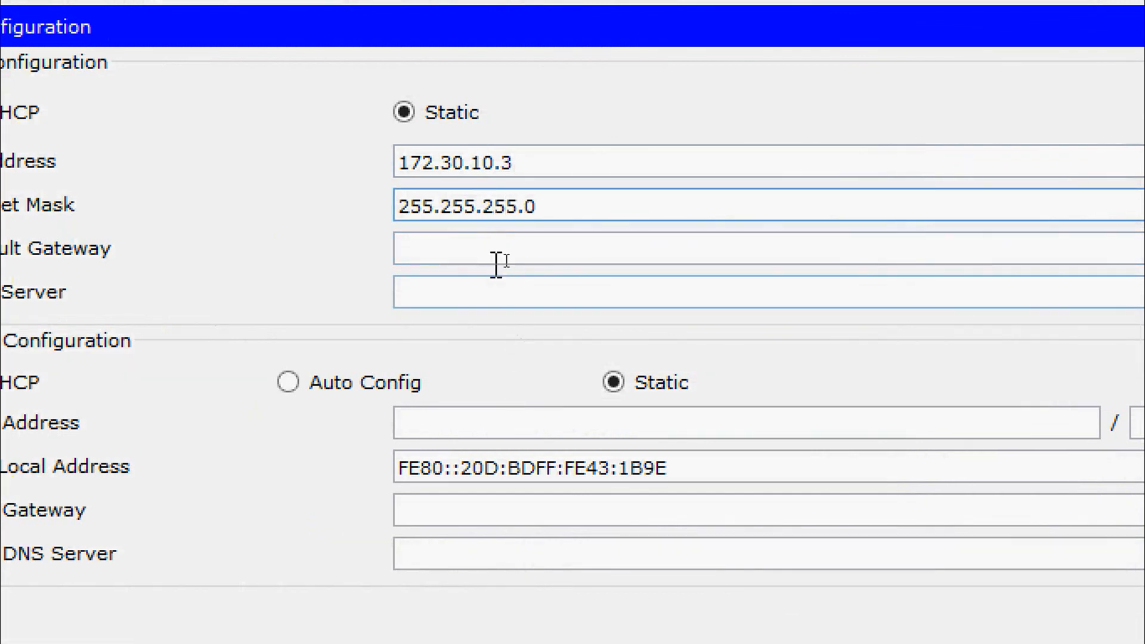
{"action": "left_click", "coordinate": [500, 255]}
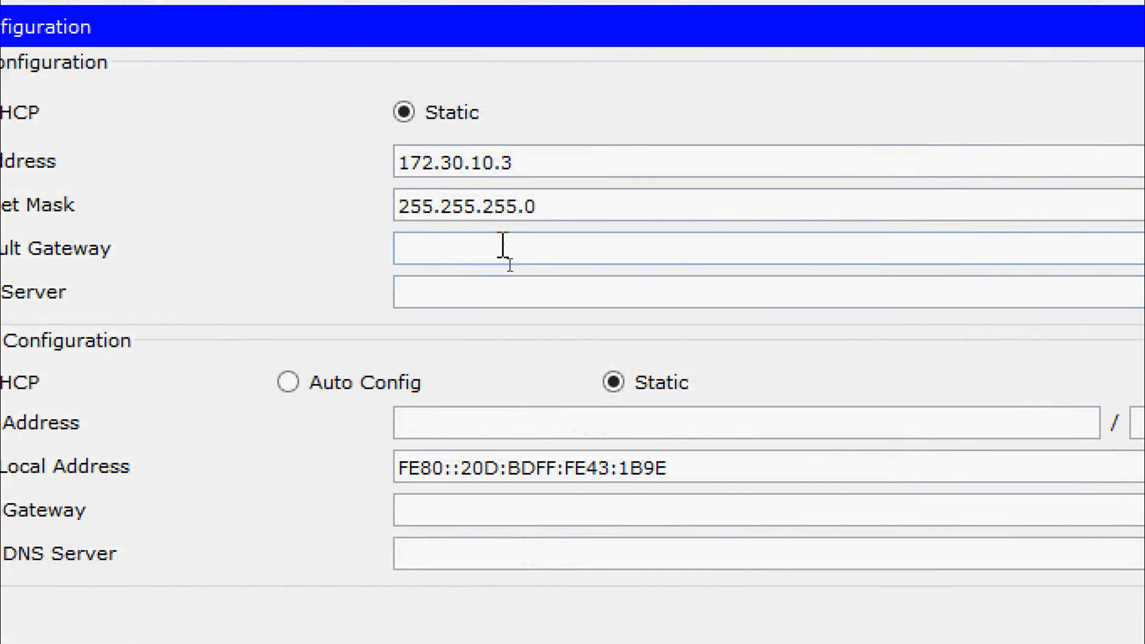
{"action": "type", "text": "172.30.10.3"}
{"action": "key", "text": "BackSpace"}
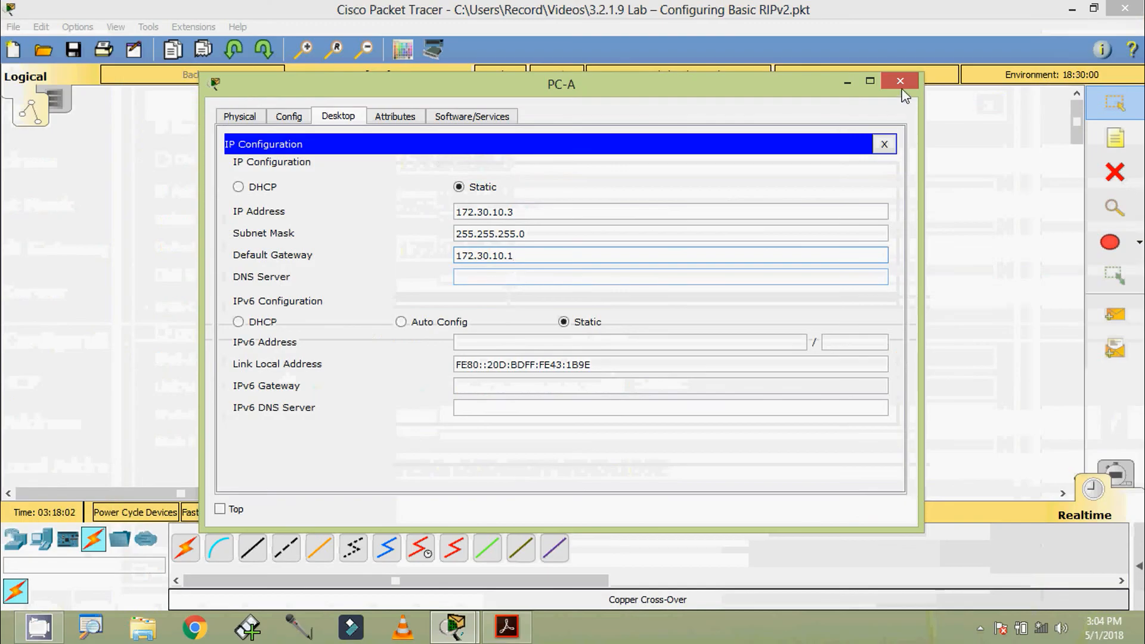
{"action": "left_click", "coordinate": [507, 626]}
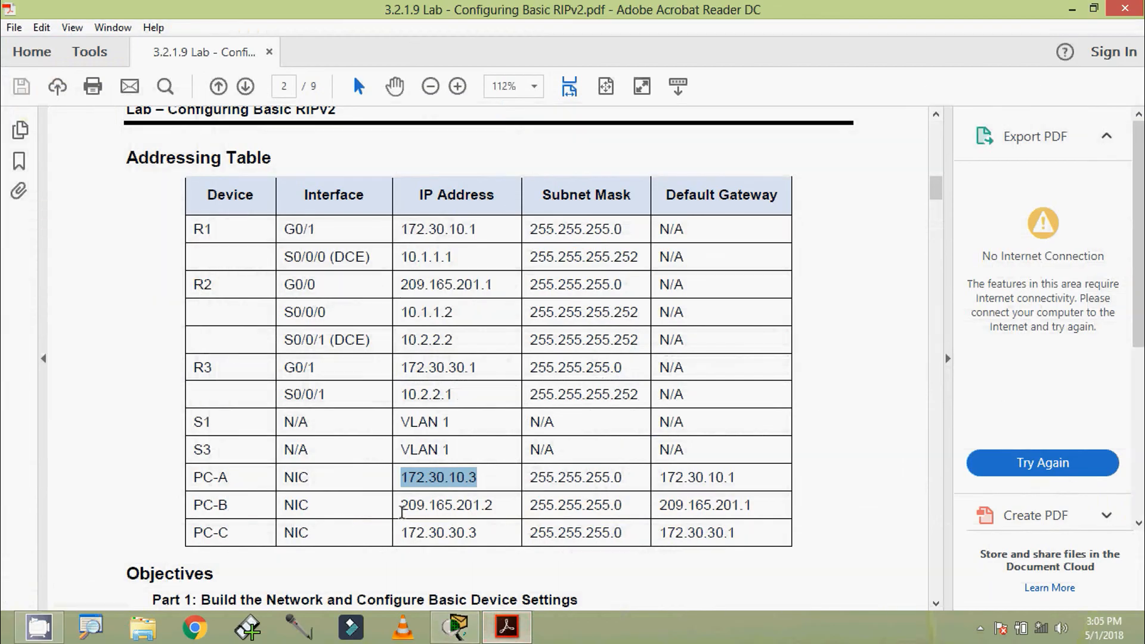
{"action": "left_click_drag", "start_coordinate": [400, 505], "coordinate": [488, 507]}
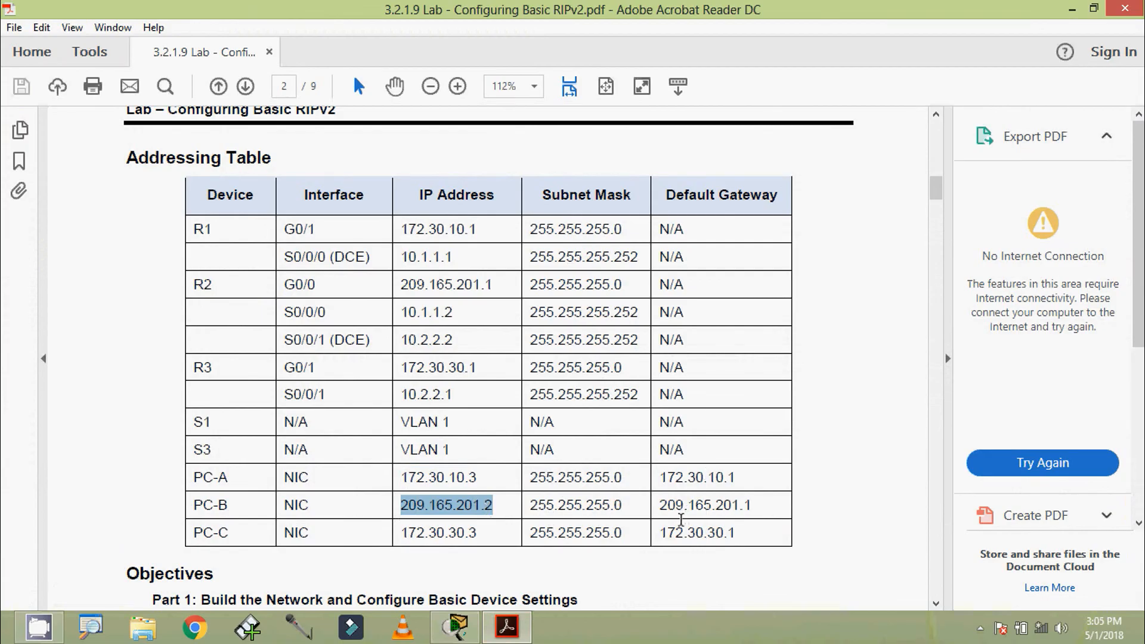
Configure PC-B with IP 209.165.201.2, mask 255.255.255.0 and gateway 209.165.201.1.
{"action": "left_click", "coordinate": [1072, 9]}
{"action": "left_click", "coordinate": [516, 112]}
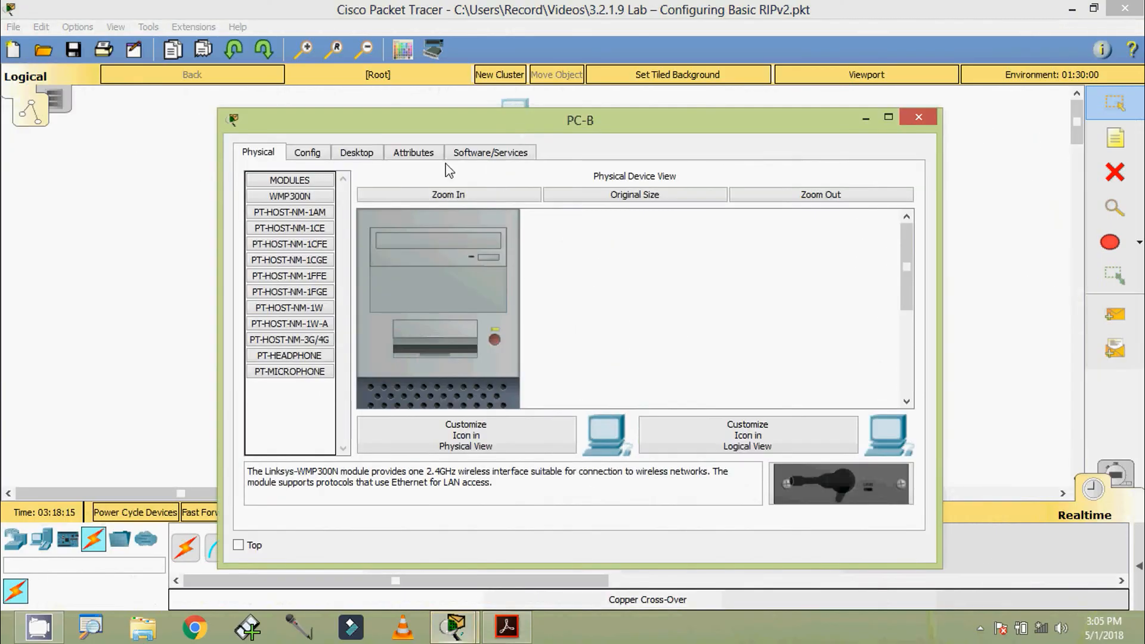
{"action": "left_click", "coordinate": [361, 153]}
{"action": "left_click", "coordinate": [331, 219]}
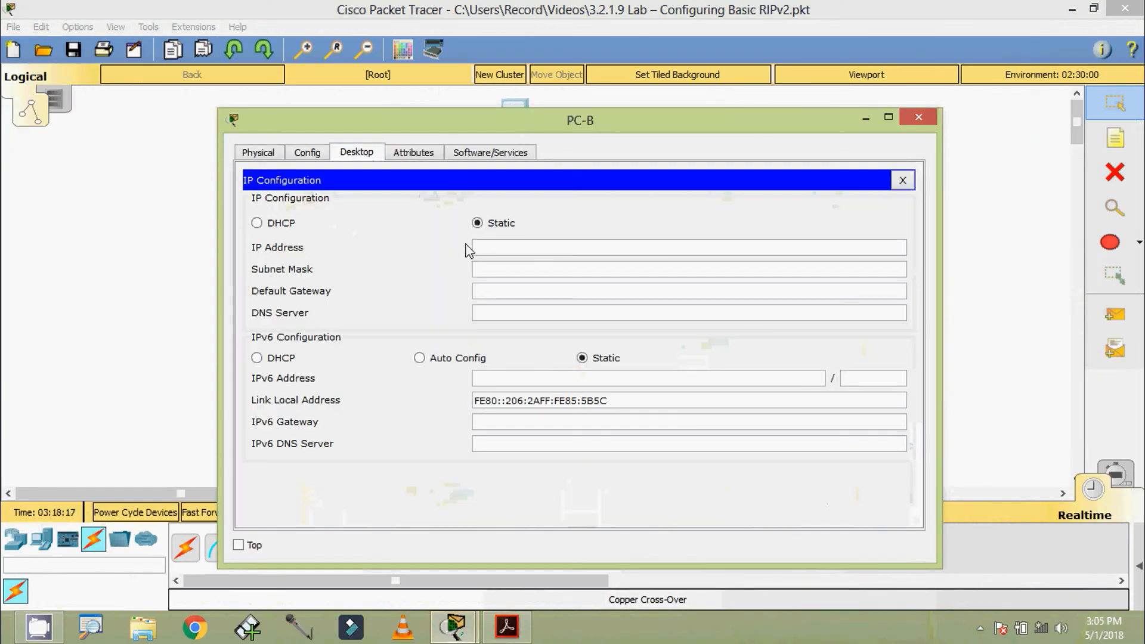
{"action": "type", "text": "209.165.201.2"}
{"action": "left_click", "coordinate": [517, 269]}
{"action": "left_click", "coordinate": [520, 290]}
{"action": "type", "text": "209.165.201.2"}
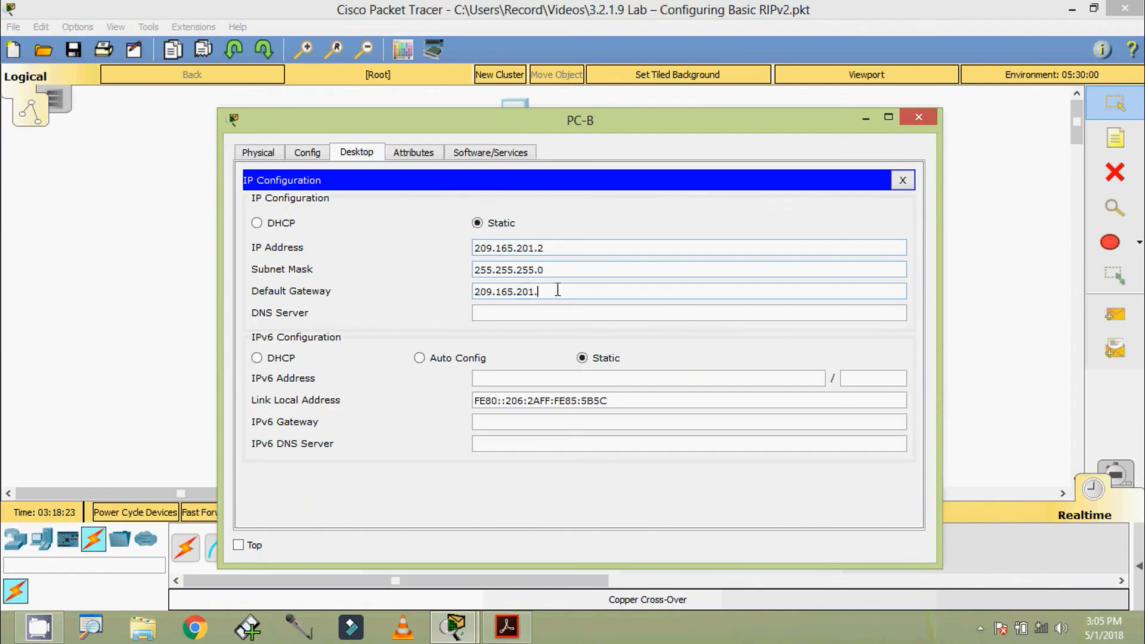
Close PC-B's window and select PC-C's address 172.30.30.3 in the handout.
{"action": "left_click", "coordinate": [921, 122]}
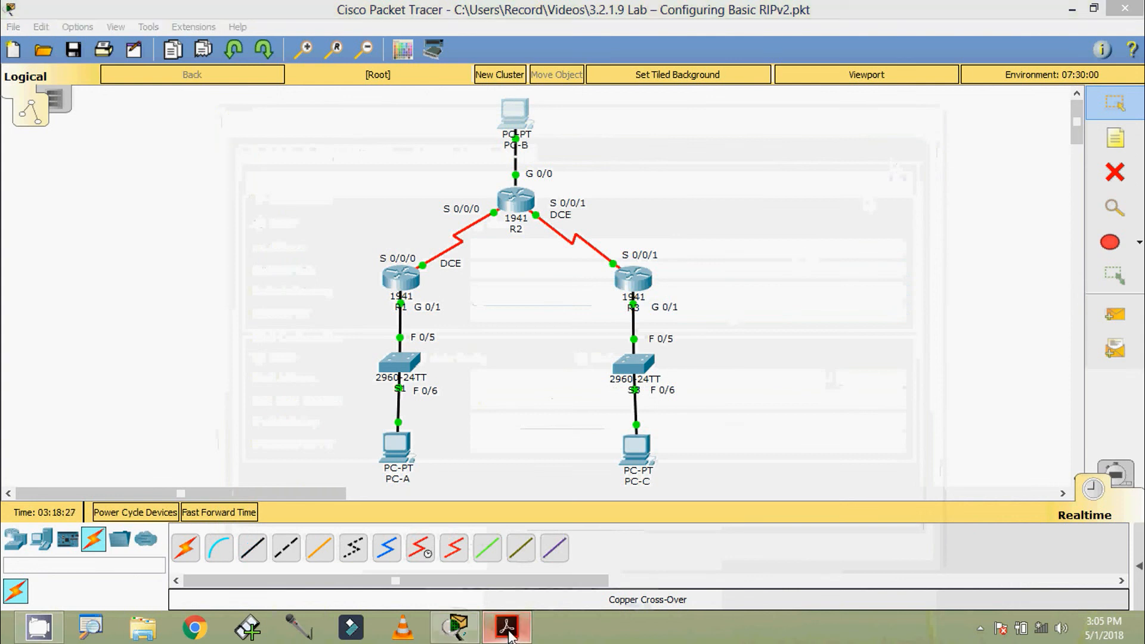
{"action": "left_click", "coordinate": [508, 631]}
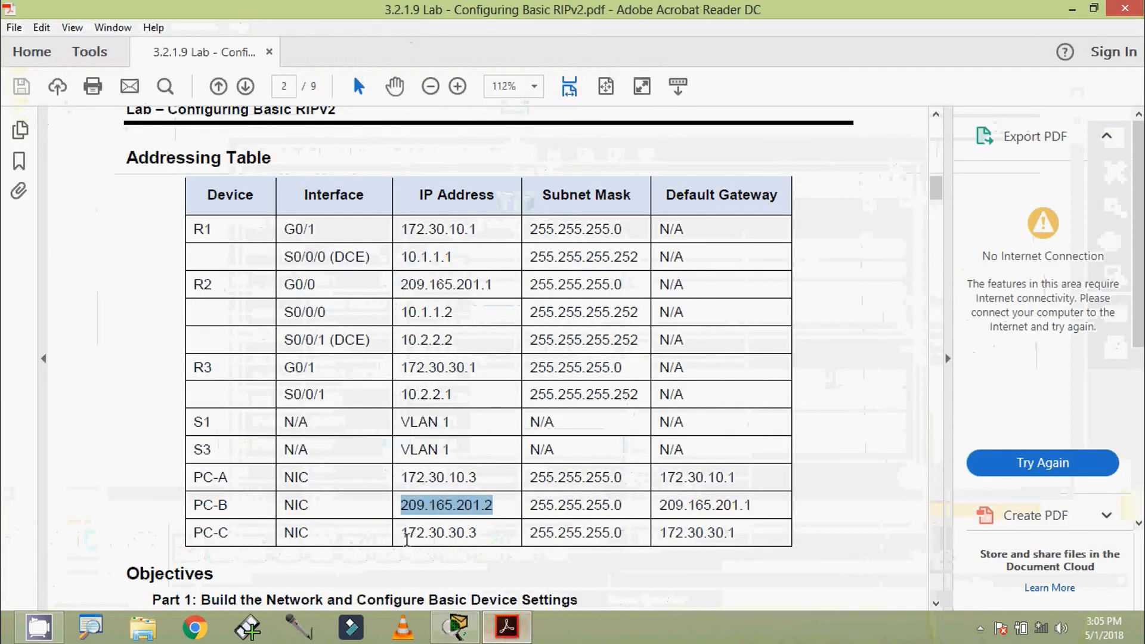
{"action": "left_click_drag", "start_coordinate": [406, 538], "coordinate": [482, 538]}
{"action": "left_click_drag", "start_coordinate": [399, 532], "coordinate": [480, 533]}
{"action": "left_click", "coordinate": [407, 533]}
{"action": "left_click_drag", "start_coordinate": [408, 534], "coordinate": [477, 534]}
{"action": "key", "text": "ctrl+c"}
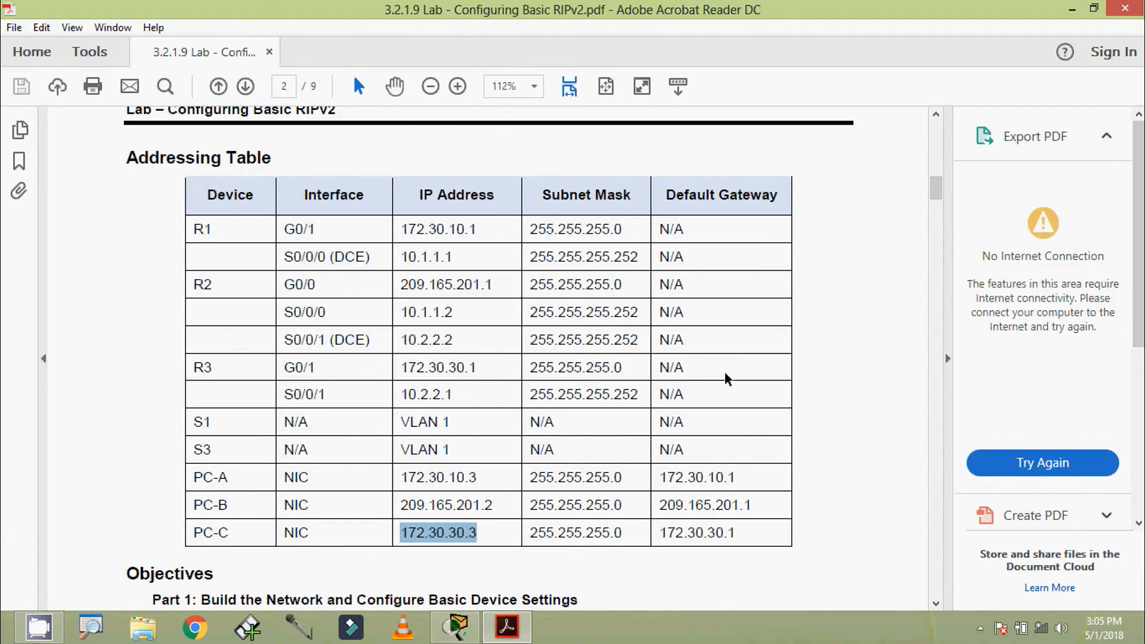
Open PC-C's IP Configuration in Packet Tracer.
{"action": "left_click", "coordinate": [1072, 9]}
{"action": "left_click", "coordinate": [635, 459]}
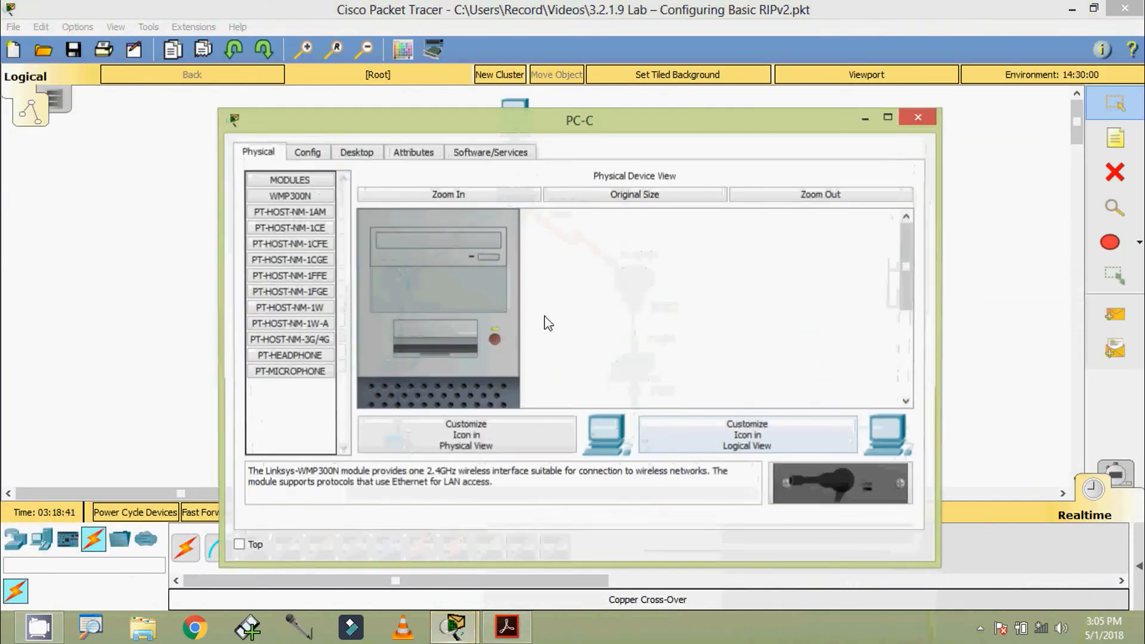
{"action": "left_click", "coordinate": [363, 156]}
{"action": "left_click", "coordinate": [321, 215]}
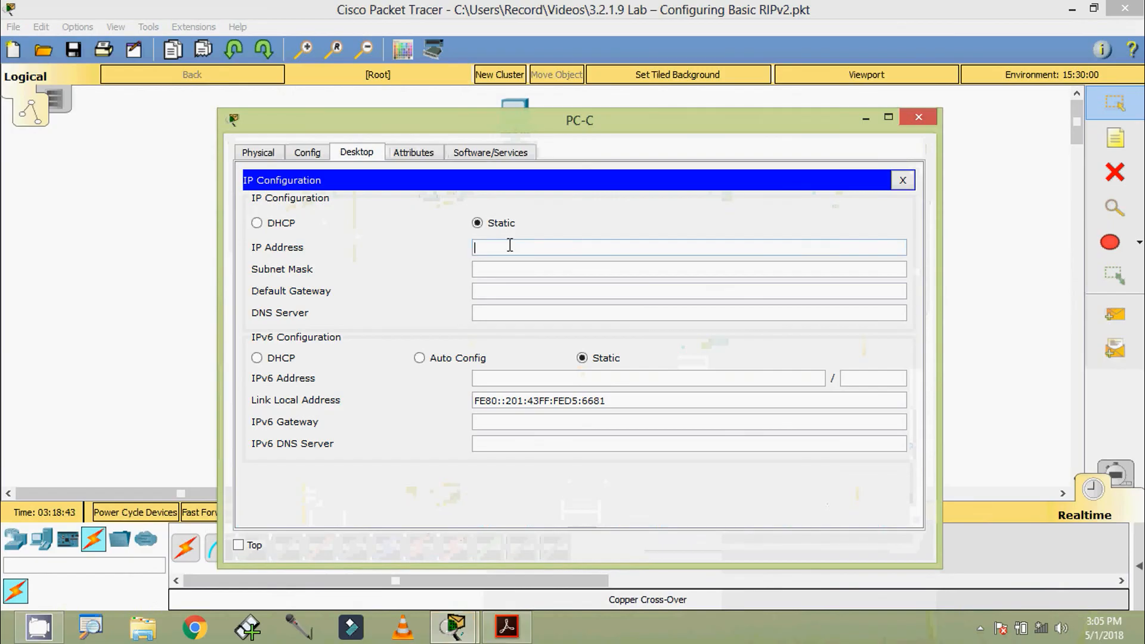
Enter IP 172.30.30.3, mask 255.255.255.0 and gateway 172.30.30.1, then close PC-C.
{"action": "key", "text": "ctrl+v"}
{"action": "left_click", "coordinate": [514, 273]}
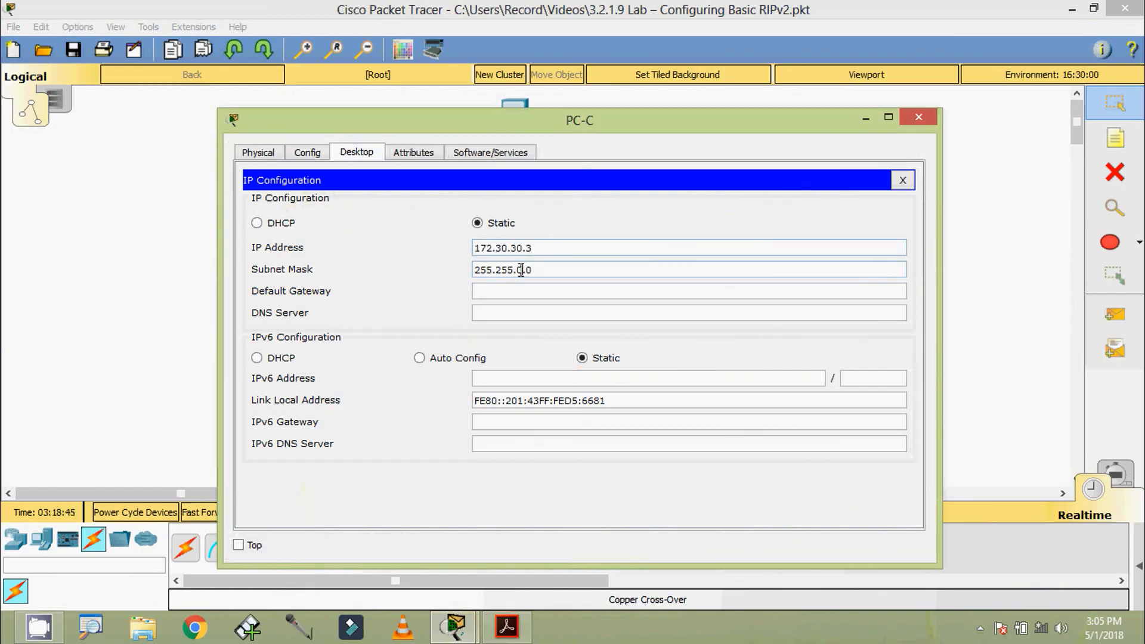
{"action": "type", "text": "255."}
{"action": "left_click", "coordinate": [529, 291]}
{"action": "key", "text": "ctrl+v"}
{"action": "key", "text": "BackSpace"}
{"action": "type", "text": "1"}
{"action": "left_click", "coordinate": [548, 312]}
{"action": "left_click", "coordinate": [912, 125]}
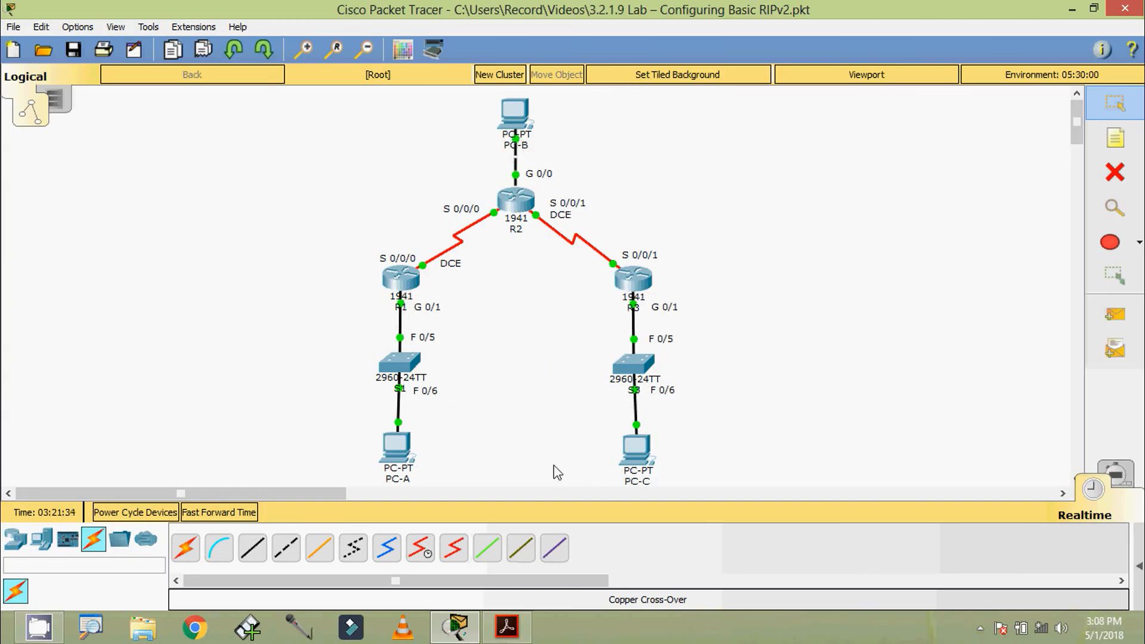
Copy gateway 172.30.10.1 from the handout and ping it from PC-A's Command Prompt.
{"action": "left_click", "coordinate": [507, 626]}
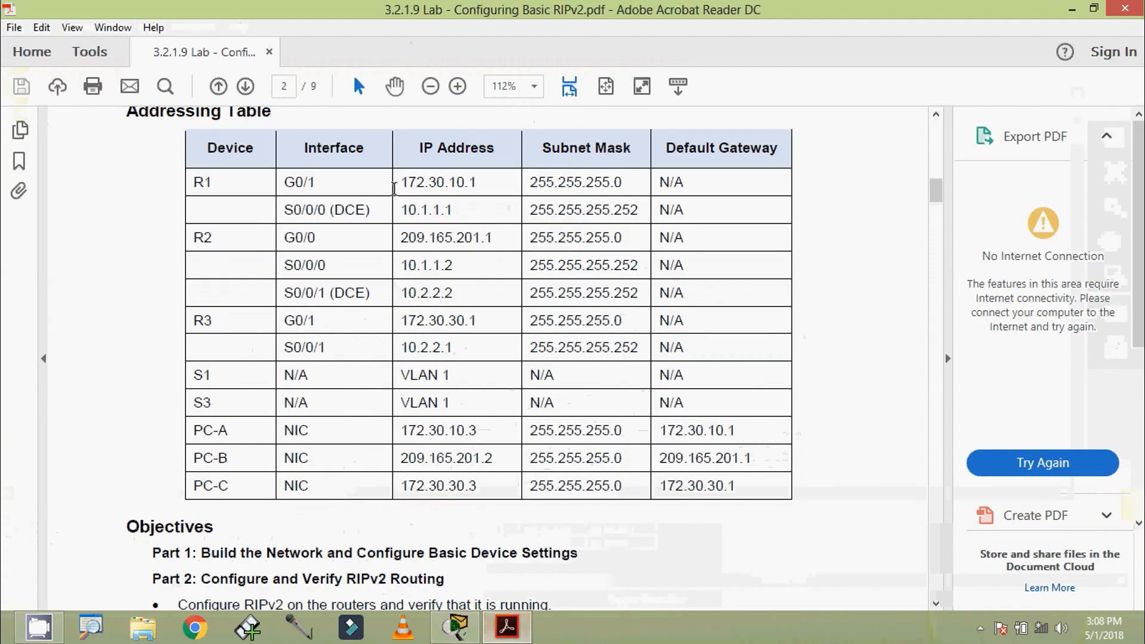
{"action": "left_click_drag", "start_coordinate": [400, 180], "coordinate": [475, 182]}
{"action": "key", "text": "ctrl+c"}
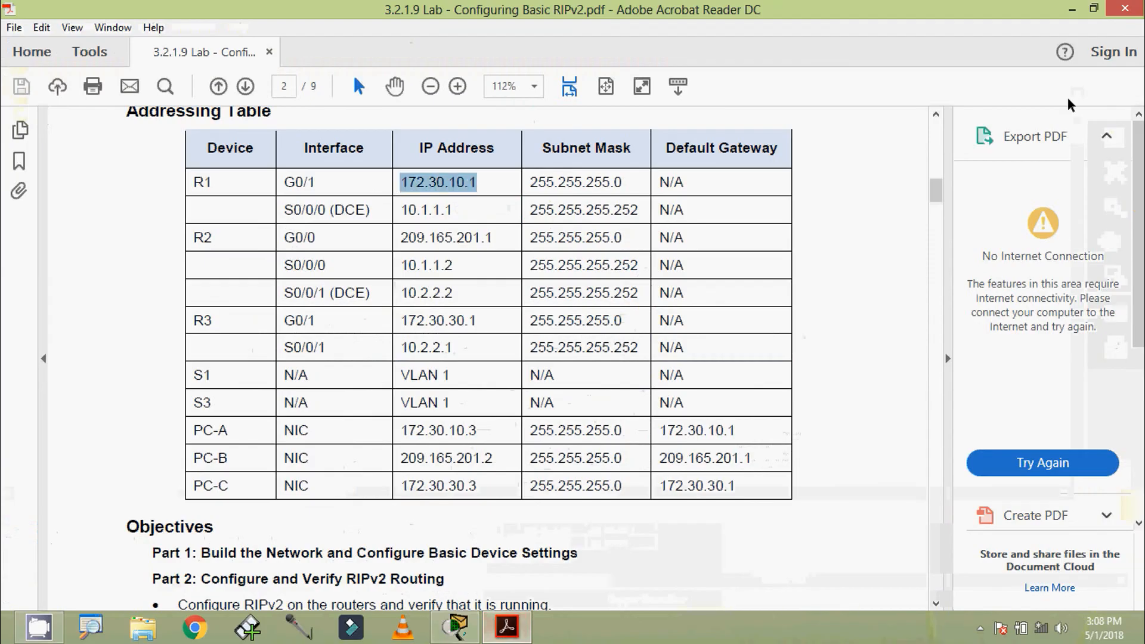
{"action": "left_click", "coordinate": [1072, 9]}
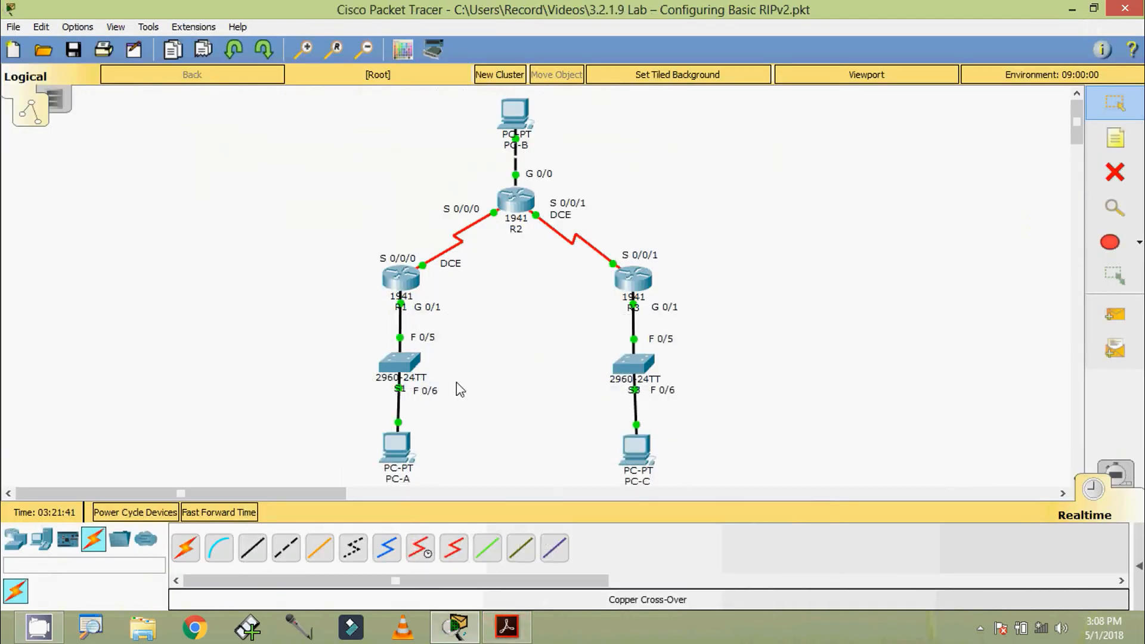
{"action": "left_click", "coordinate": [398, 451]}
{"action": "left_click", "coordinate": [735, 197]}
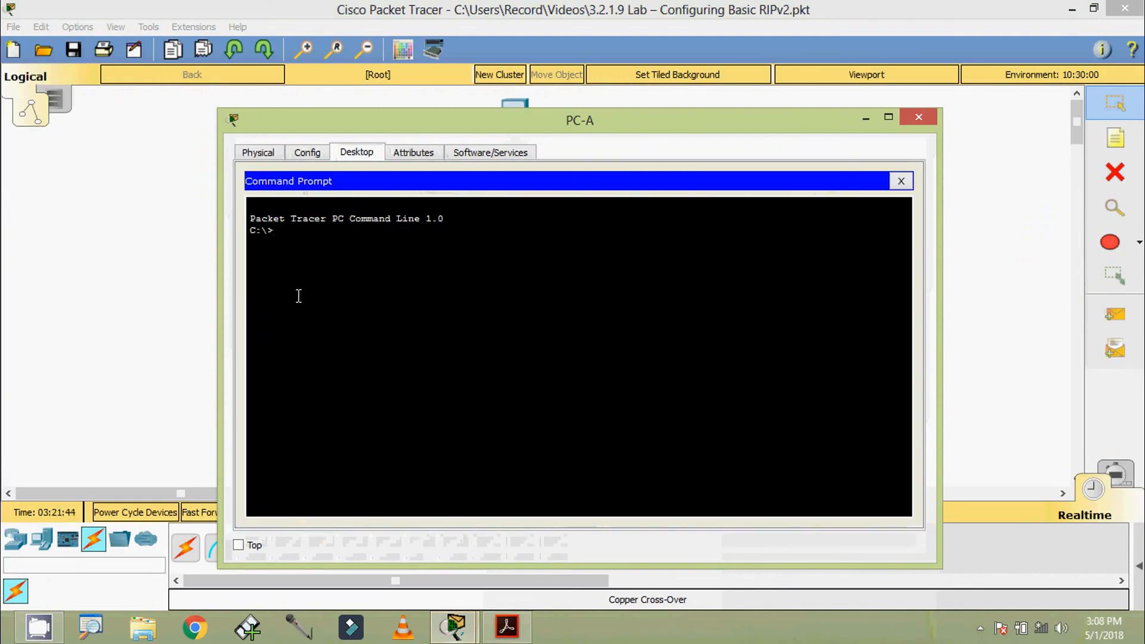
{"action": "type", "text": "ping"}
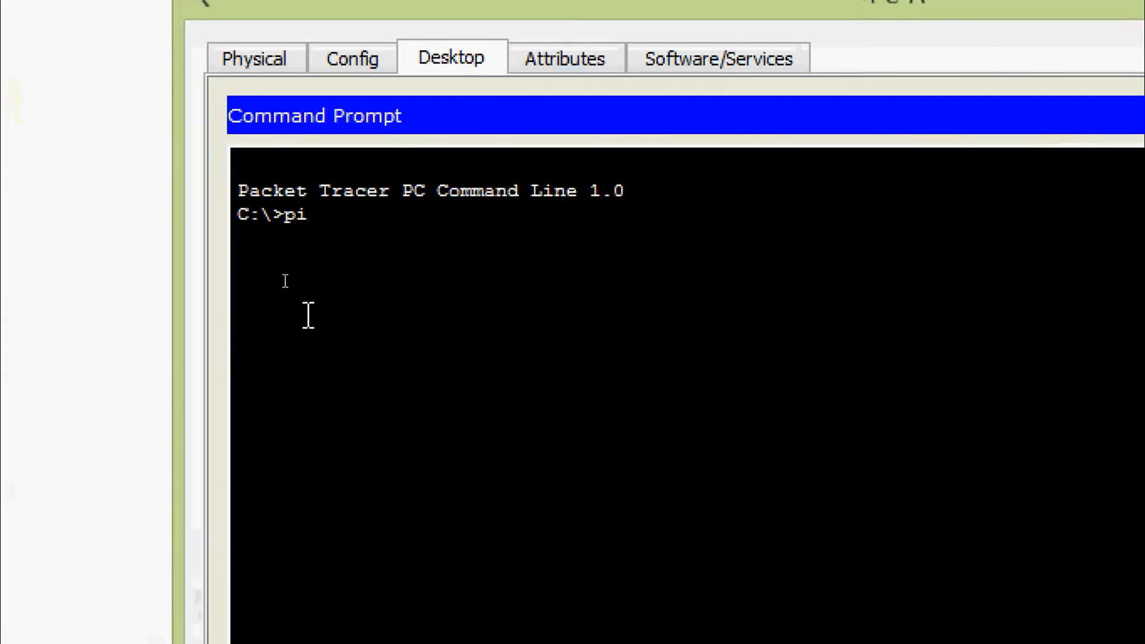
{"action": "right_click", "coordinate": [367, 215]}
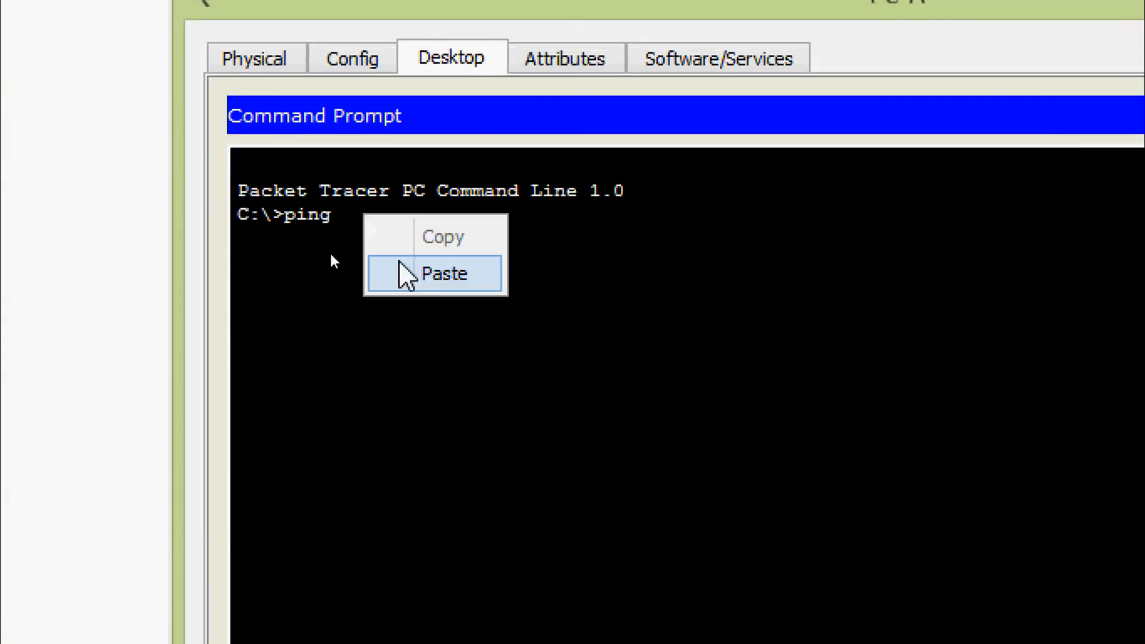
{"action": "left_click", "coordinate": [401, 273]}
{"action": "key", "text": "Return"}
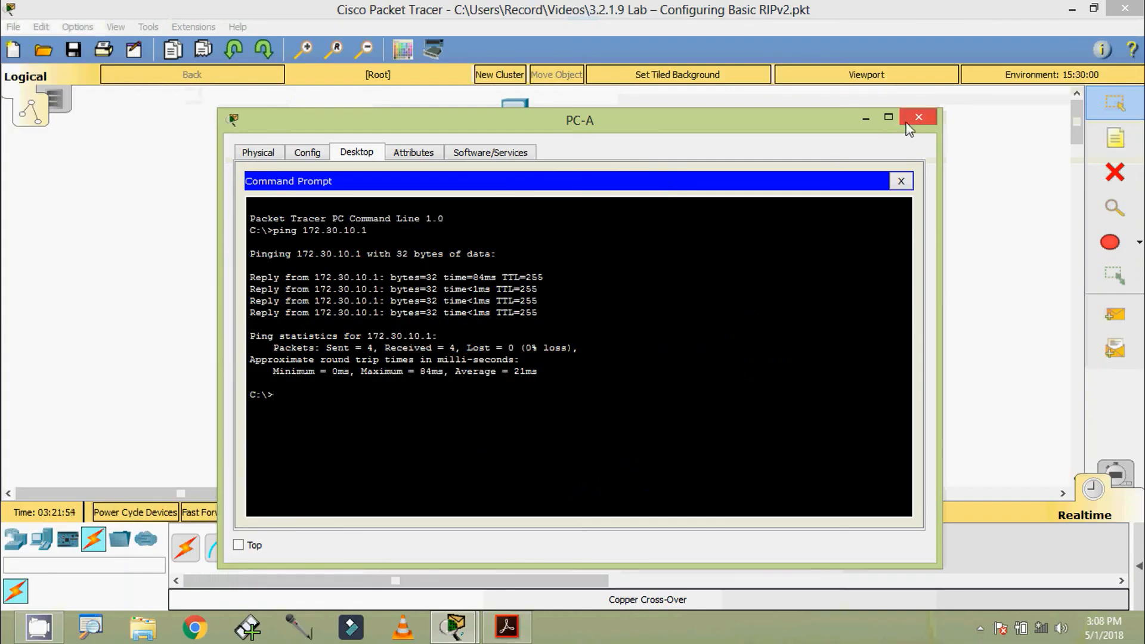
{"action": "left_click", "coordinate": [906, 122]}
Select R2's G0/0 address 209.165.201.1 in the handout and return to the topology.
{"action": "left_click", "coordinate": [502, 628]}
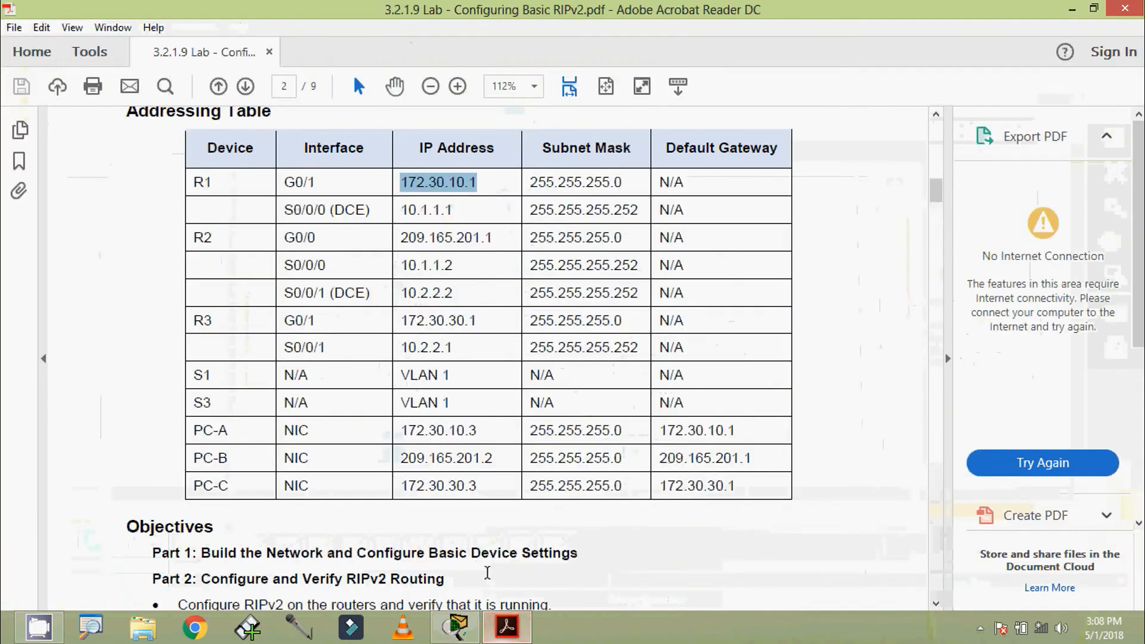
{"action": "left_click", "coordinate": [403, 240]}
{"action": "left_click_drag", "start_coordinate": [403, 240], "coordinate": [495, 240]}
{"action": "key", "text": "ctrl+c"}
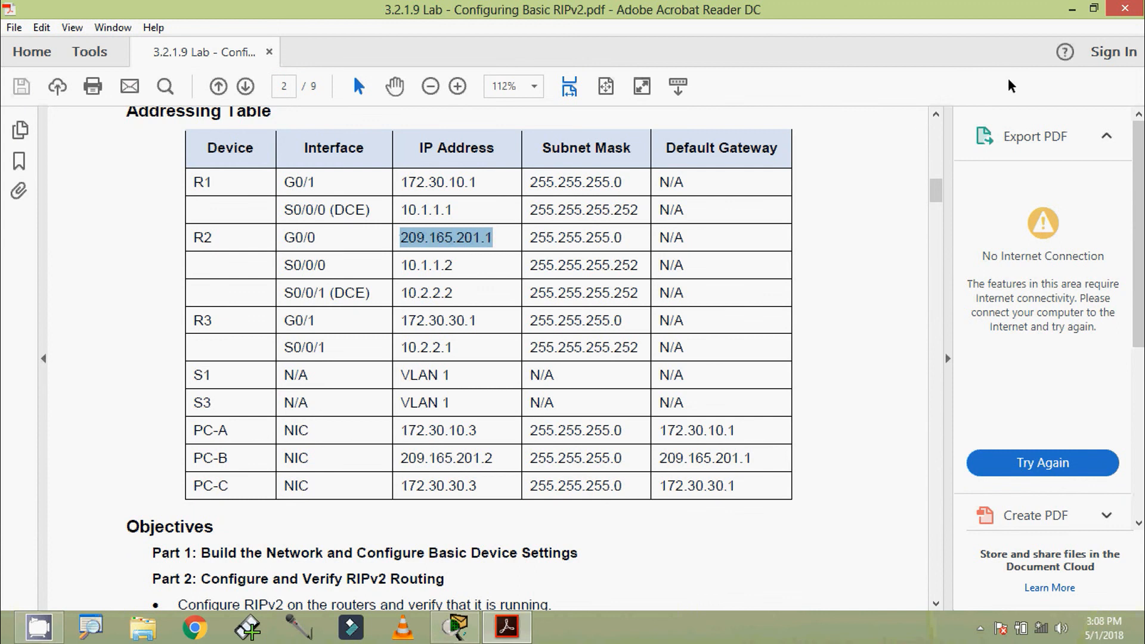
{"action": "left_click", "coordinate": [1072, 9]}
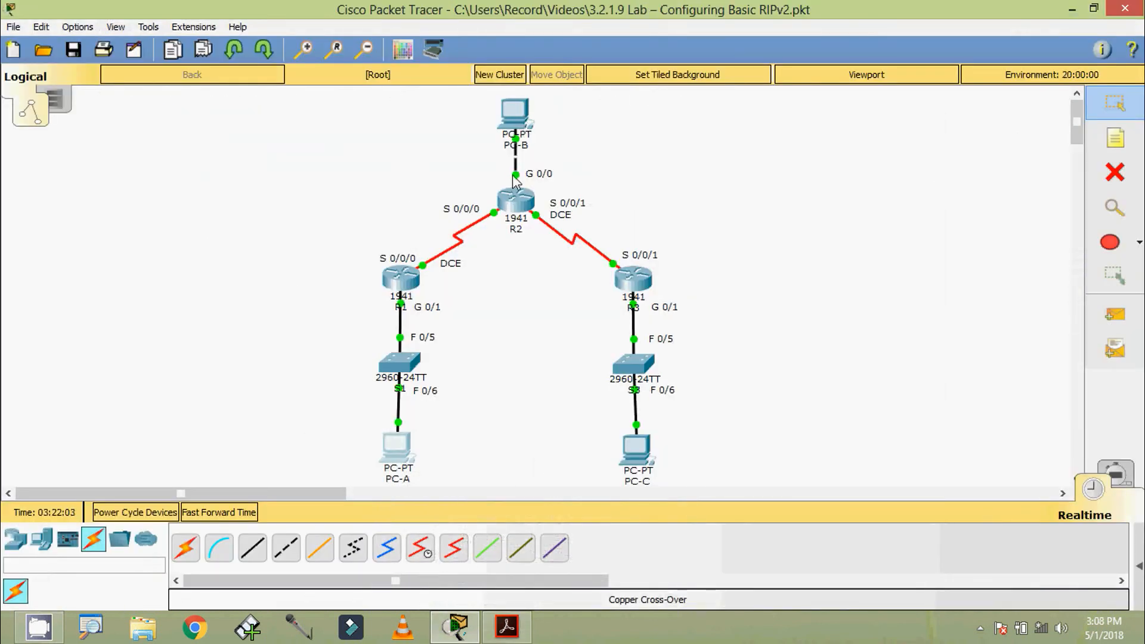
Ping gateway 209.165.201.1 from PC-B's Command Prompt, then close PC-B.
{"action": "left_click", "coordinate": [517, 115]}
{"action": "left_click", "coordinate": [710, 191]}
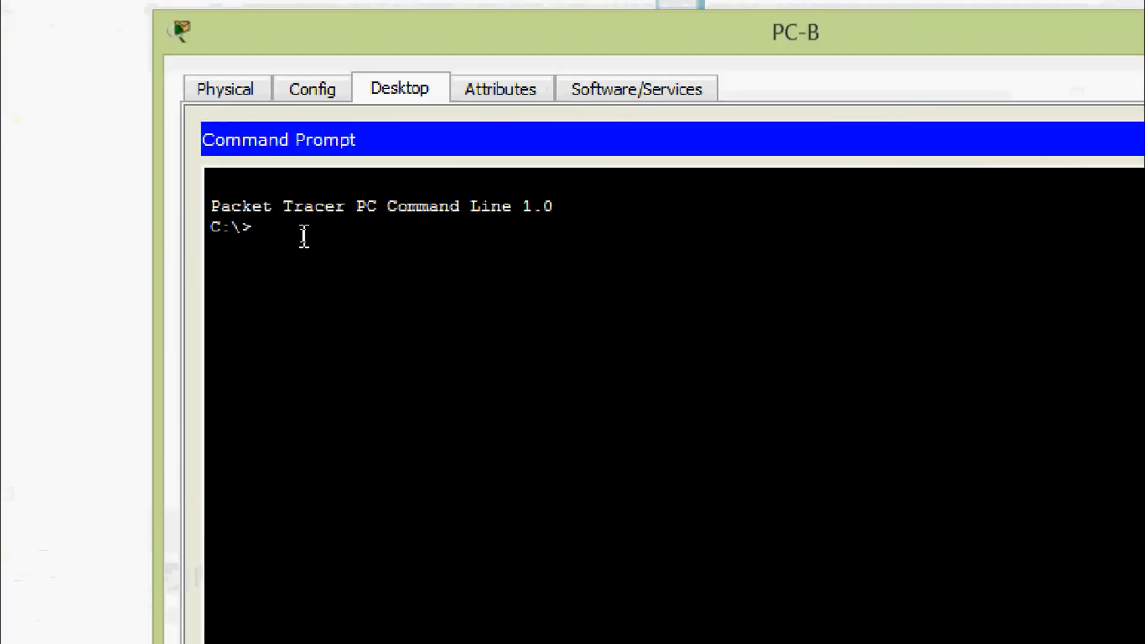
{"action": "type", "text": "ping"}
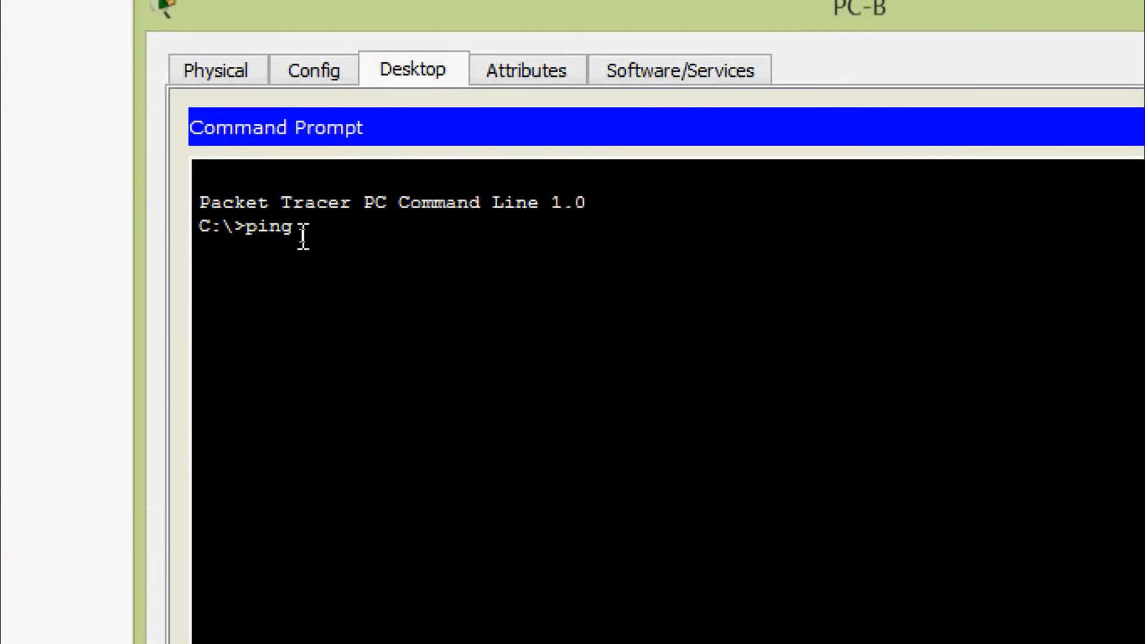
{"action": "right_click", "coordinate": [303, 234]}
{"action": "left_click", "coordinate": [348, 293]}
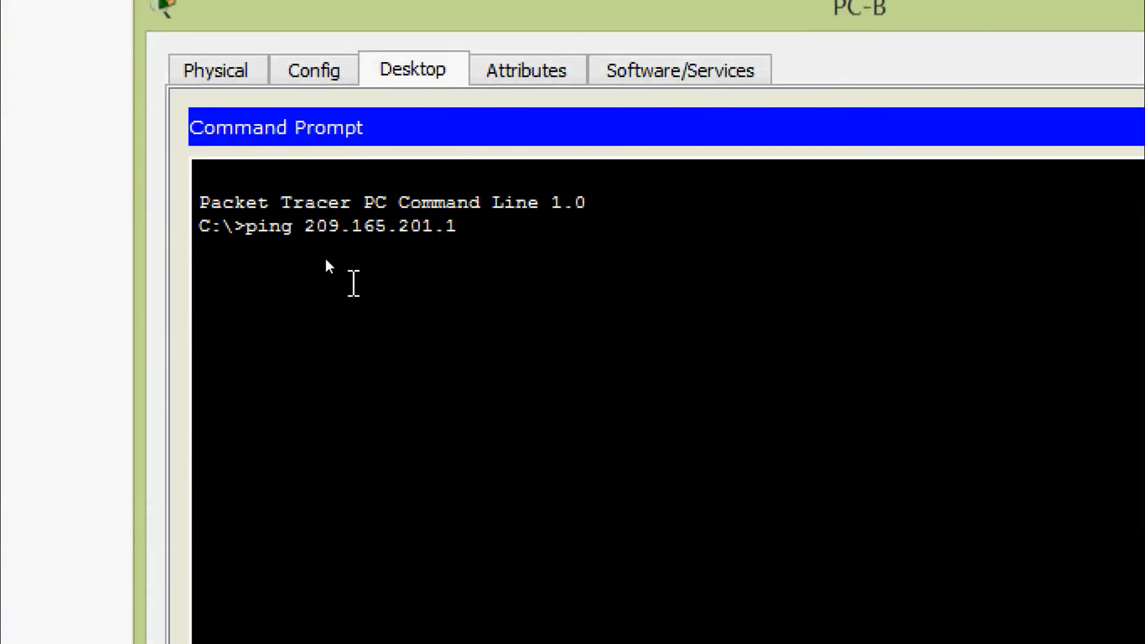
{"action": "key", "text": "Return"}
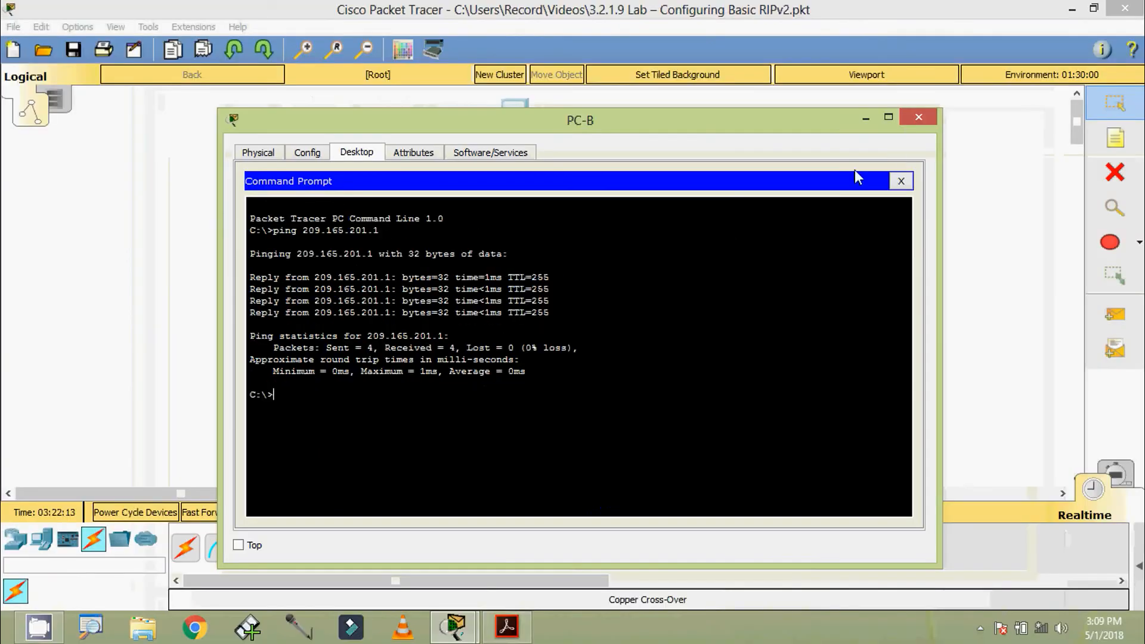
{"action": "left_click", "coordinate": [915, 121]}
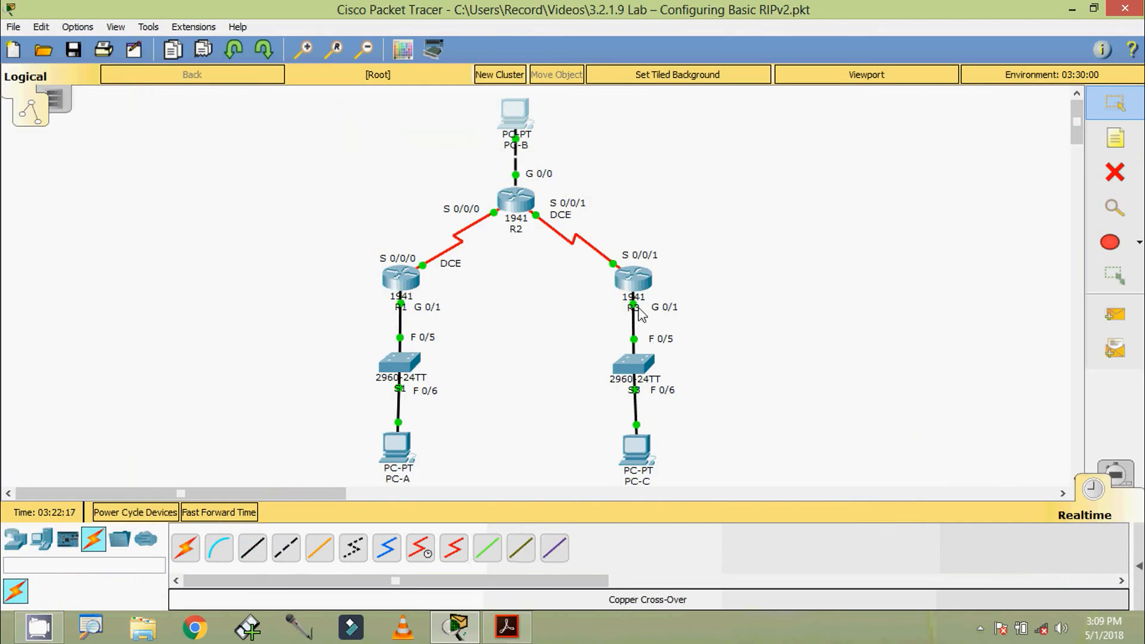
Copy 172.30.30.1 from the handout and ping it from PC-C's Command Prompt.
{"action": "left_click", "coordinate": [507, 626]}
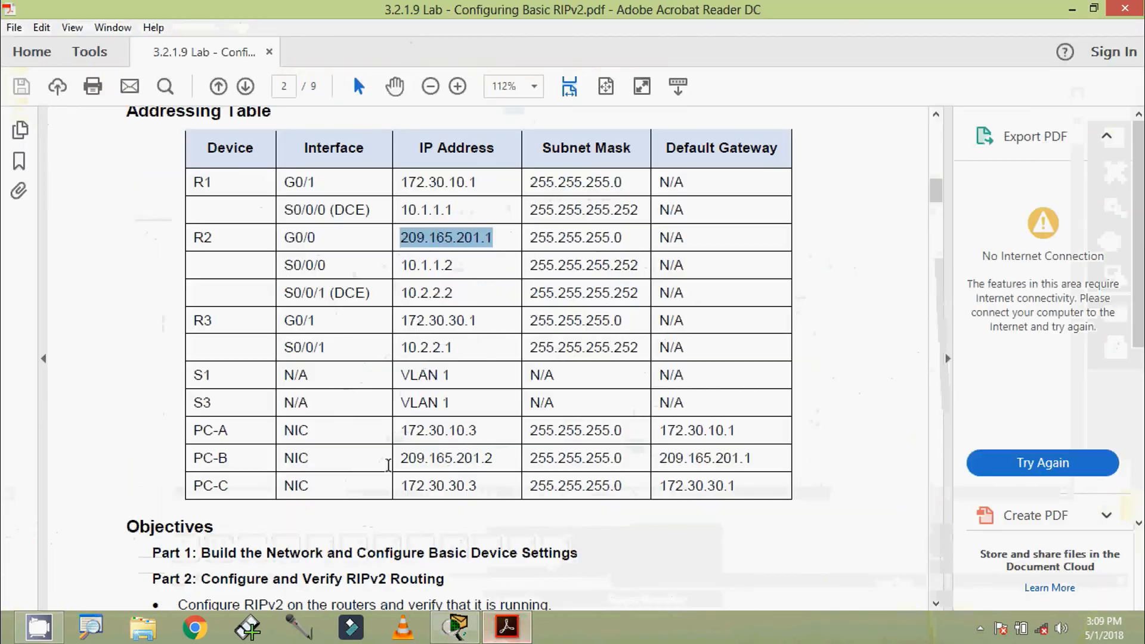
{"action": "left_click_drag", "start_coordinate": [399, 320], "coordinate": [472, 322]}
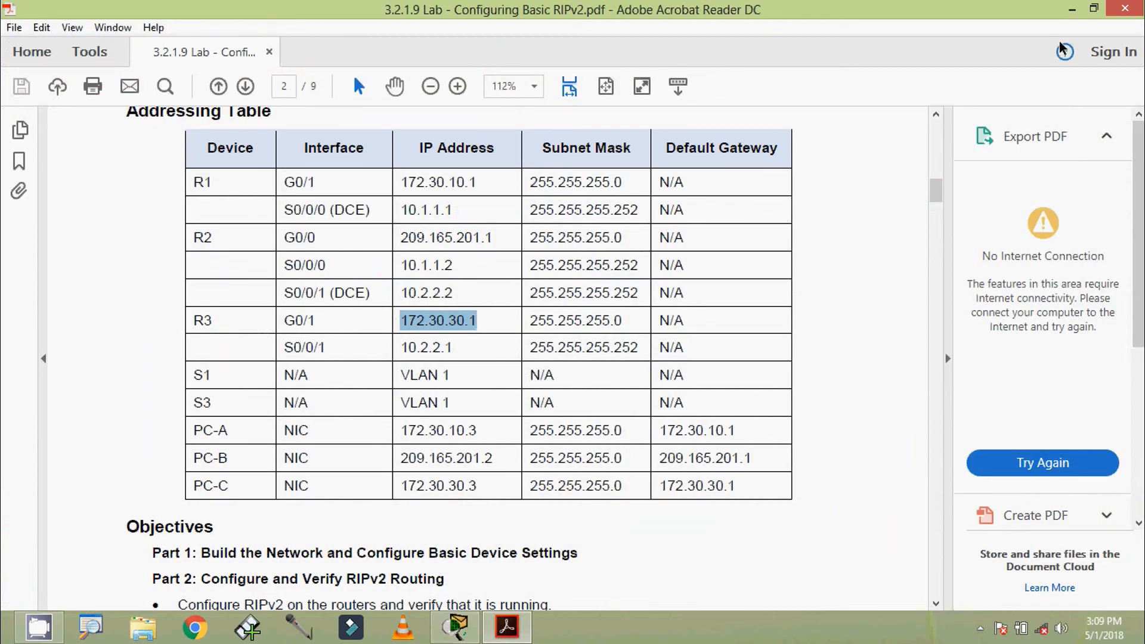
{"action": "left_click", "coordinate": [1072, 9]}
{"action": "left_click", "coordinate": [633, 454]}
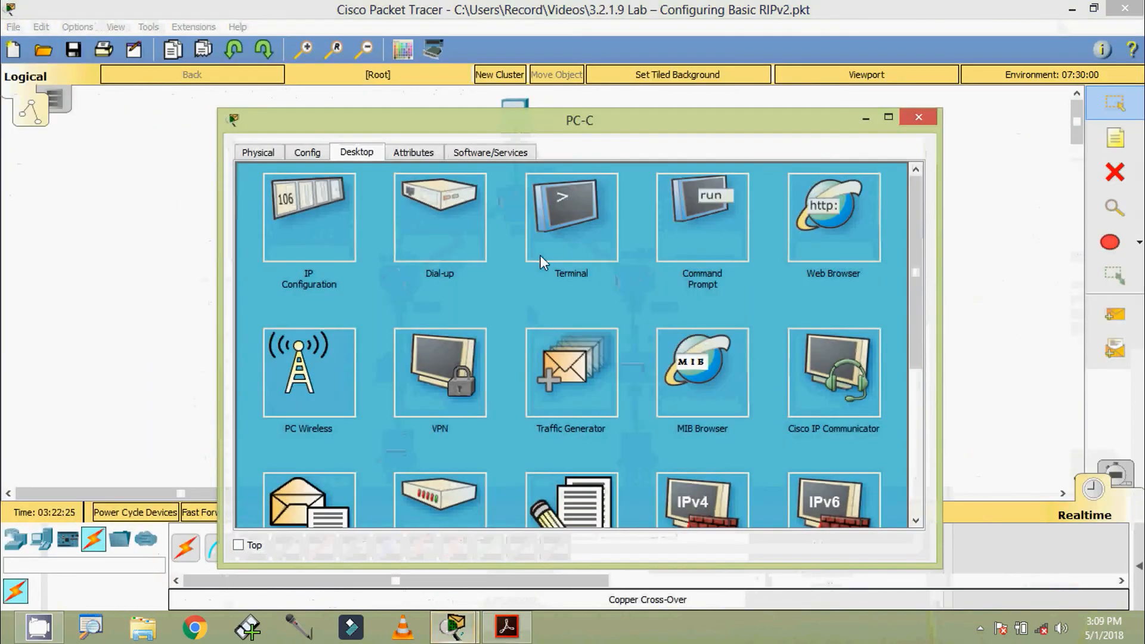
{"action": "left_click", "coordinate": [702, 217]}
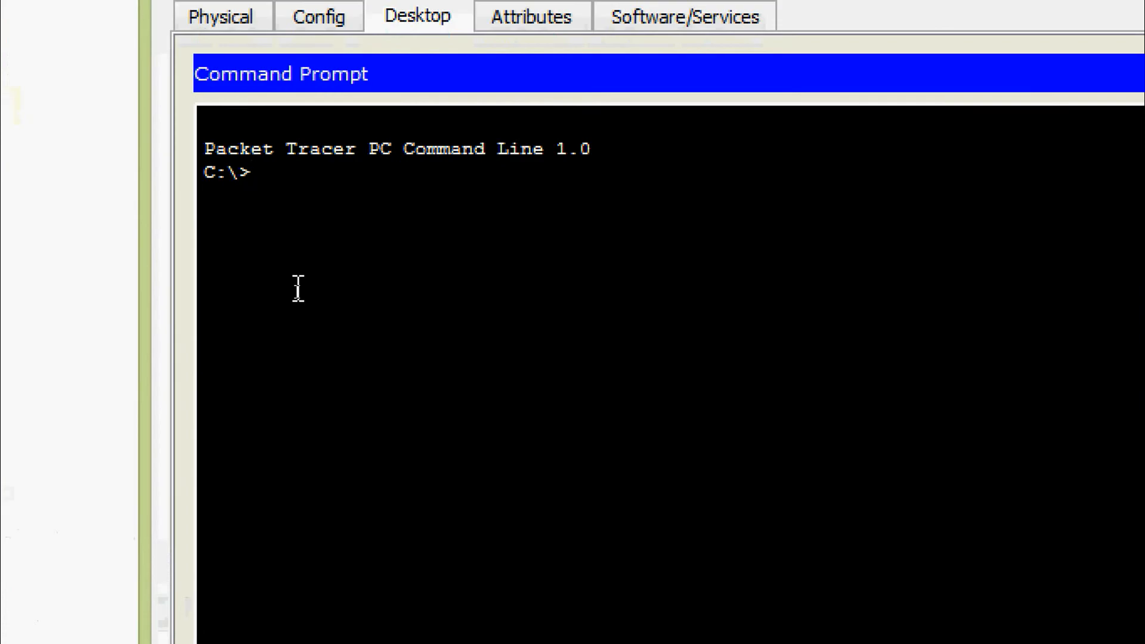
{"action": "type", "text": "ping"}
{"action": "right_click", "coordinate": [361, 171]}
{"action": "left_click", "coordinate": [394, 225]}
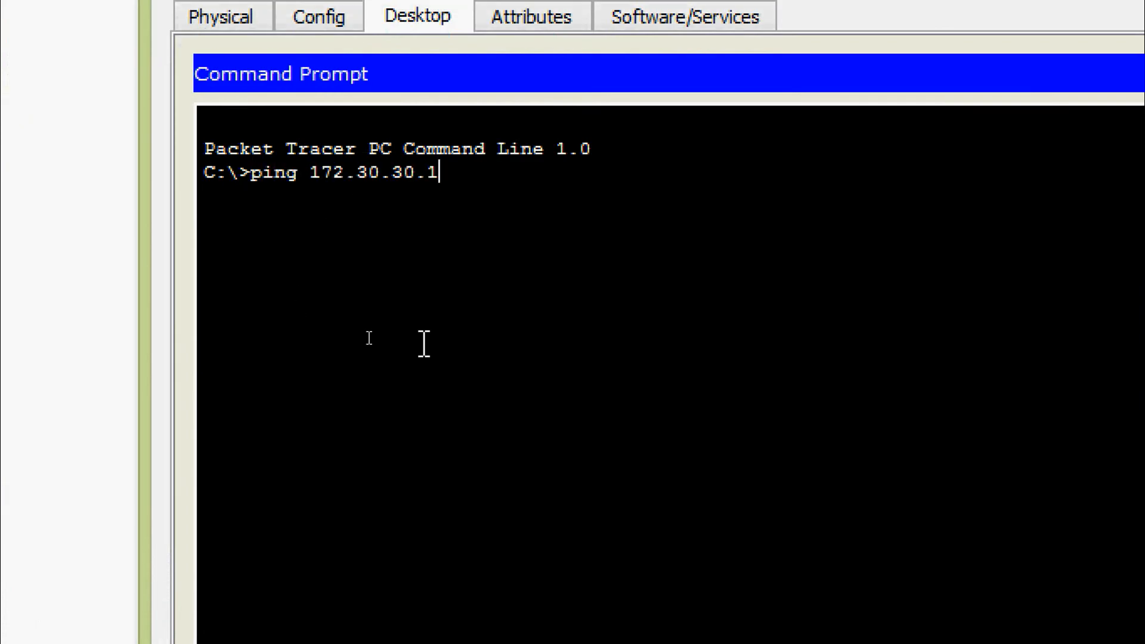
{"action": "key", "text": "Return"}
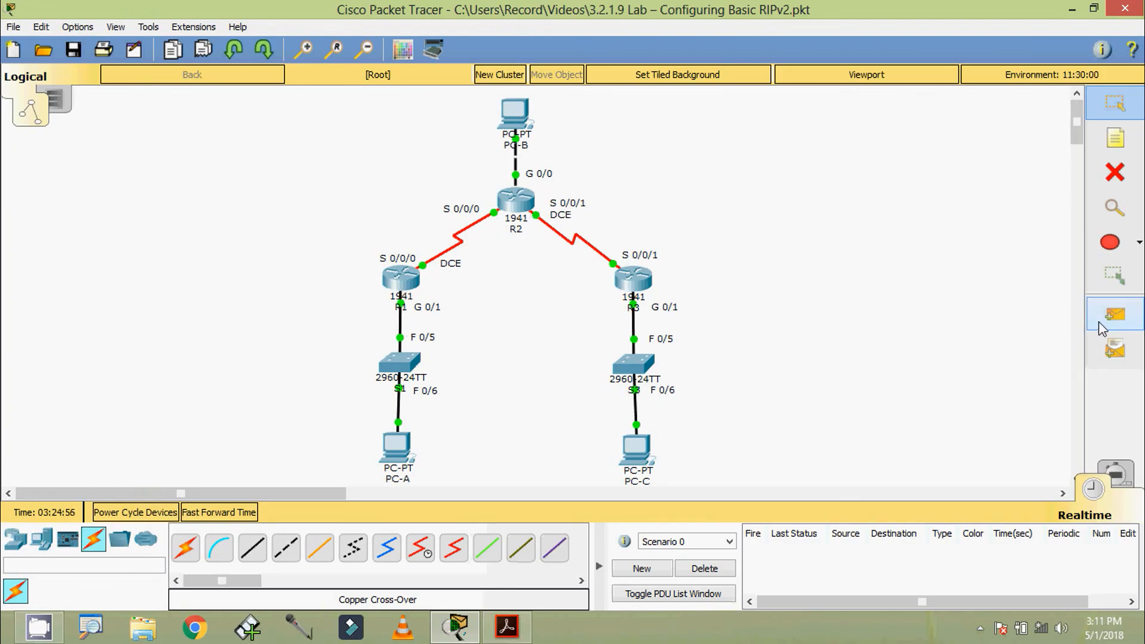
Send simple ICMP PDUs between R1 and R2 in both directions, then clear the PDU list.
{"action": "left_click", "coordinate": [1114, 320]}
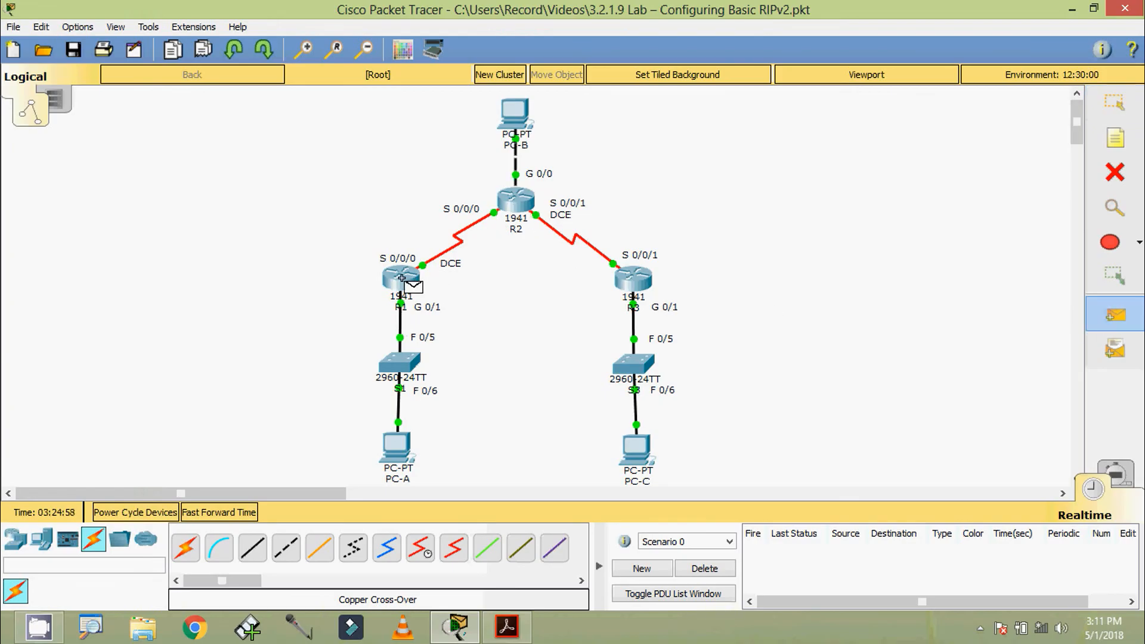
{"action": "left_click", "coordinate": [516, 206]}
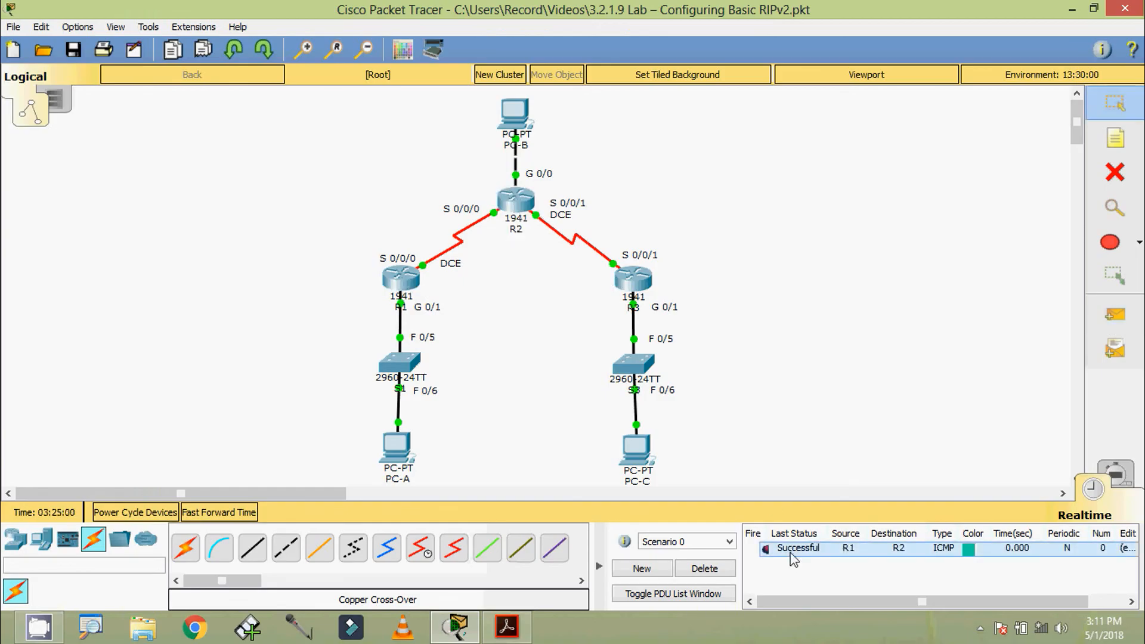
{"action": "left_click", "coordinate": [1089, 326]}
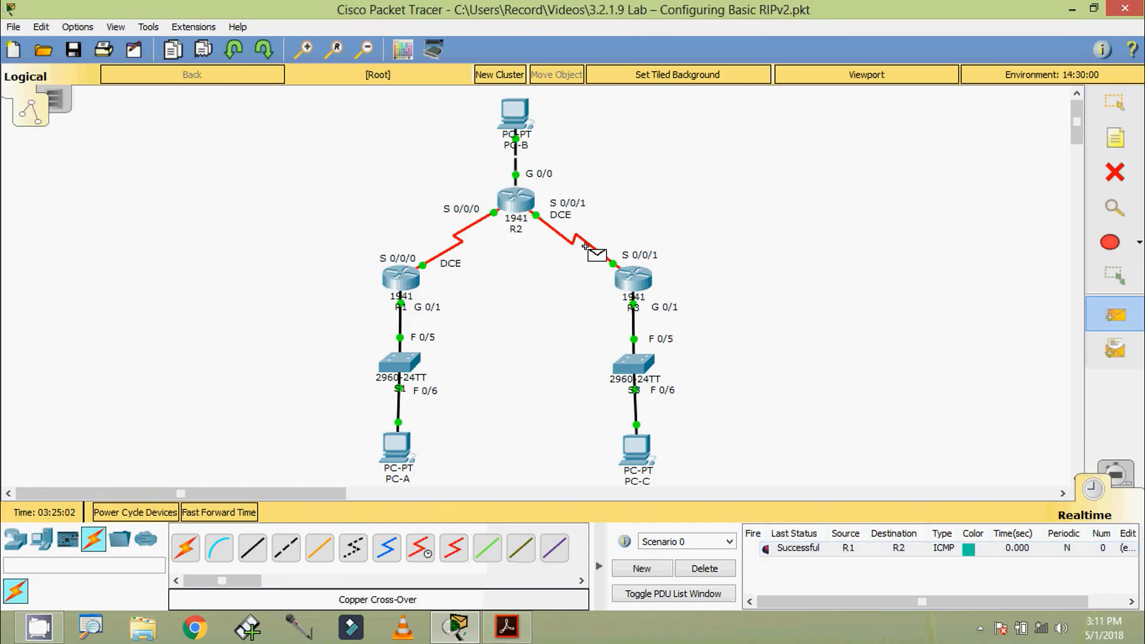
{"action": "left_click", "coordinate": [514, 205]}
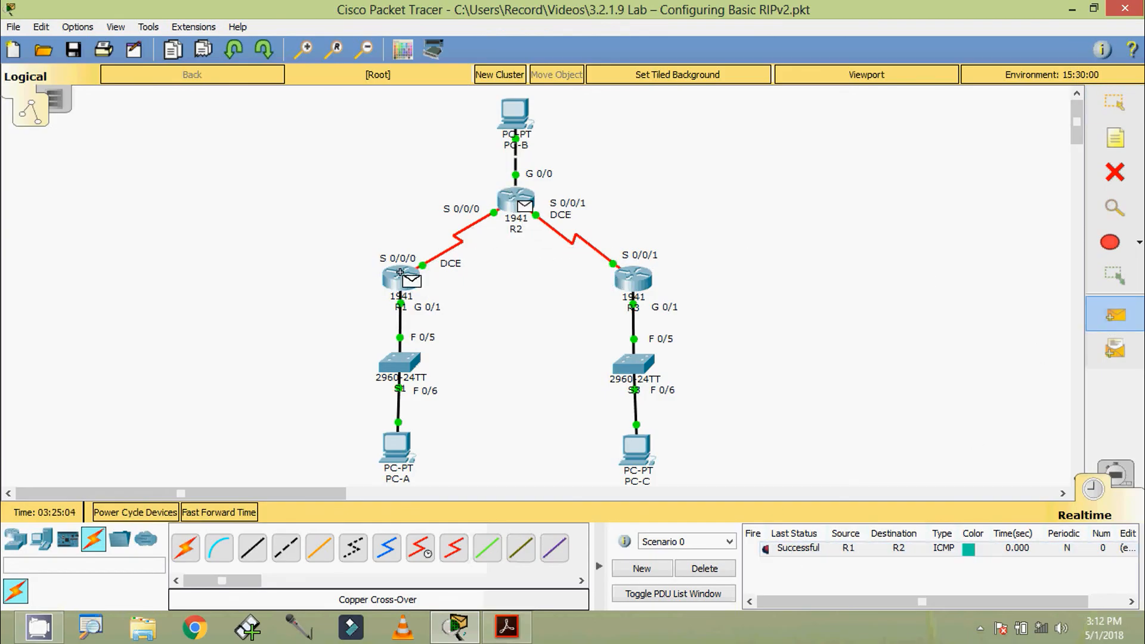
{"action": "left_click", "coordinate": [401, 277]}
{"action": "left_click", "coordinate": [704, 568]}
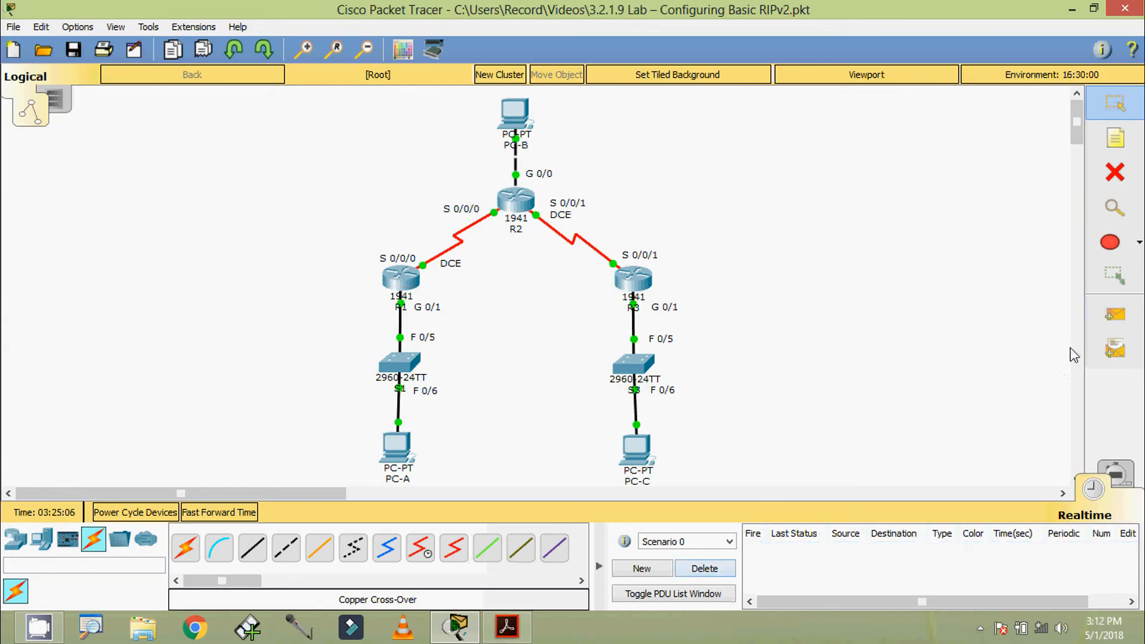
Test the R2–R3 link with simple PDUs R2→R3 and R3→R2, then delete all test entries.
{"action": "left_click", "coordinate": [1115, 314]}
{"action": "left_click", "coordinate": [521, 208]}
{"action": "left_click", "coordinate": [635, 285]}
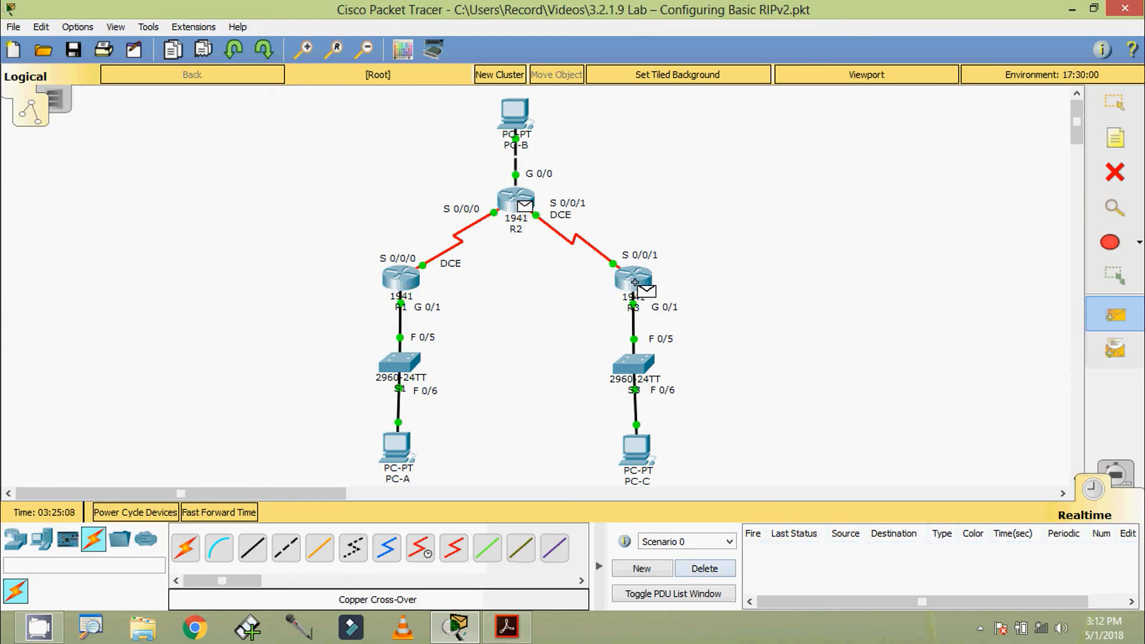
{"action": "left_click", "coordinate": [1115, 314]}
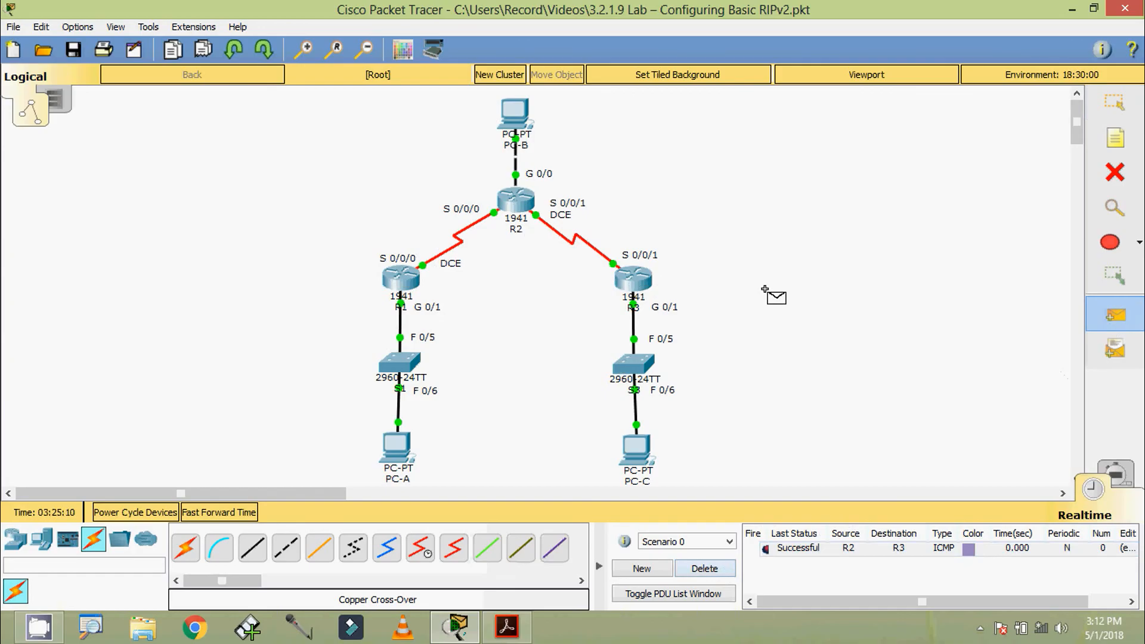
{"action": "left_click", "coordinate": [634, 280]}
{"action": "left_click", "coordinate": [519, 205]}
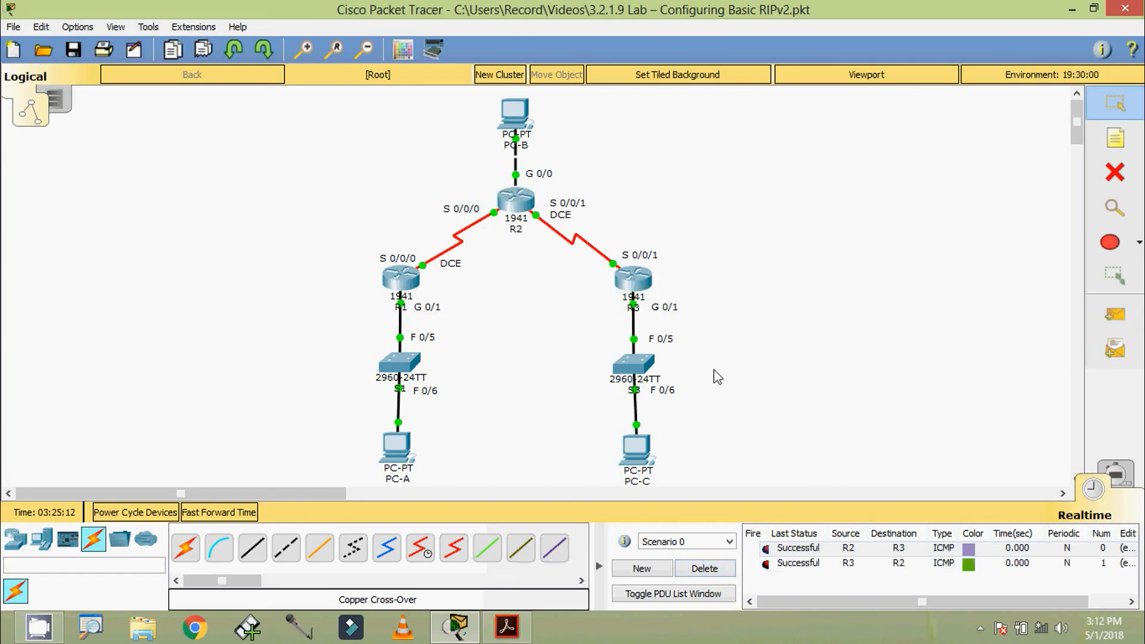
{"action": "left_click", "coordinate": [780, 571]}
{"action": "left_click", "coordinate": [711, 571]}
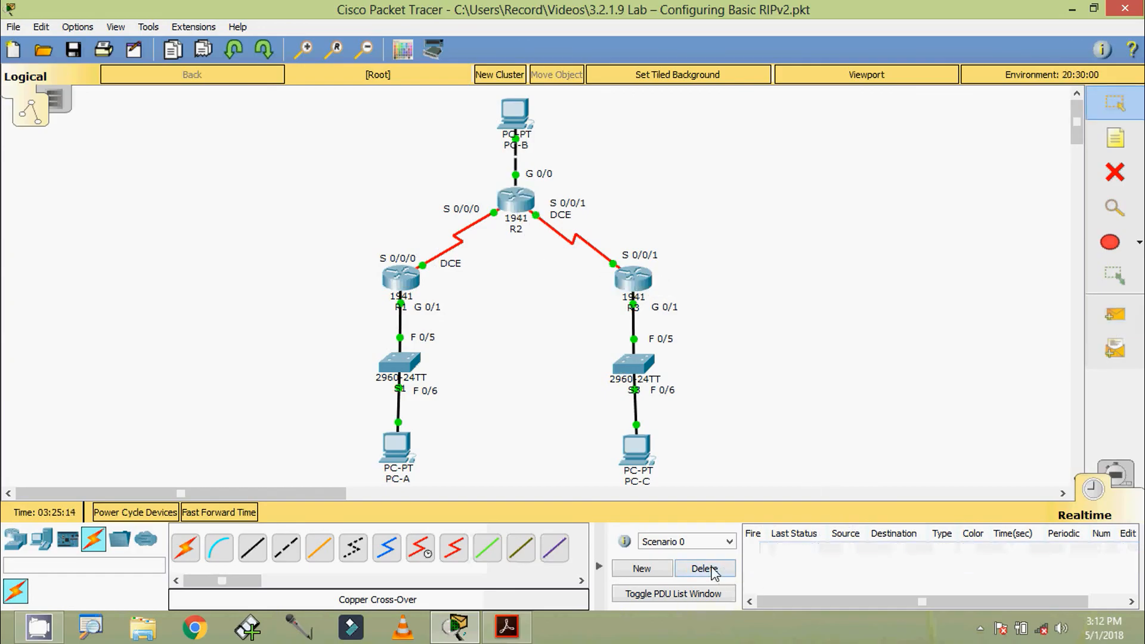